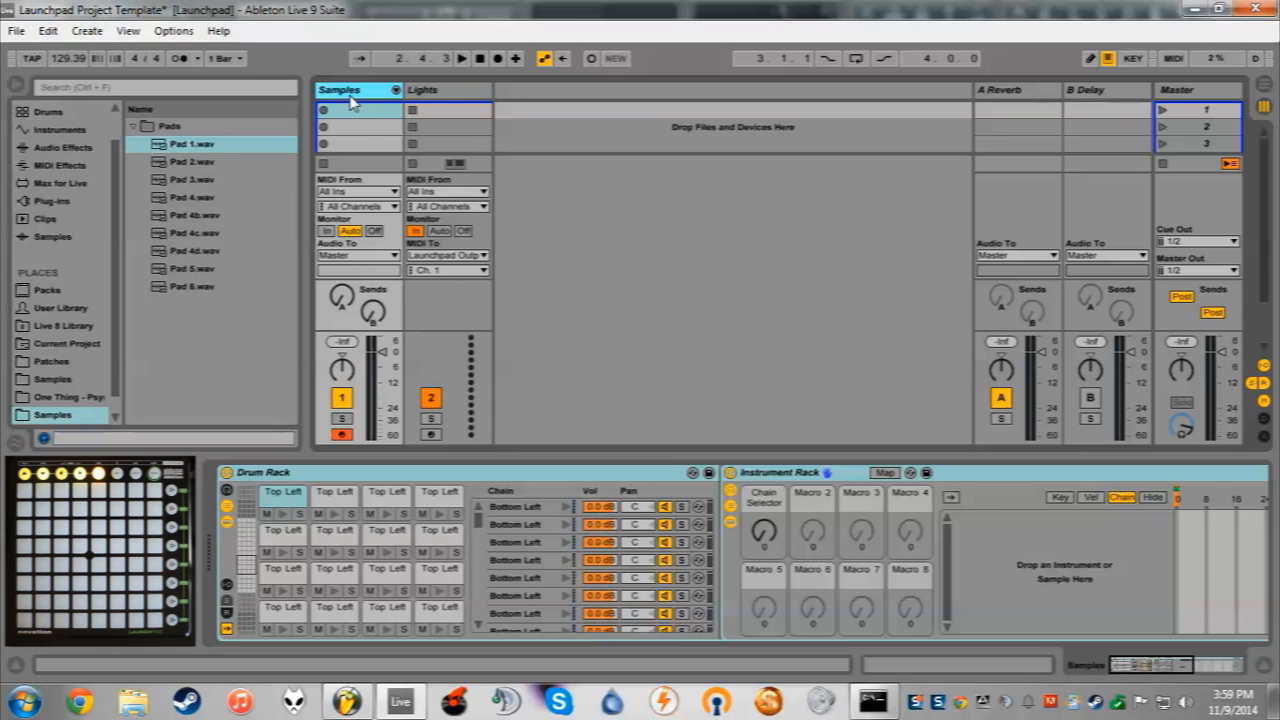
- Inspect the Samples and Lights tracks in turn, including the MIDI output channel of the Lights track
left_click(427, 90)
left_click(356, 89)
left_click(454, 98)
left_click(340, 90)
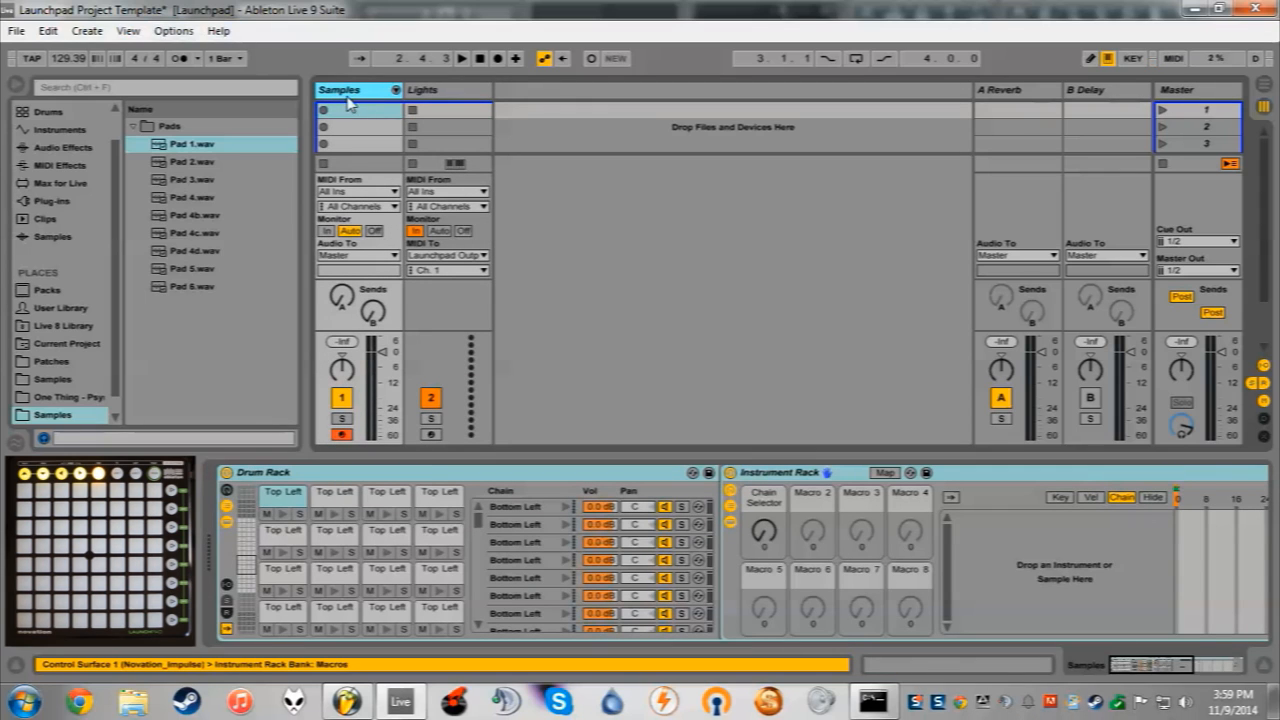
left_click(436, 94)
left_click(366, 113)
left_click(410, 108)
left_click(452, 257)
left_click(452, 257)
left_click(368, 120)
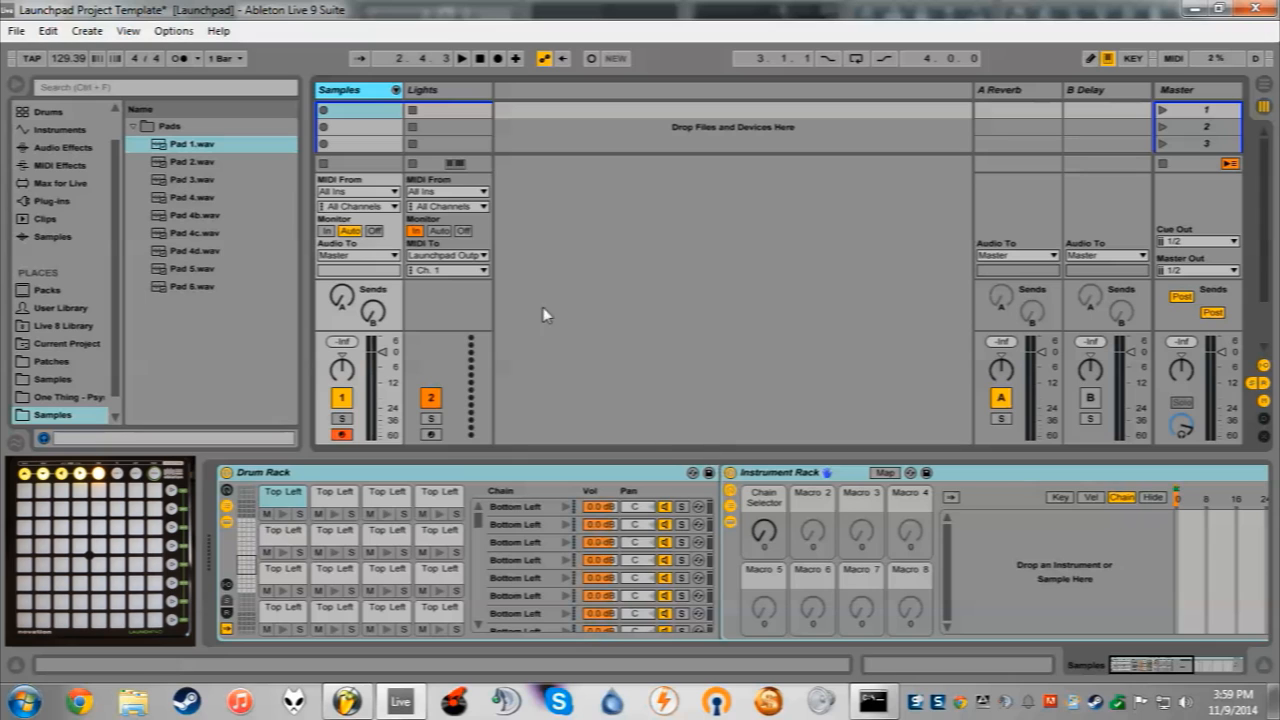
- Bring up the devices of the Samples track and look through the Drum Rack pads to the Bottom Left group
left_click(452, 92)
left_click(355, 92)
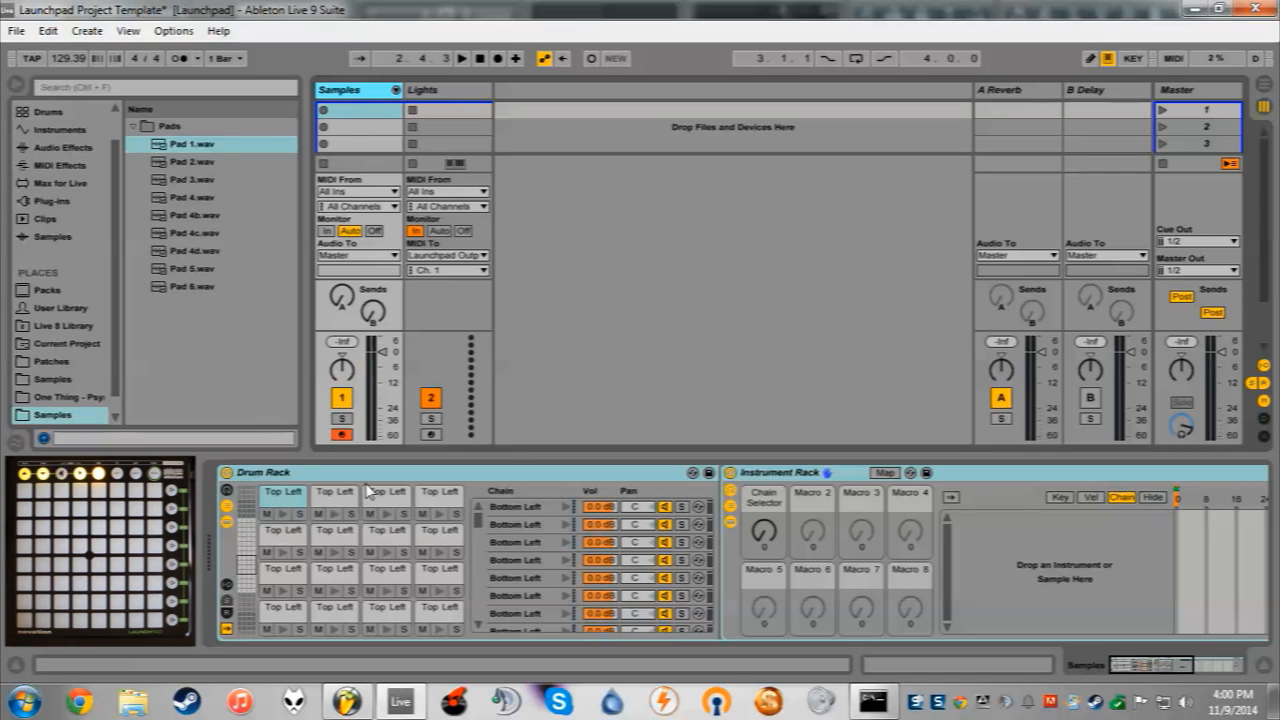
left_click(283, 476)
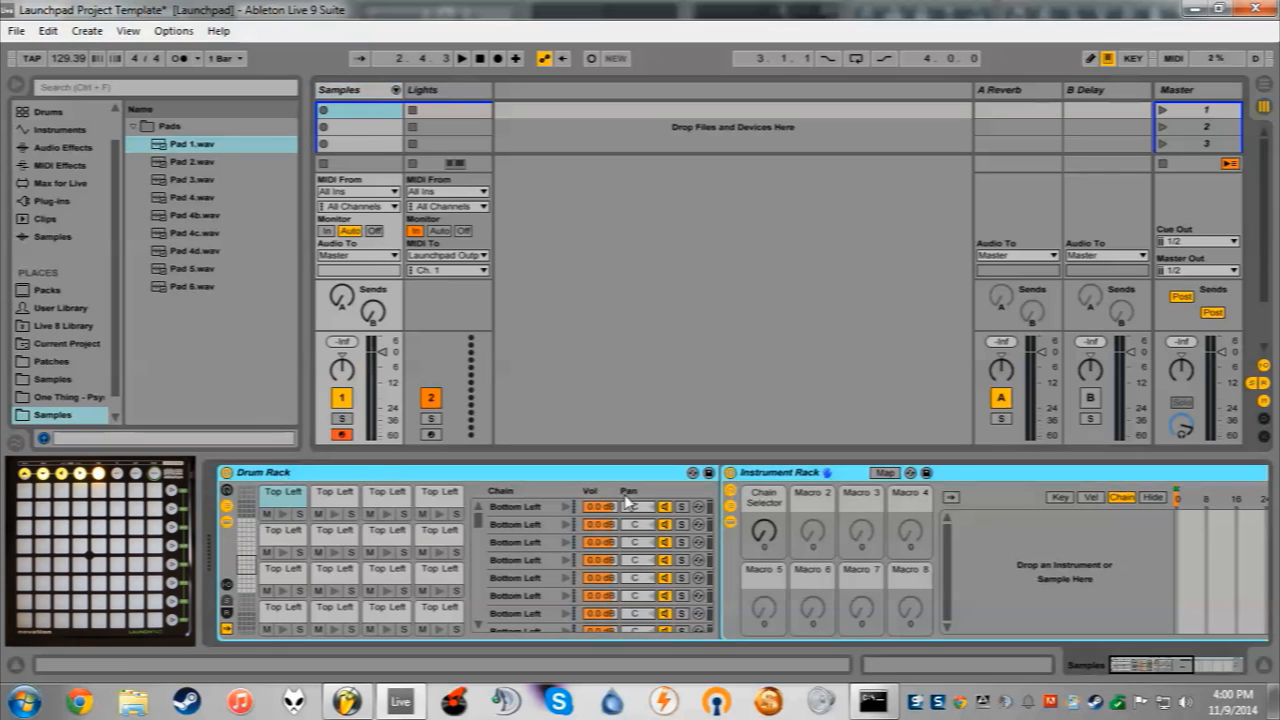
left_click_drag(245, 528, 257, 582)
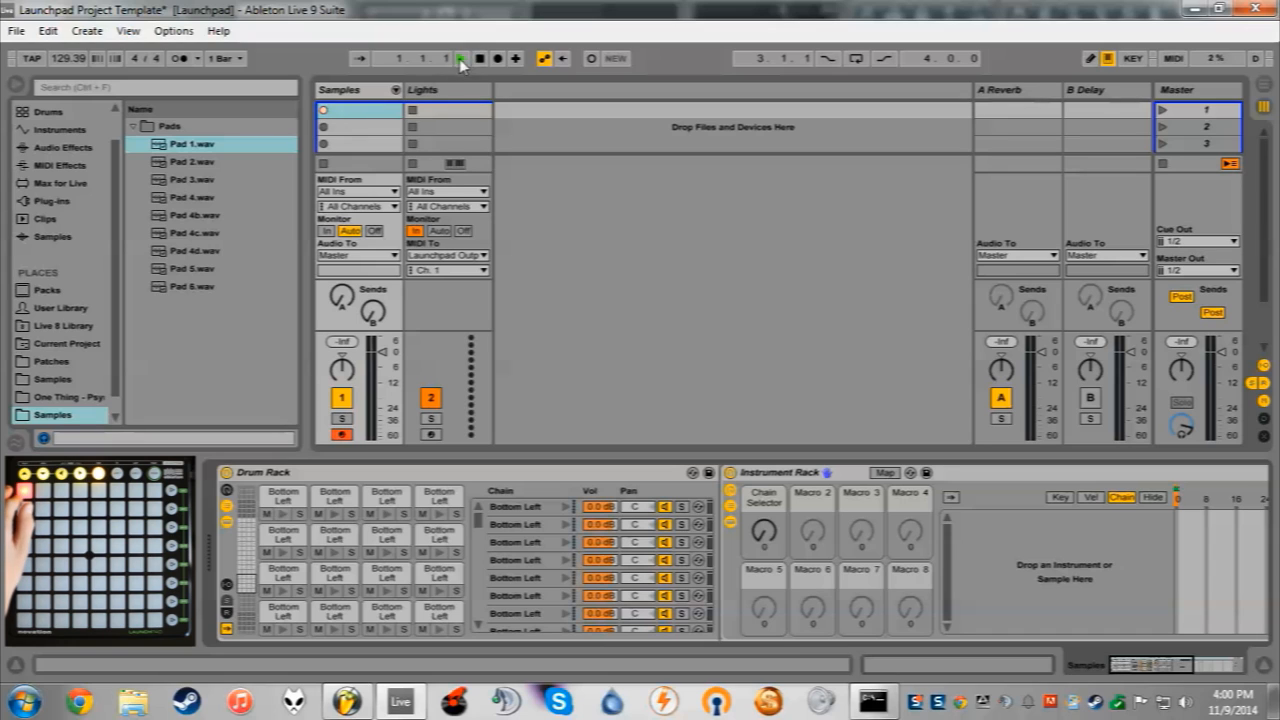
left_click(323, 110)
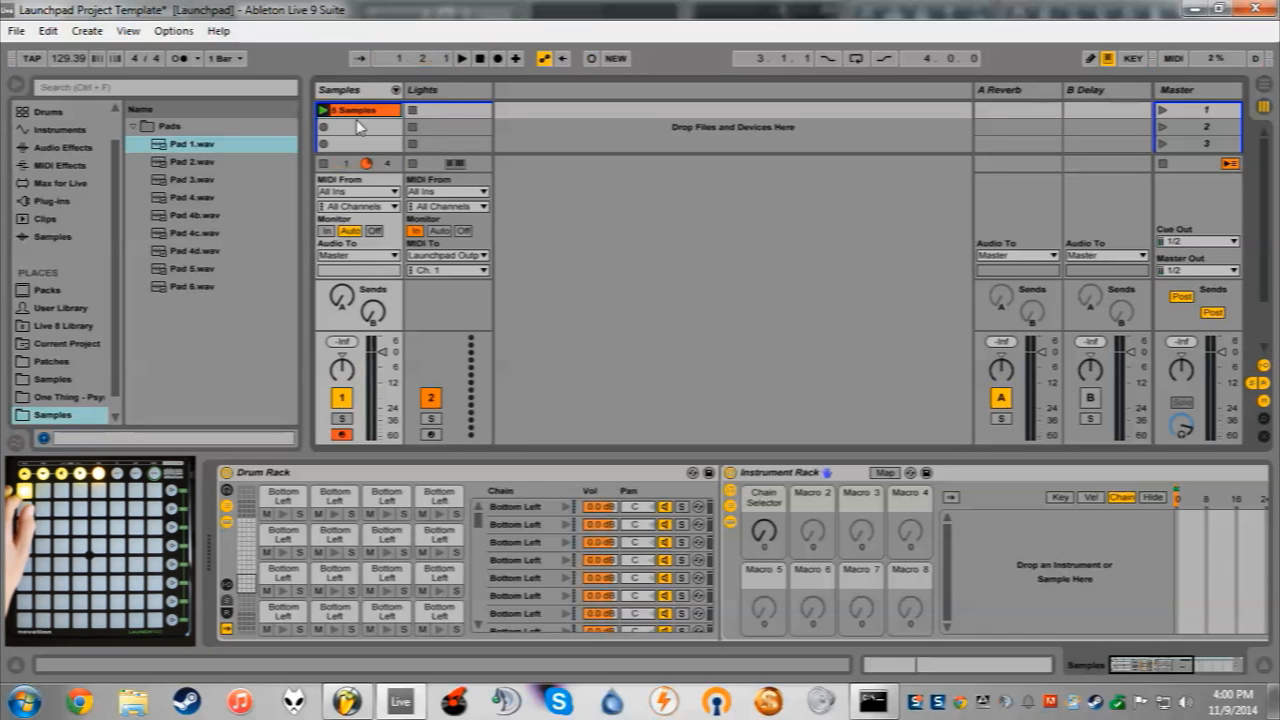
right_click(363, 110)
left_click(412, 165)
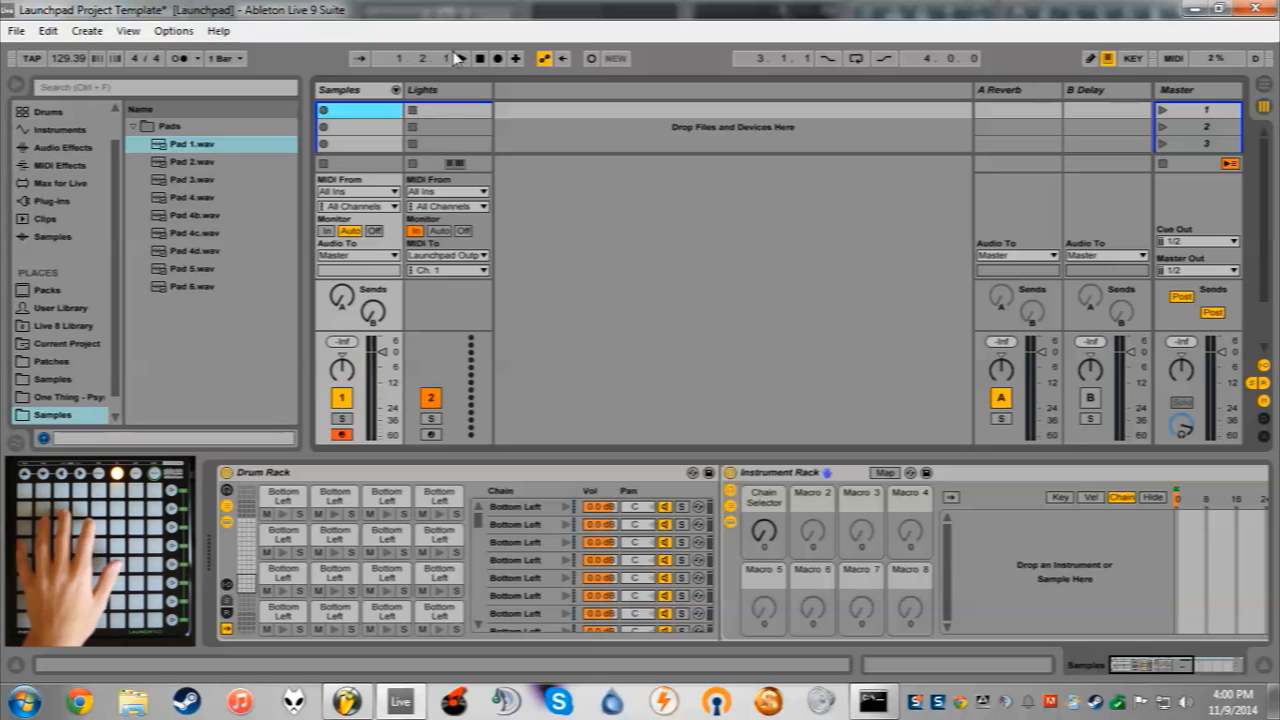
- Check the record arming of the Samples track and show the Top Left pads of its Drum Rack
left_click(376, 92)
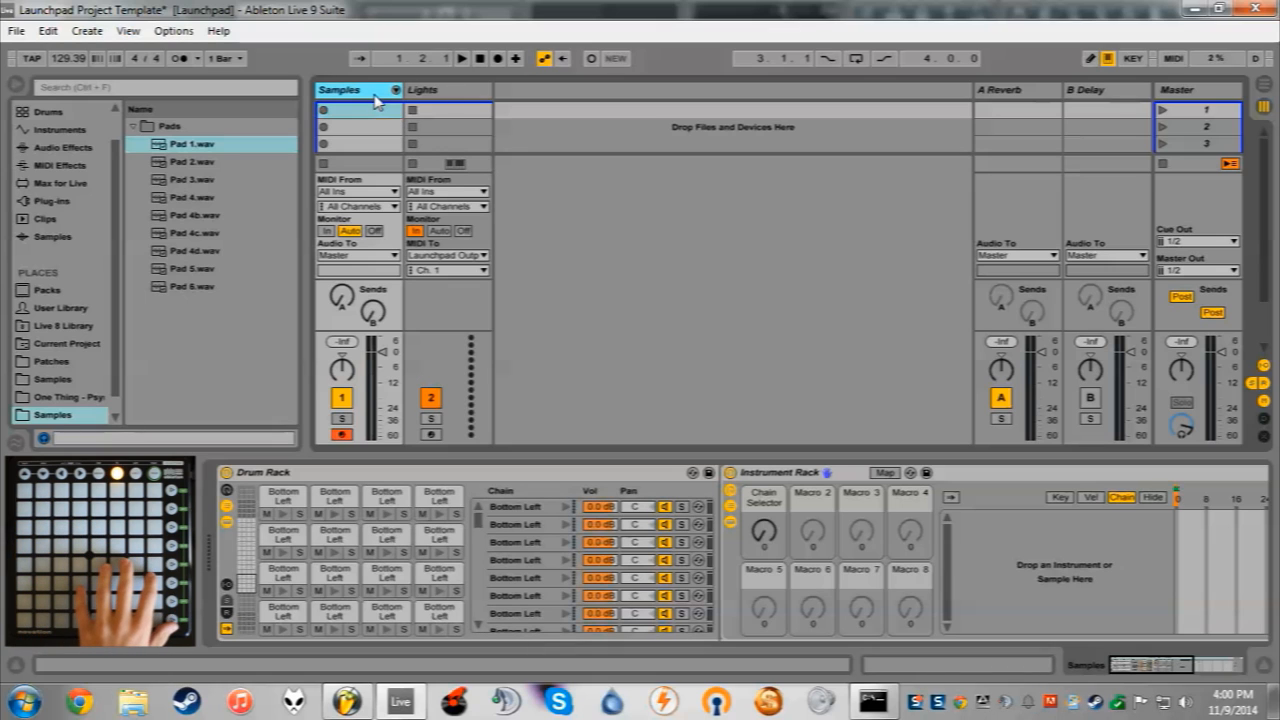
left_click(345, 435)
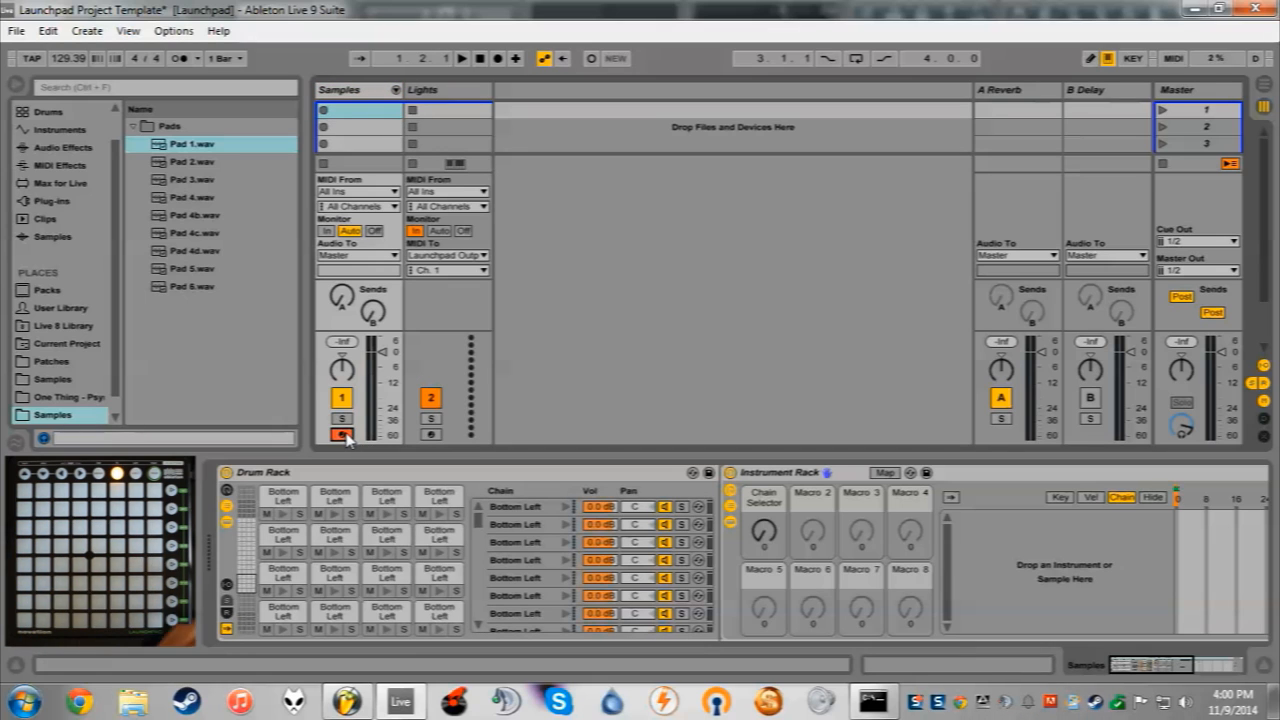
left_click(250, 568)
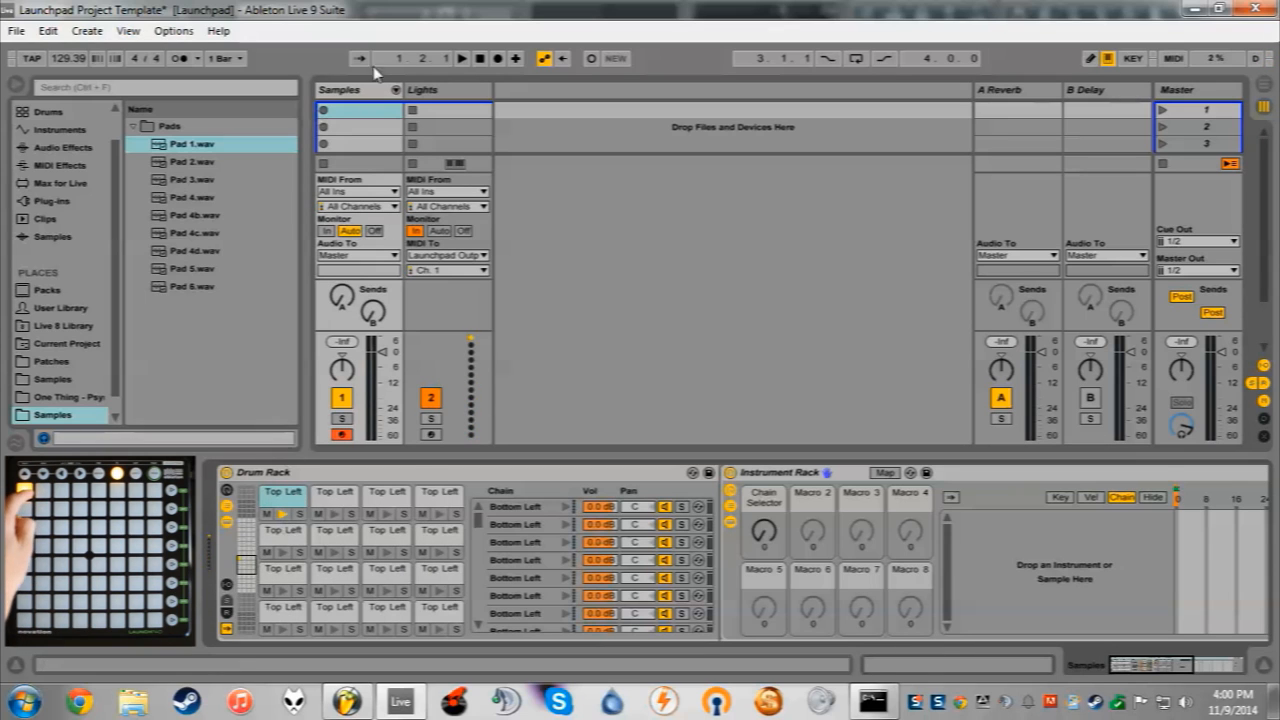
- Try deactivating the Lights track to test the Launchpad lighting, and return to the Samples track
left_click(441, 90)
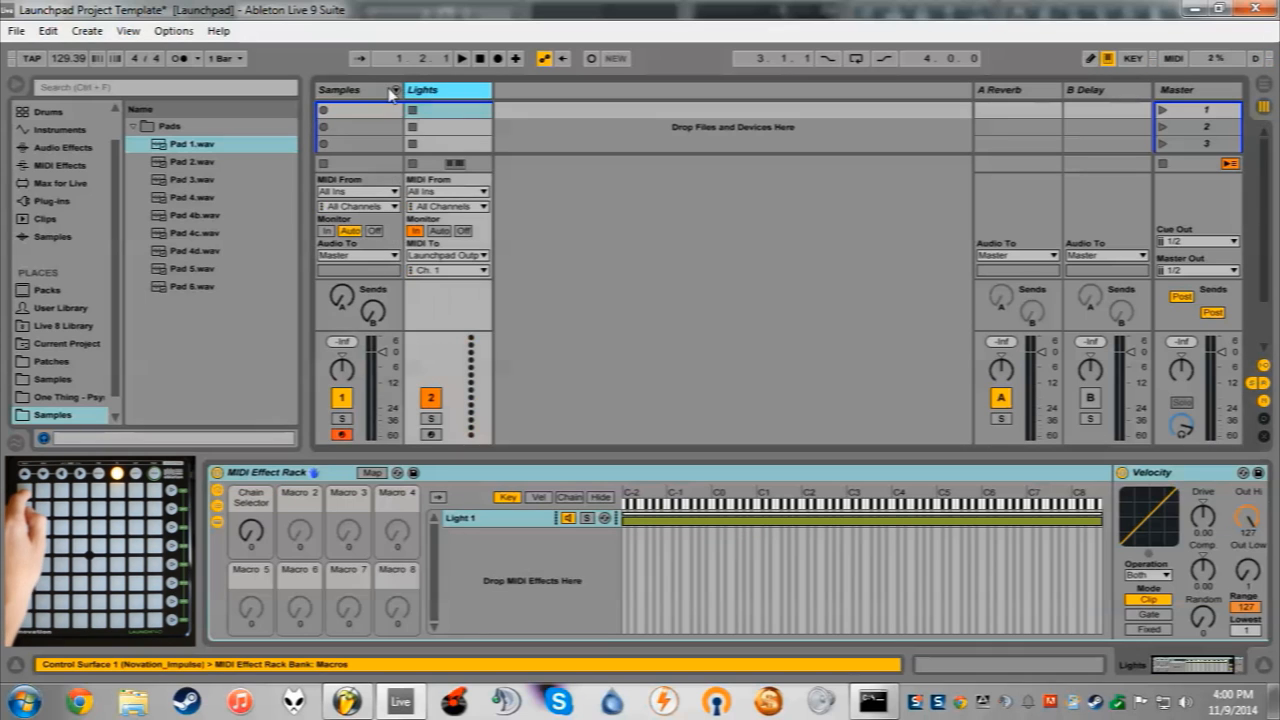
left_click(431, 398)
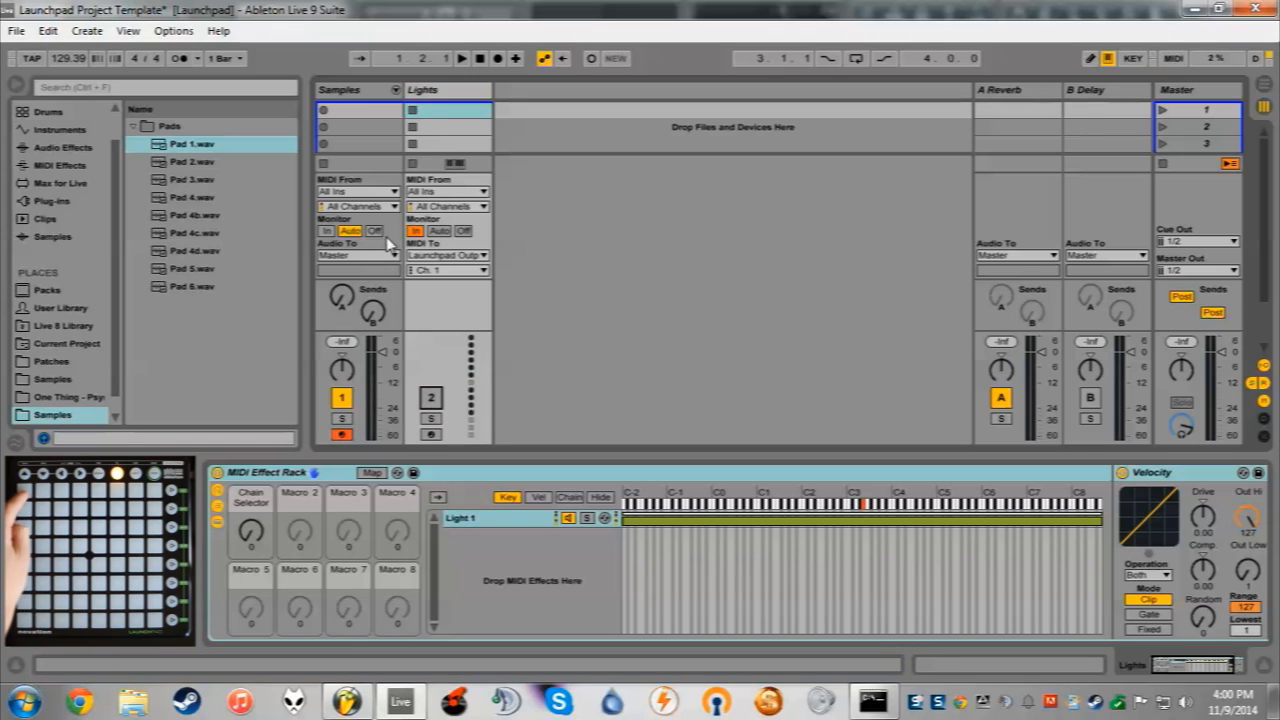
left_click(357, 92)
- Examine the Top Right and Bottom Right pad groups of the Drum Rack and the attached Instrument Rack
left_click(244, 526)
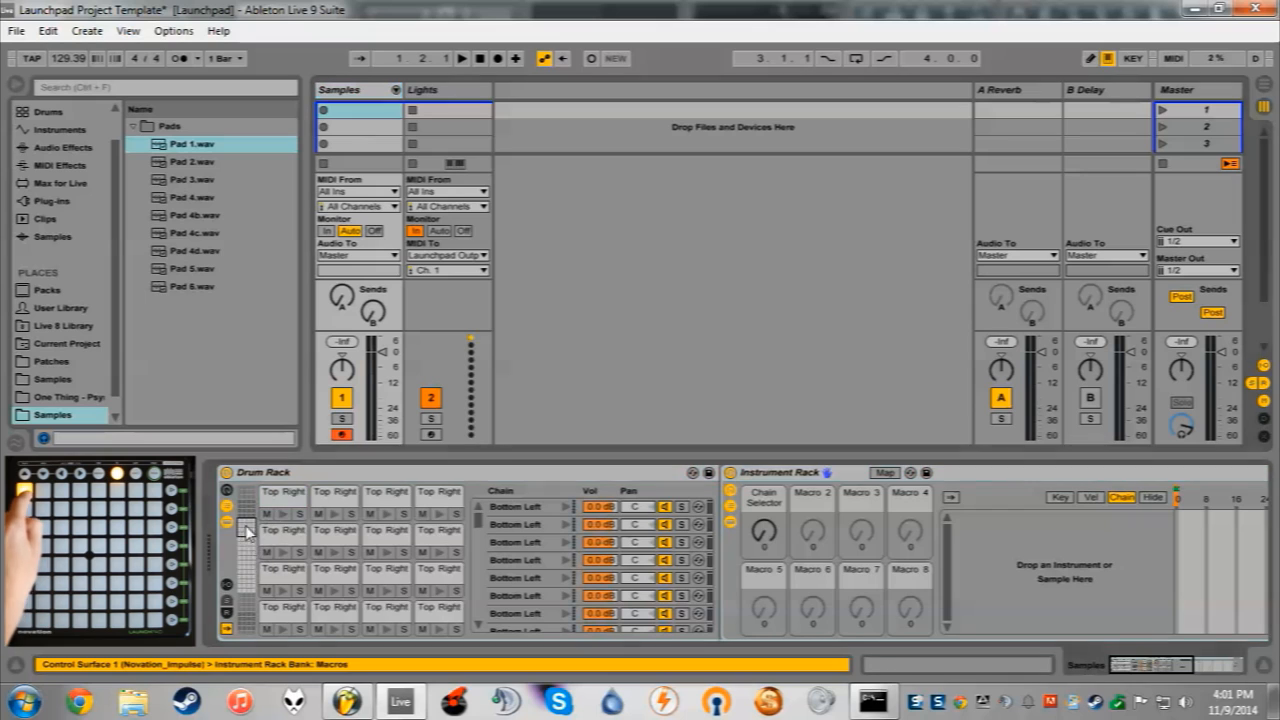
left_click(247, 559)
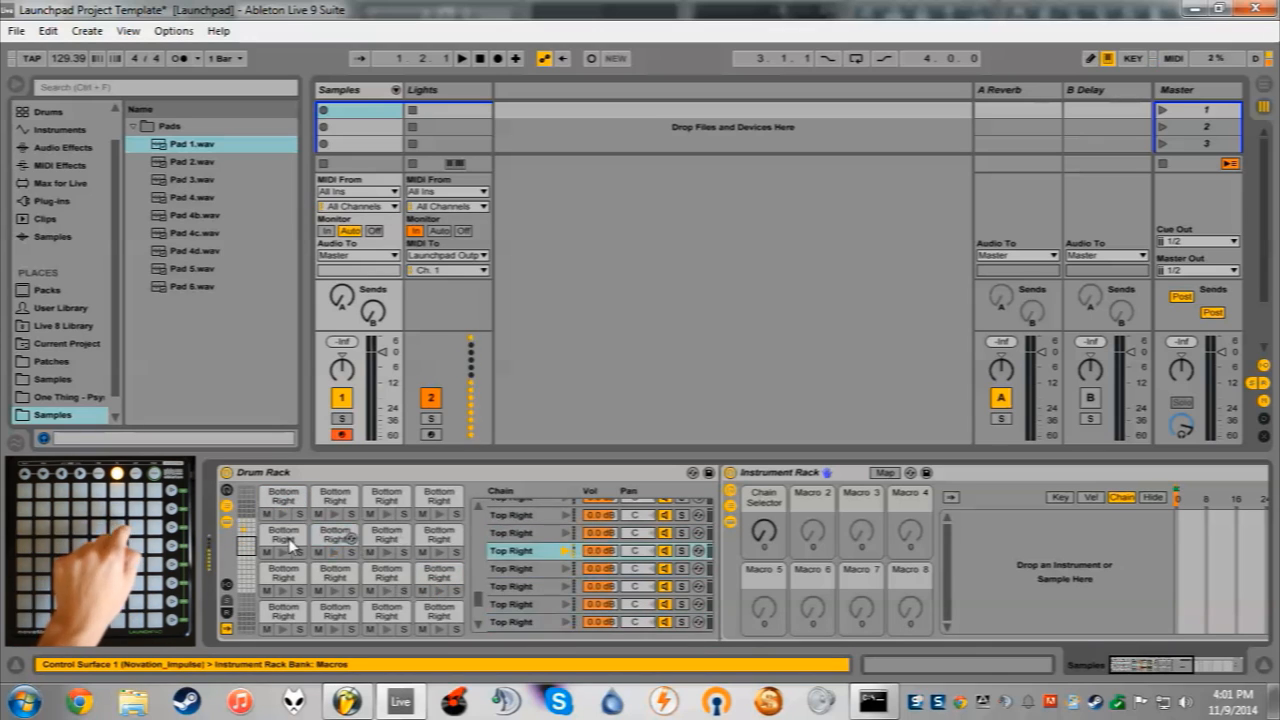
left_click(249, 531)
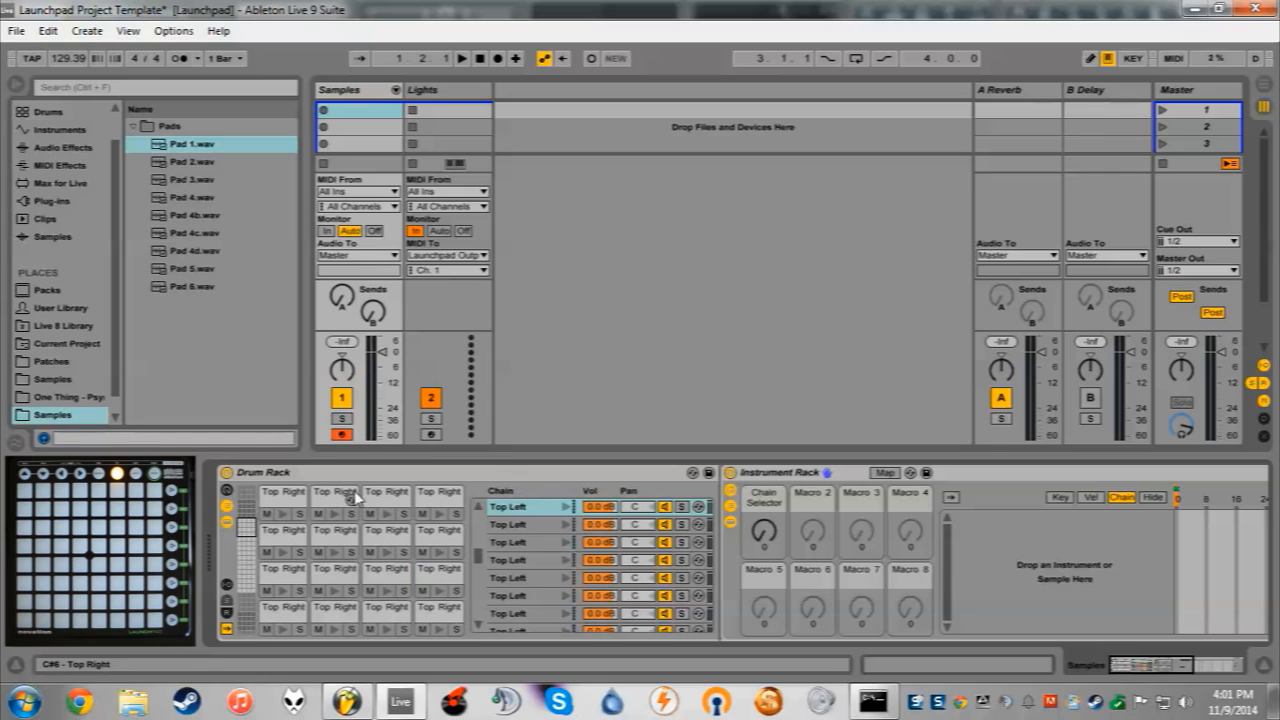
left_click(795, 478)
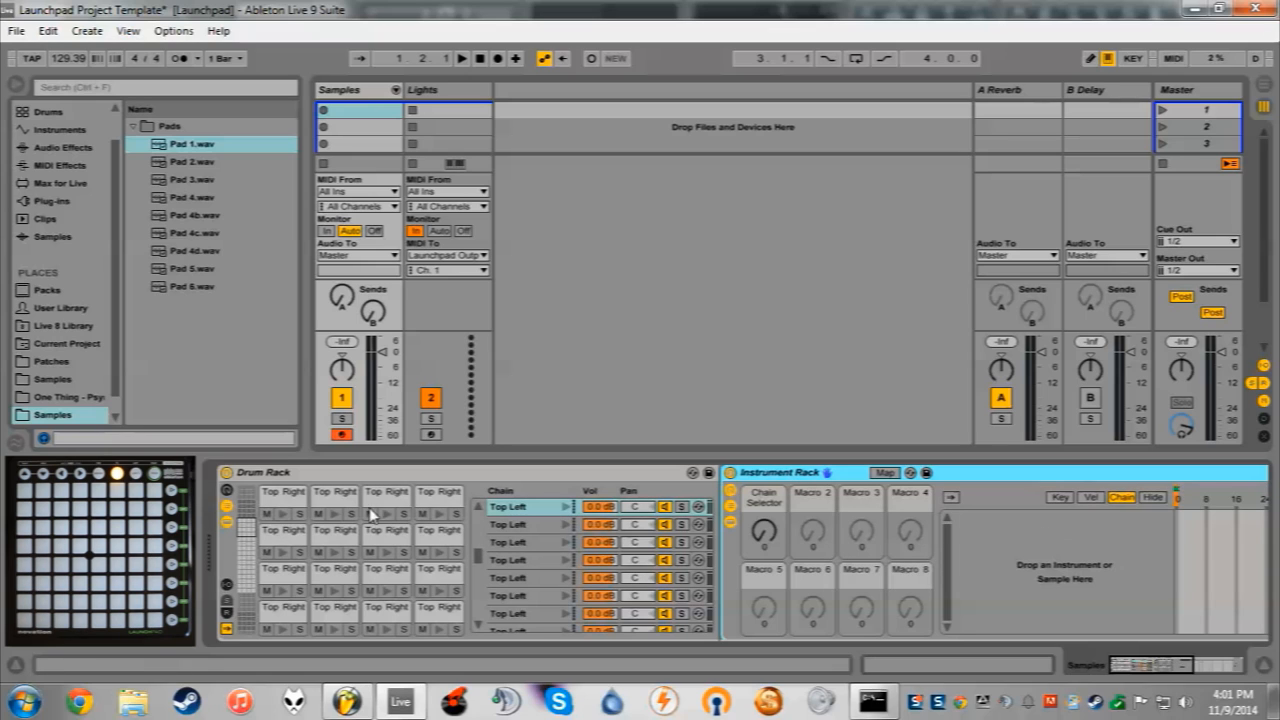
left_click(280, 495)
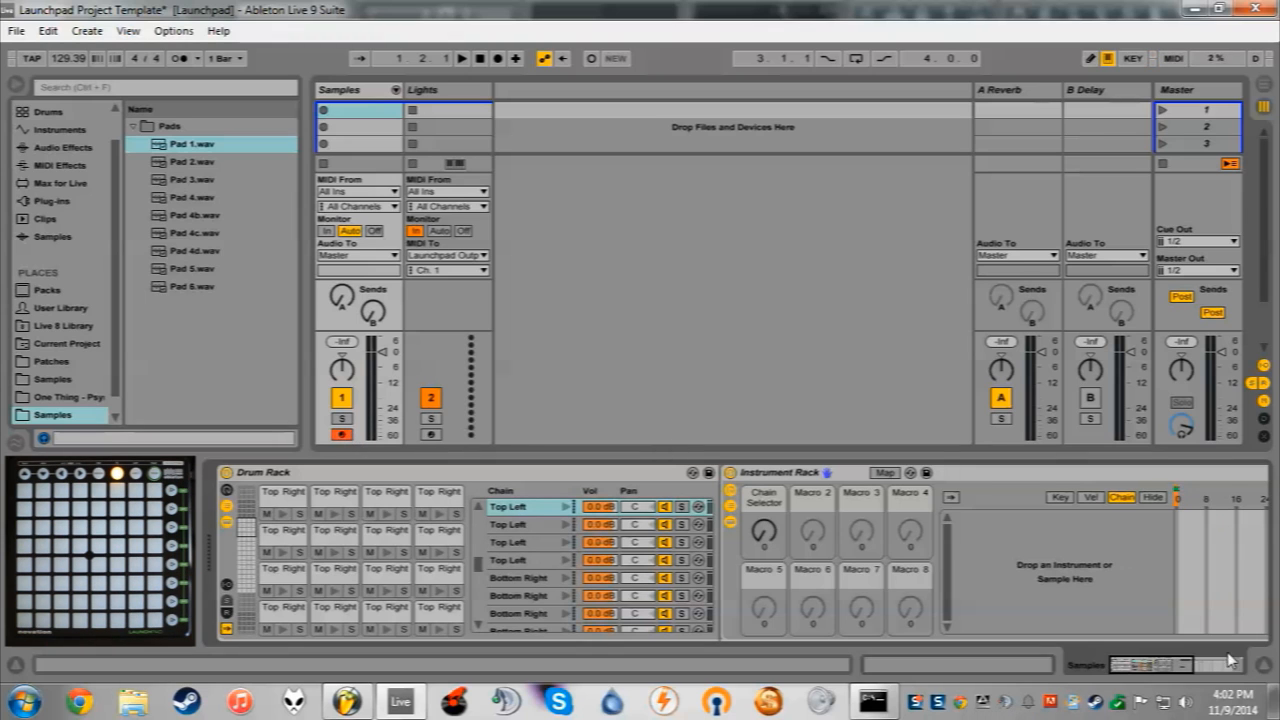
- Examine the Instrument Rack's chain selector range and the Drum Rack chains, checking individual Top Right pads
left_click_drag(1180, 675, 1210, 670)
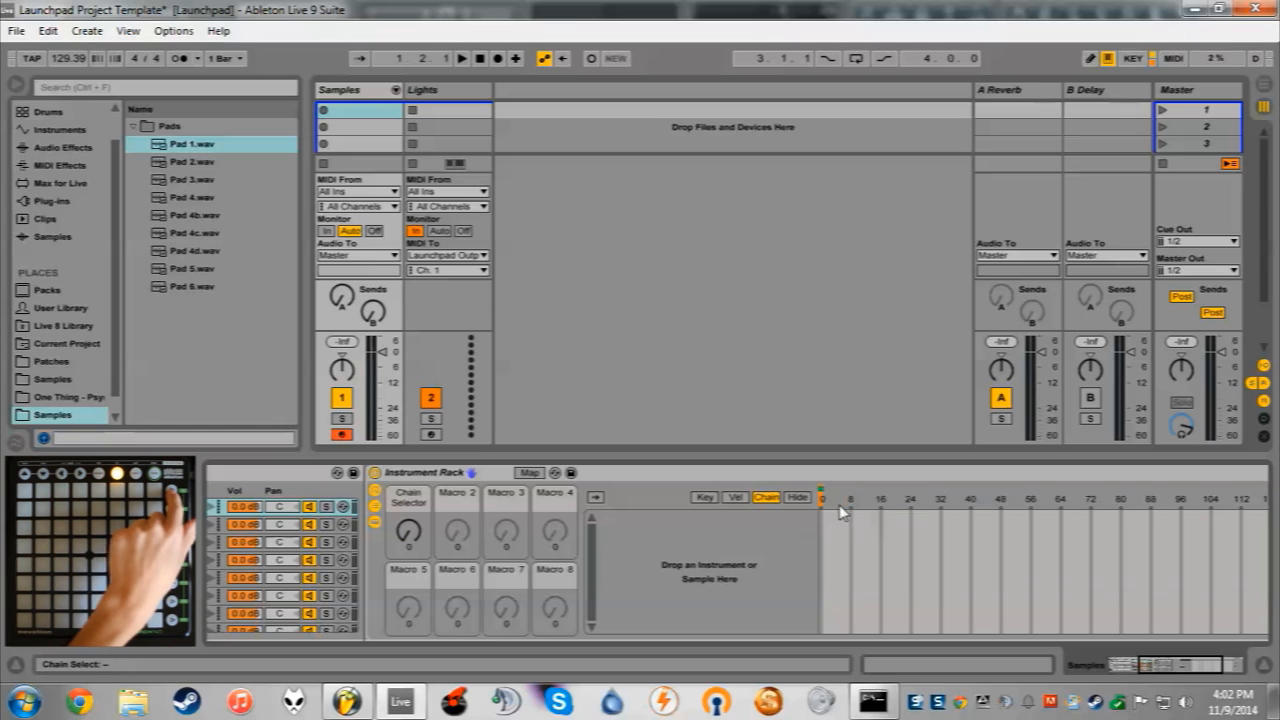
left_click_drag(1158, 665, 1147, 661)
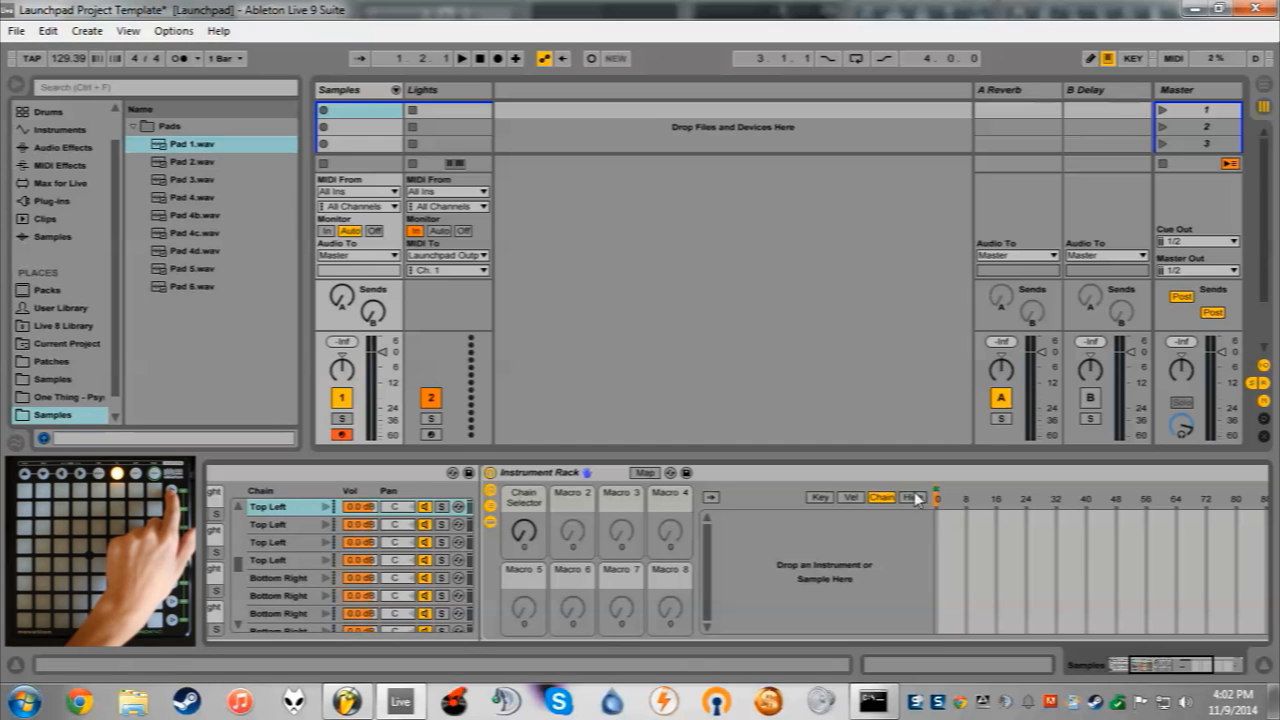
left_click_drag(300, 507, 298, 540)
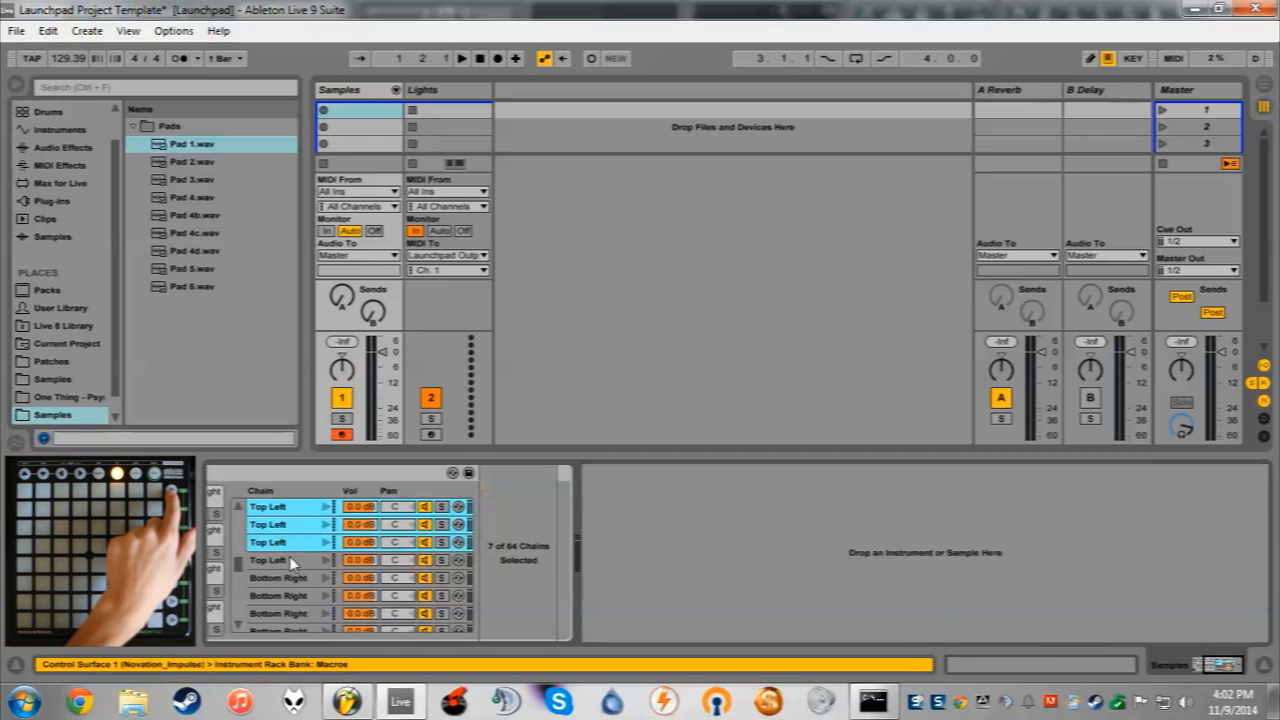
left_click_drag(1213, 665, 1194, 663)
left_click(299, 502)
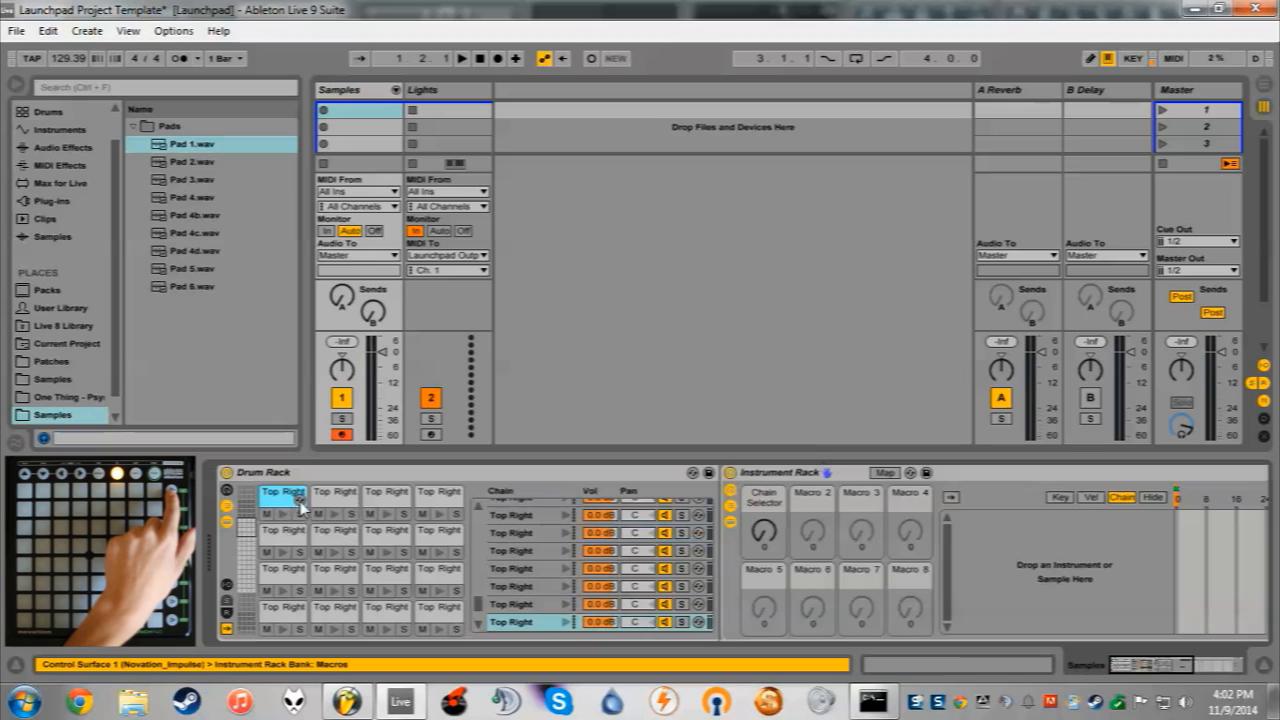
left_click(386, 495)
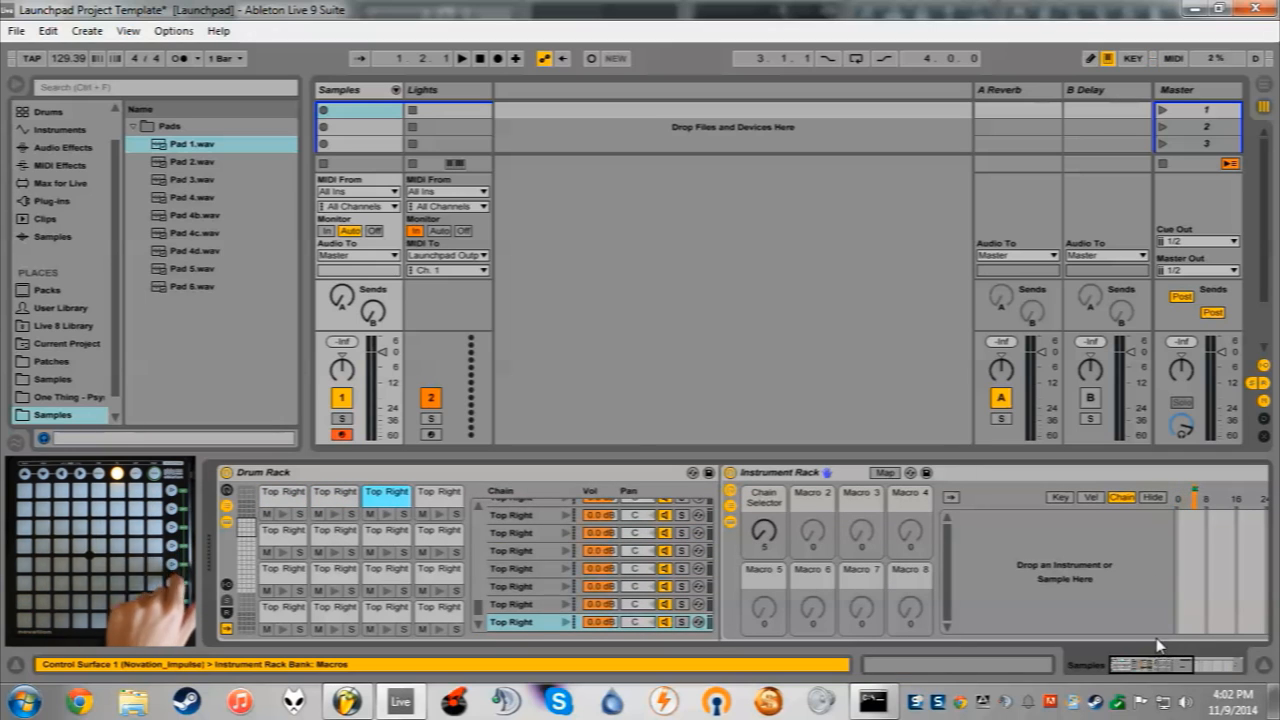
- Review the MIDI mappings of the Chain Selector macros and the chain view of the Lights track's MIDI Effect Rack
left_click(1172, 58)
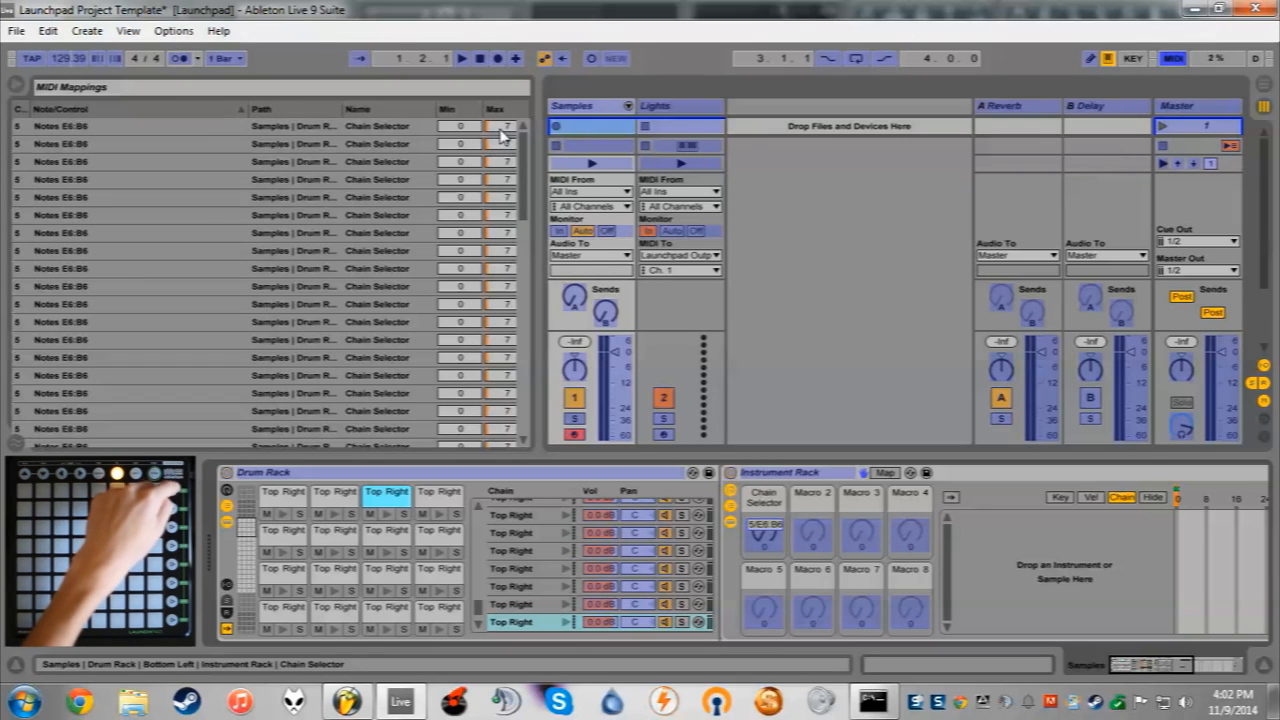
left_click(1174, 59)
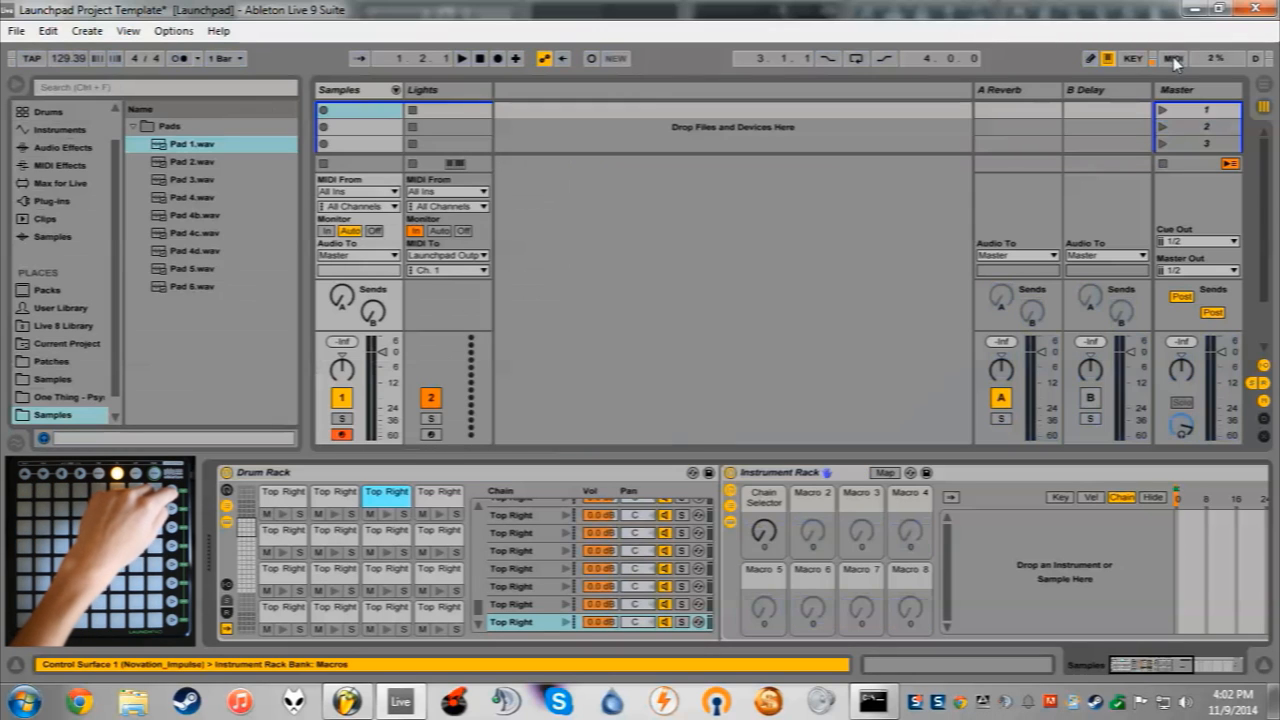
left_click(433, 98)
left_click(572, 498)
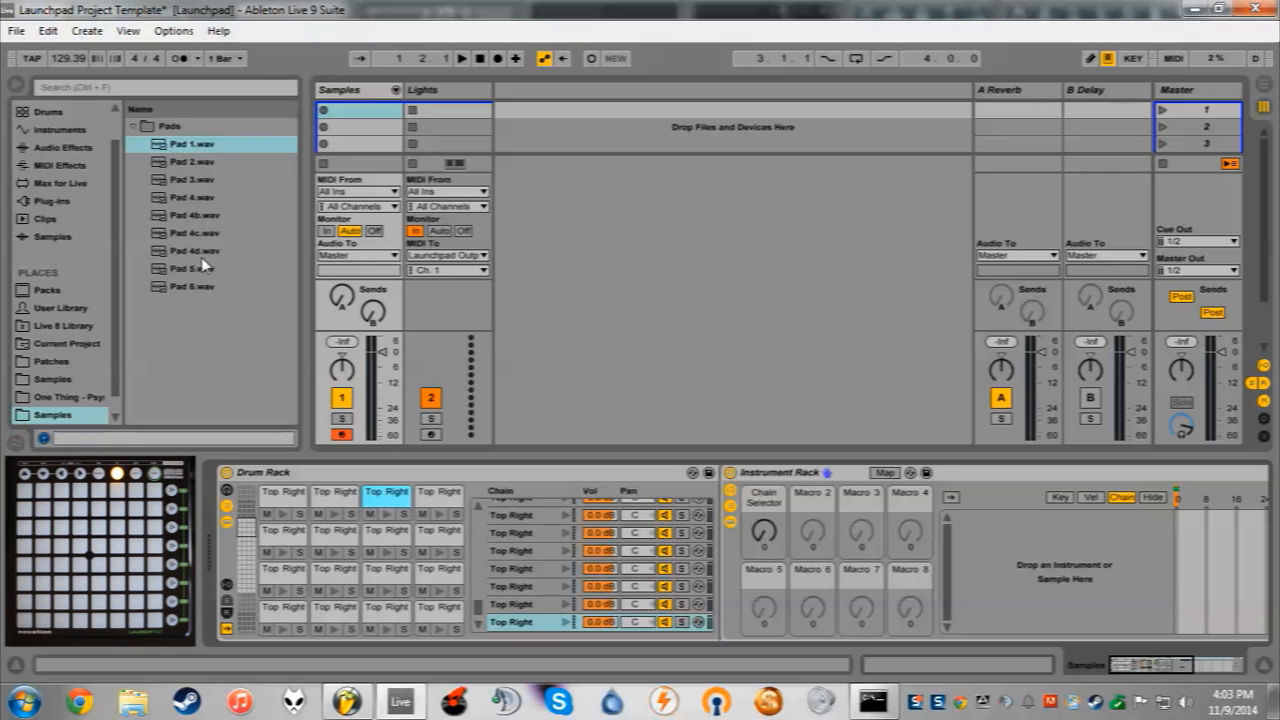
- Audition the samples in the Pads folder, from Pad 1.wav through Pad 6.wav
left_click(190, 146)
left_click(200, 164)
left_click(210, 182)
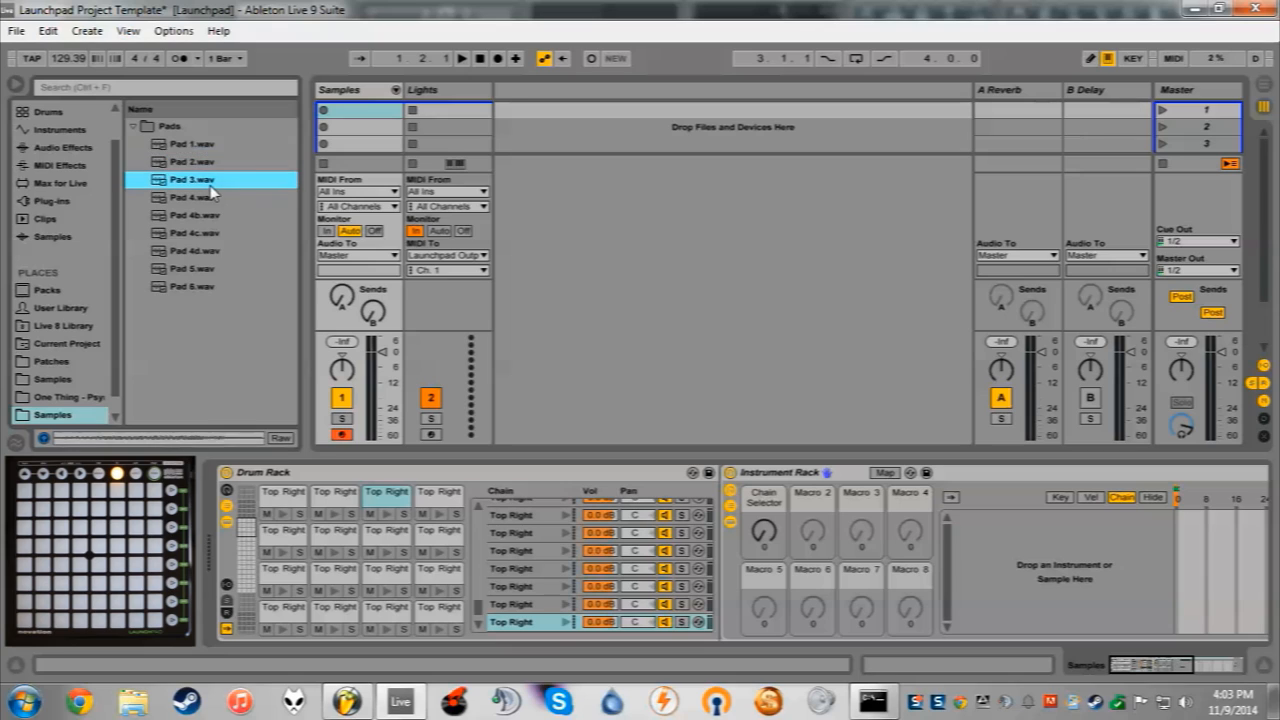
left_click(223, 249)
left_click(230, 268)
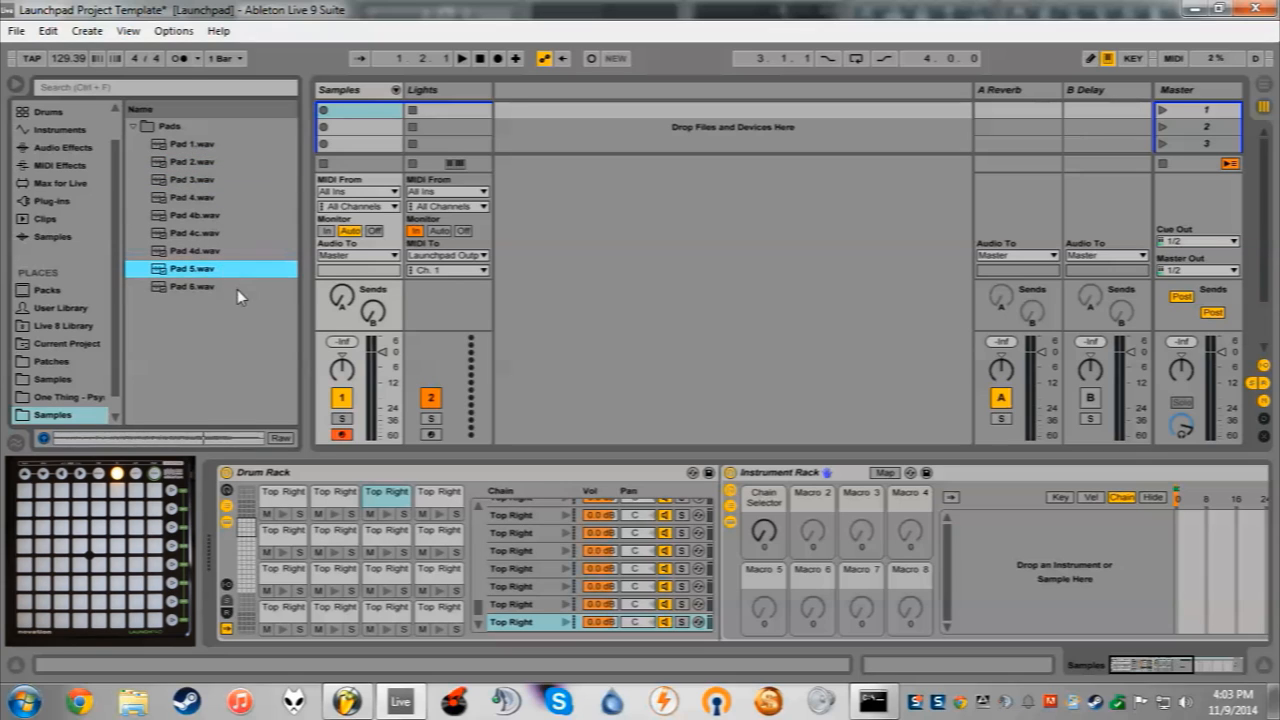
left_click(237, 289)
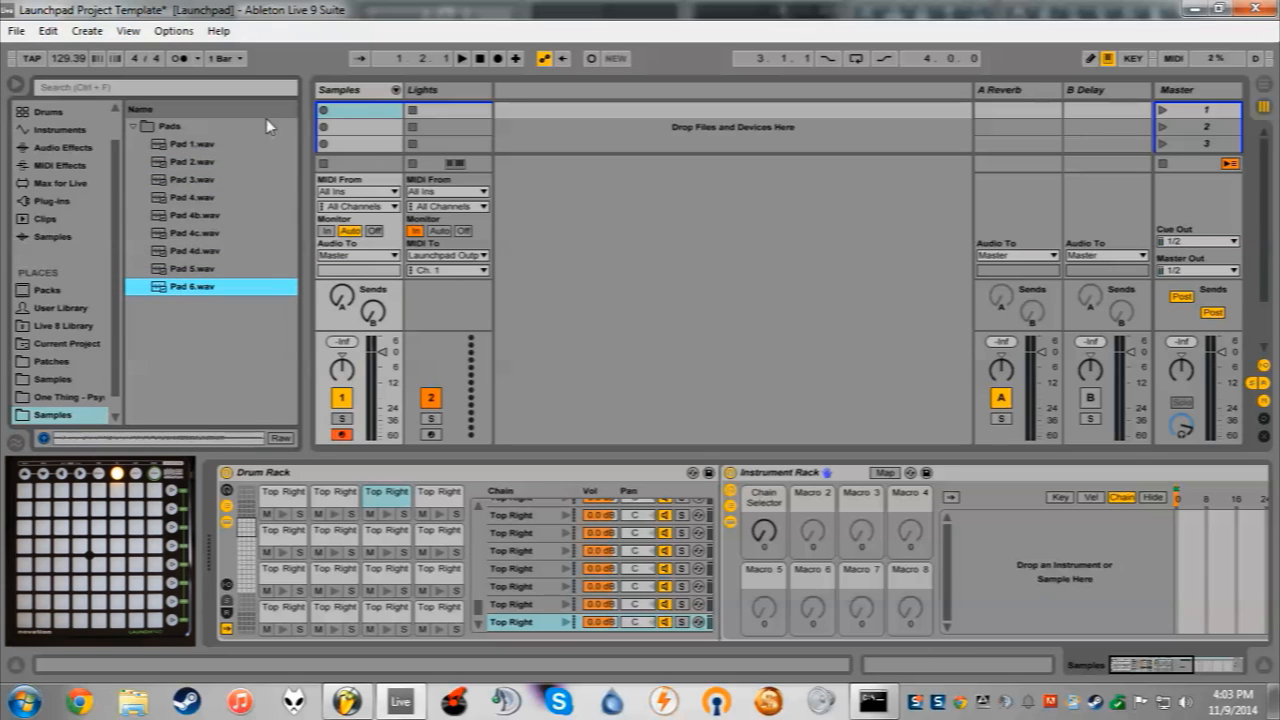
- Load Pad 1.wav into the empty Instrument Rack of the selected Top Right drum pad and view its sampler
left_click(189, 143)
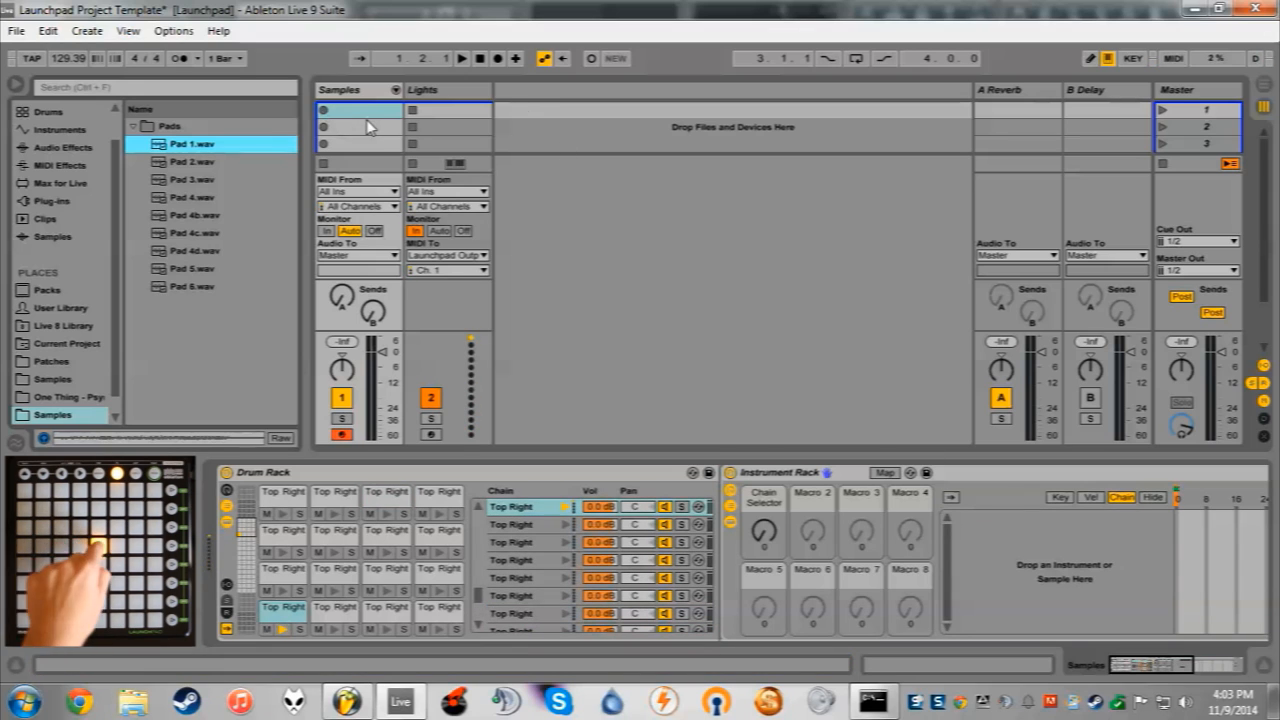
left_click_drag(181, 148, 987, 552)
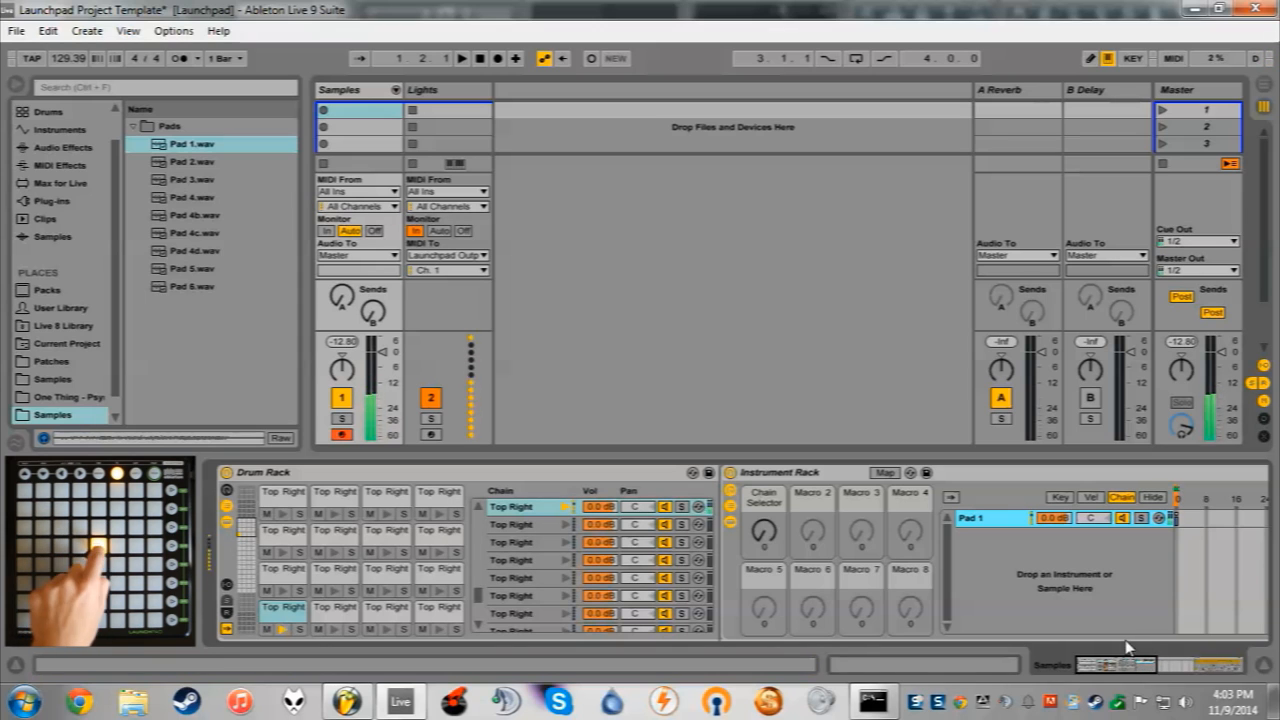
left_click(1140, 667)
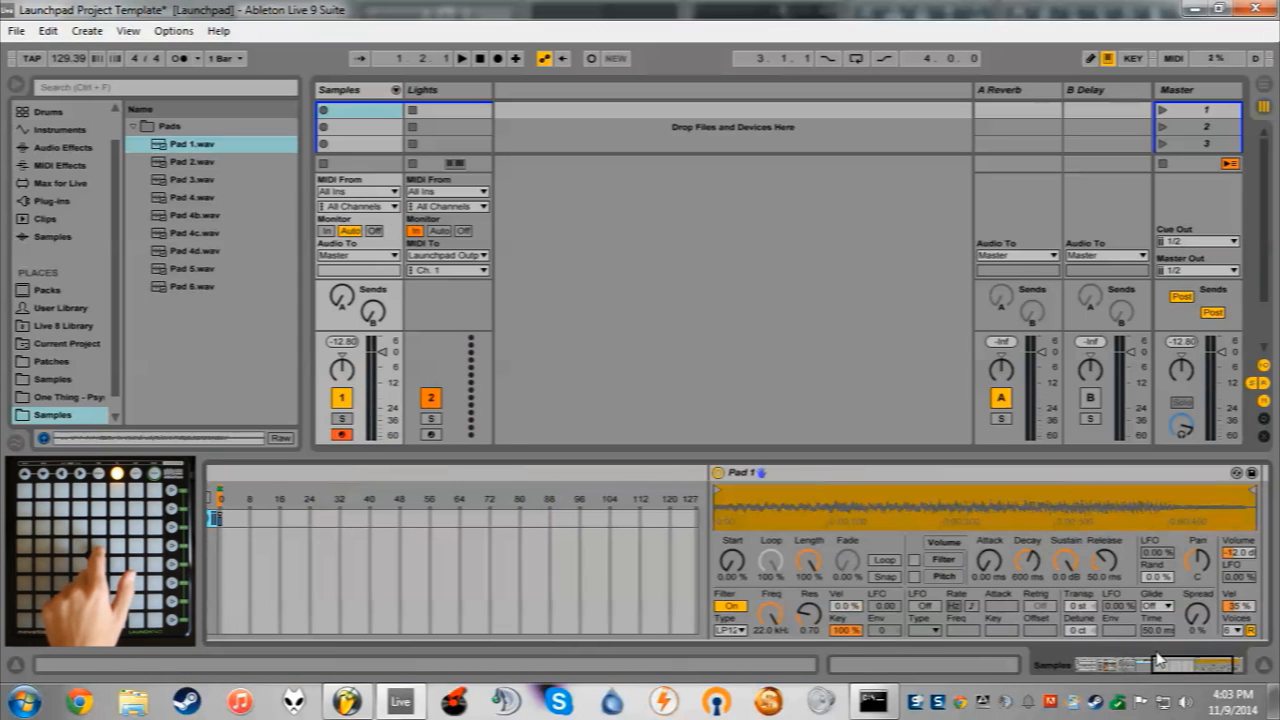
left_click_drag(1190, 668, 1160, 665)
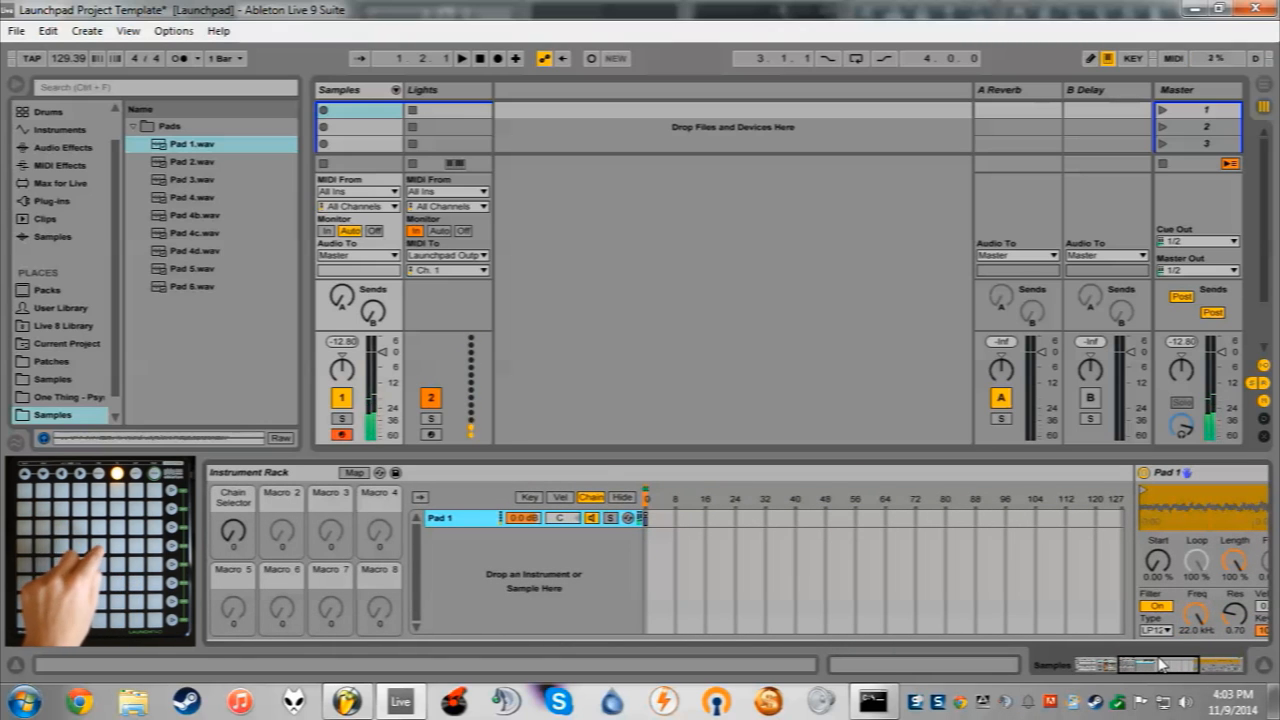
- Try the Pad 1 sampler's Release at 60.0 s and lower it to 1.00 ms
left_click_drag(1168, 670, 1218, 668)
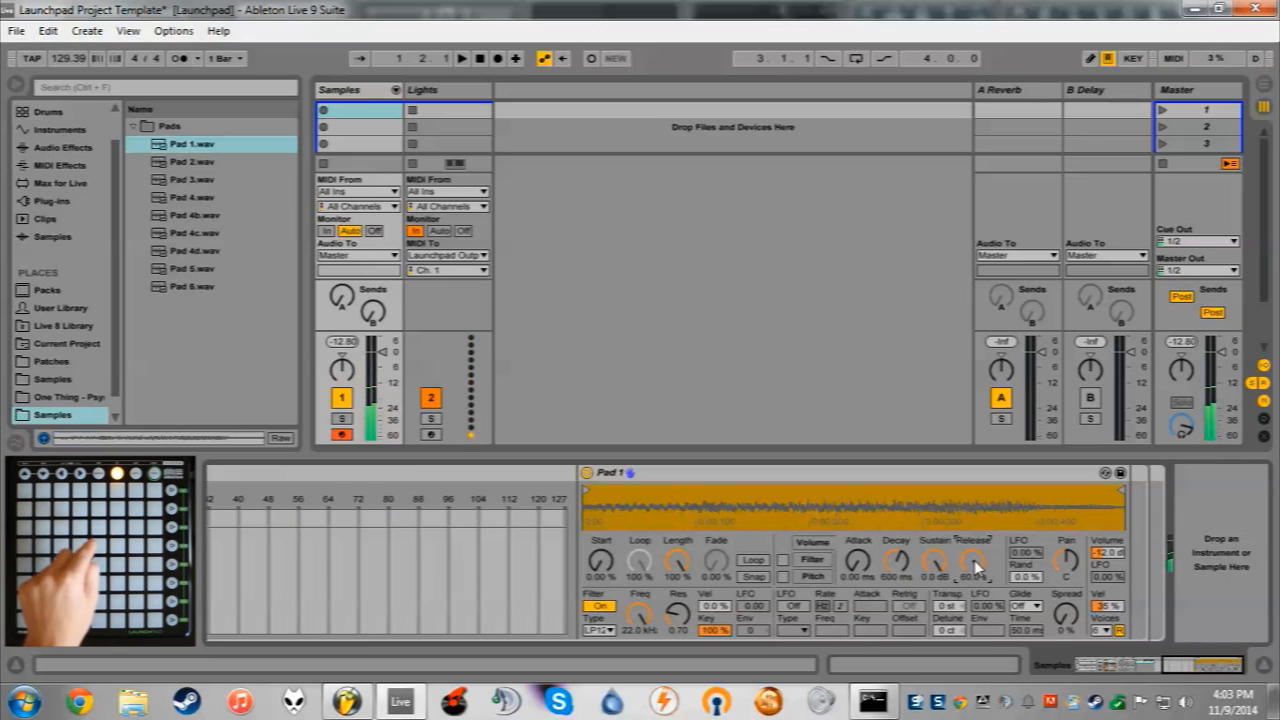
mouse_move(1173, 669)
left_mouse_down()
mouse_move(1136, 667)
mouse_move(1171, 669)
left_mouse_up()
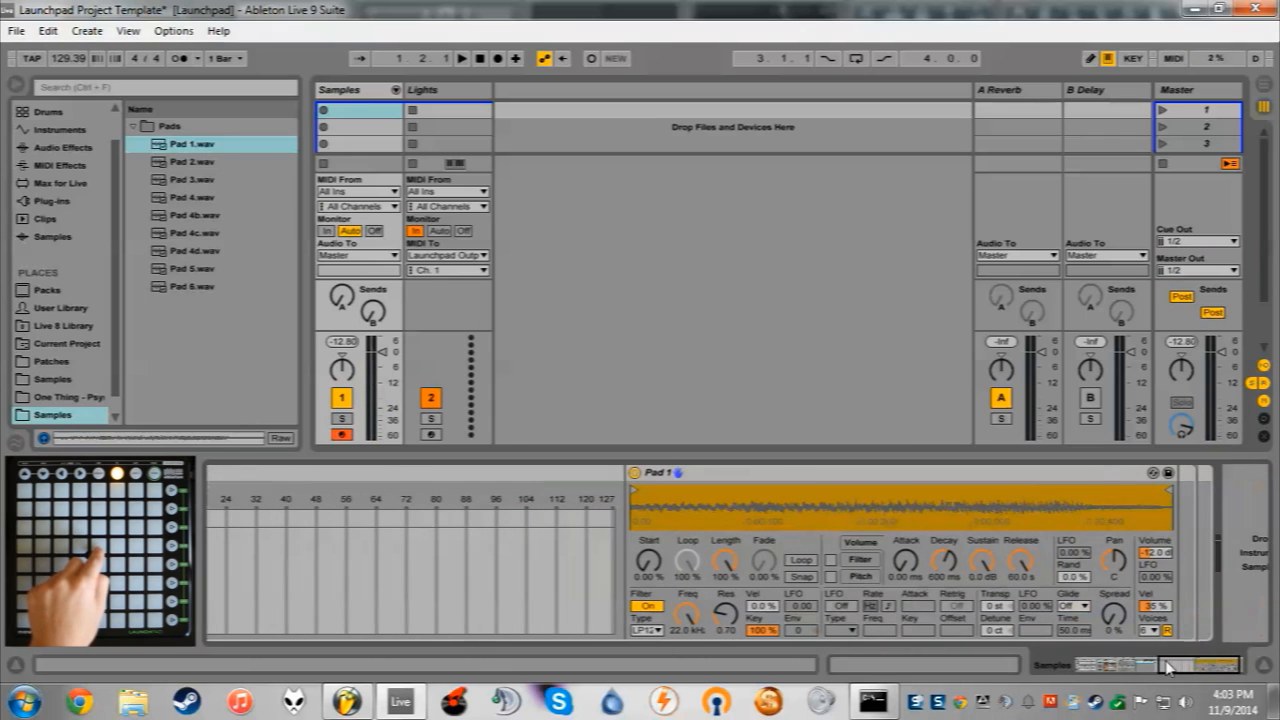
left_click_drag(1020, 558, 1020, 585)
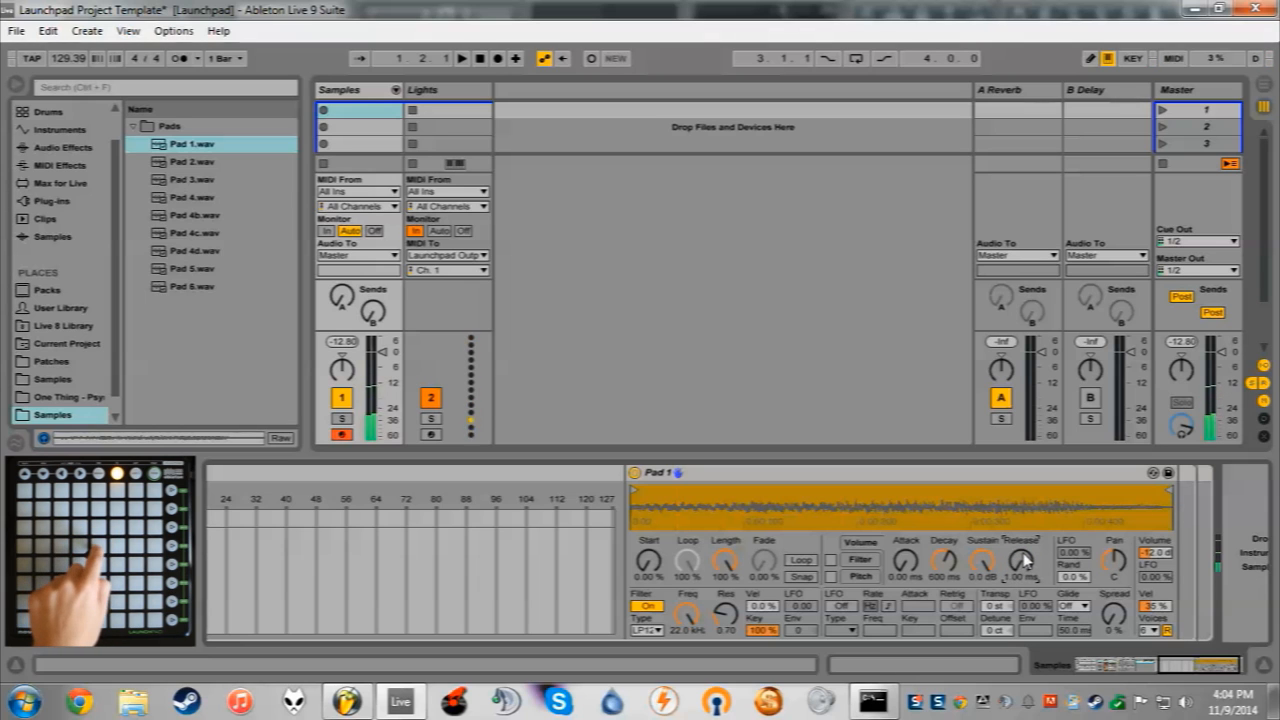
- Set the Pad 1 sampler's Release to 60.0 s and return to the Instrument Rack's chain list
left_click_drag(1024, 562, 1024, 480)
mouse_move(1147, 665)
left_mouse_down()
mouse_move(1108, 658)
mouse_move(1128, 658)
left_mouse_up()
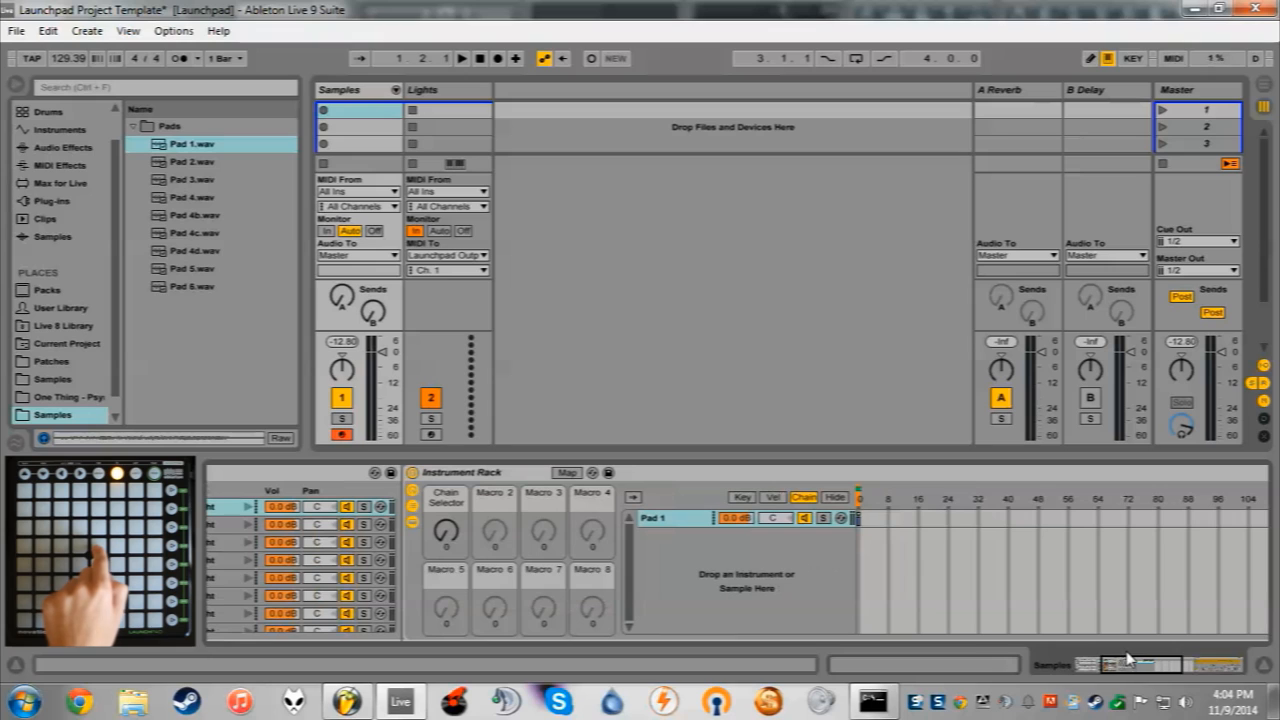
left_click(862, 519)
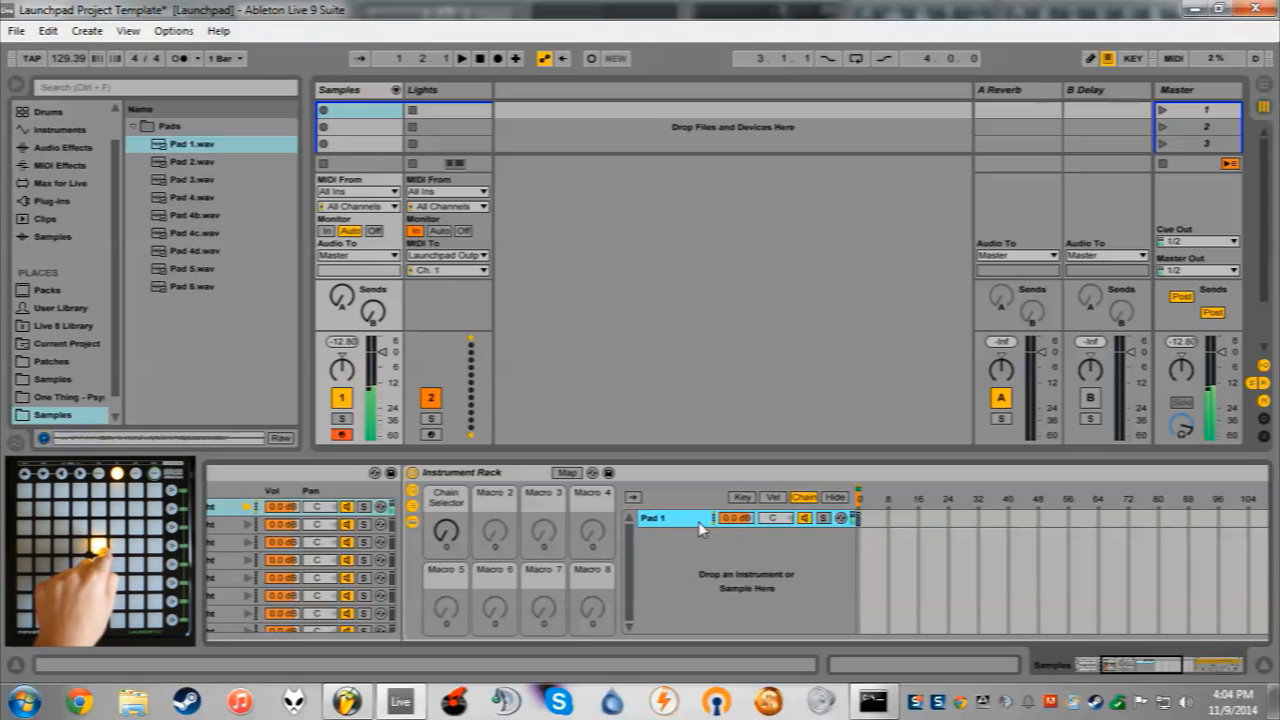
- Try Pad 2.wav as a second chain in the Instrument Rack and delete that chain
left_click_drag(195, 162, 858, 545)
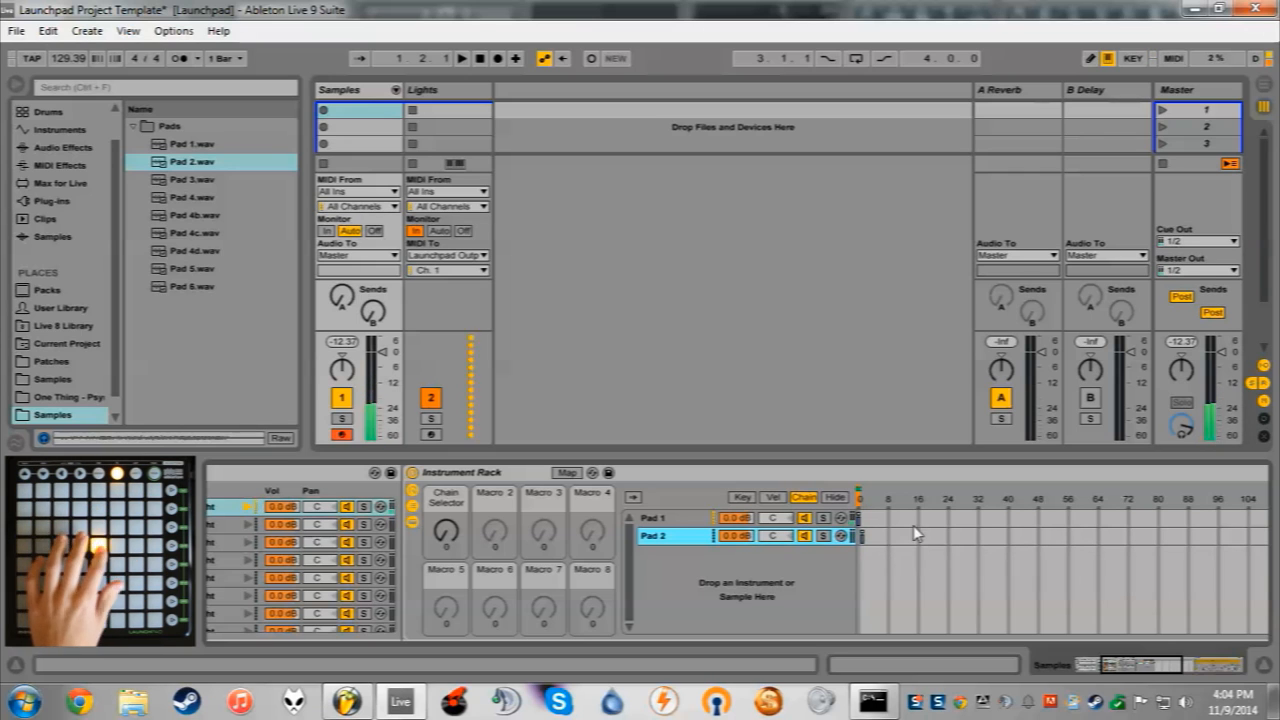
right_click(697, 536)
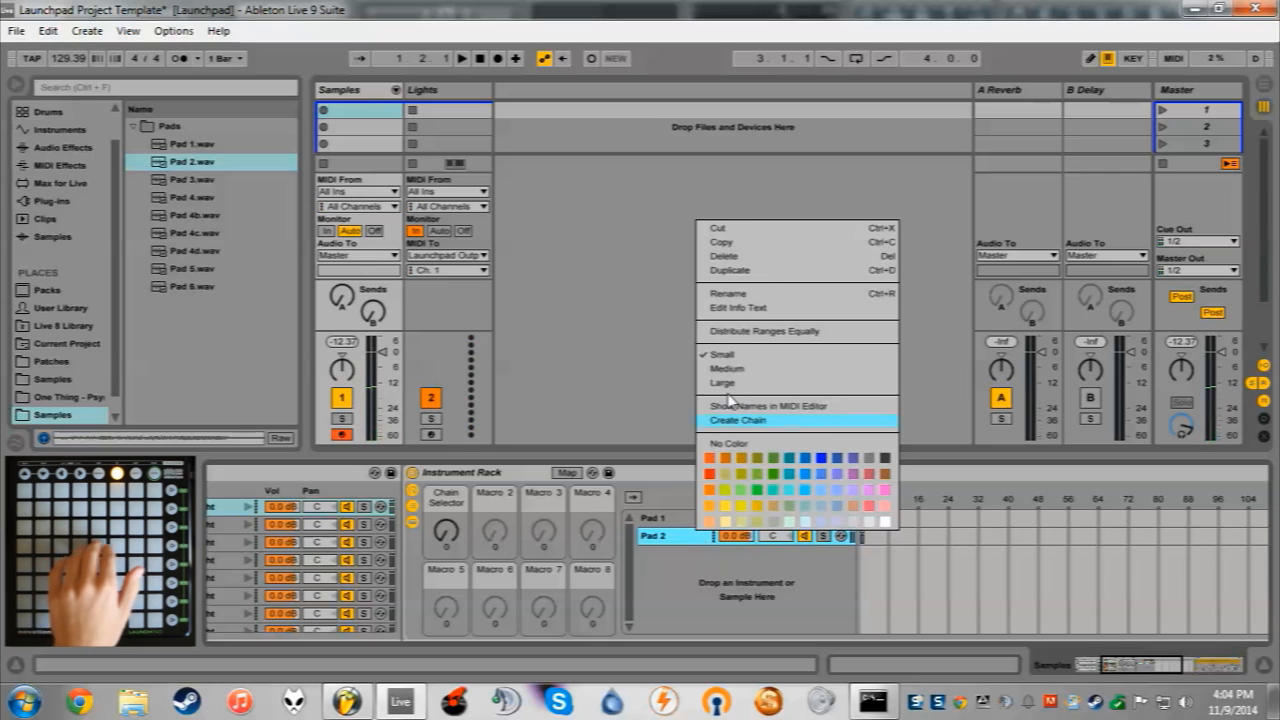
left_click(763, 256)
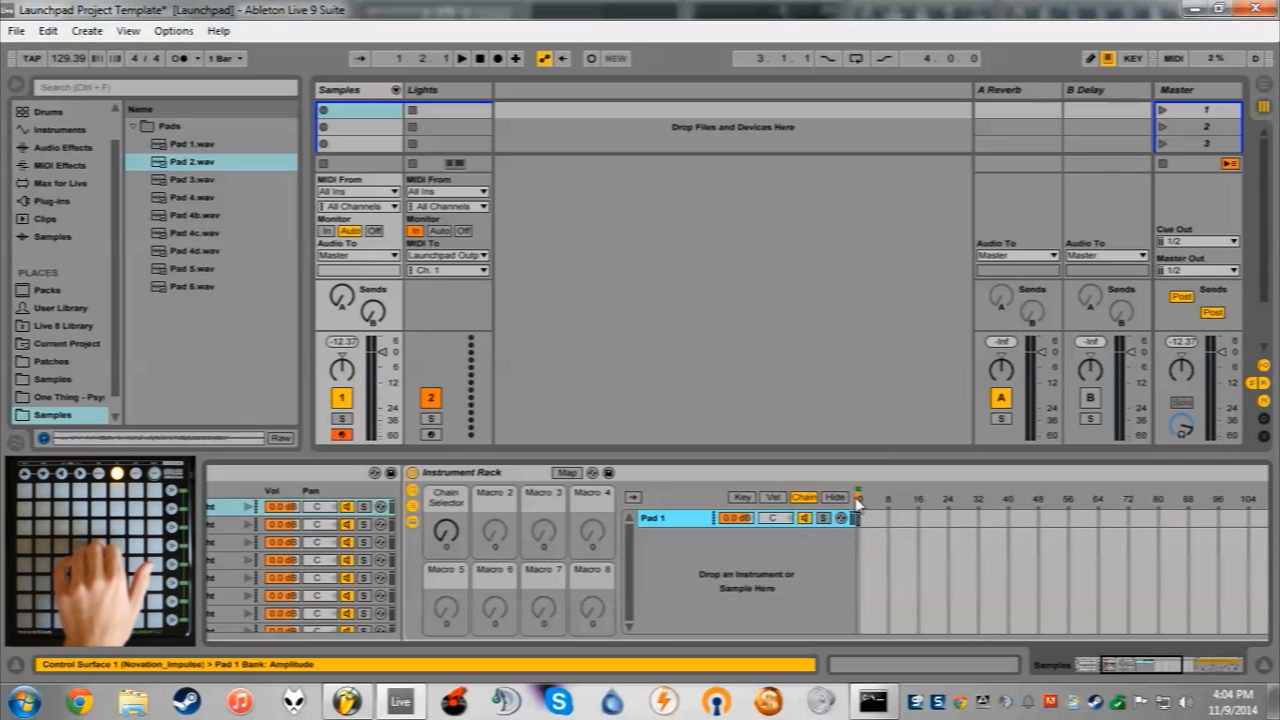
- Review the Pad 1 sampler and delete the Pad 1 chain from the Instrument Rack
left_click_drag(1133, 665, 1212, 676)
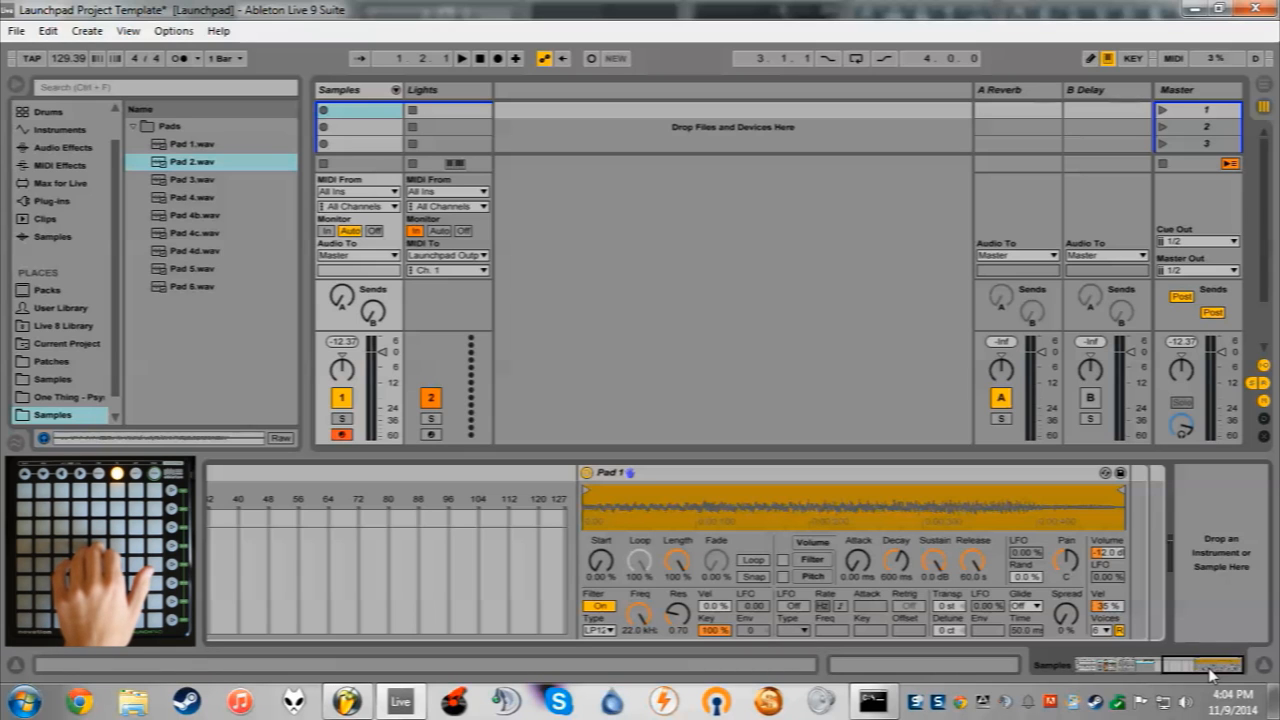
left_click_drag(1205, 668, 1115, 667)
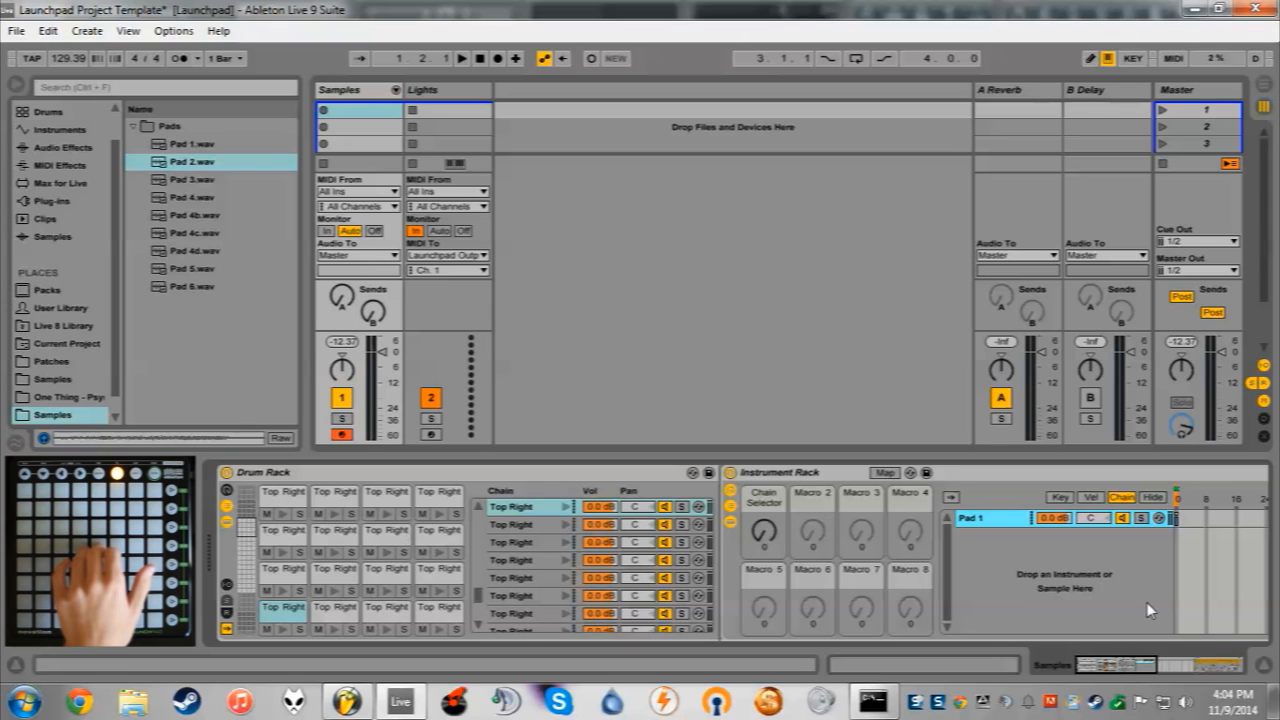
left_click_drag(1127, 677, 1152, 672)
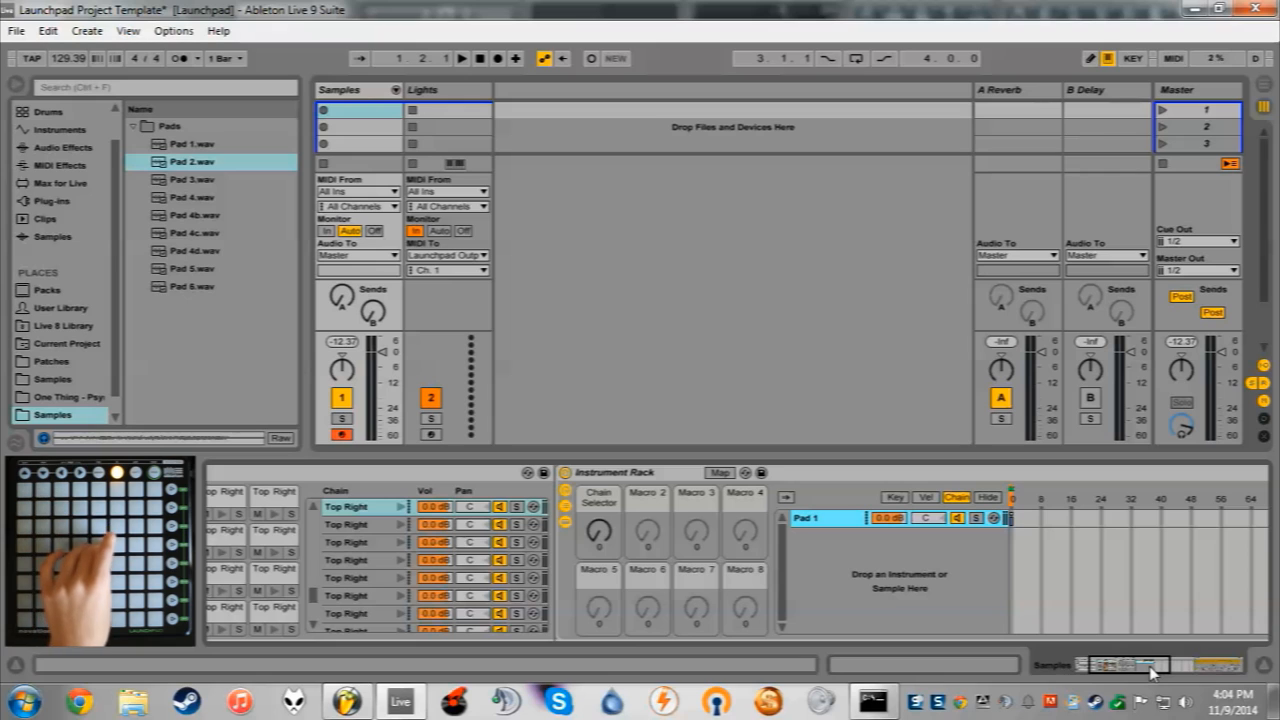
left_click_drag(1150, 670, 1153, 672)
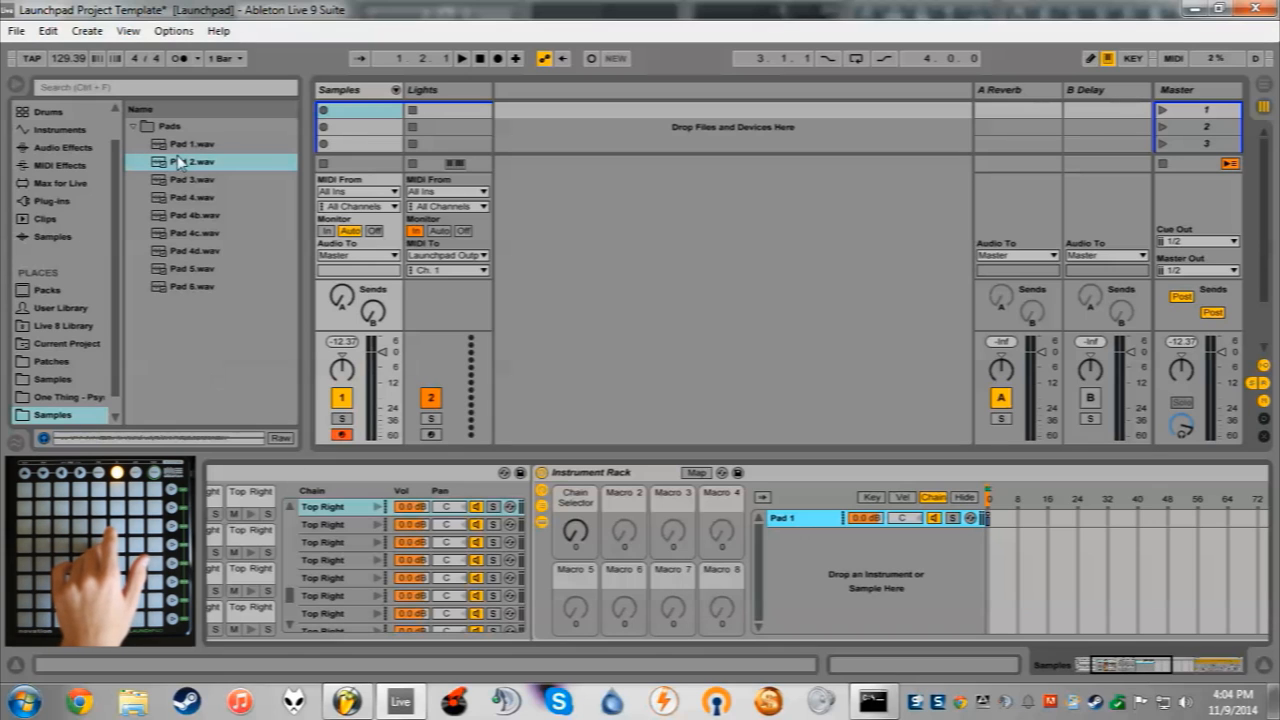
right_click(808, 518)
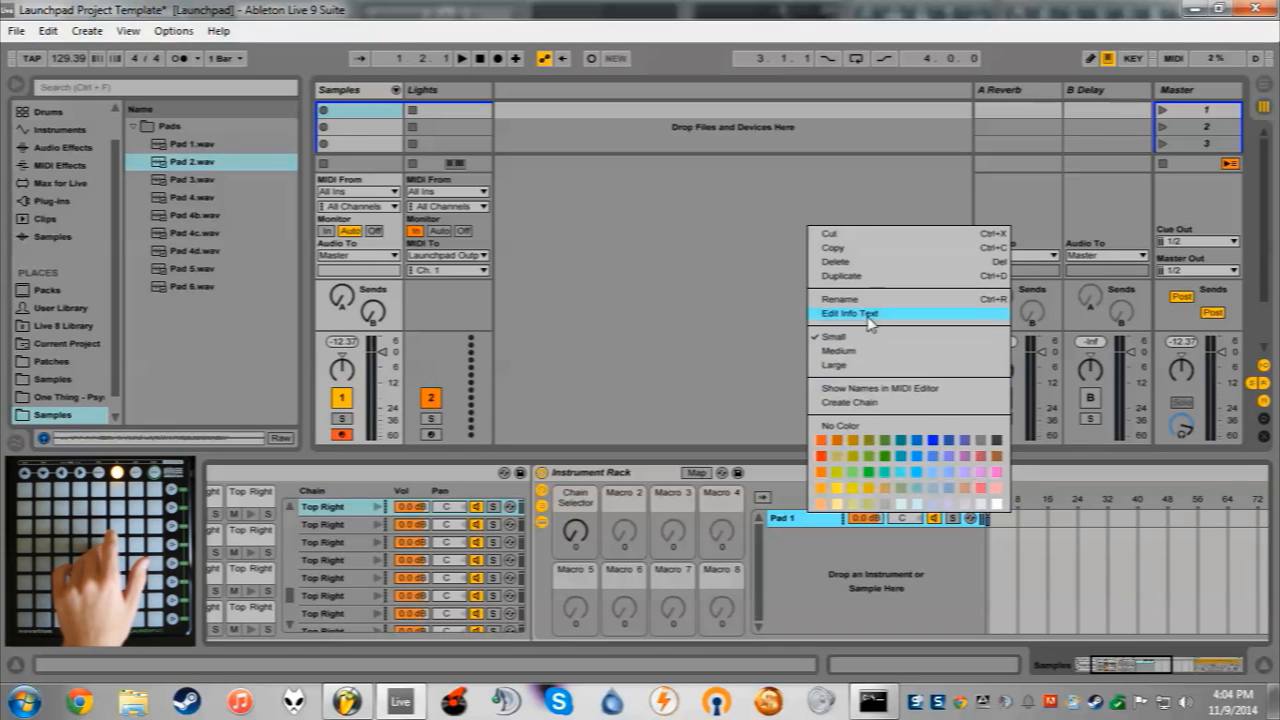
left_click(872, 262)
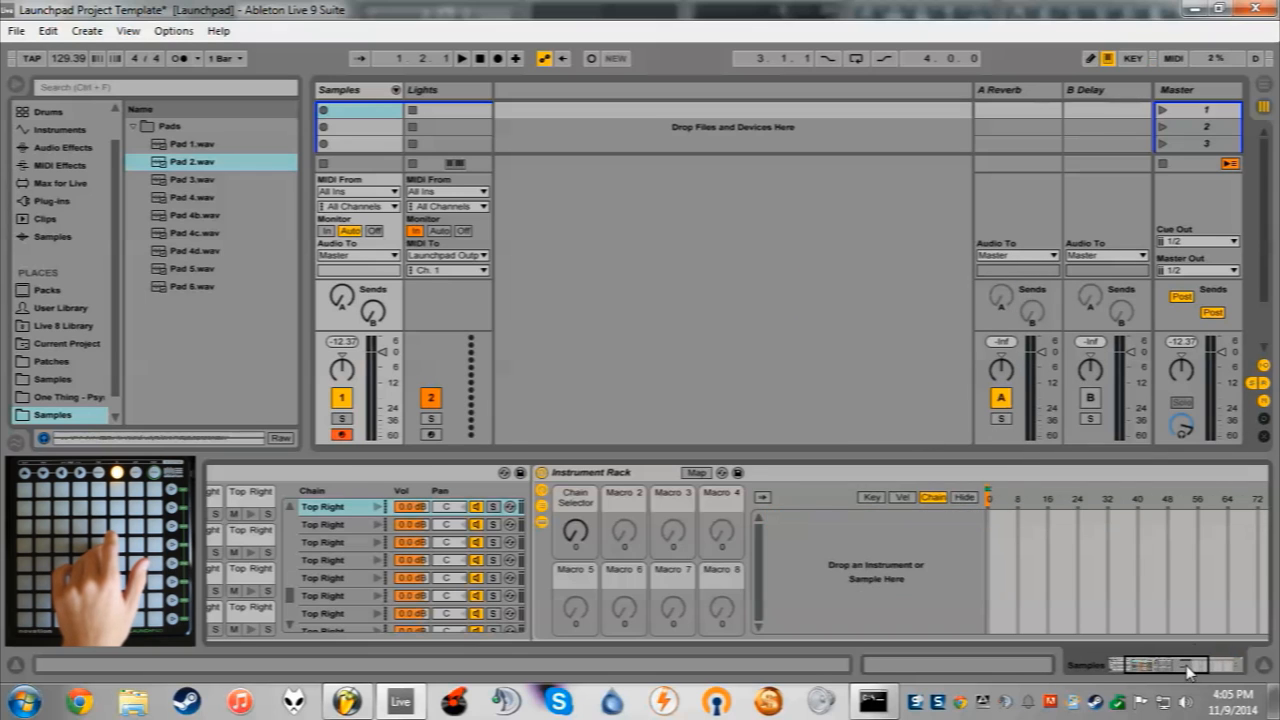
- Load the Sampler instrument into the empty Instrument Rack and bring its device controls into view
left_click(1188, 672)
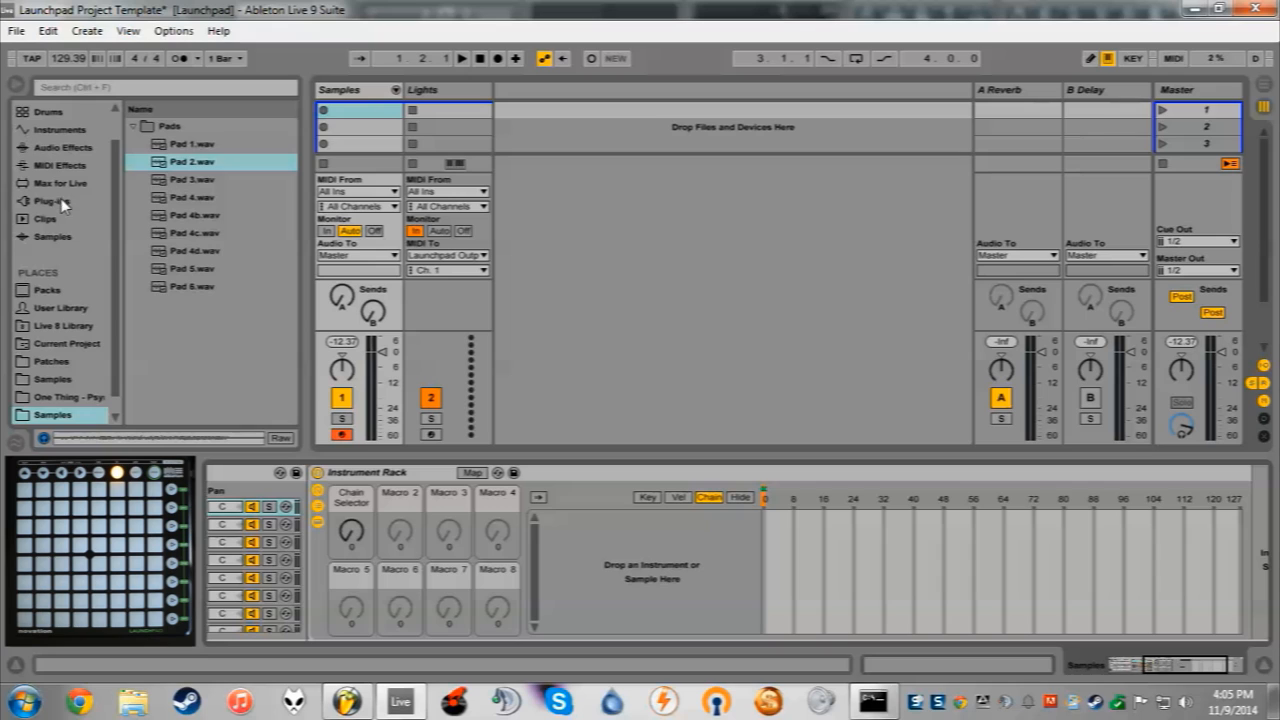
left_click(60, 134)
left_click(153, 272)
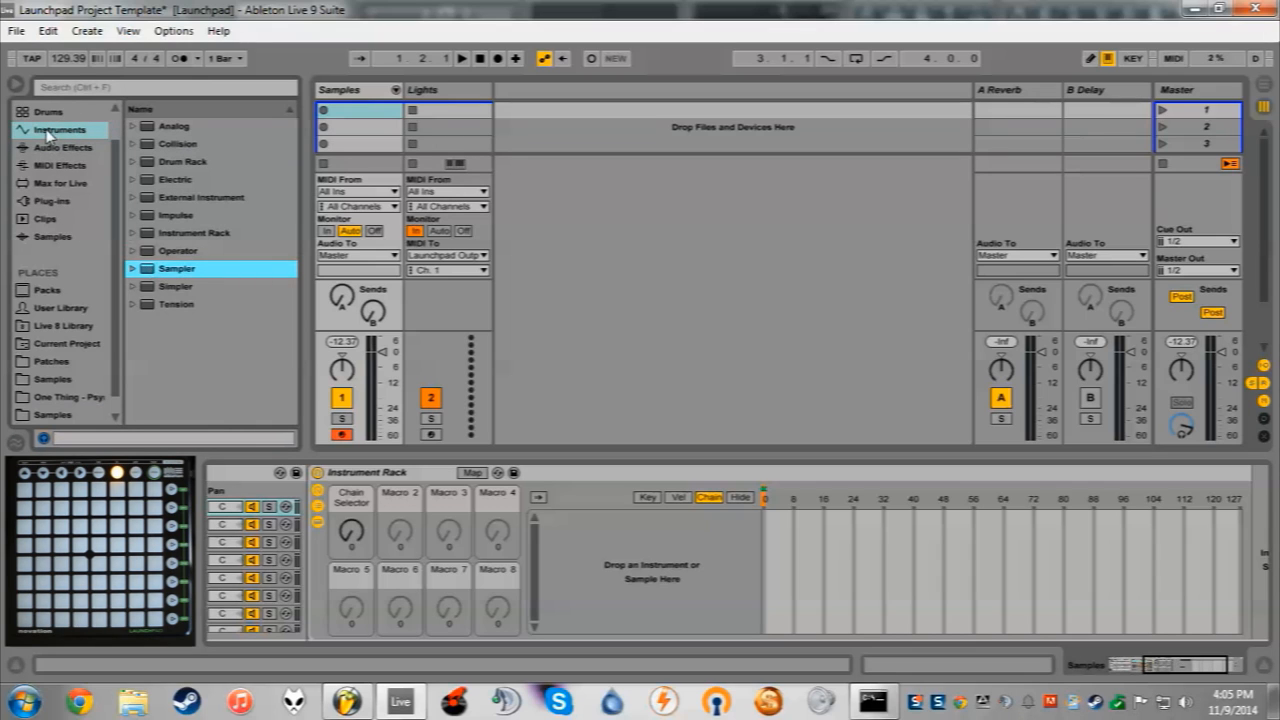
left_click_drag(162, 274, 700, 545)
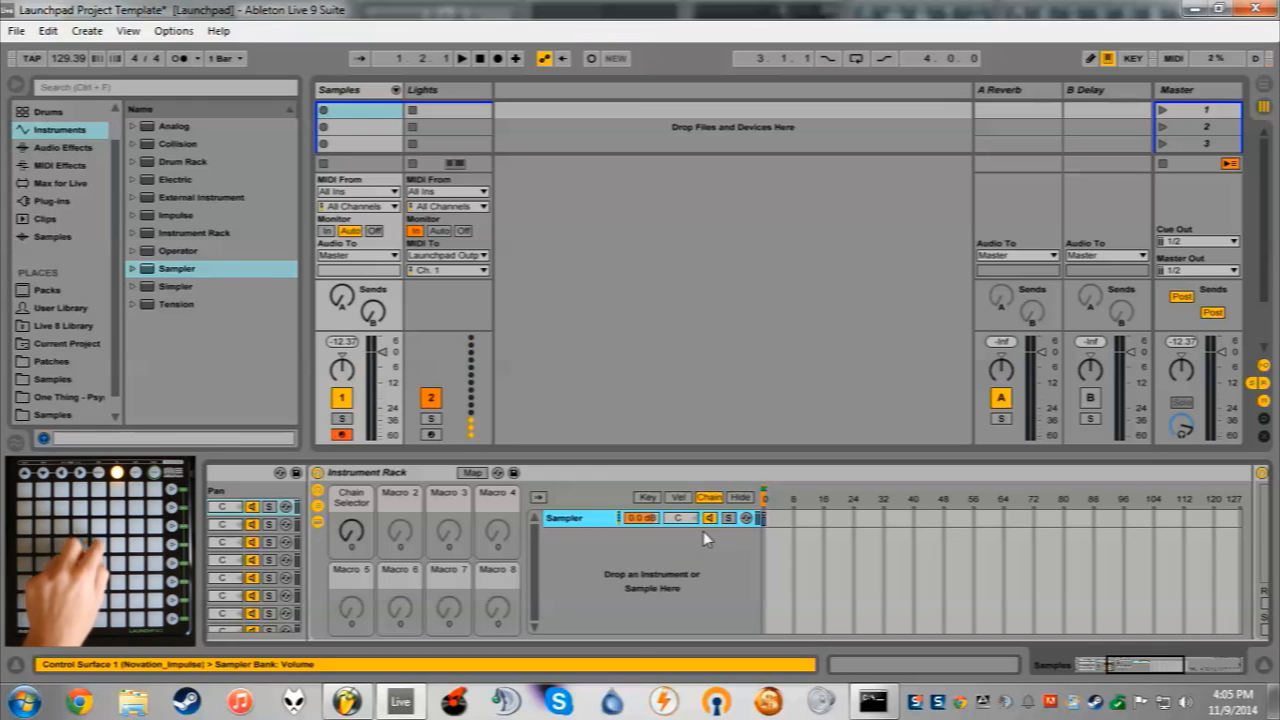
left_click_drag(1135, 680, 1177, 666)
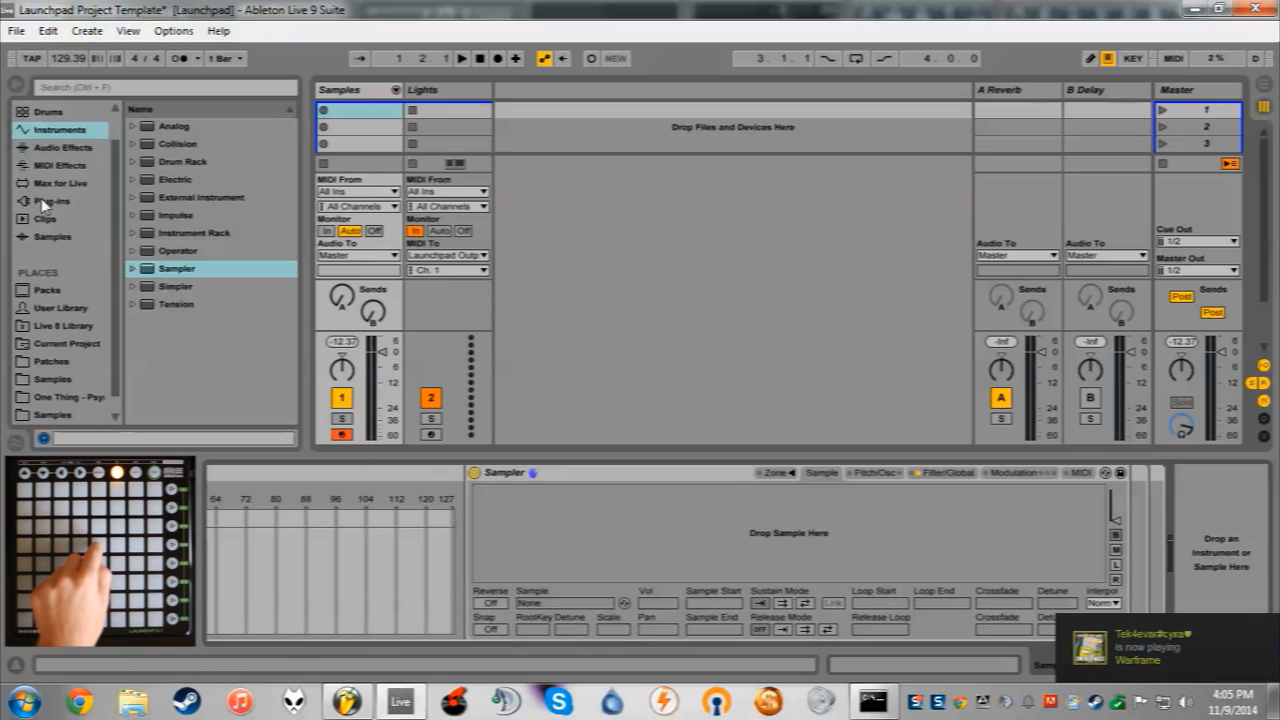
left_click(776, 472)
left_click(782, 472)
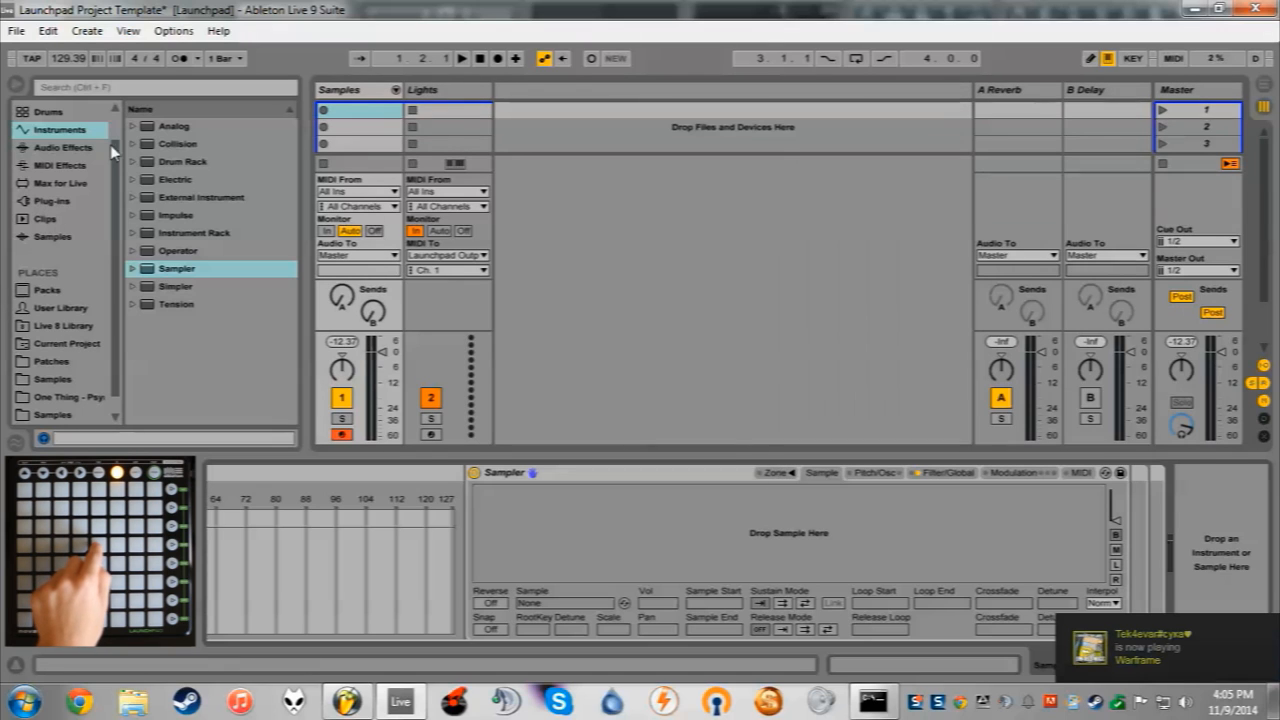
- Audition samples in the Pads folder and load Pad 1.wav into the empty Sampler
left_click(55, 414)
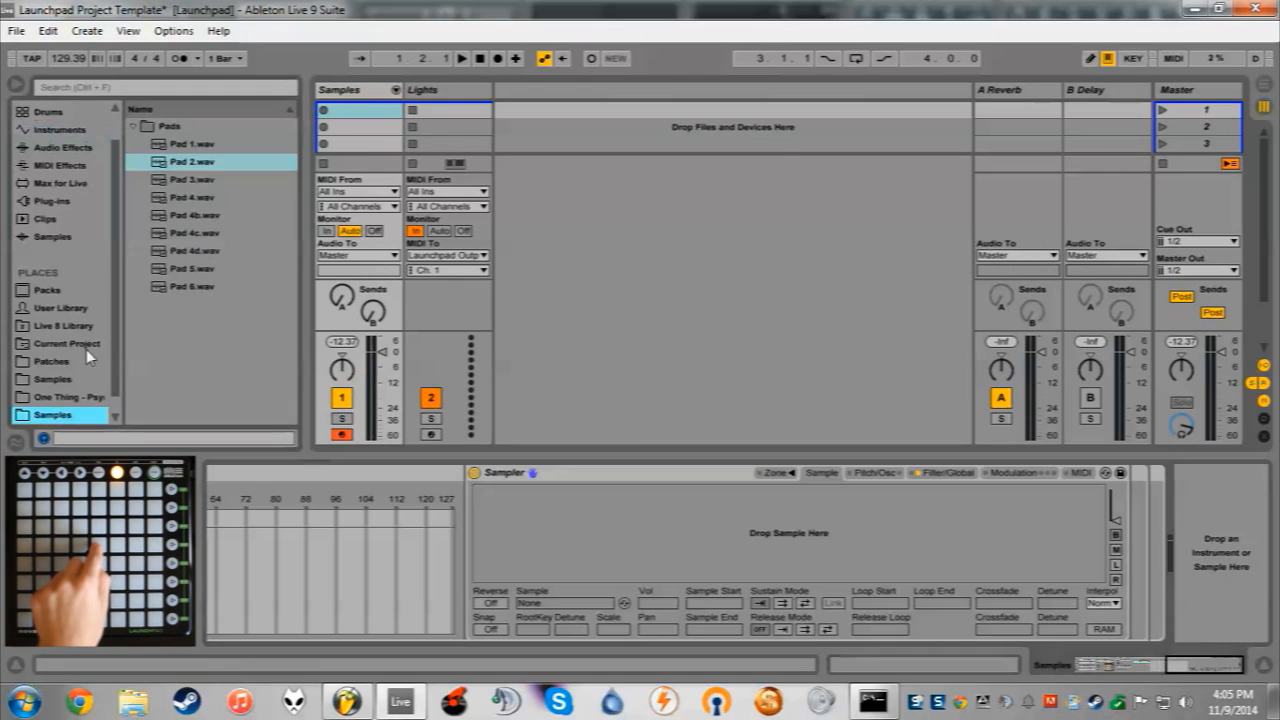
left_click(200, 181)
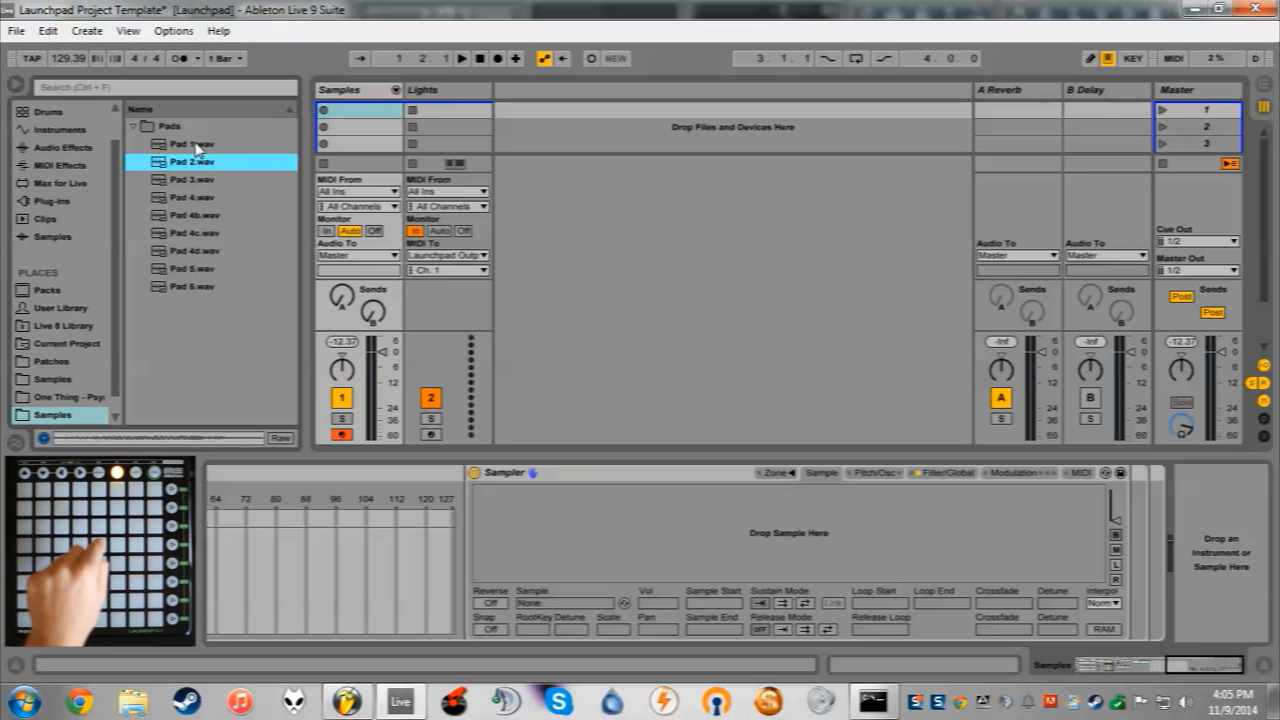
left_click(197, 146)
left_click(207, 162)
left_click(216, 180)
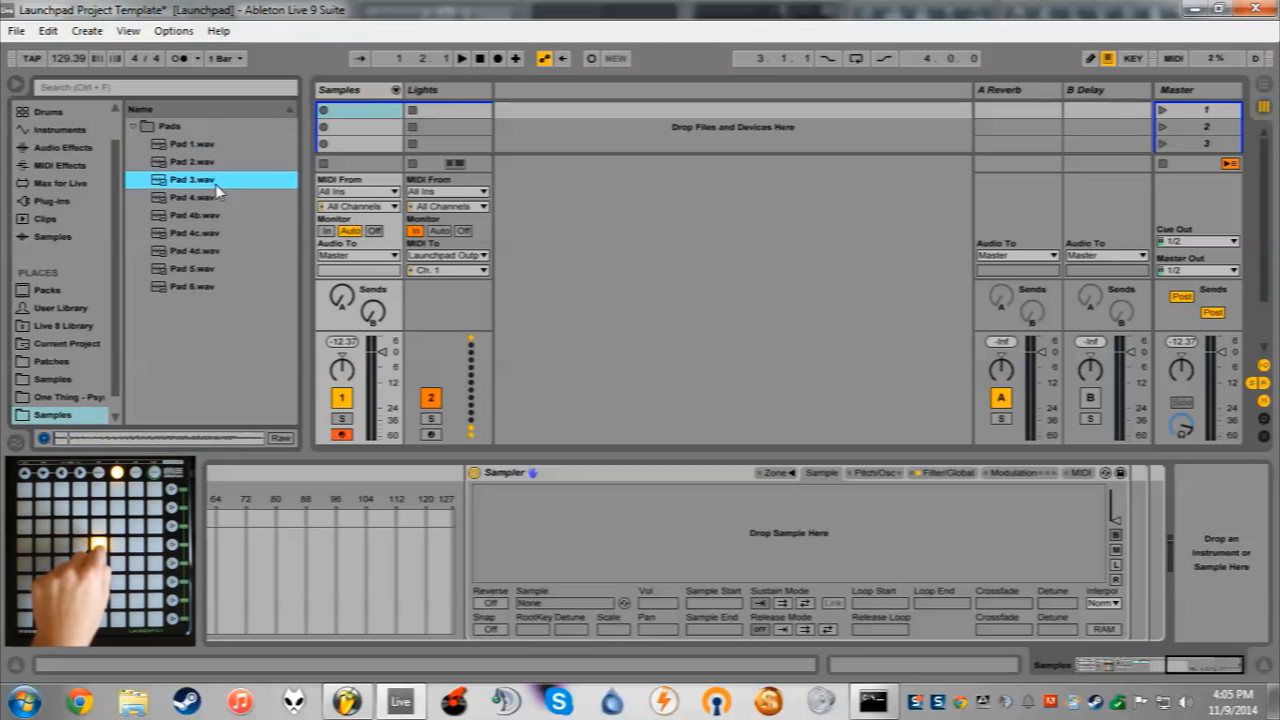
left_click_drag(178, 147, 580, 520)
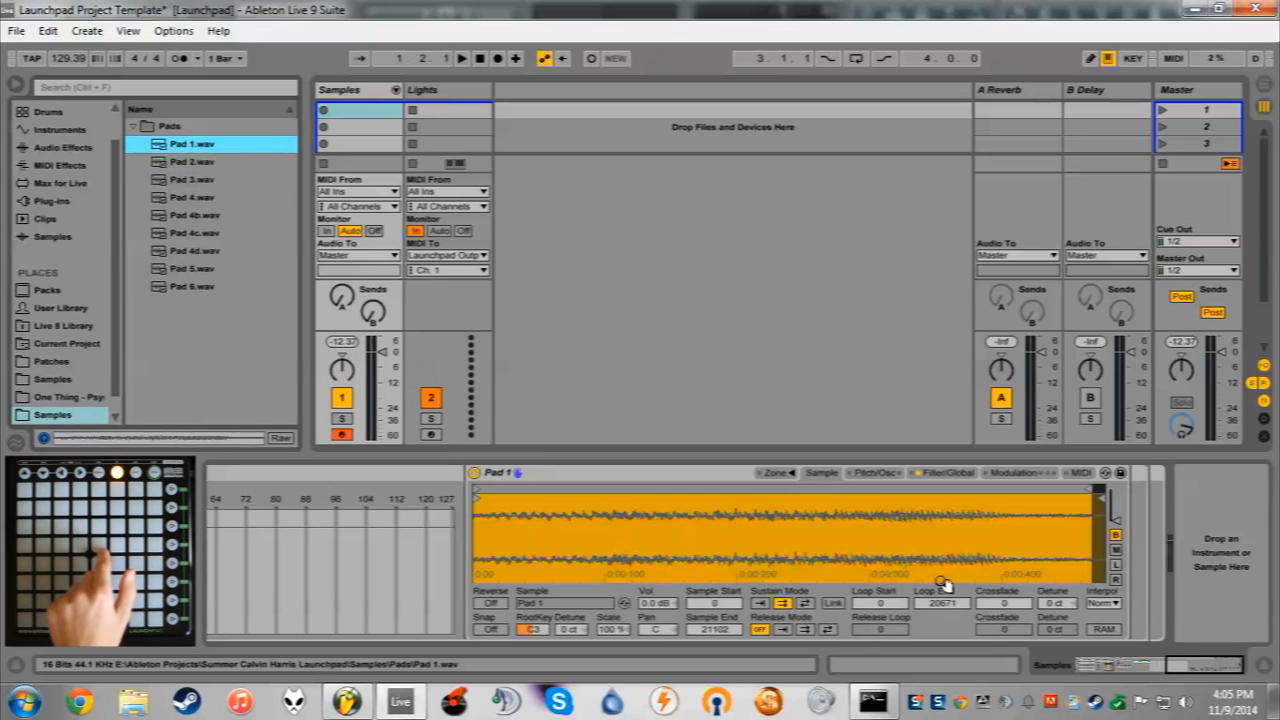
- Compare Pad 1's Sustain Mode with and without looping, leaving it on the no-loop mode
left_click(761, 604)
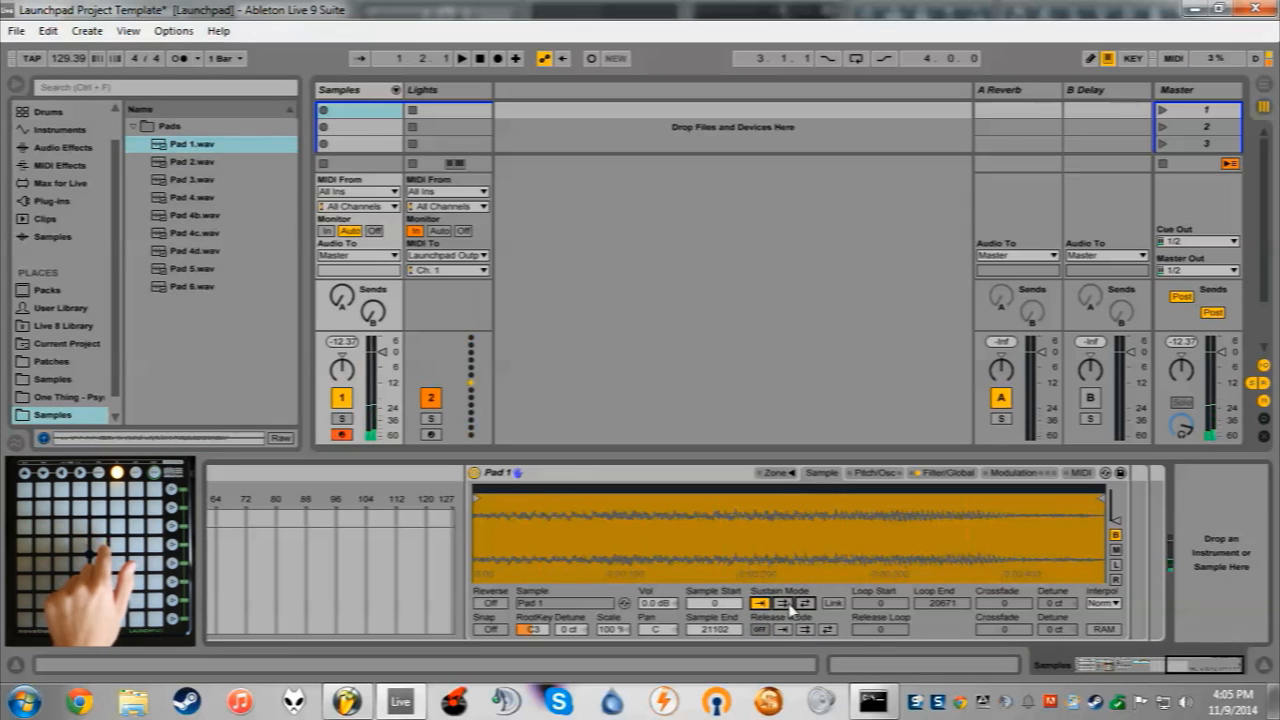
left_click(787, 605)
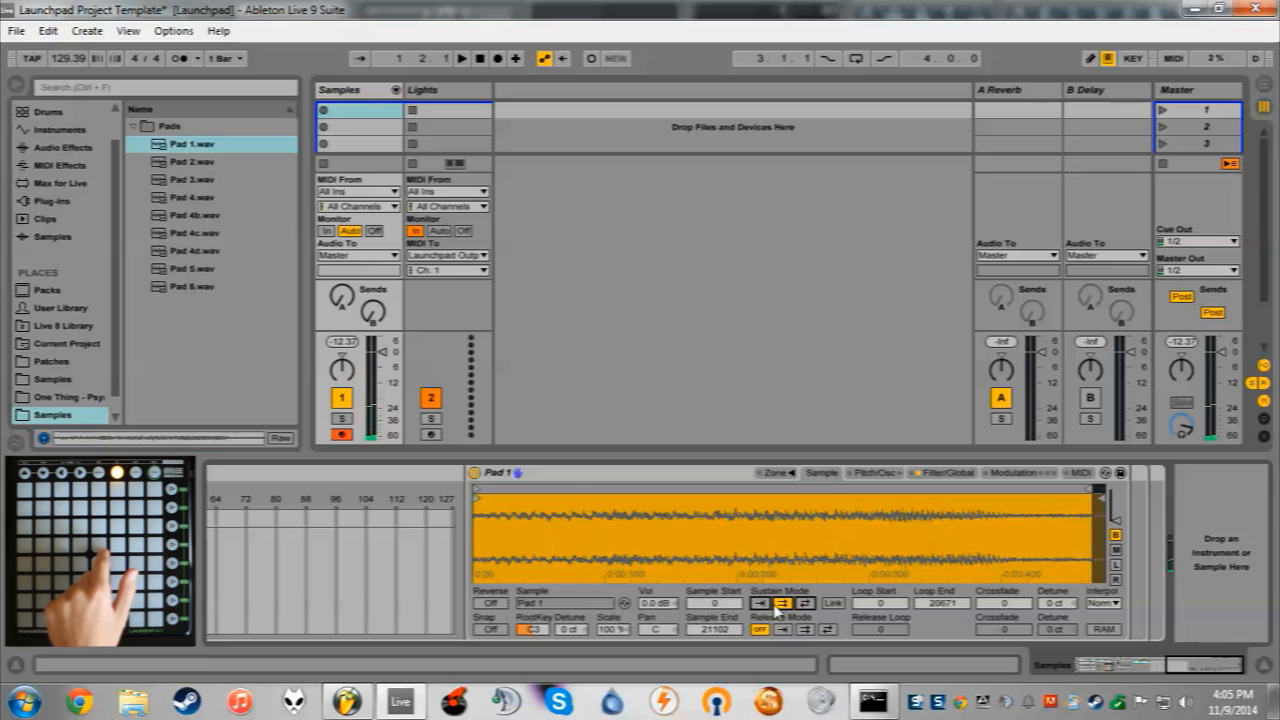
left_click(768, 604)
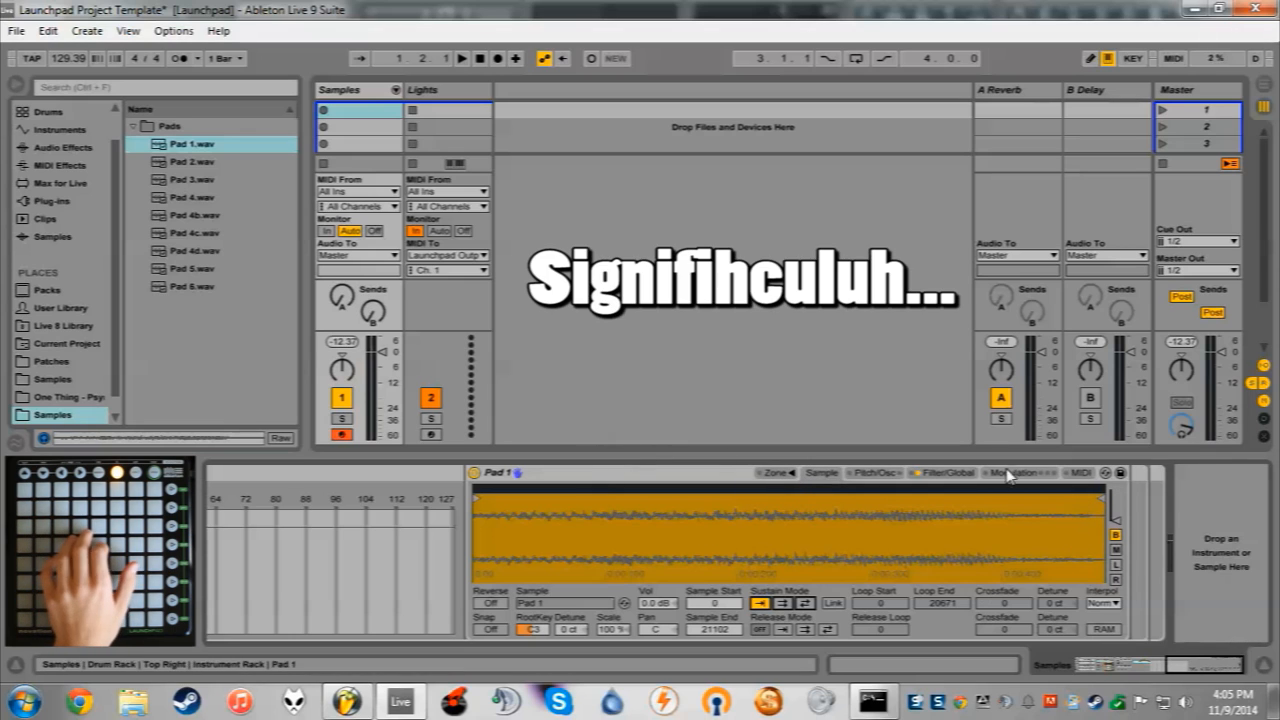
- In the Sampler's Filter/Global settings, set the Volume to -5 dB and the volume envelope's Release to 60.0 s
left_click(938, 476)
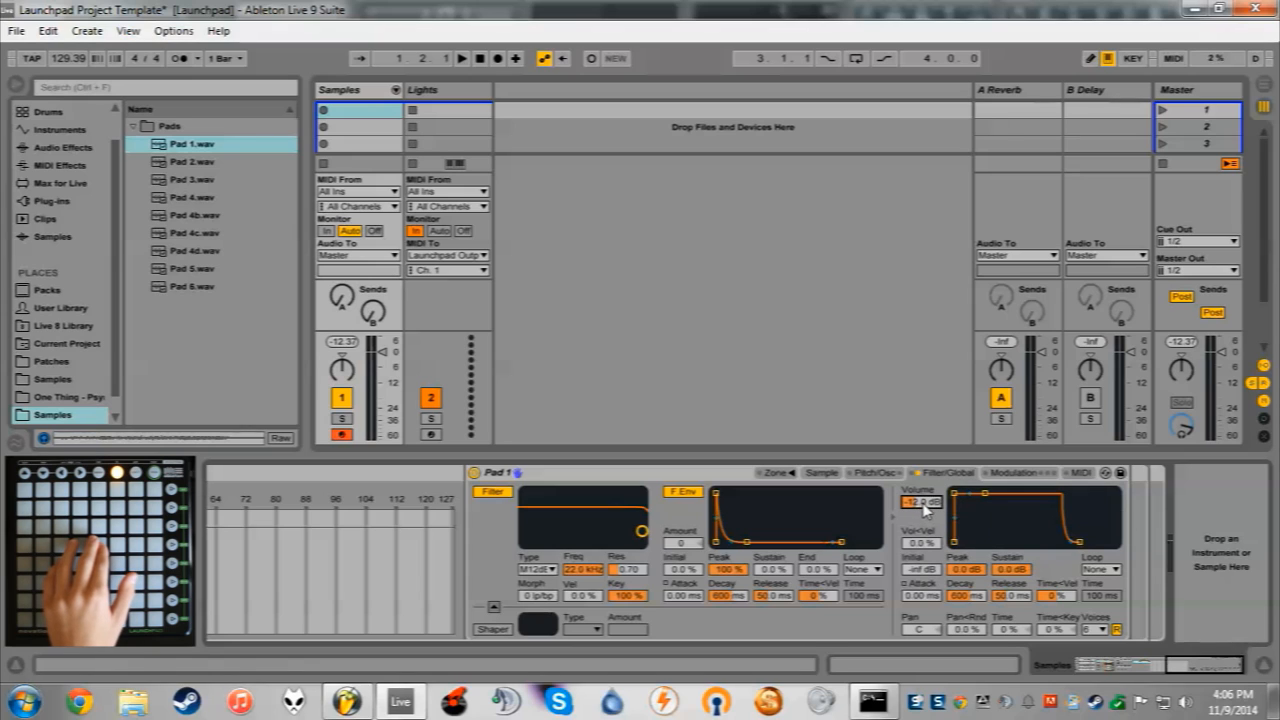
type("-5")
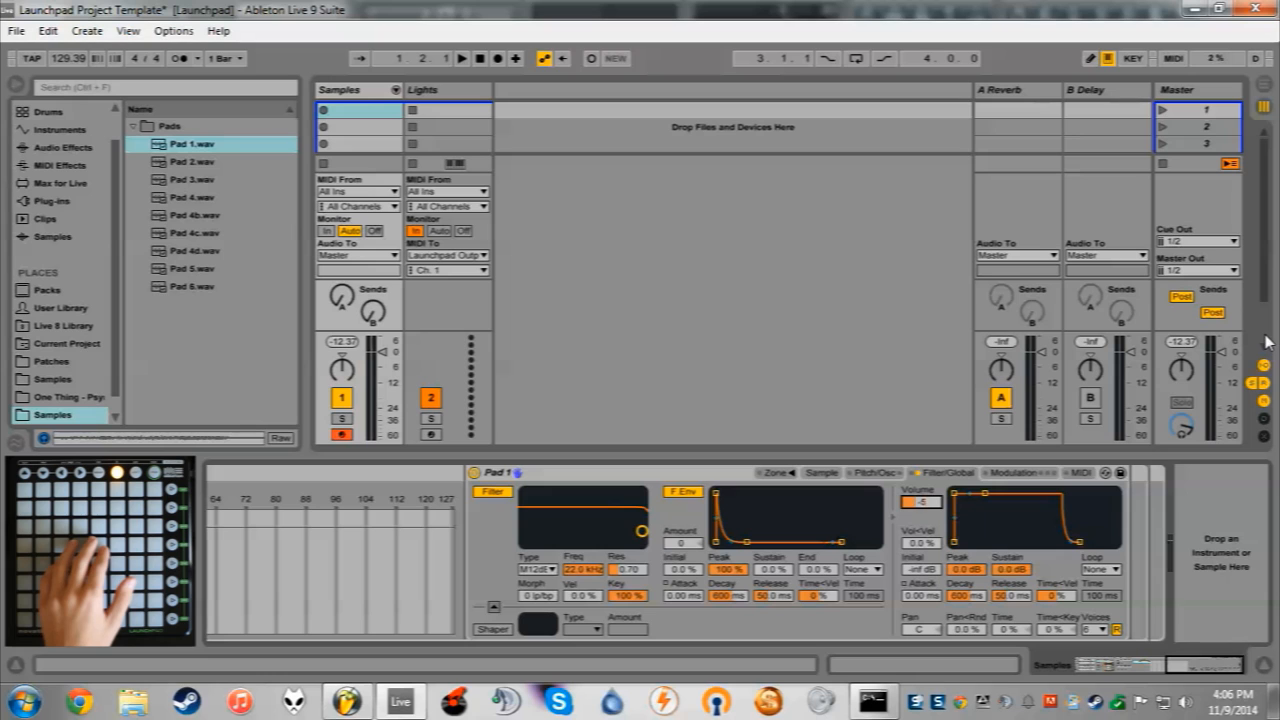
key("Return")
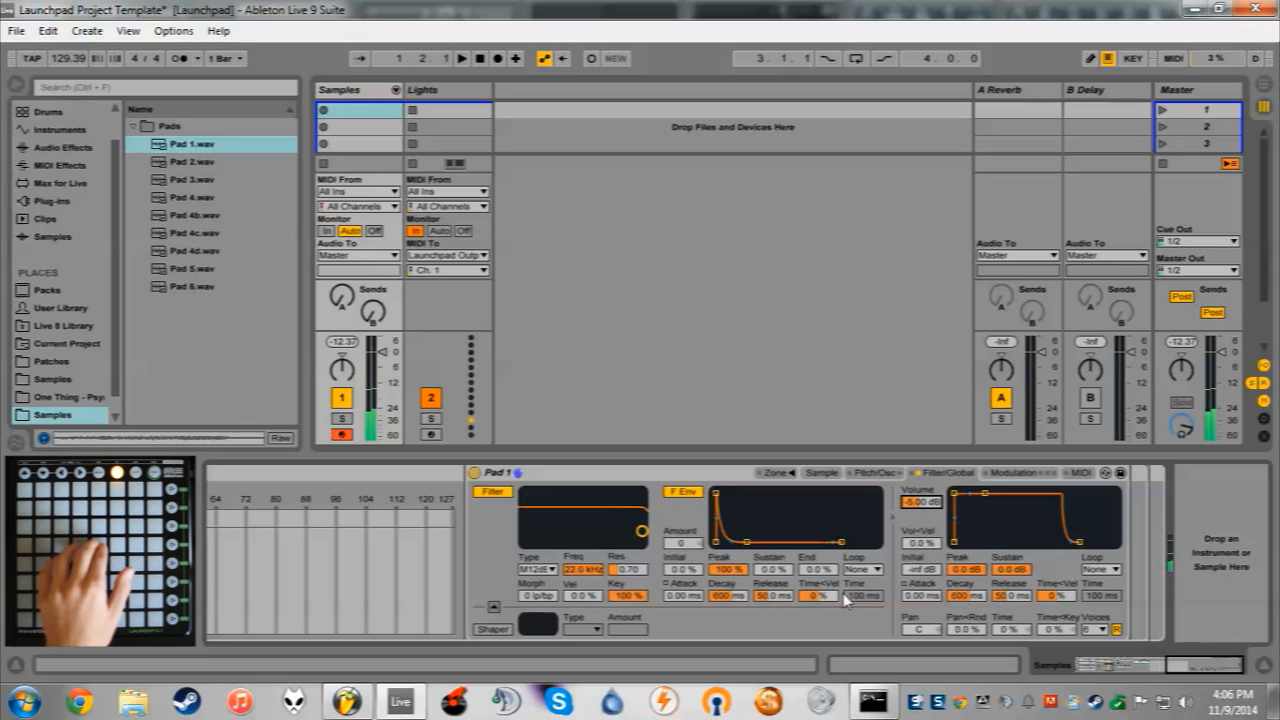
mouse_move(1180, 665)
left_mouse_down()
mouse_move(1116, 667)
mouse_move(1186, 665)
left_mouse_up()
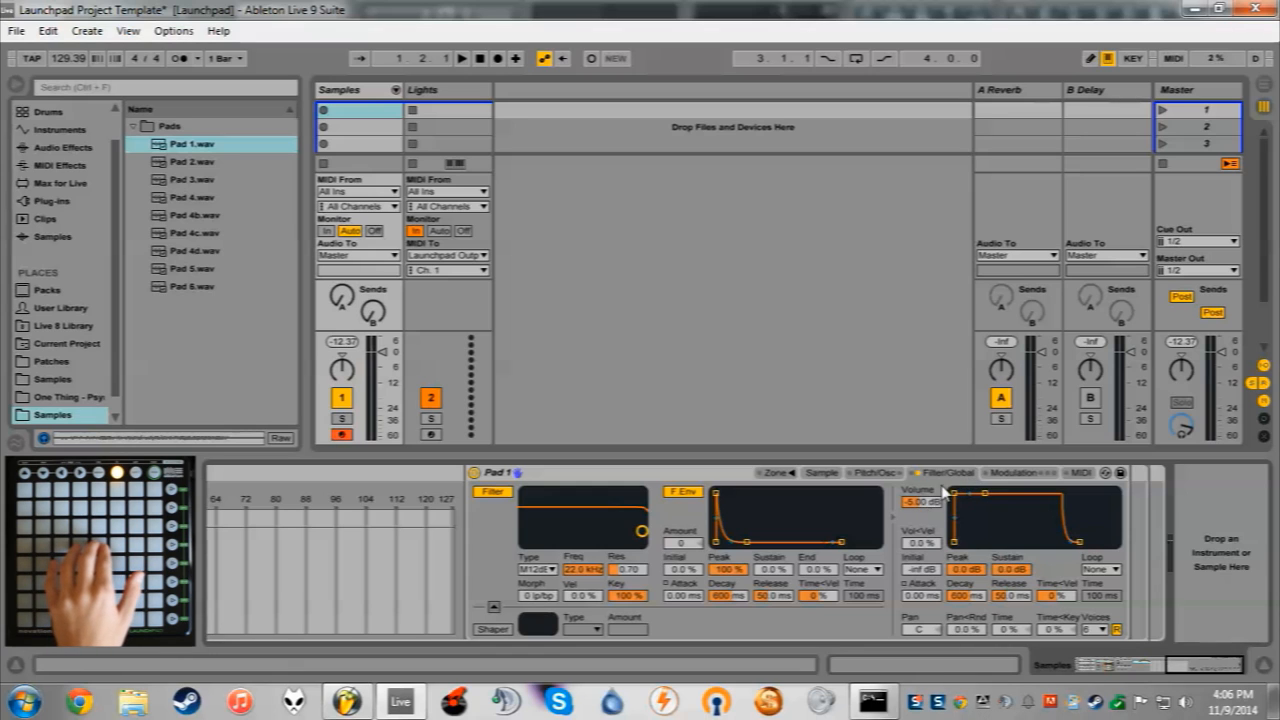
left_click_drag(1192, 665, 1224, 664)
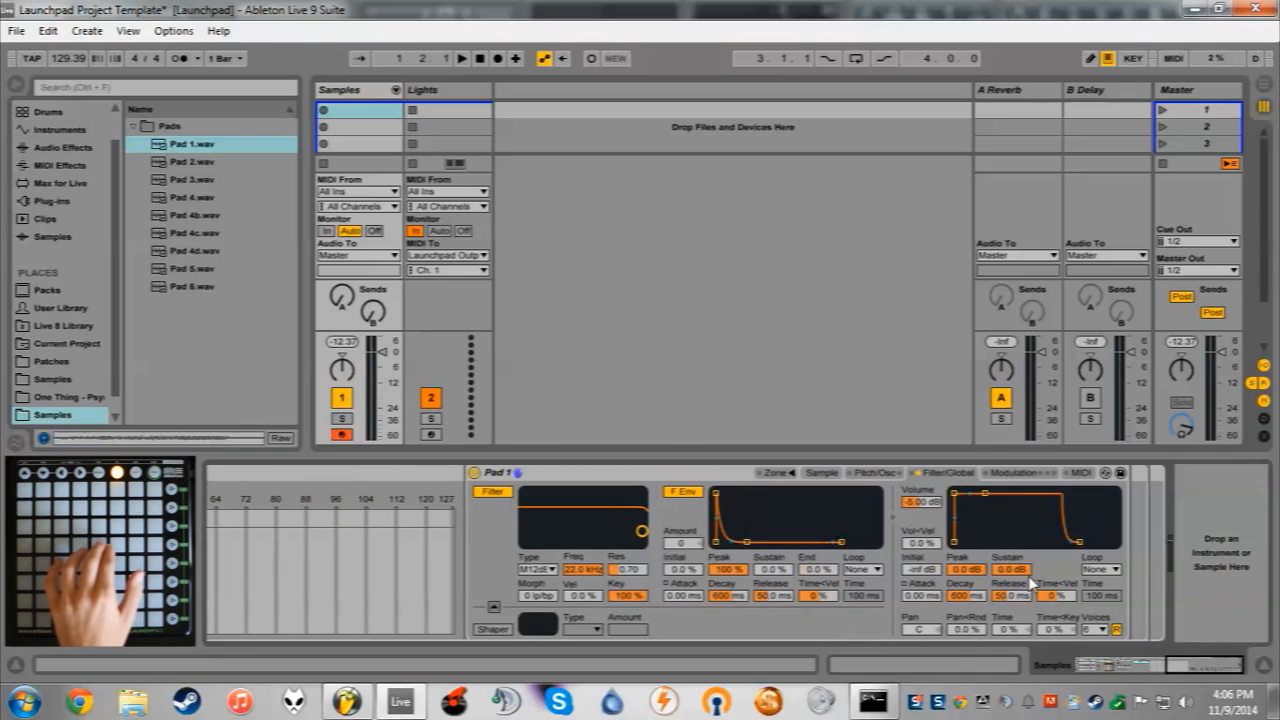
left_click_drag(1016, 600, 1014, 600)
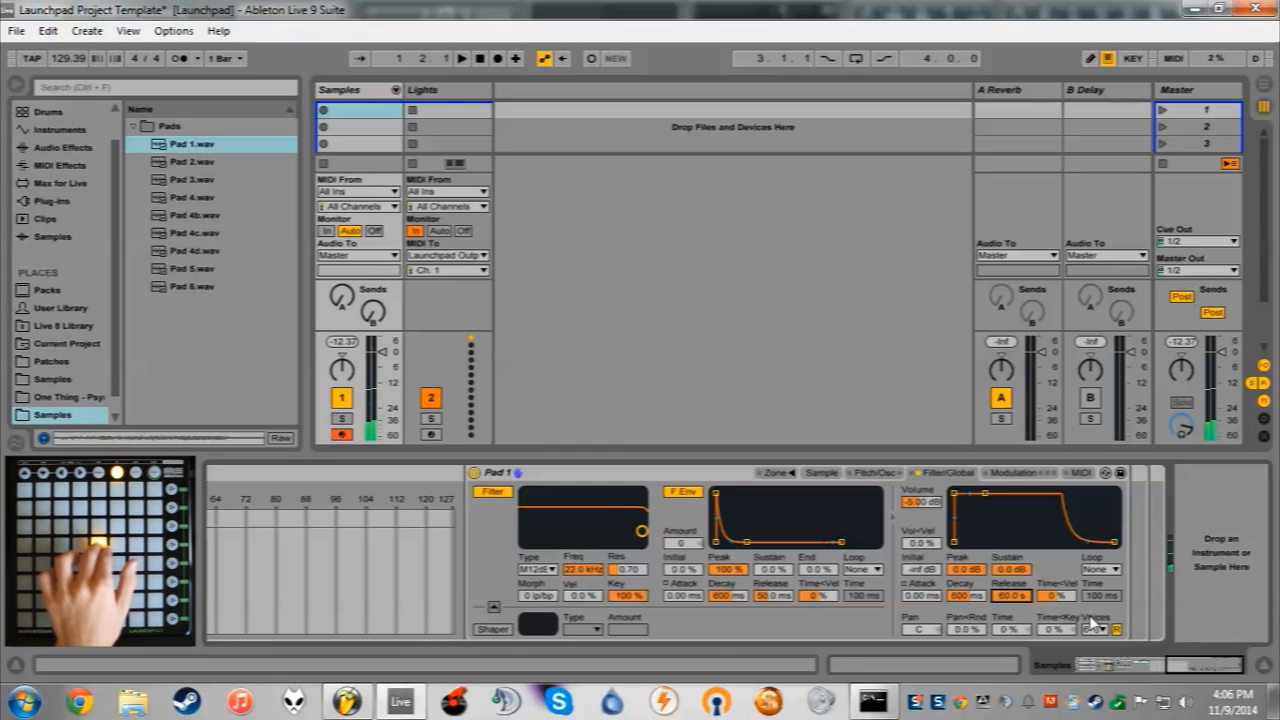
- Show the Sampler's zone list and add Pad 2.wav as a second sample below Pad 1
left_click(772, 472)
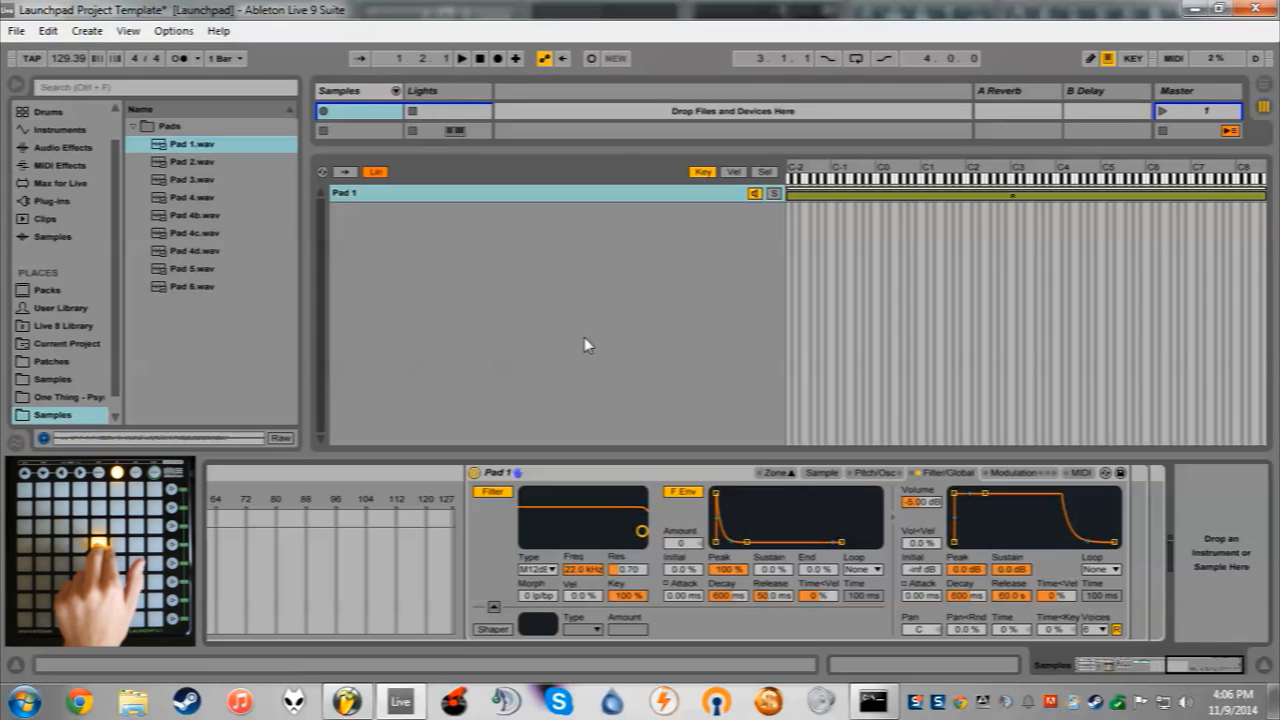
left_click(775, 472)
left_click(775, 472)
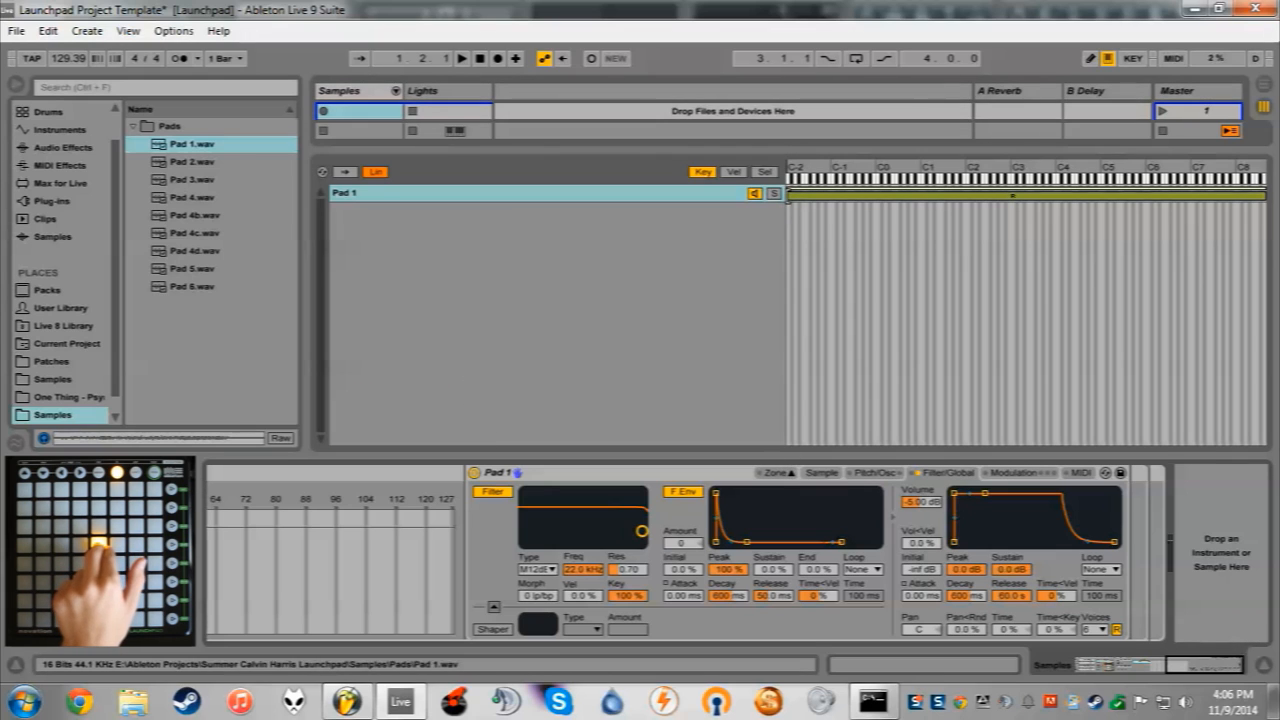
left_click(362, 197)
left_click_drag(1145, 670, 1230, 667)
left_click_drag(194, 162, 466, 300)
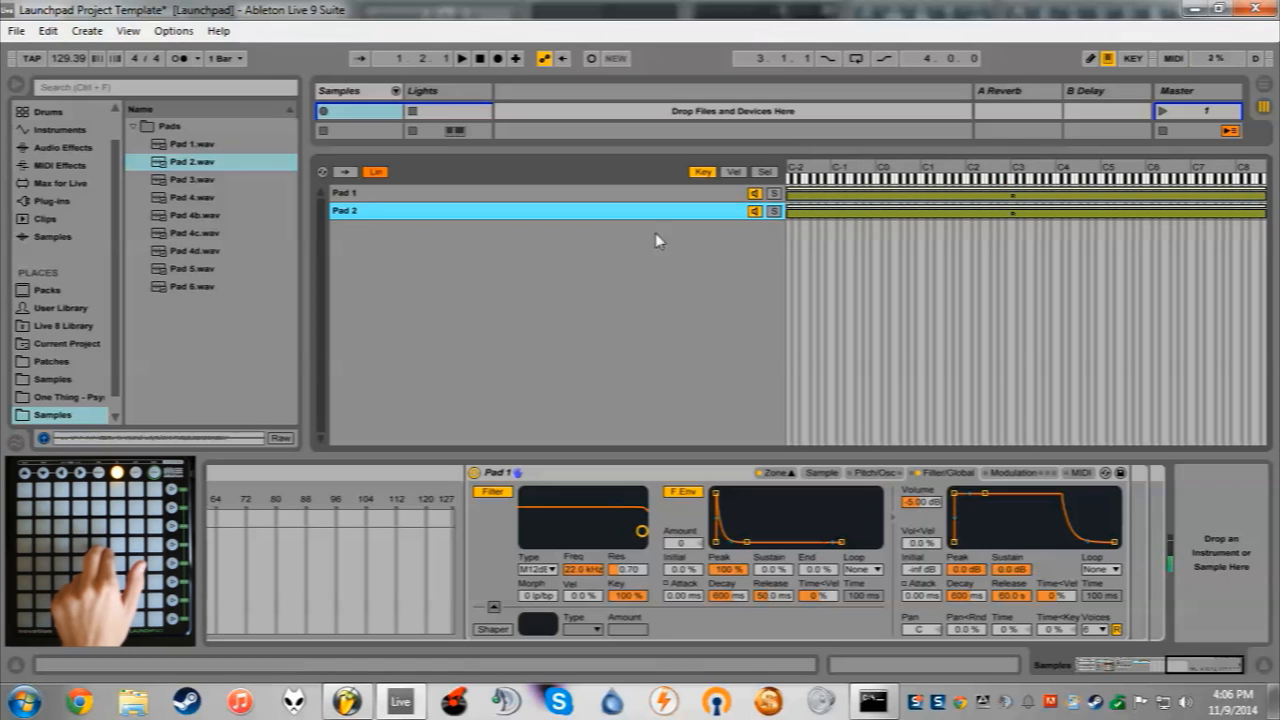
- Examine Pad 2's sample settings and the Pad 1 and Pad 2 entries in the zone list
left_click(771, 473)
left_click(821, 473)
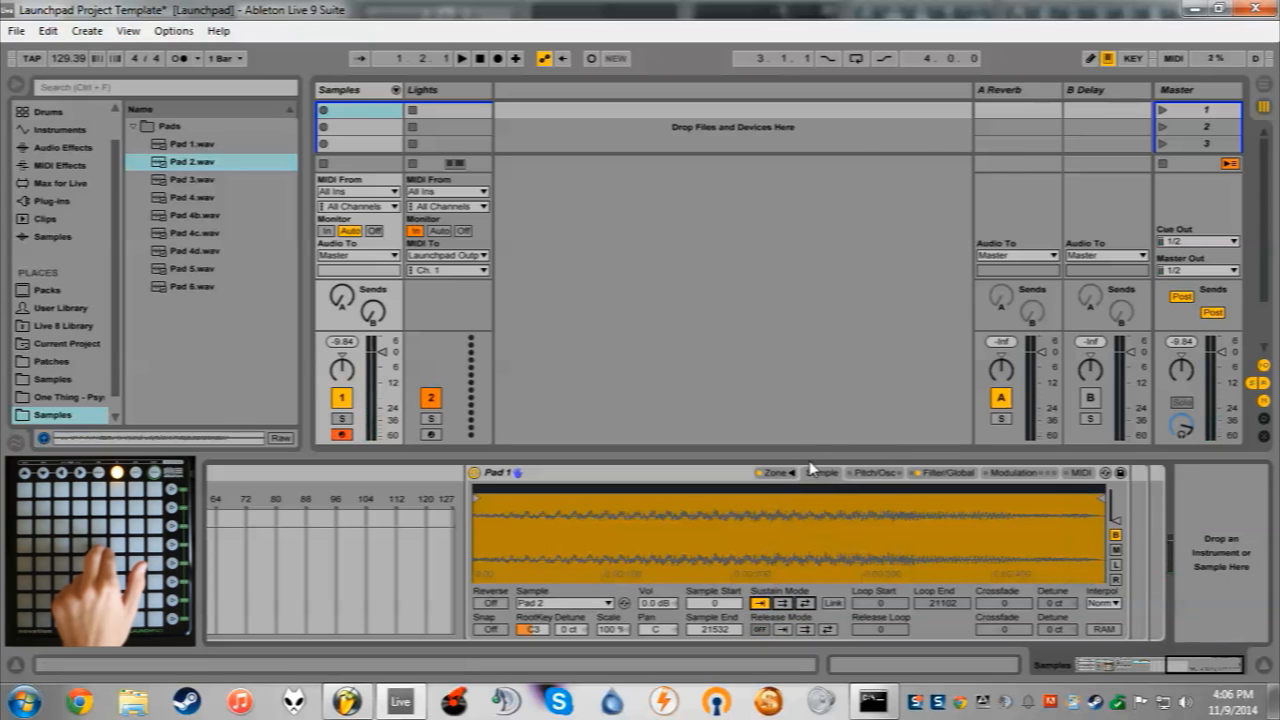
left_click(771, 473)
left_click(462, 193)
left_click(473, 209)
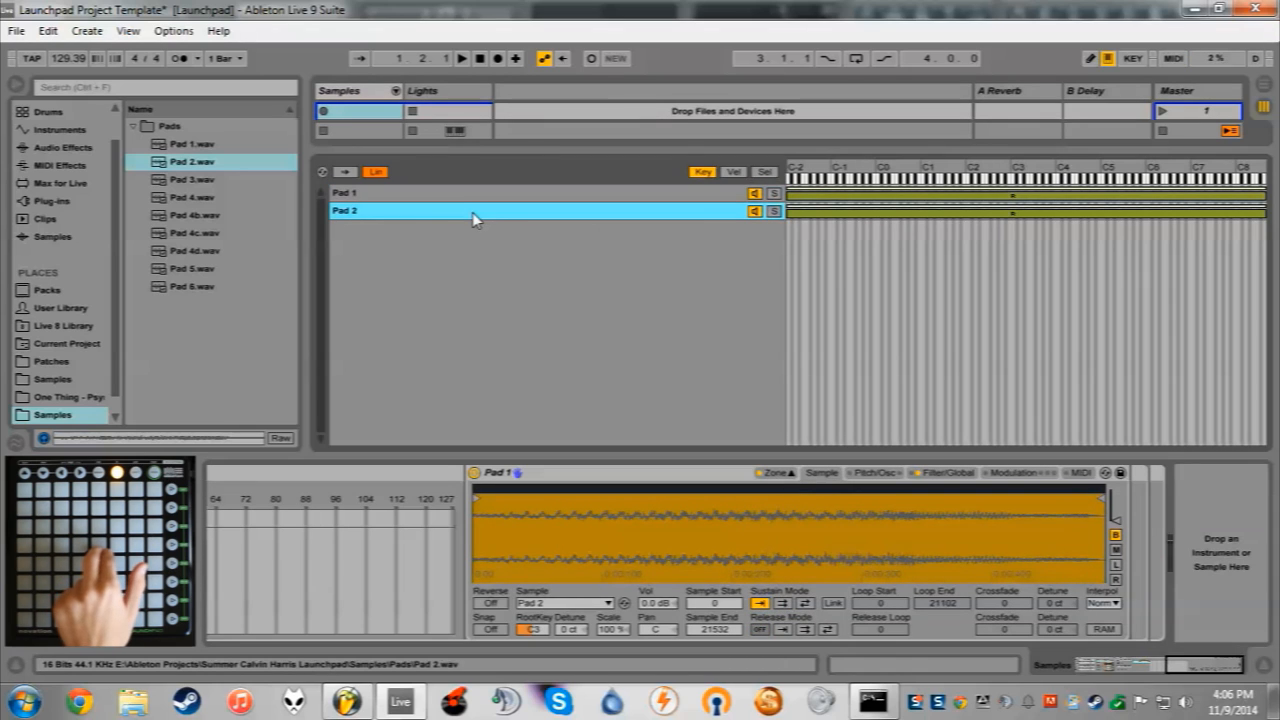
left_click(826, 473)
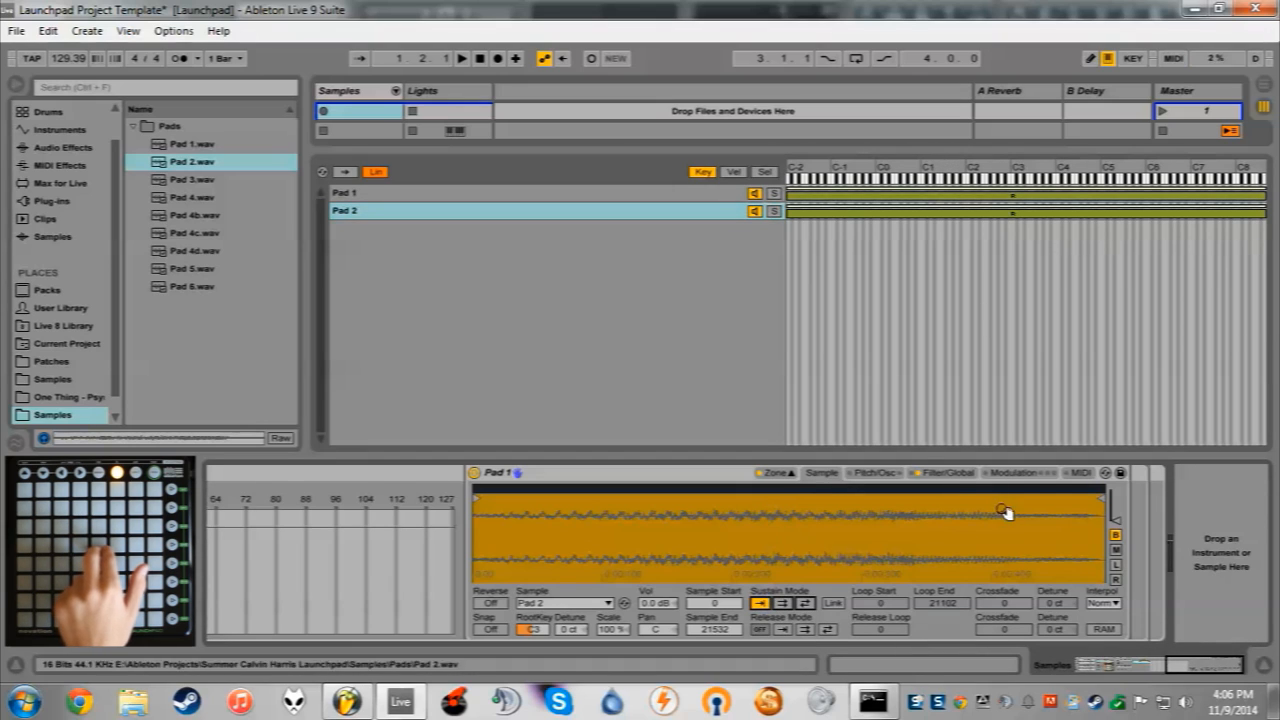
- Add Pad 3.wav as a third sample below Pad 2, set its Sustain Mode to no loop, and show the Filter/Global settings
left_click_drag(195, 179, 450, 275)
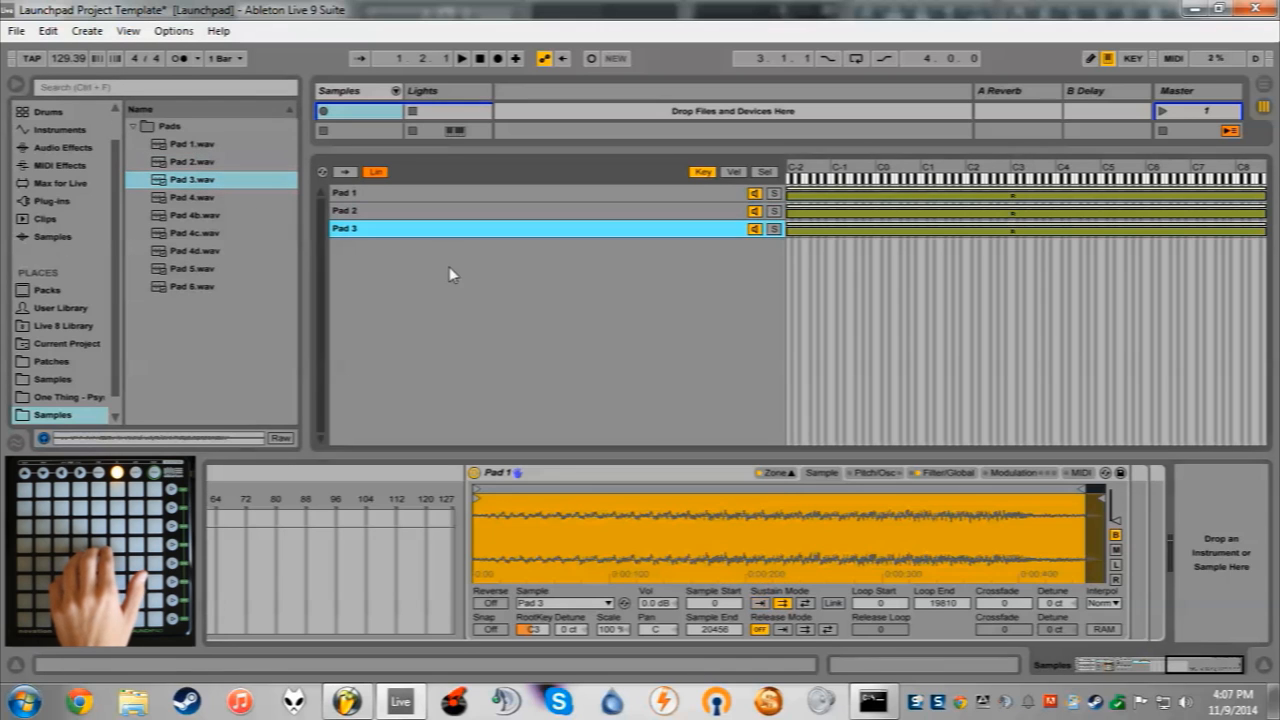
left_click(760, 603)
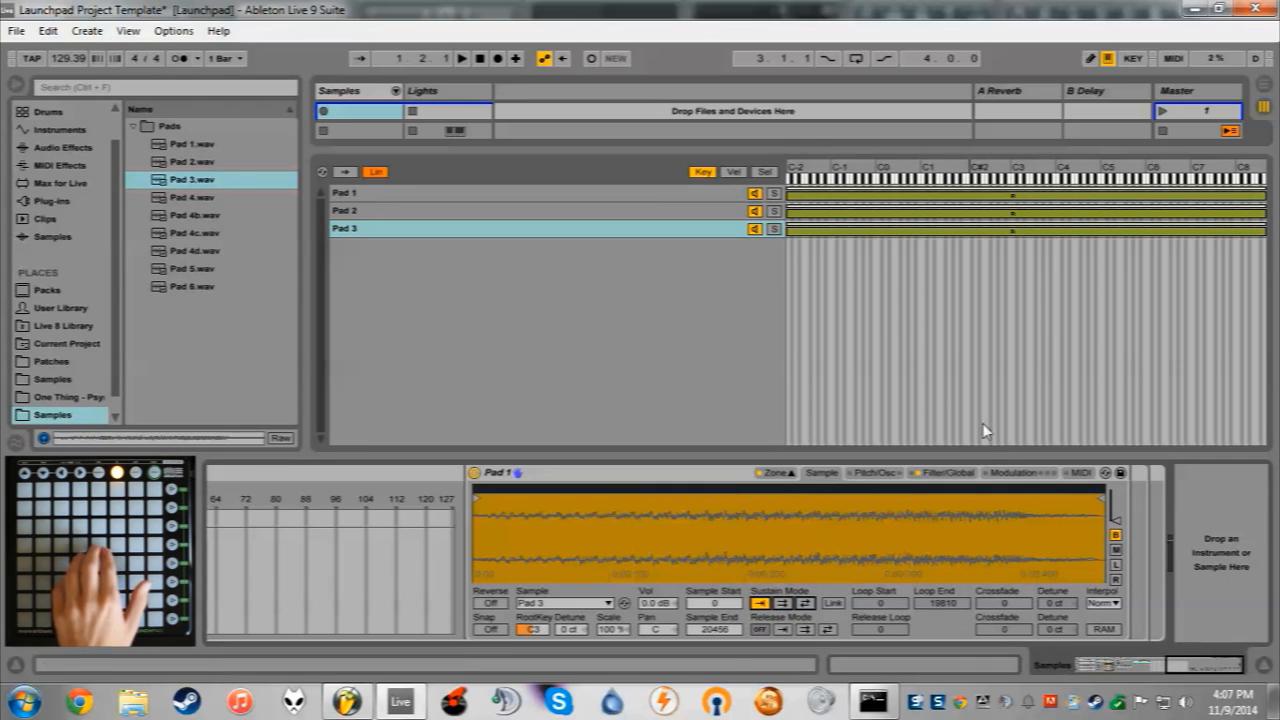
left_click(948, 472)
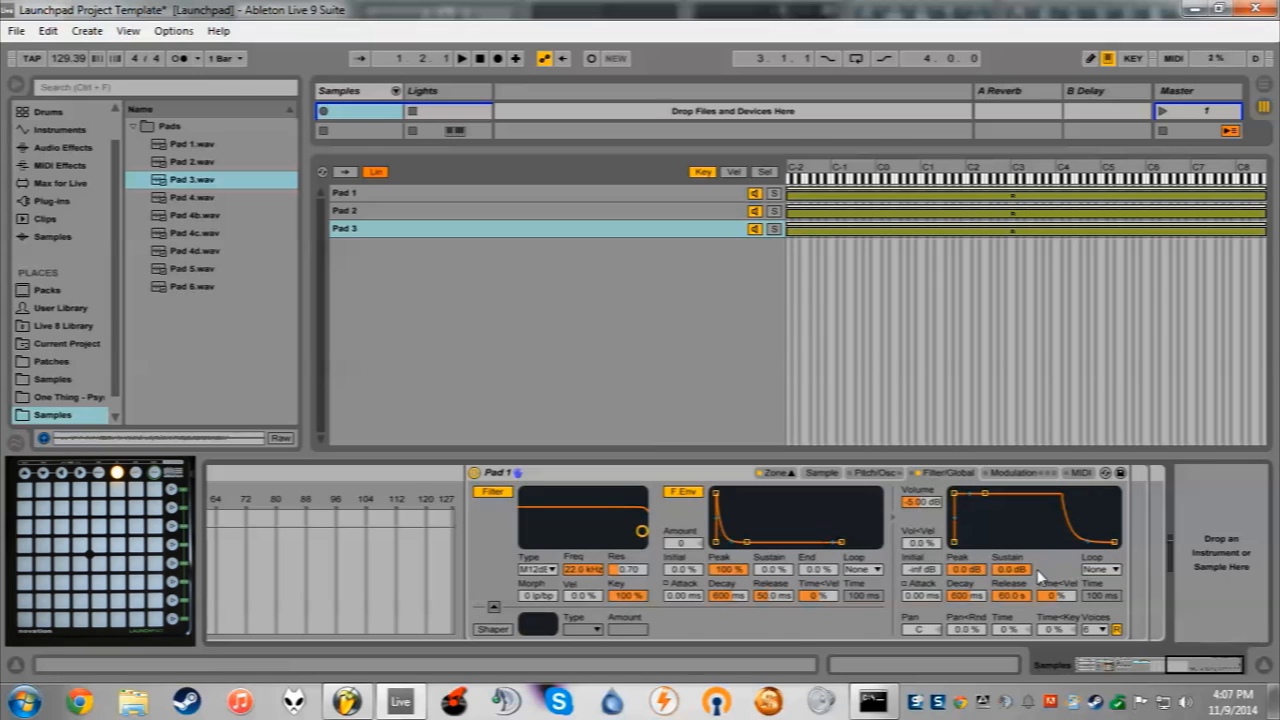
- Narrow the key ranges of the Pad 1, Pad 2 and Pad 3 zones to the single key C3
left_click(666, 194)
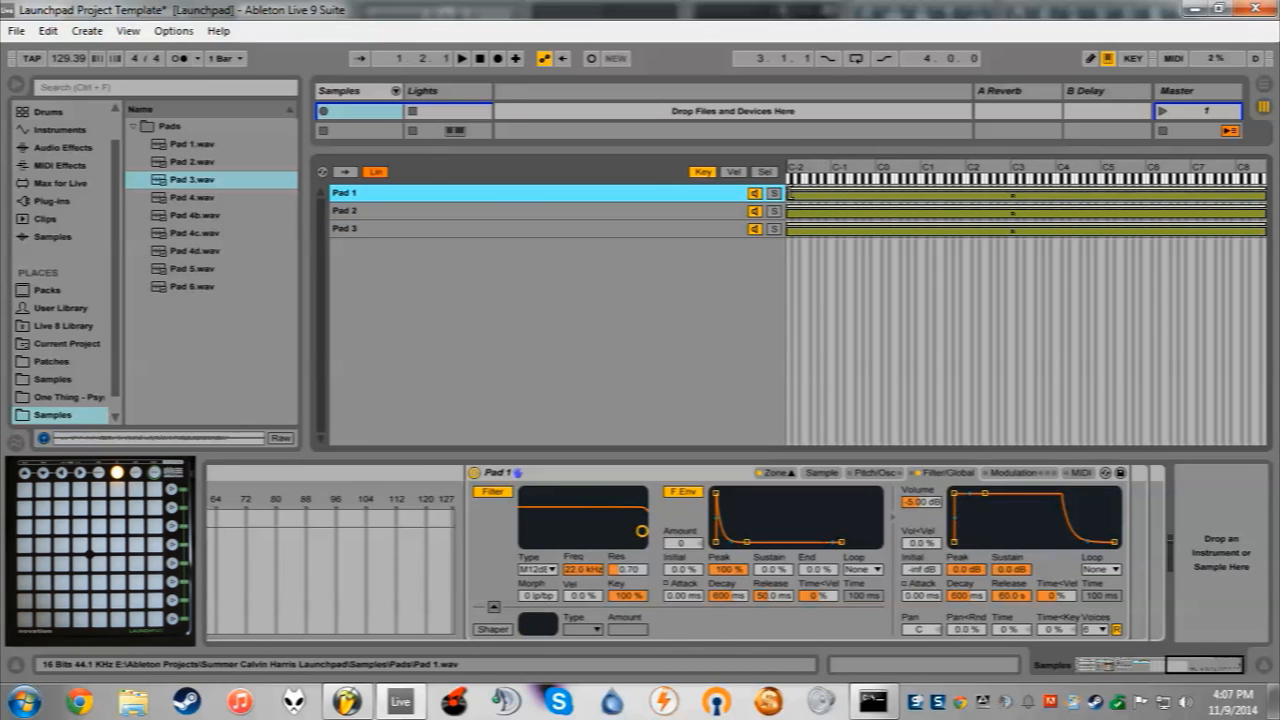
left_click_drag(789, 197, 1013, 207)
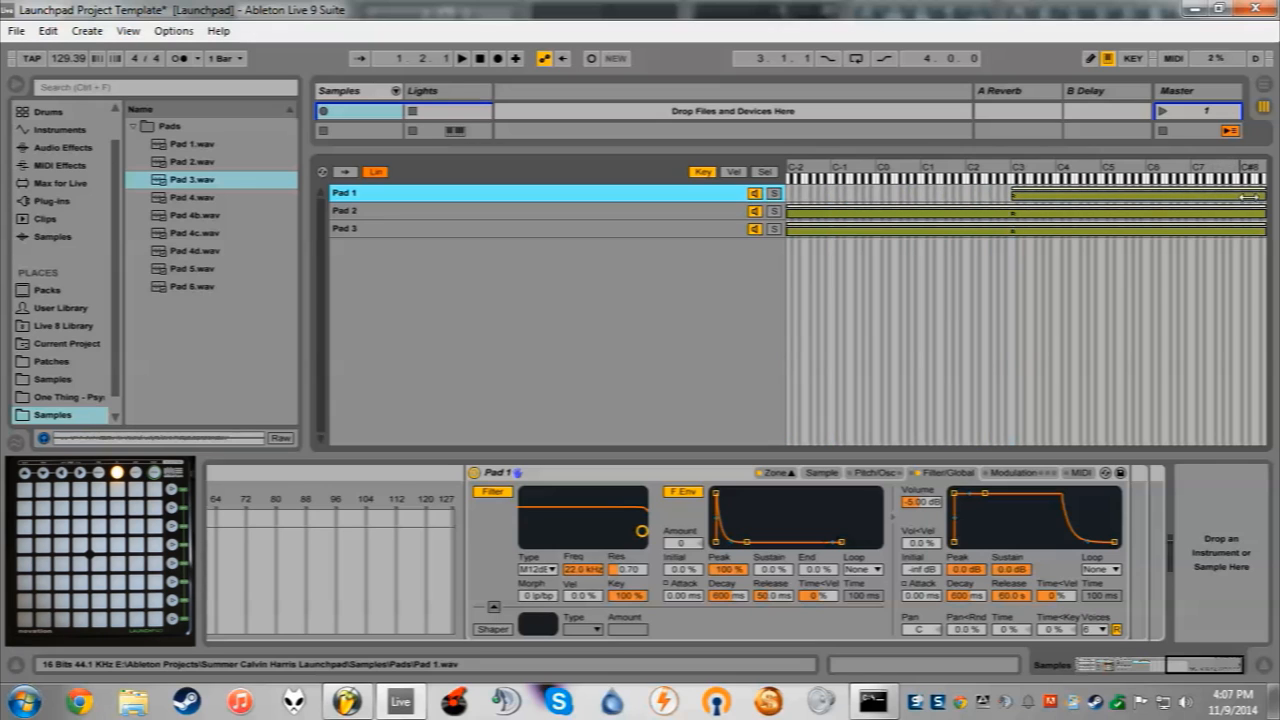
left_click_drag(1264, 195, 1013, 198)
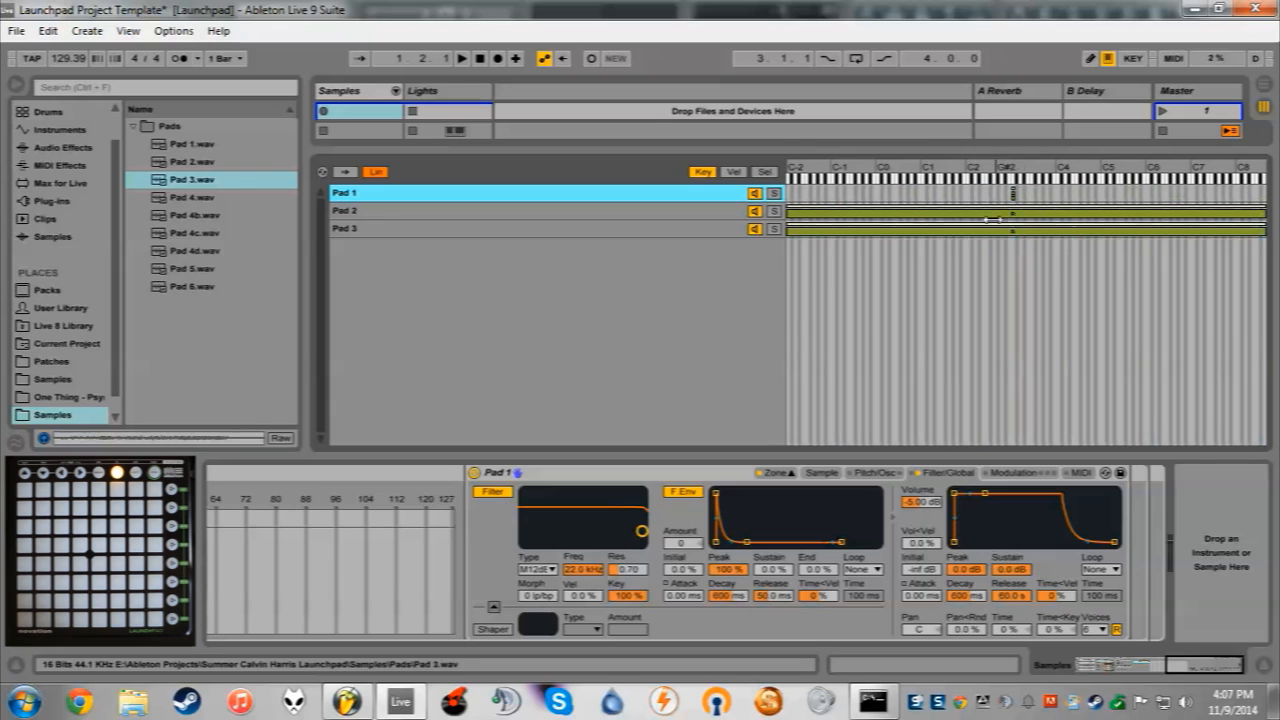
left_click_drag(792, 213, 1013, 212)
left_click_drag(1266, 211, 1014, 212)
left_click_drag(790, 230, 1011, 230)
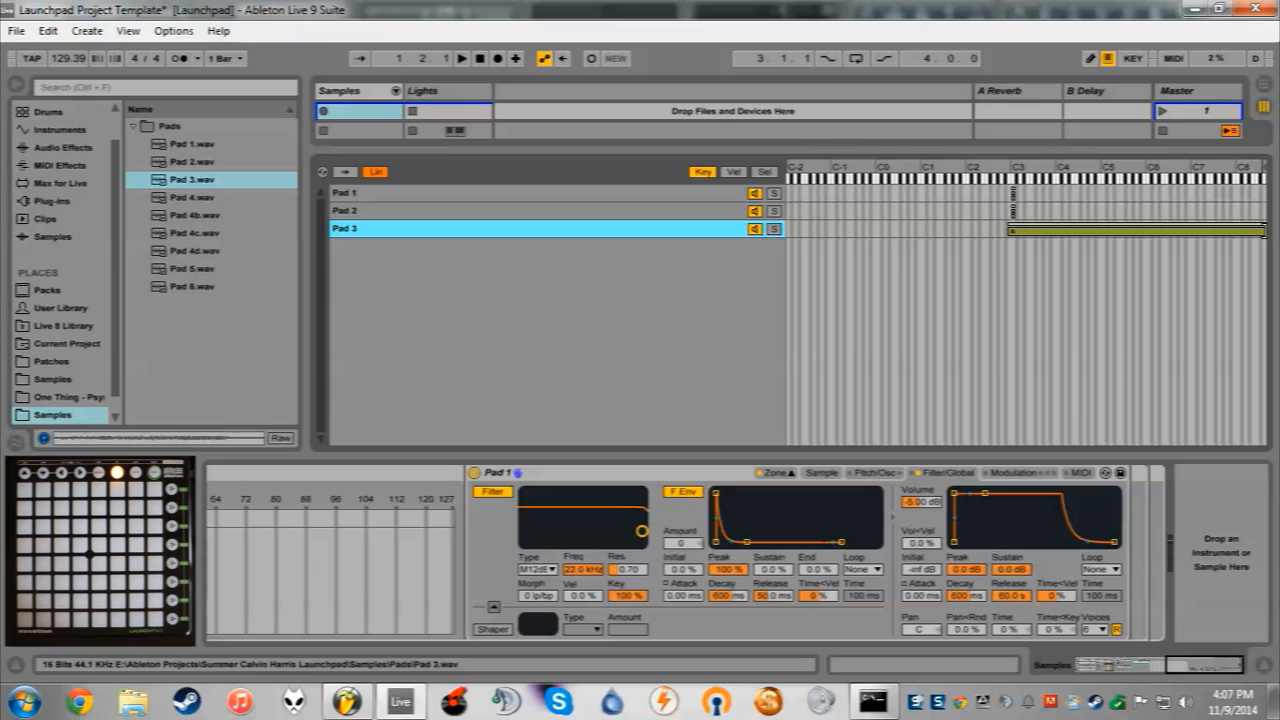
left_click_drag(1266, 232, 1016, 230)
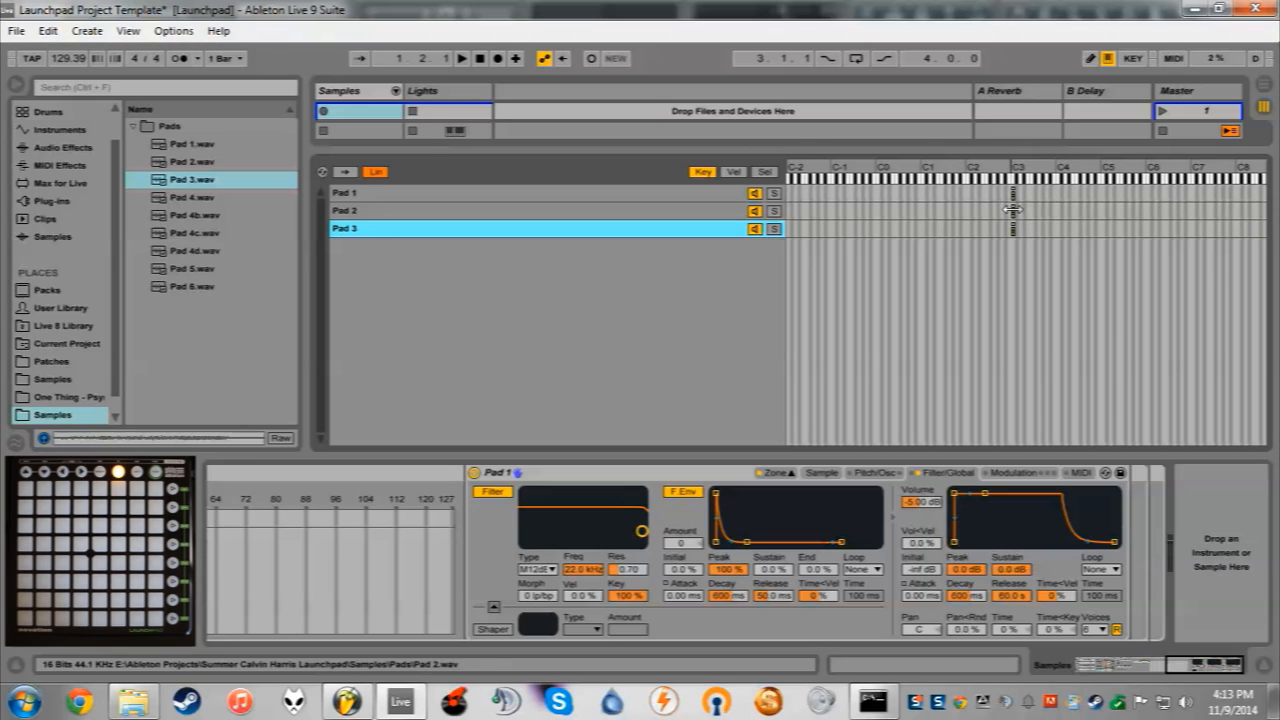
- Shift the Pad 2 key zone to C#3 and the Pad 3 key zone to D3, leaving Pad 1 on C3
left_click(1015, 211)
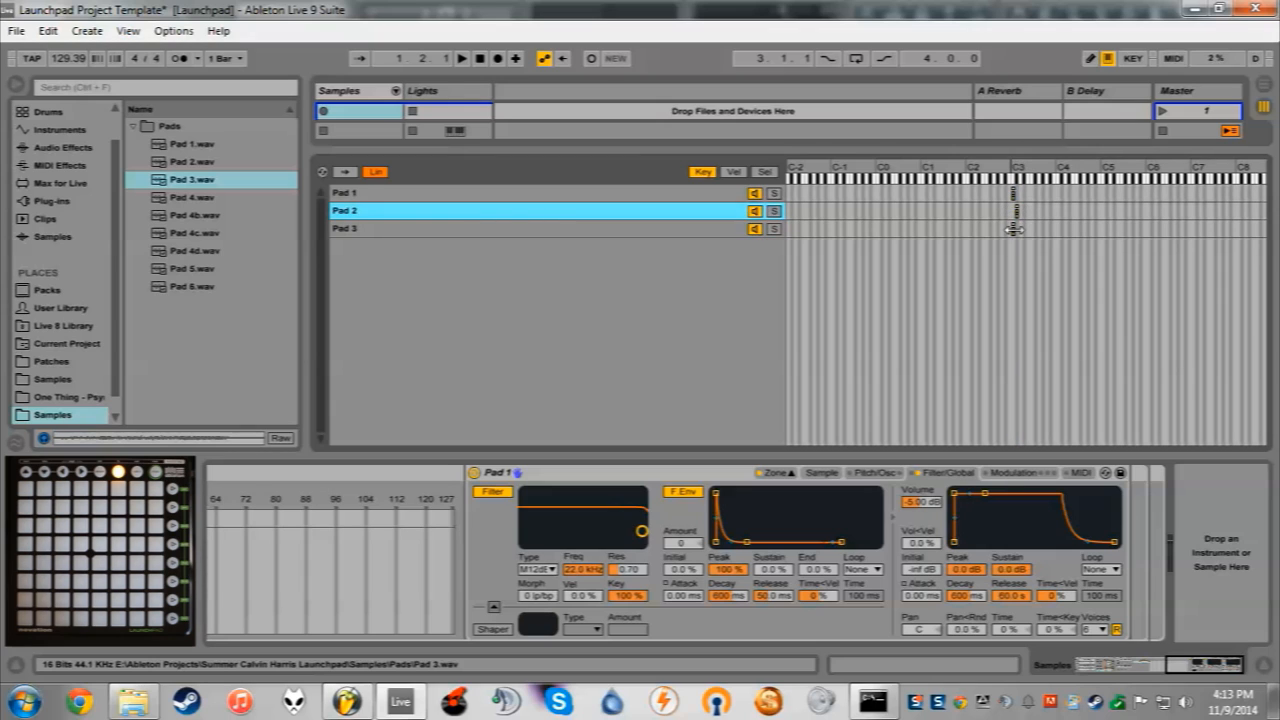
left_click(1022, 229)
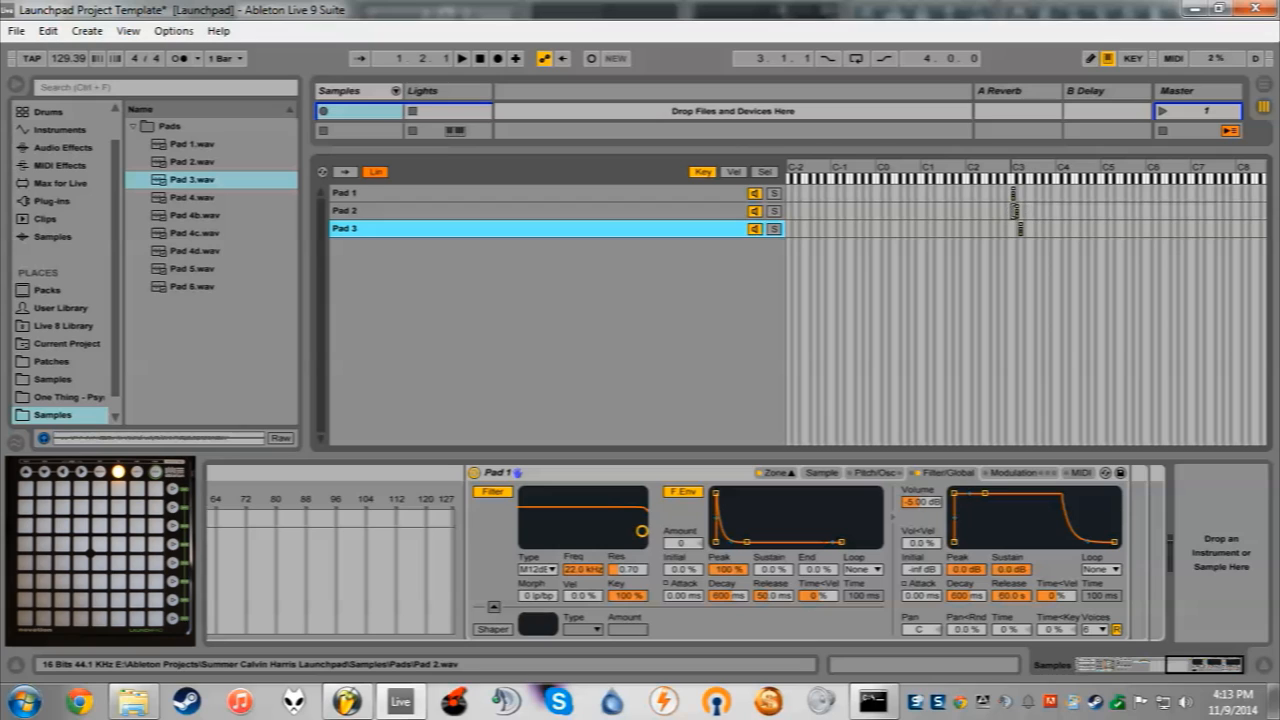
left_click(1014, 210)
left_click_drag(1015, 210, 1016, 211)
left_click(614, 197)
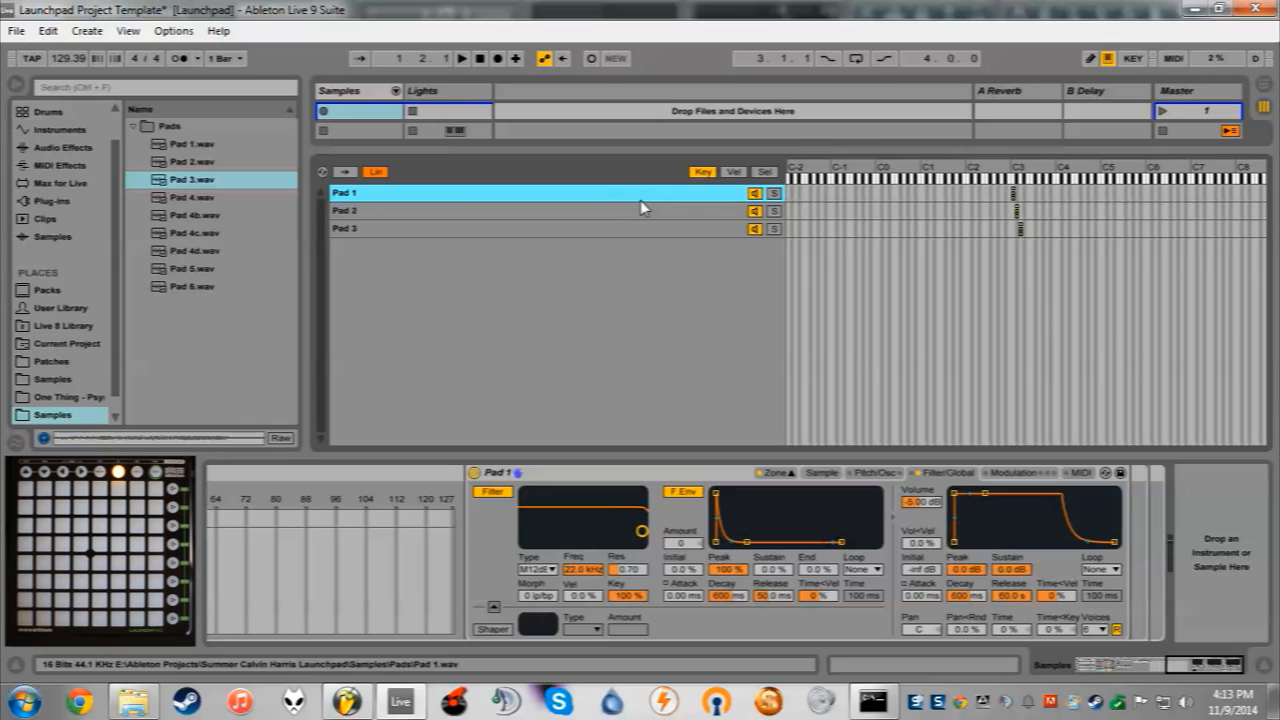
left_click(657, 208)
left_click(661, 198)
left_click(677, 230)
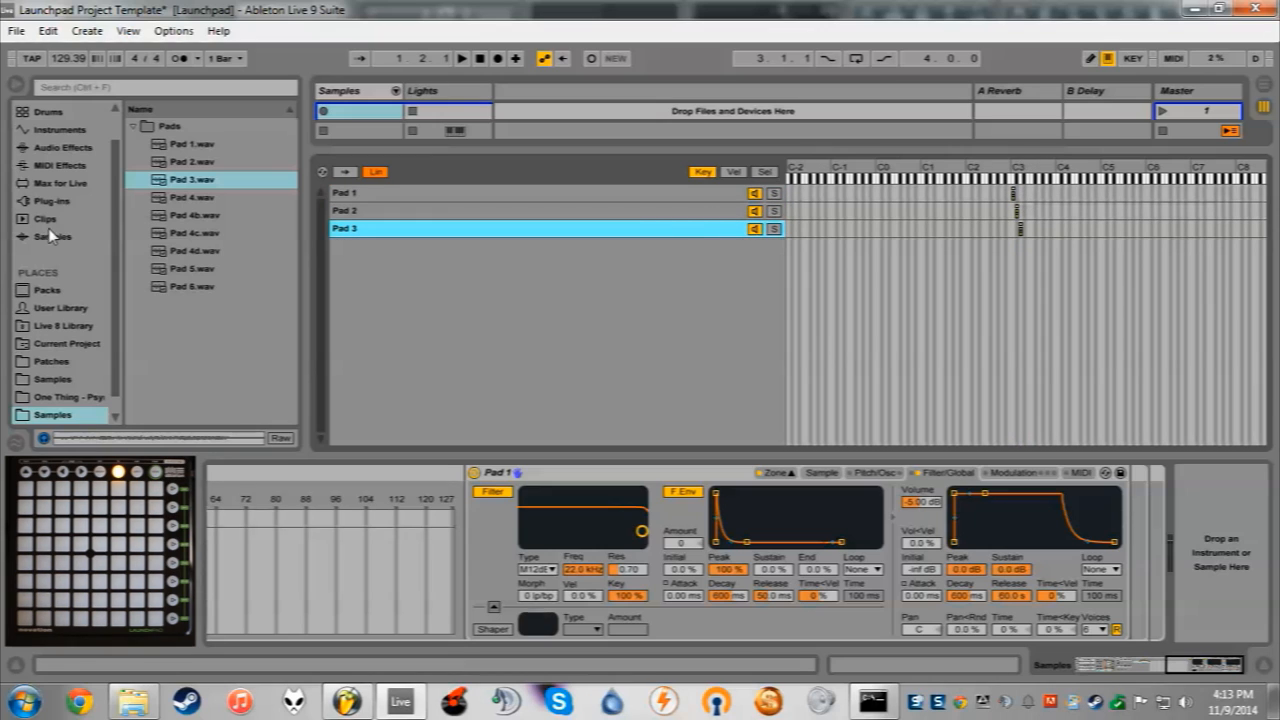
- Insert a Random MIDI effect before the Sampler with Chance 100 %, Choices 3 and Mode Alt
left_click(61, 166)
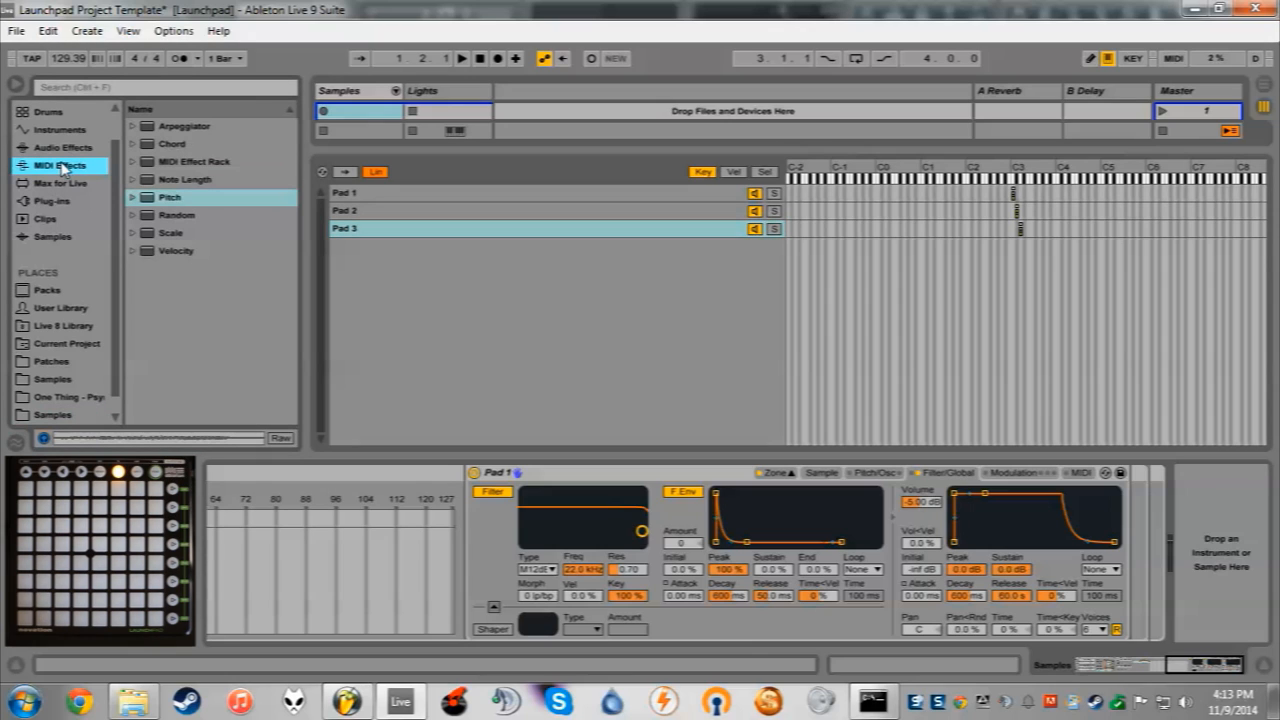
left_click_drag(150, 216, 476, 507)
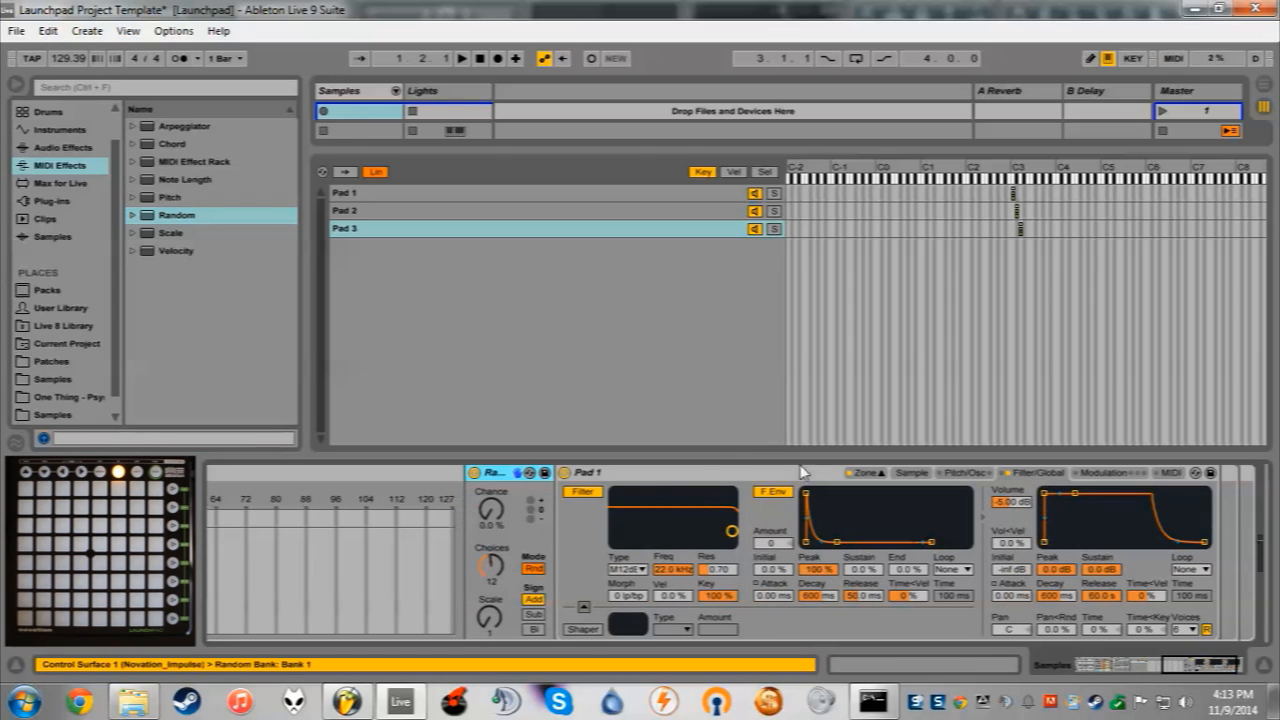
mouse_move(499, 514)
left_mouse_down()
mouse_move(499, 470)
mouse_move(491, 550)
mouse_move(491, 505)
left_mouse_up()
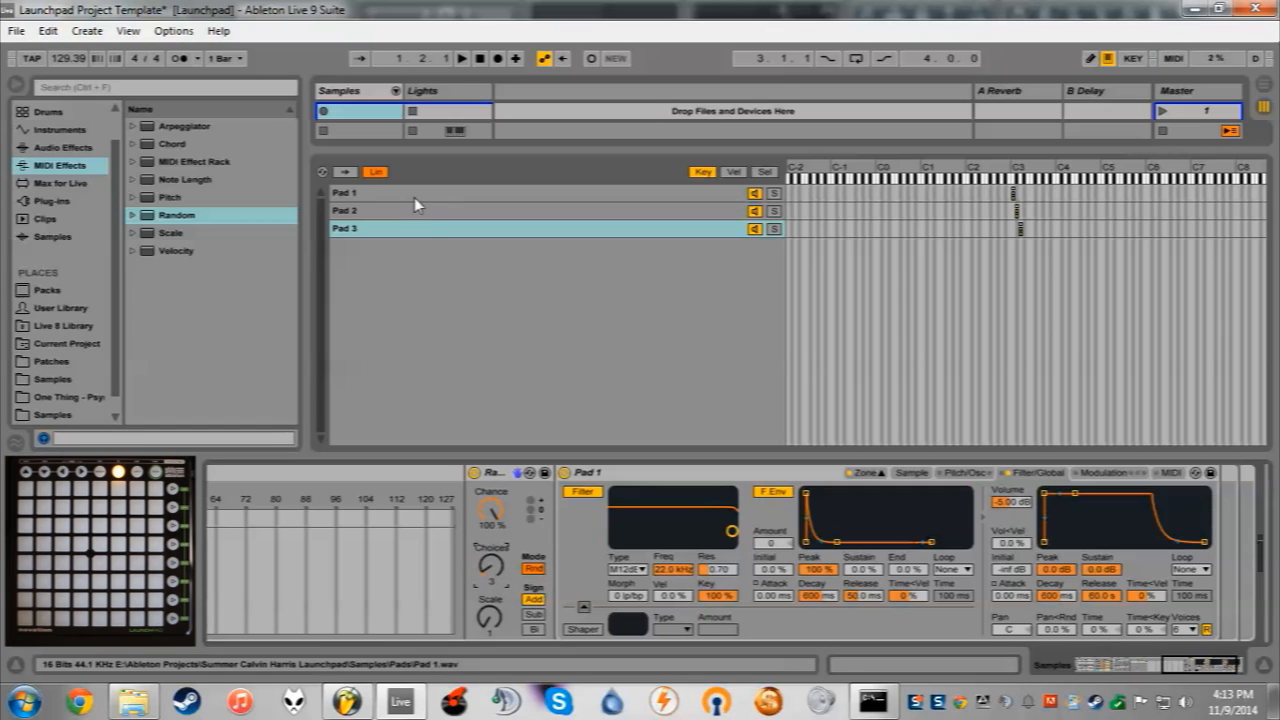
left_click(534, 569)
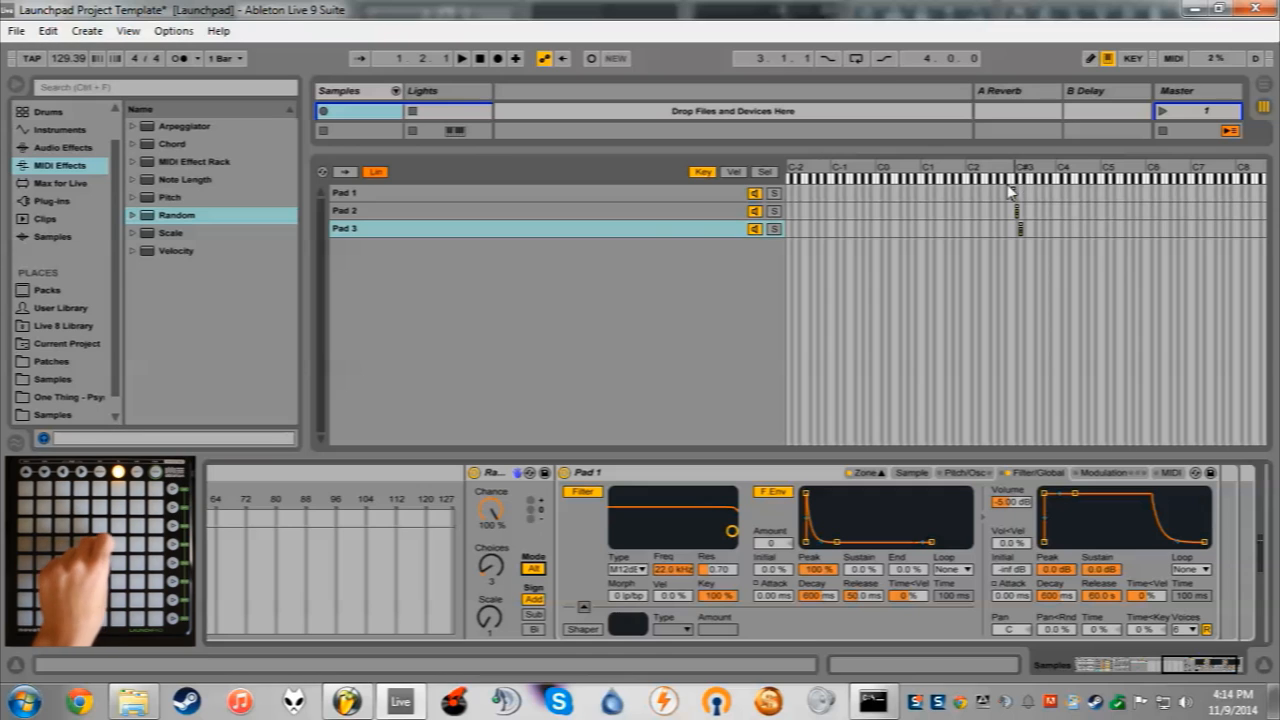
- Examine the Sampler's Pitch/Osc, Filter/Global and Sample settings, along with the Pad 1, Pad 2 and Pad 3 zone entries
left_click(864, 473)
left_click(866, 476)
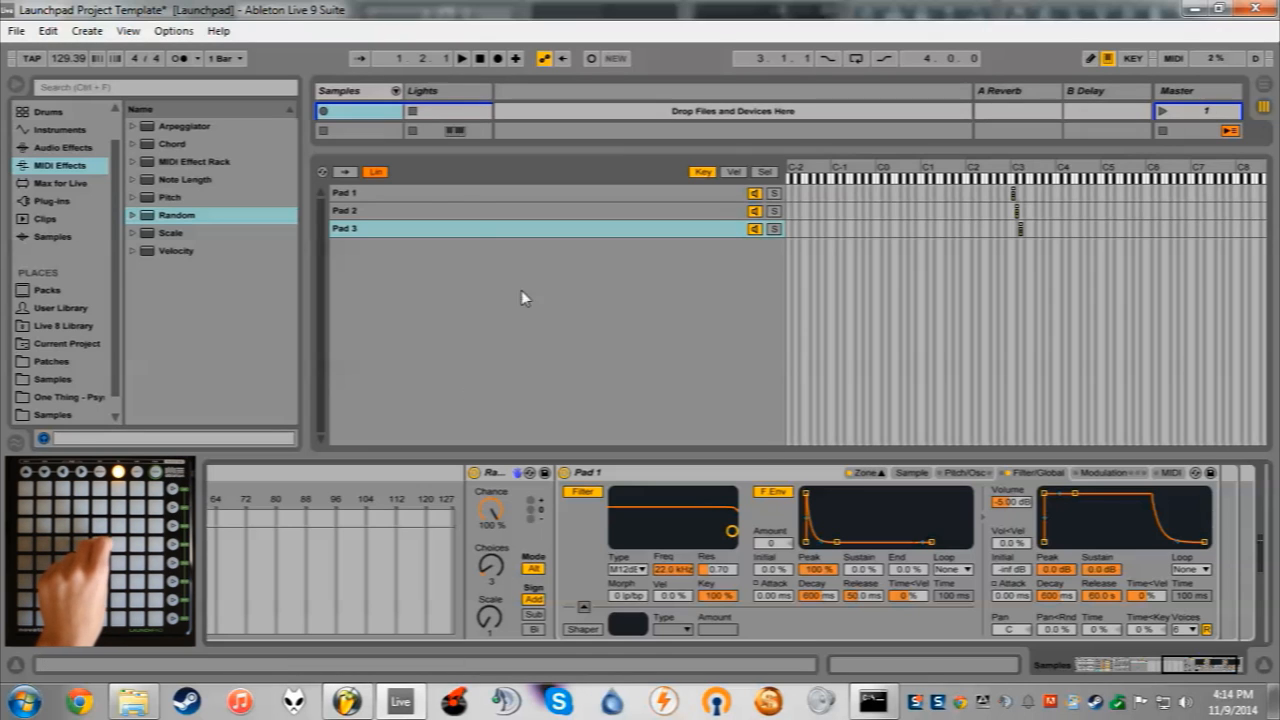
left_click(498, 230)
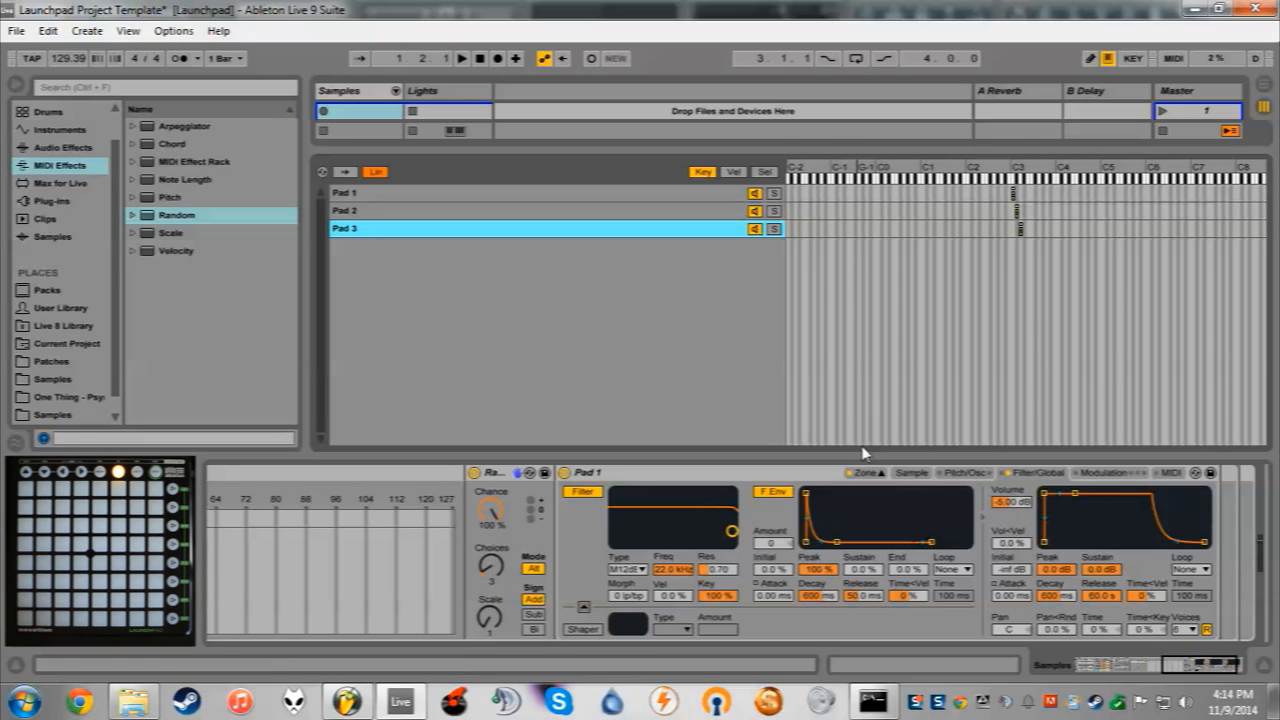
left_click(912, 473)
left_click(955, 473)
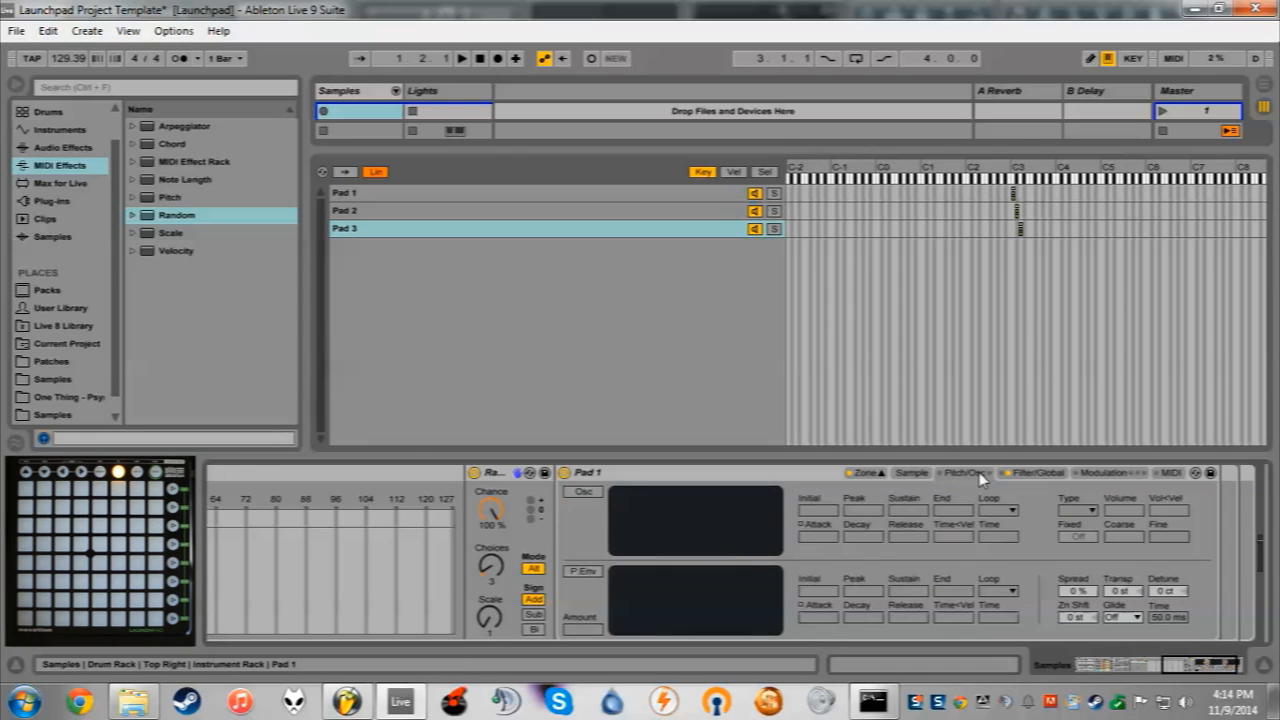
left_click(1018, 473)
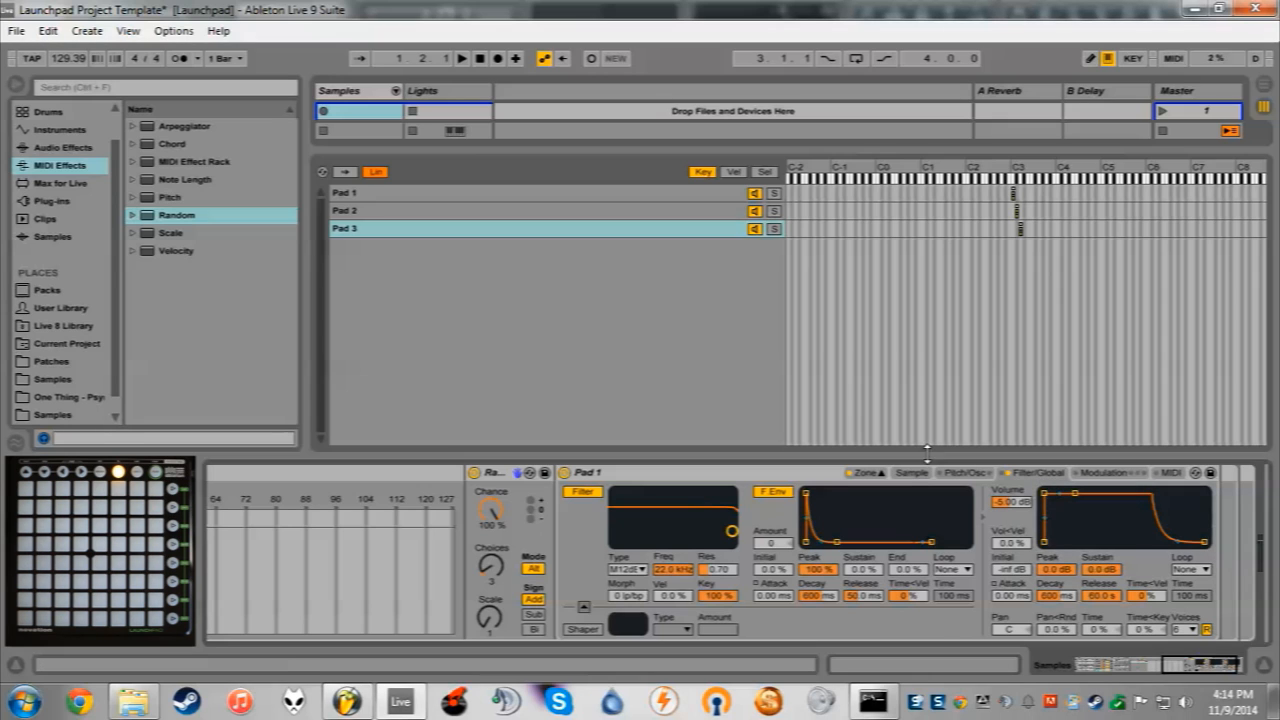
left_click(912, 475)
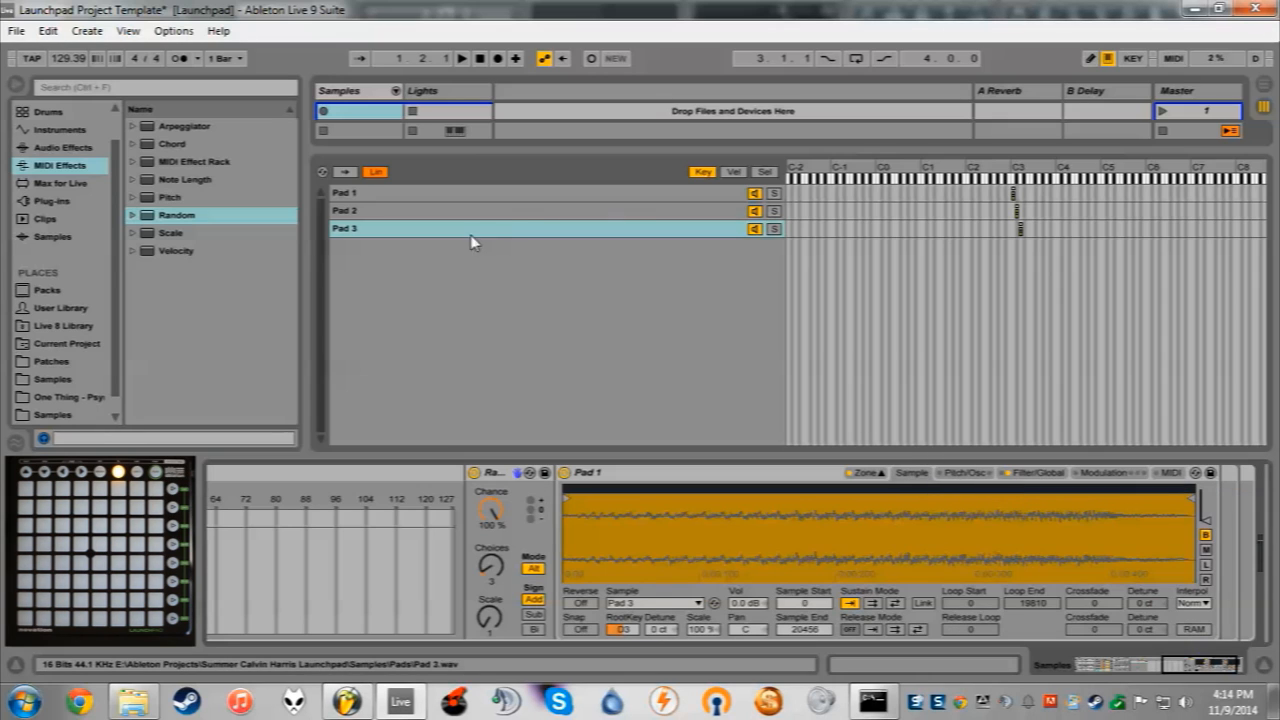
left_click(515, 210)
left_click(532, 199)
left_click(555, 229)
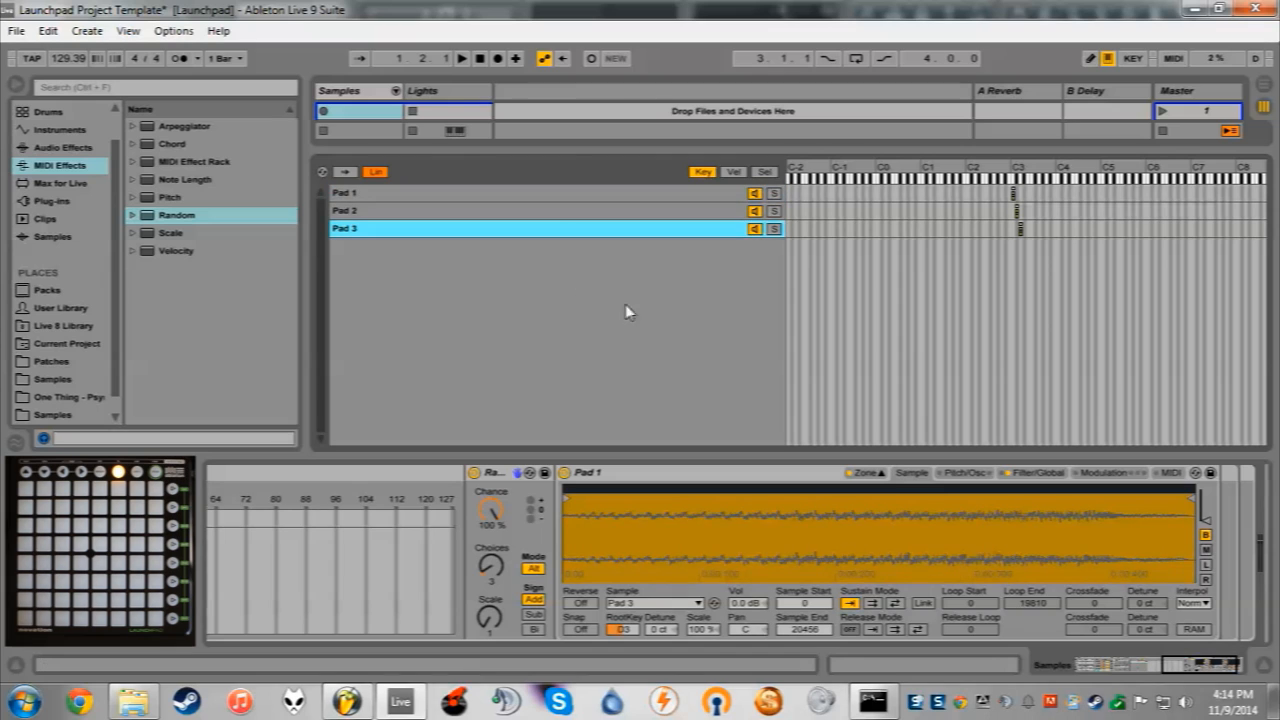
right_click(588, 214)
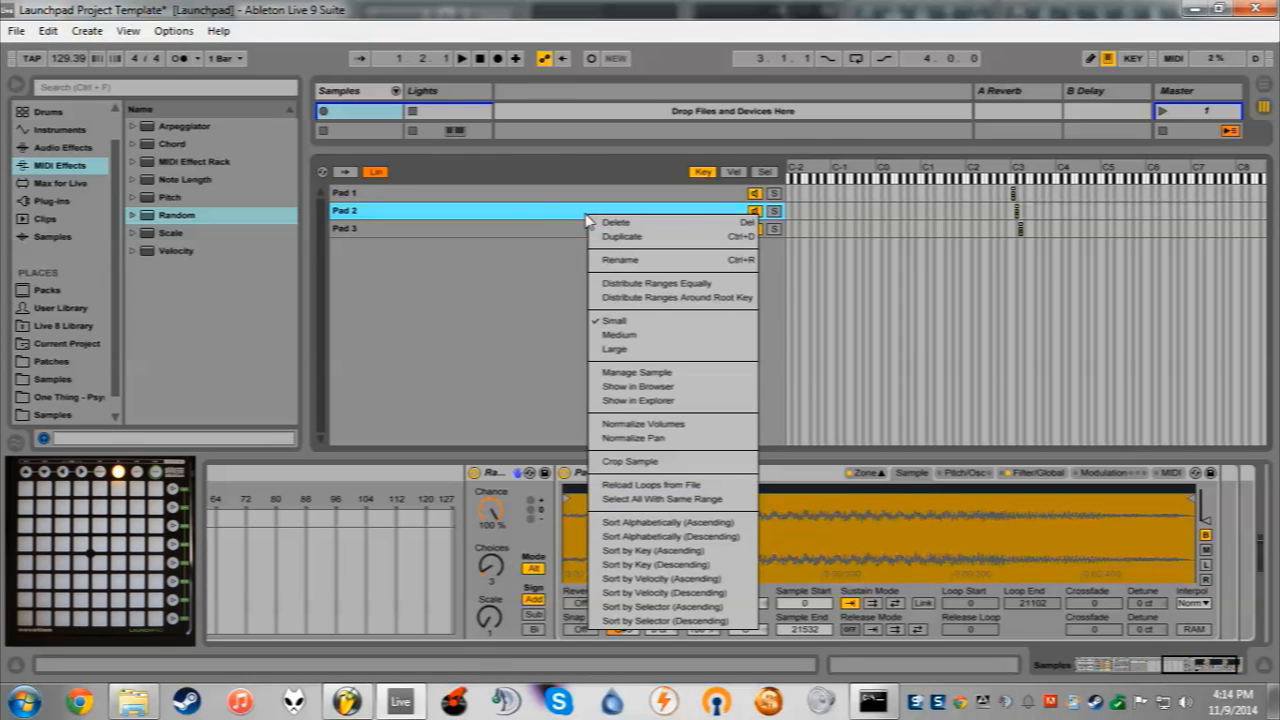
left_click(518, 215)
- Delete the Random effect and the Pad 1 Sampler from the chain
right_click(497, 477)
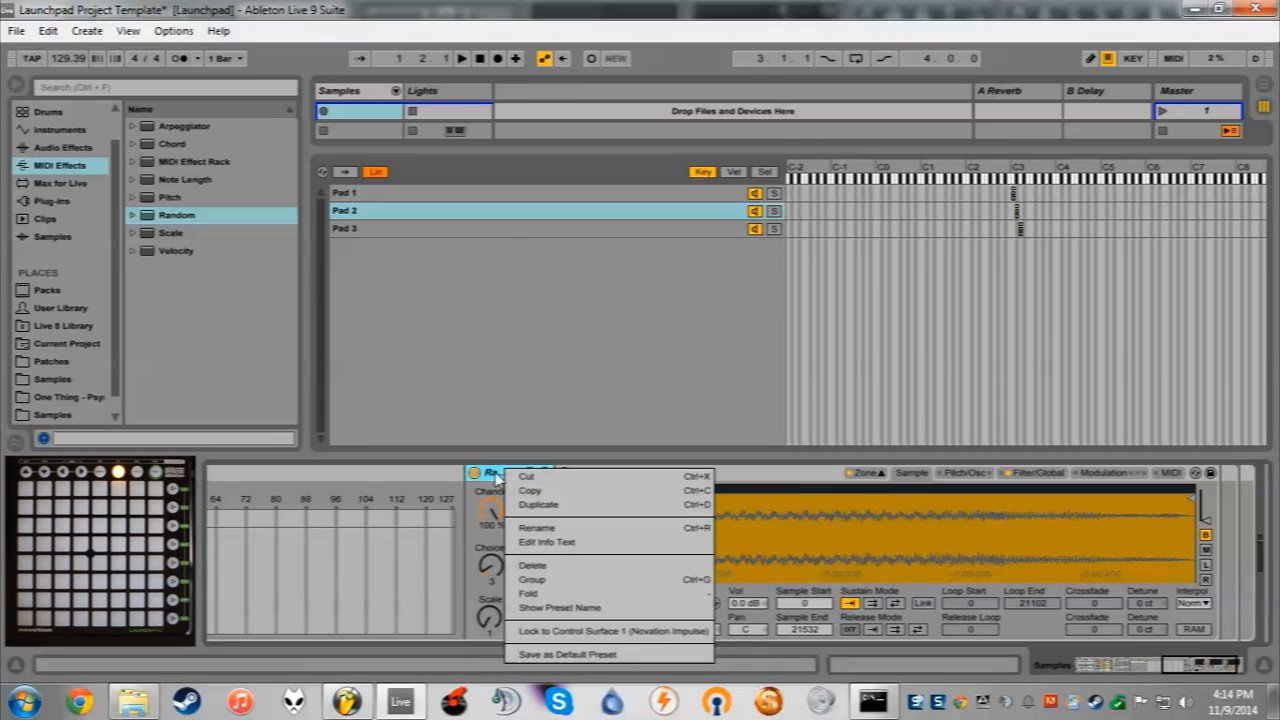
left_click(578, 566)
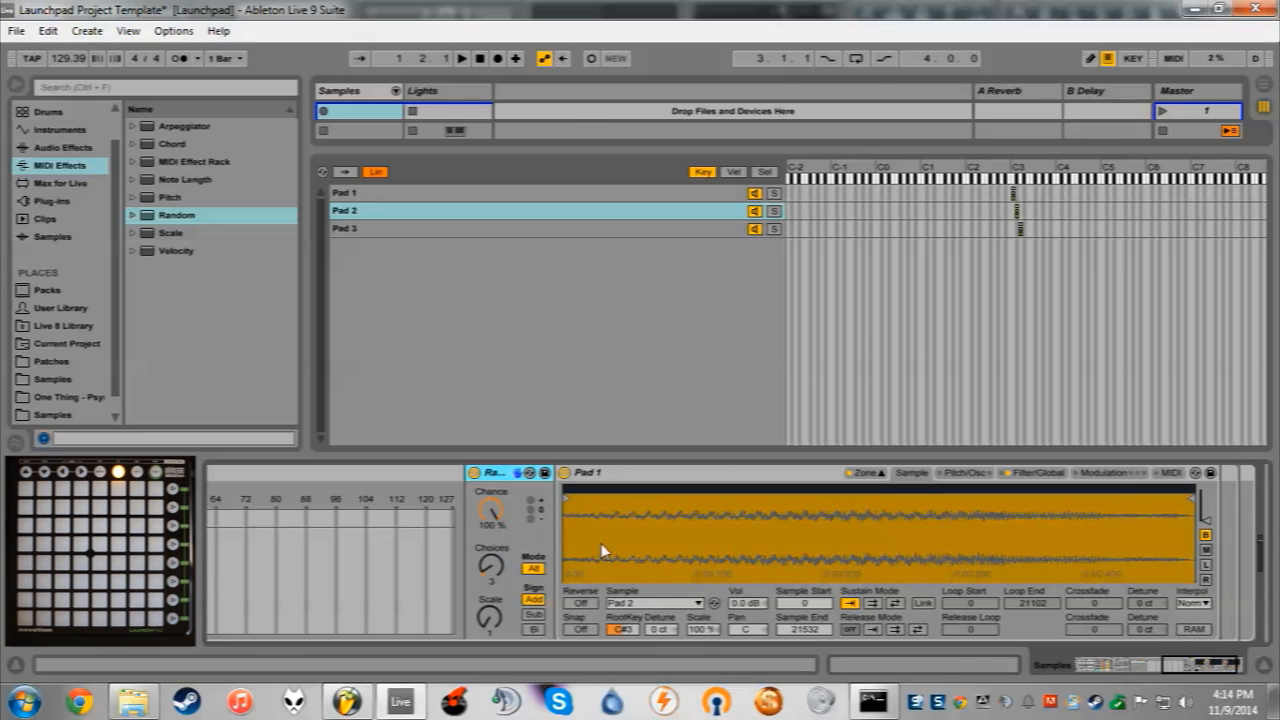
right_click(666, 480)
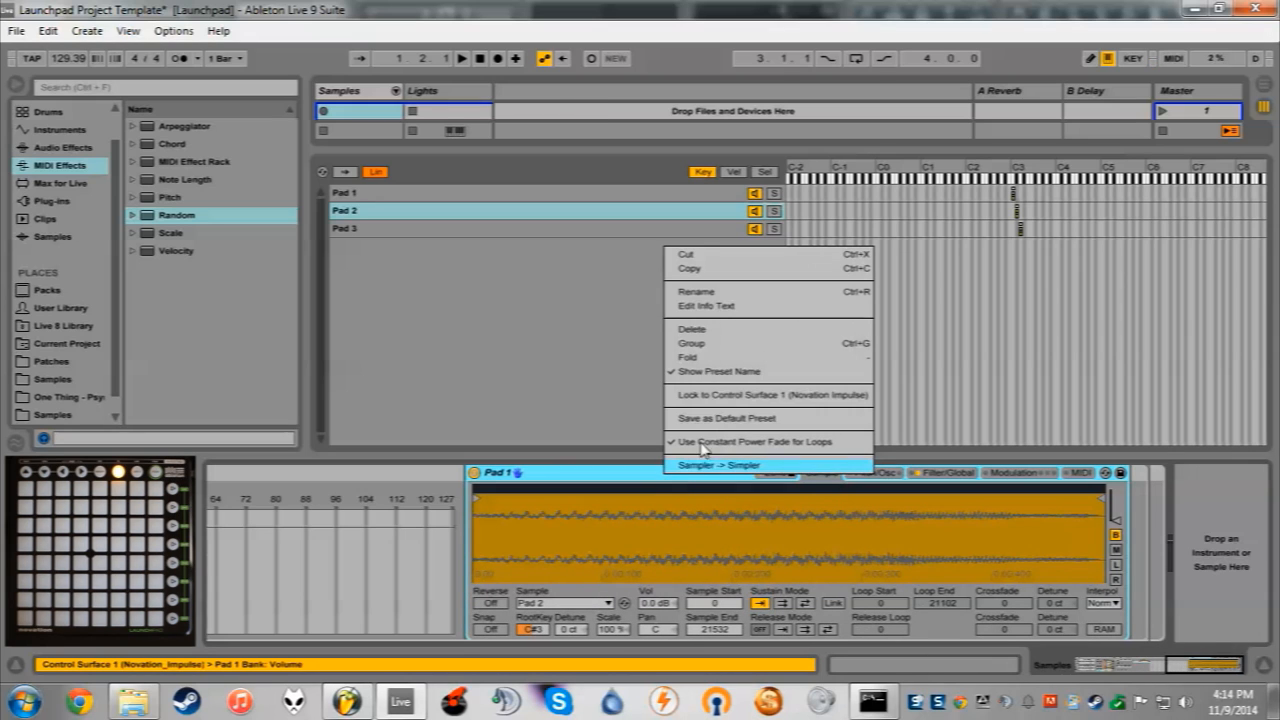
left_click(731, 329)
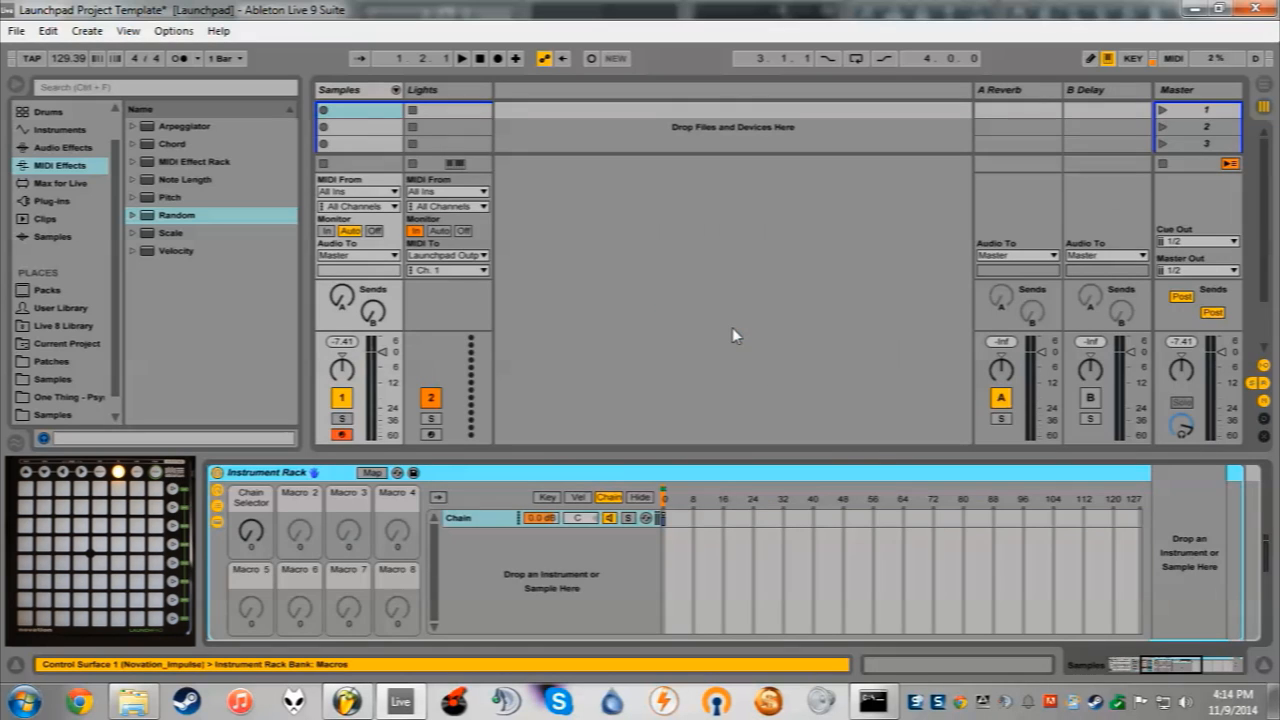
- Delete the empty chain from the Instrument Rack on the Top Right pad
right_click(475, 524)
left_click(445, 526)
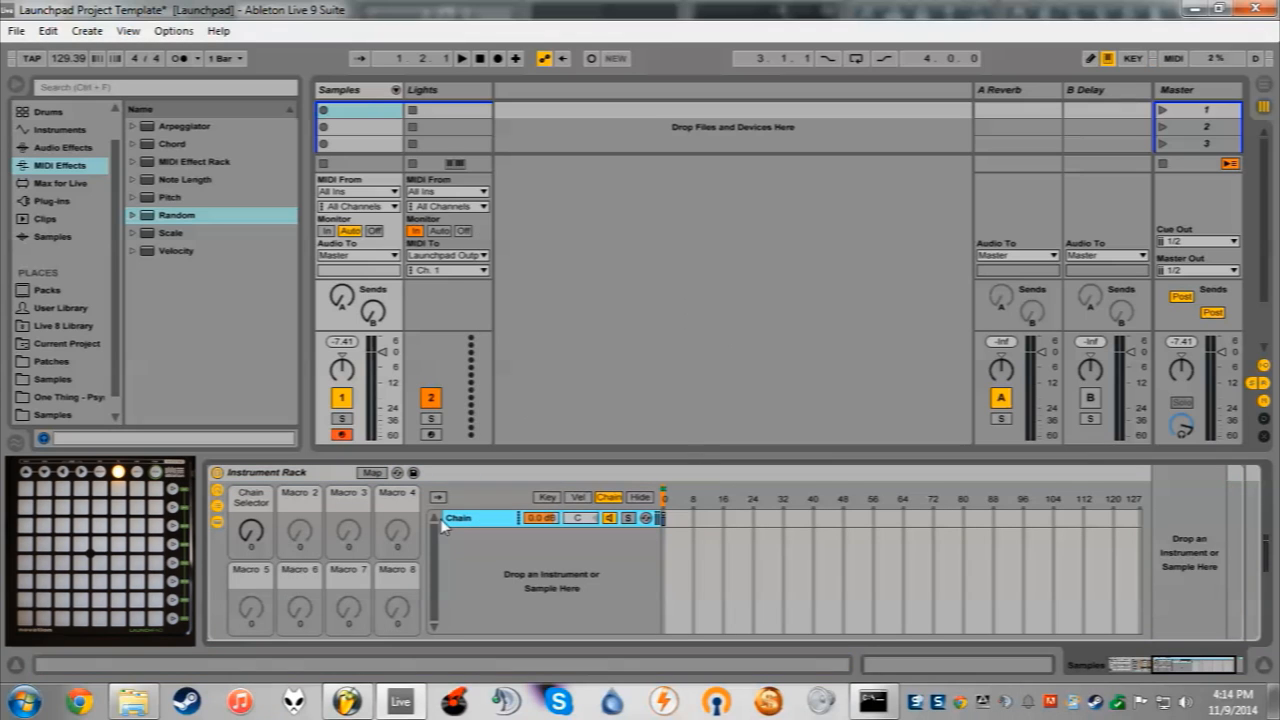
left_click(372, 90)
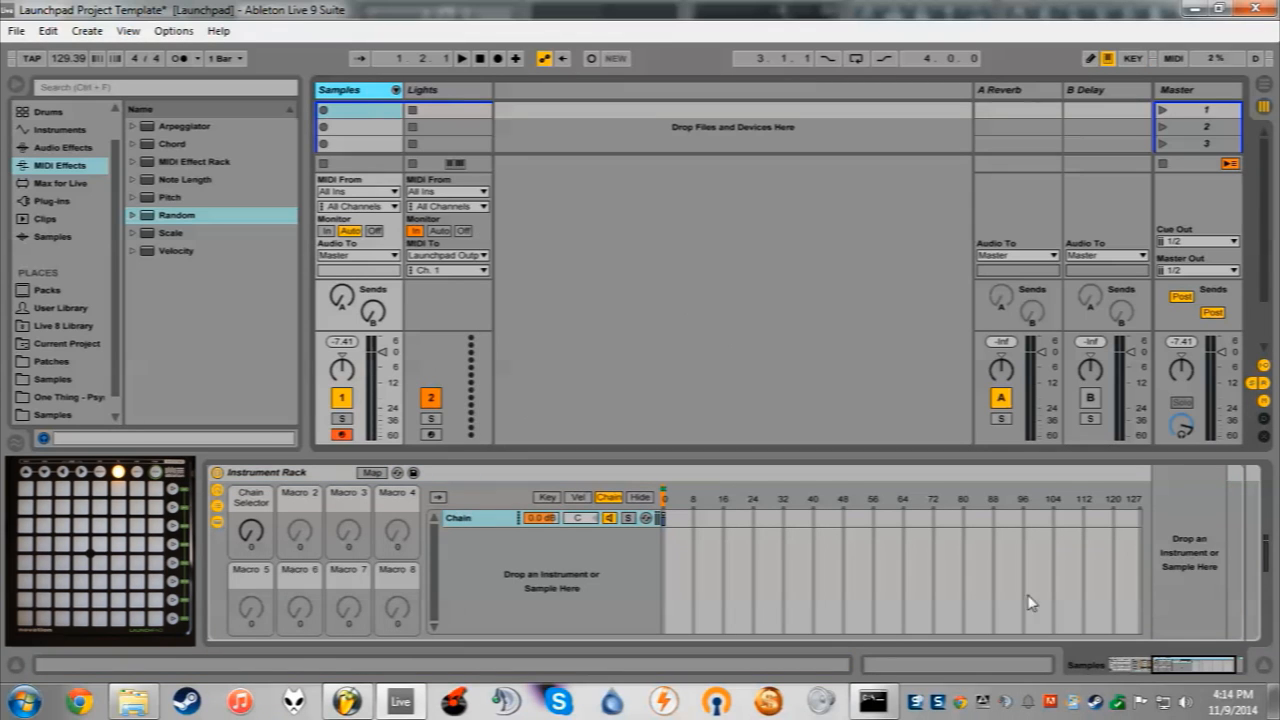
mouse_move(1178, 663)
left_mouse_down()
mouse_move(1208, 673)
mouse_move(1116, 663)
mouse_move(1163, 670)
left_mouse_up()
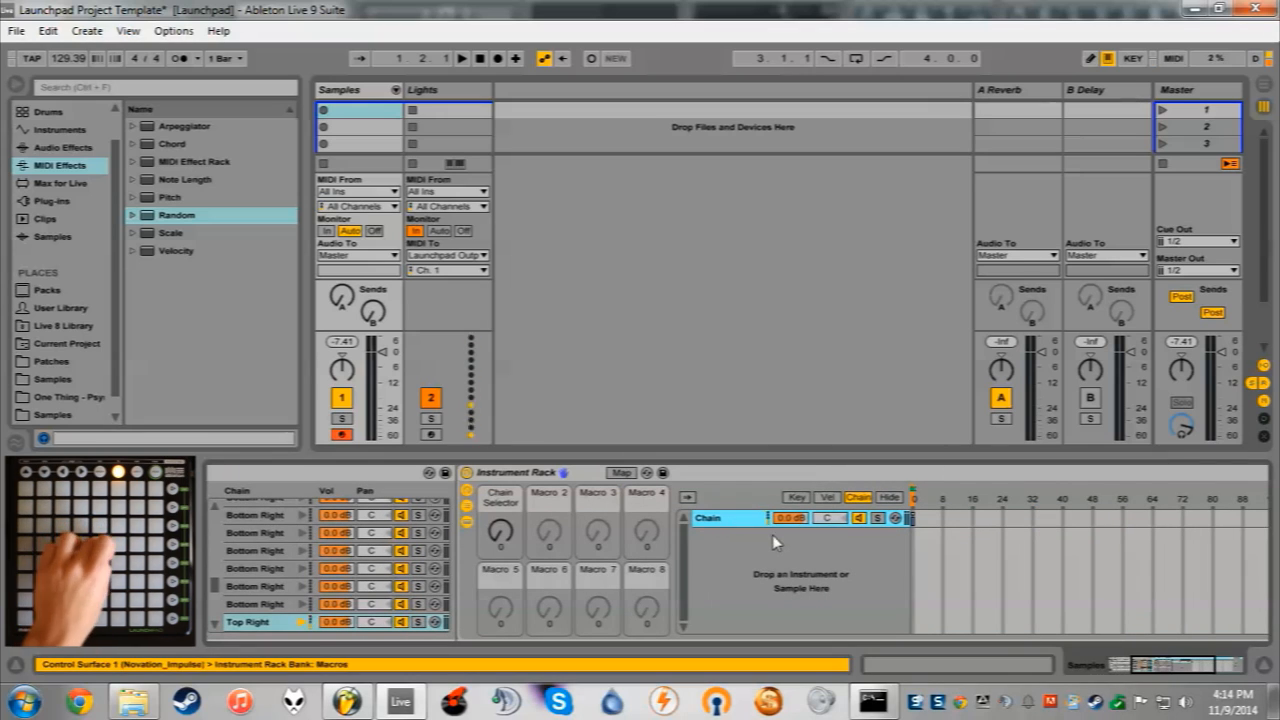
left_click_drag(1196, 667, 1164, 671)
right_click(874, 526)
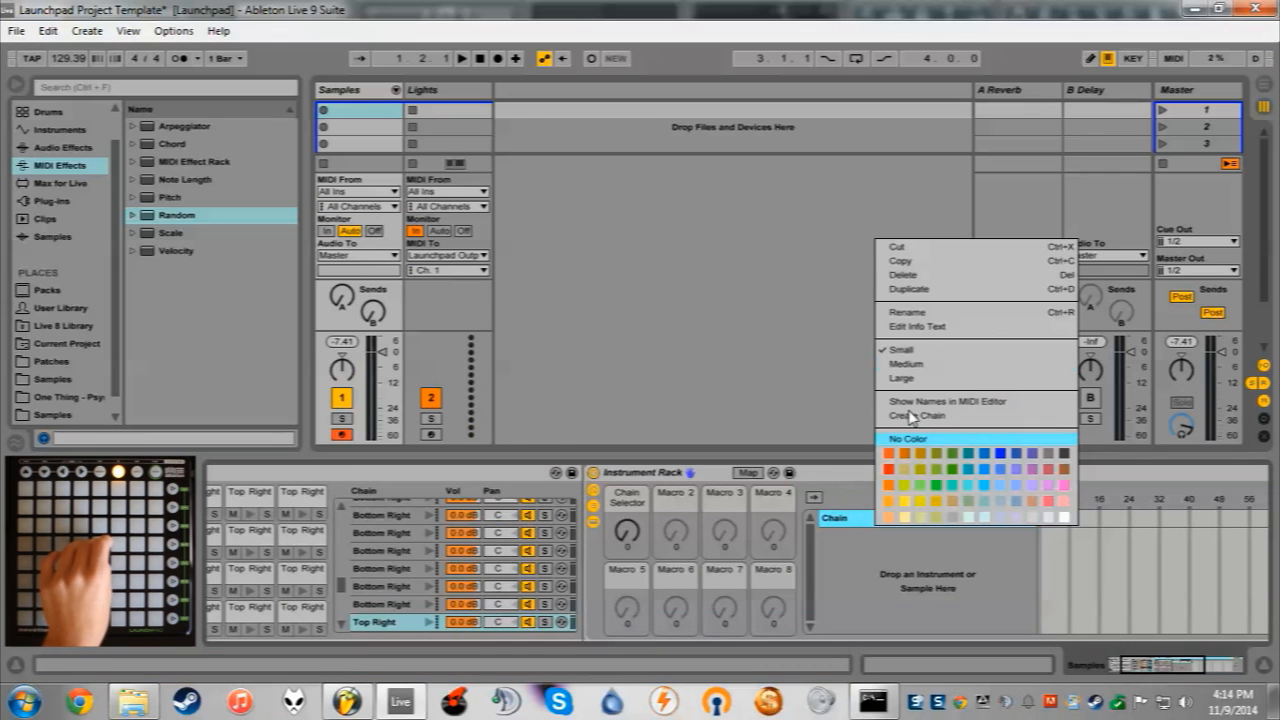
left_click(905, 275)
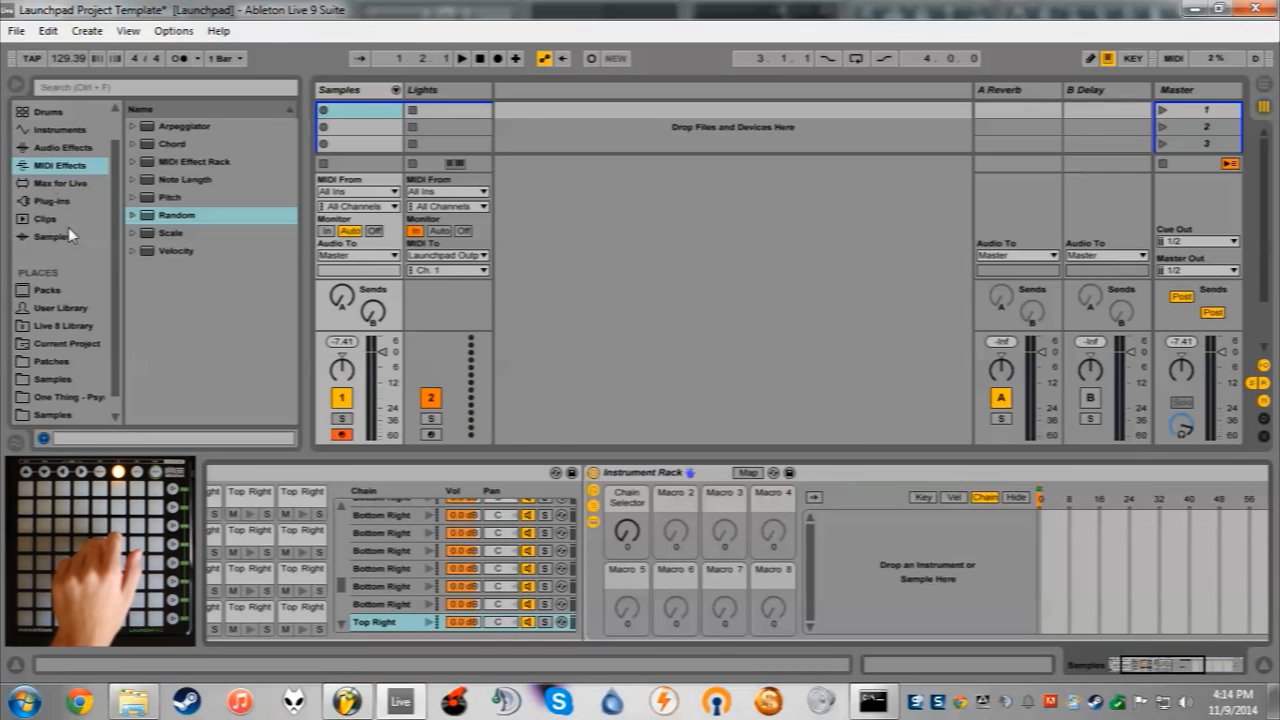
- Load Pad 1.wav from the project's Pads sample folder into the empty Instrument Rack and show the Drum Rack beside it
left_click(50, 322)
left_click(55, 308)
left_click(52, 379)
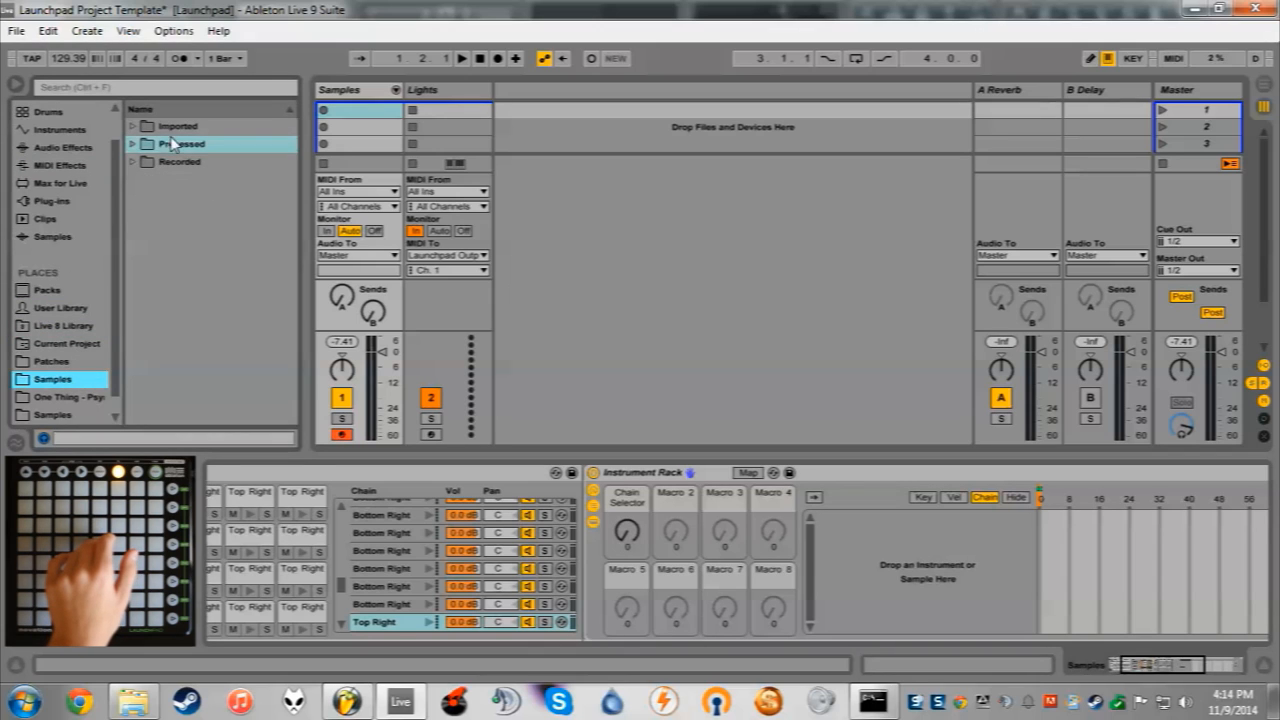
left_click(53, 417)
left_click(170, 128)
left_click(168, 145)
left_click_drag(156, 147, 998, 553)
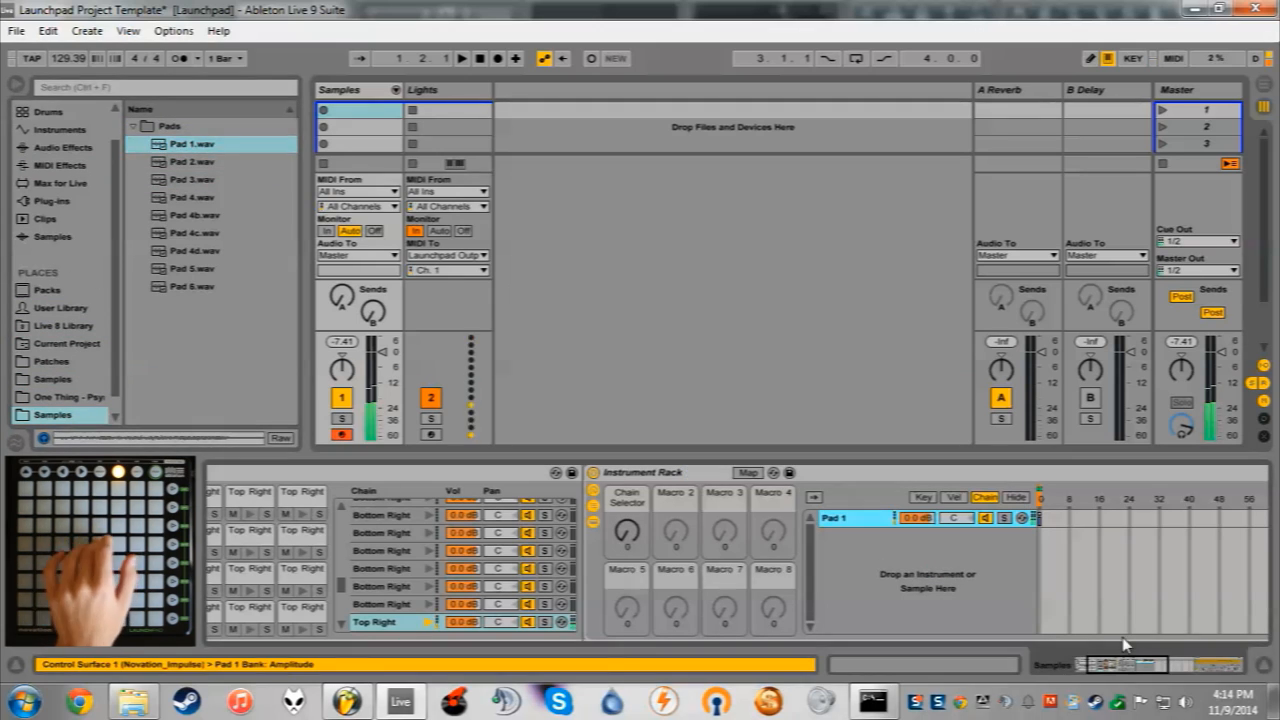
left_click_drag(1162, 671, 1085, 667)
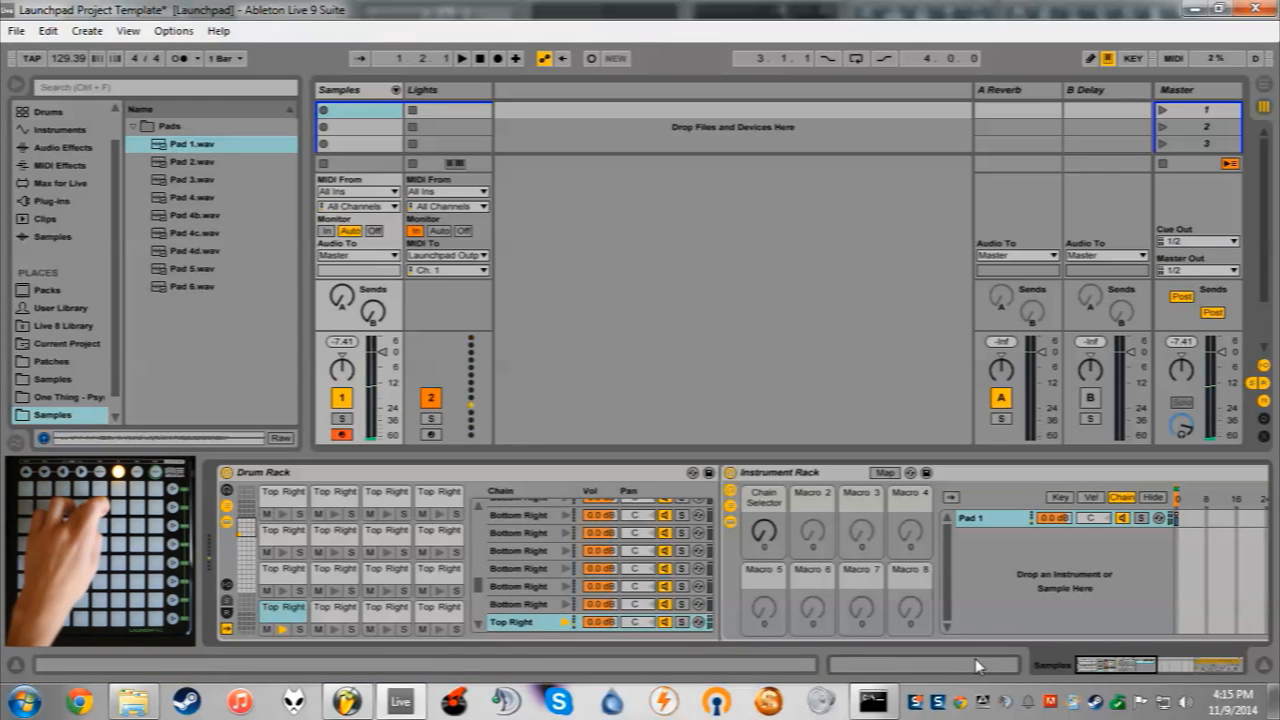
- Load Pad 2.wav into the empty Instrument Rack of the selected Top Right pad and raise the sample's Release
left_click_drag(176, 162, 997, 530)
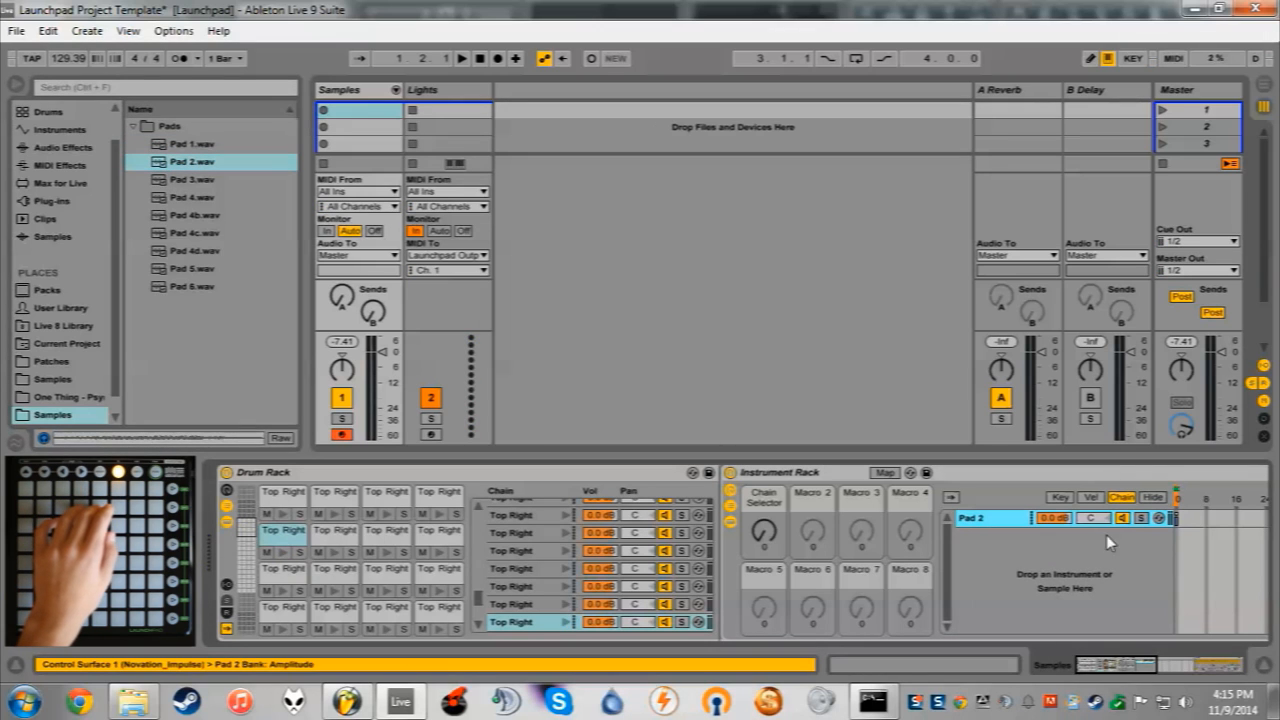
left_click_drag(1182, 673, 1225, 675)
left_click_drag(1013, 566, 1066, 357)
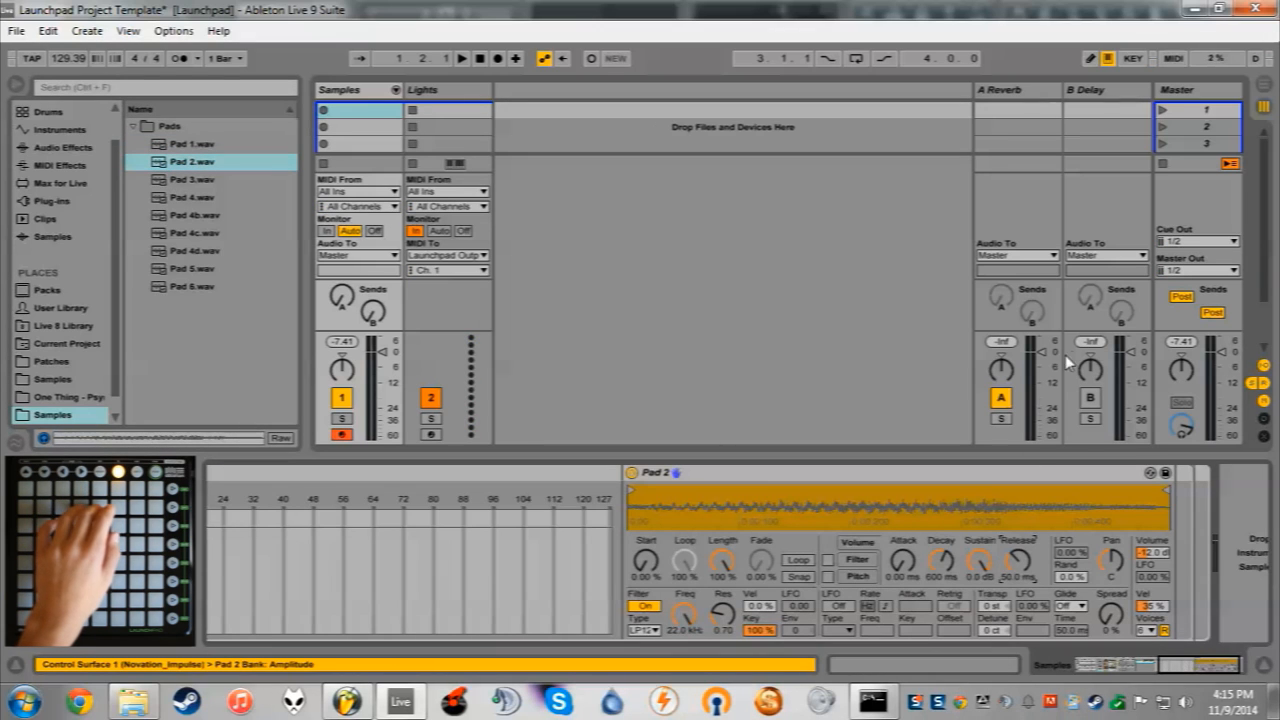
left_click_drag(1178, 671, 1156, 670)
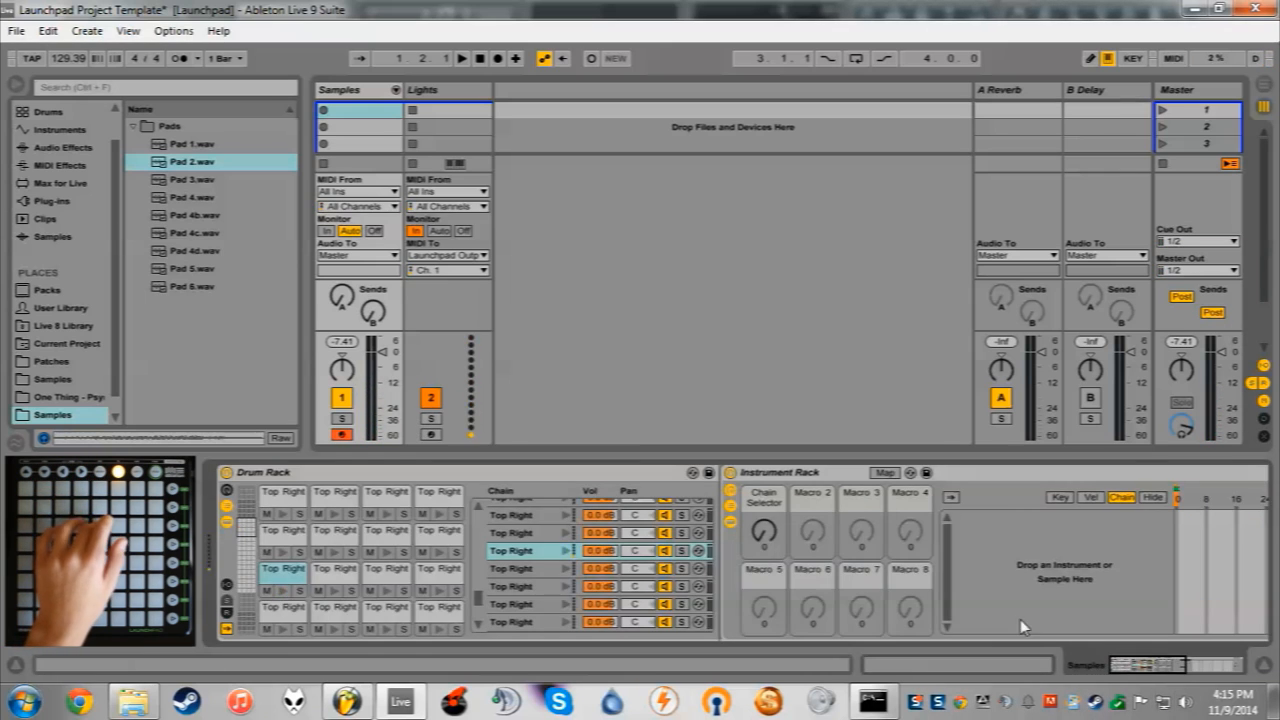
- Load Pad 3.wav into the empty Instrument Rack of the selected Top Right pad and set its Release to 60 s
left_click(212, 179)
left_click_drag(215, 181, 1025, 580)
left_click_drag(1122, 670, 1212, 671)
left_click_drag(981, 568, 981, 470)
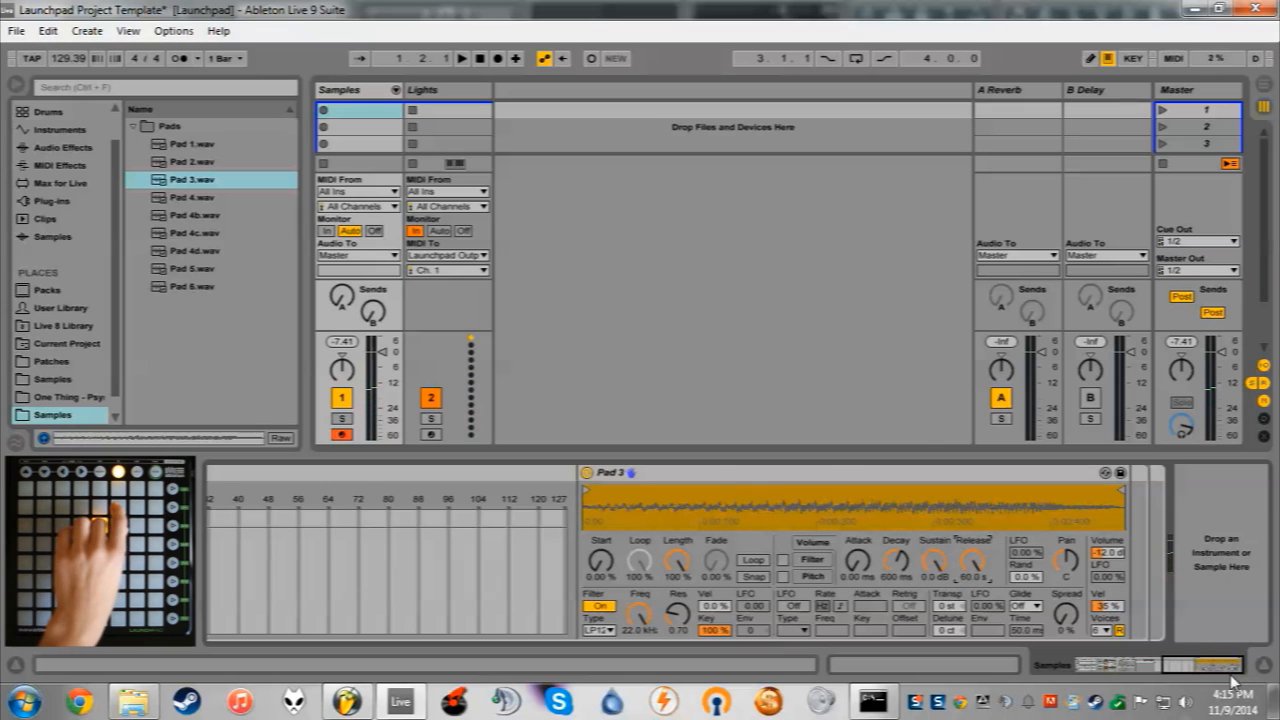
left_click_drag(1160, 664, 1070, 660)
- Audition the Pad 4c, 4d, 5 and 6 samples and load Pad 4d.wav into the selected pad's Instrument Rack
left_click(200, 251)
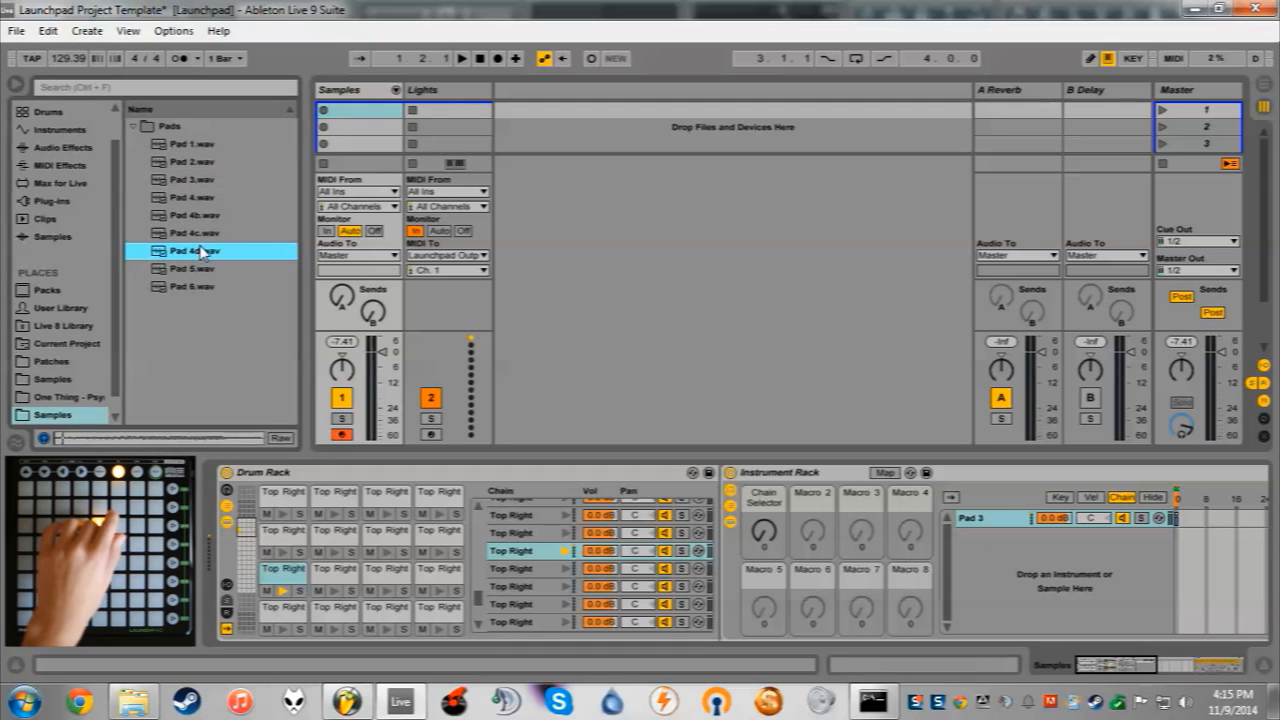
left_click(207, 269)
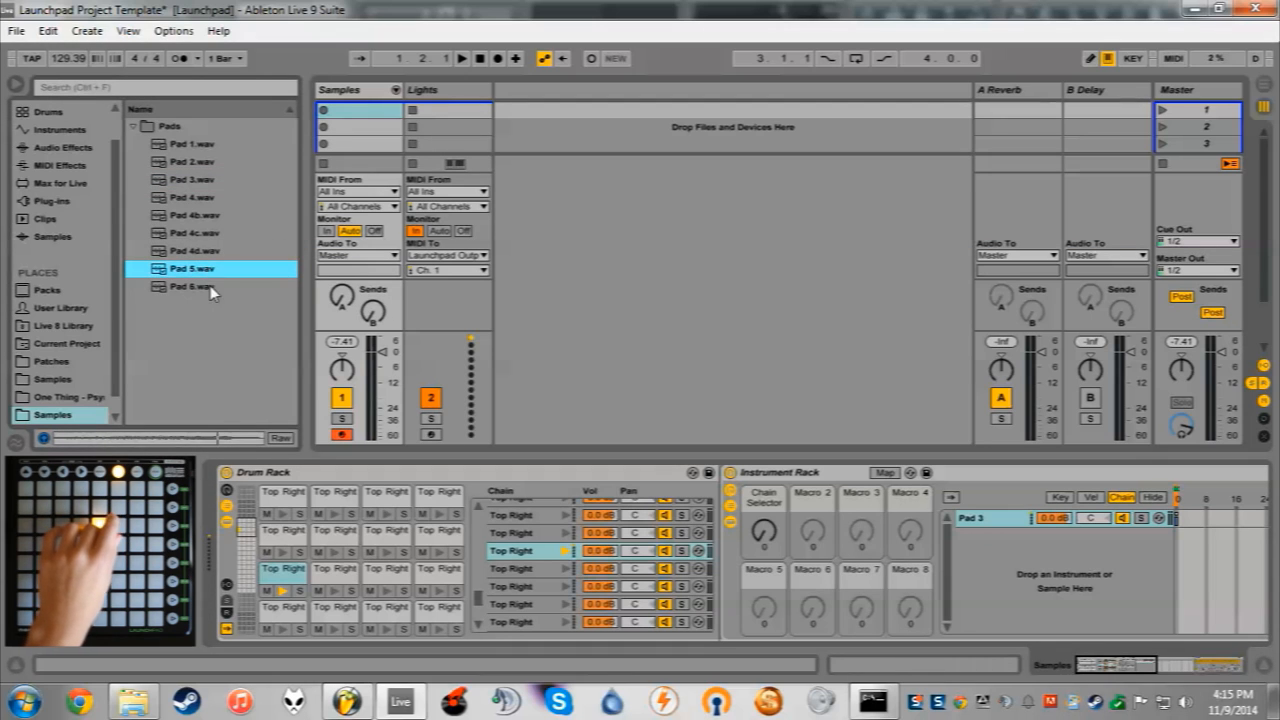
left_click(210, 287)
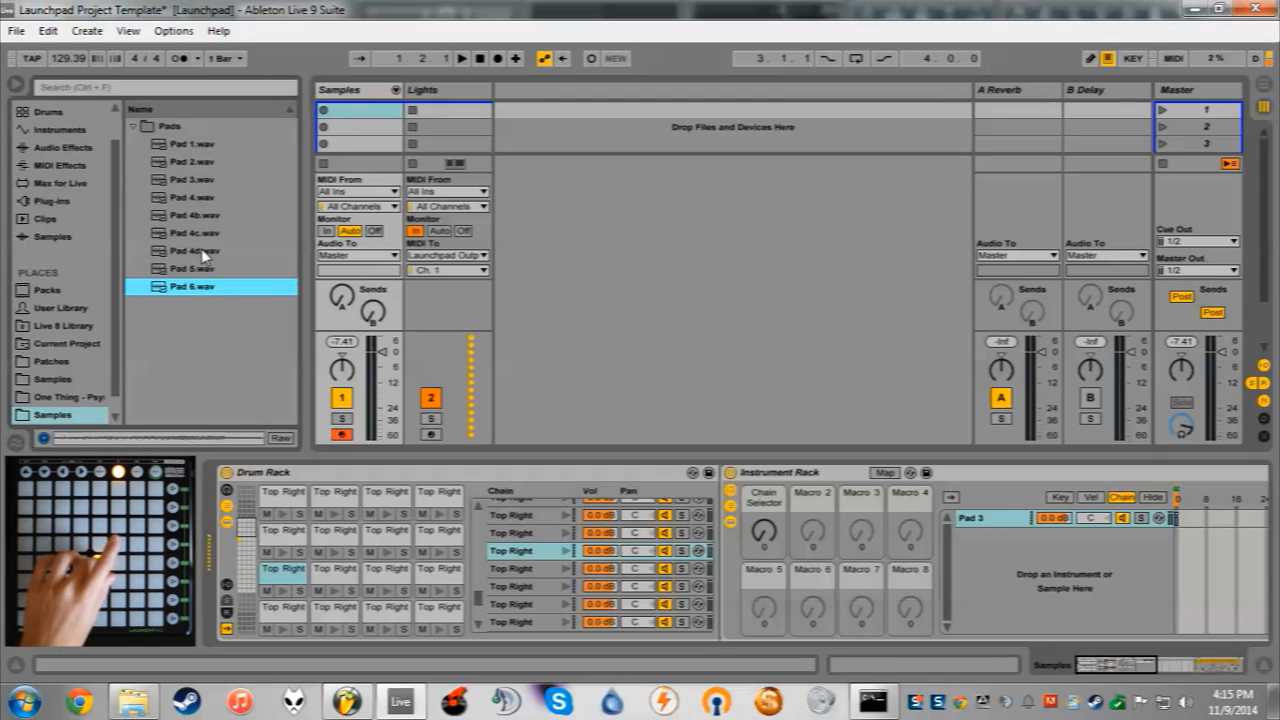
left_click(196, 235)
left_click(193, 251)
left_click_drag(194, 252, 985, 552)
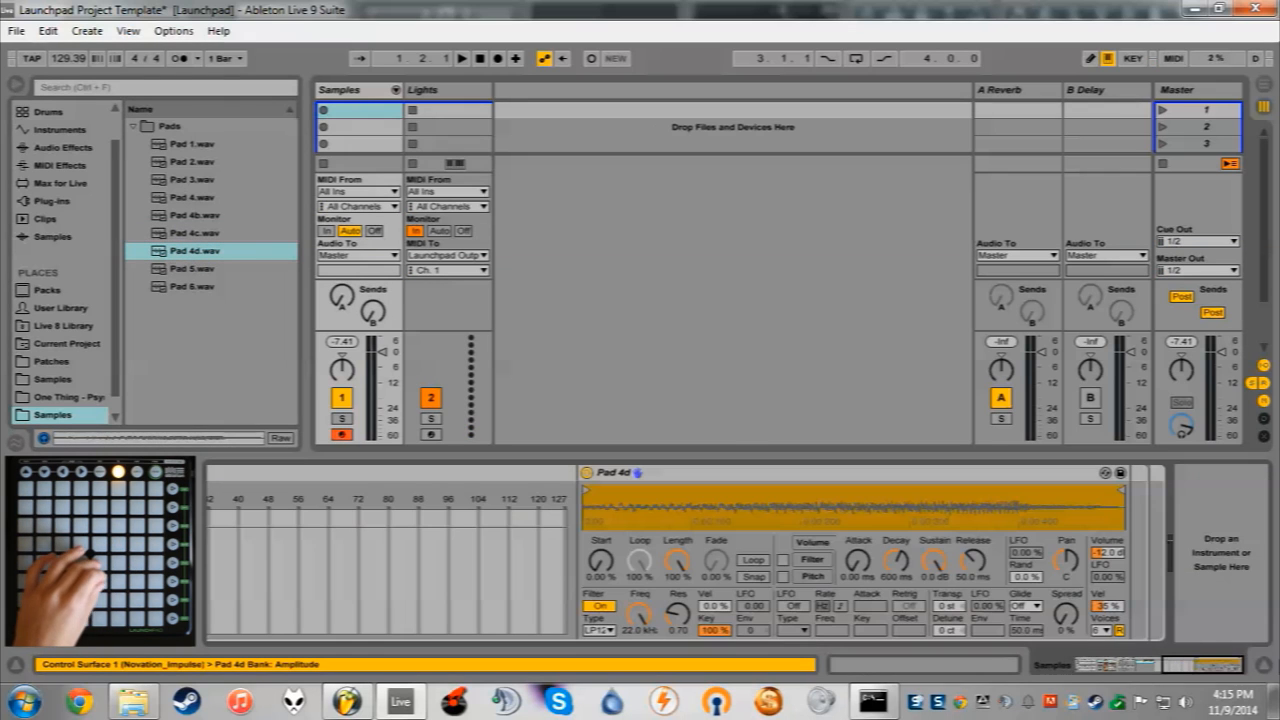
left_click_drag(1188, 669, 1098, 666)
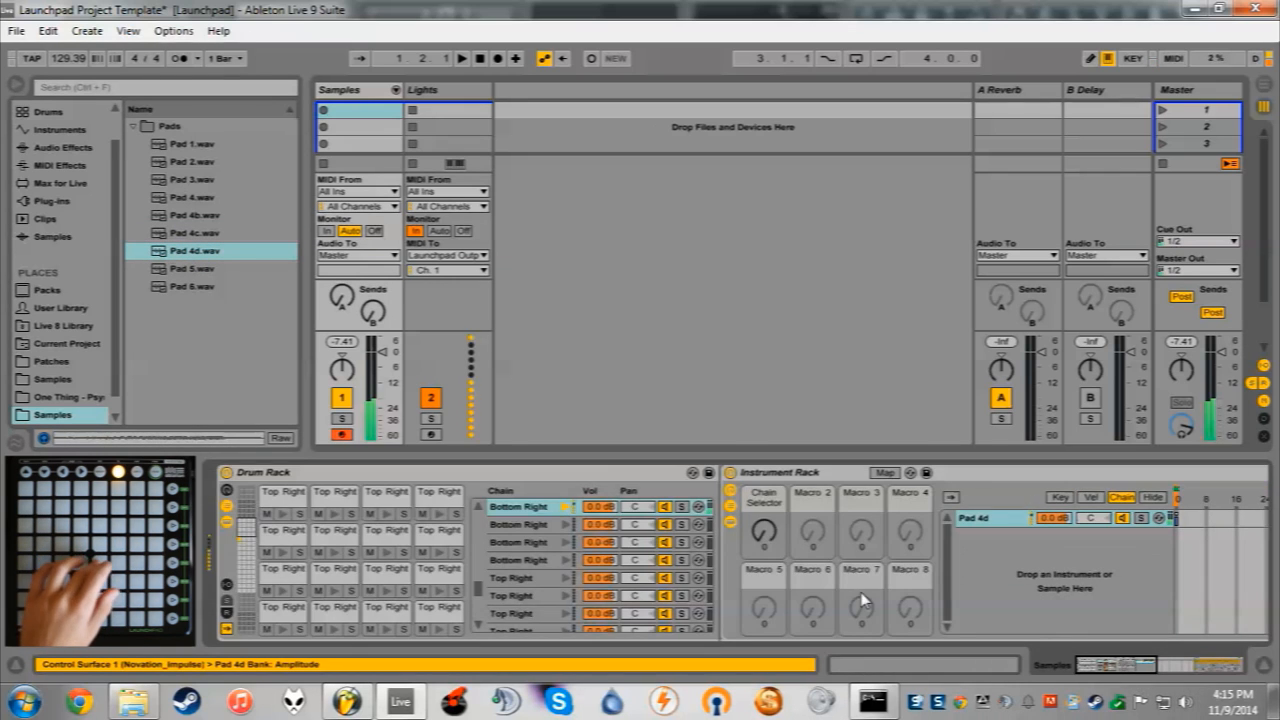
- Load Pad 5.wav into the selected Bottom Right pad's Instrument Rack and raise the sample's Release
left_click(204, 270)
left_click_drag(204, 270, 1098, 607)
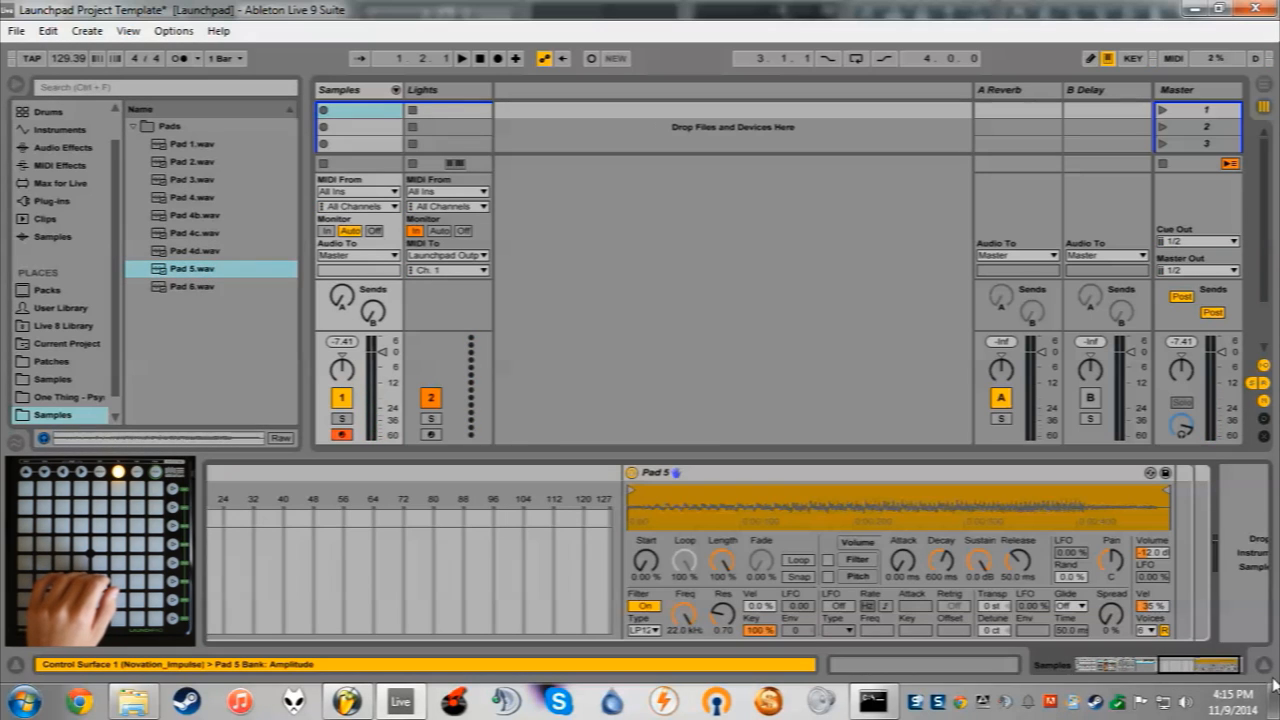
left_click_drag(1018, 566, 1018, 510)
left_click(1186, 667)
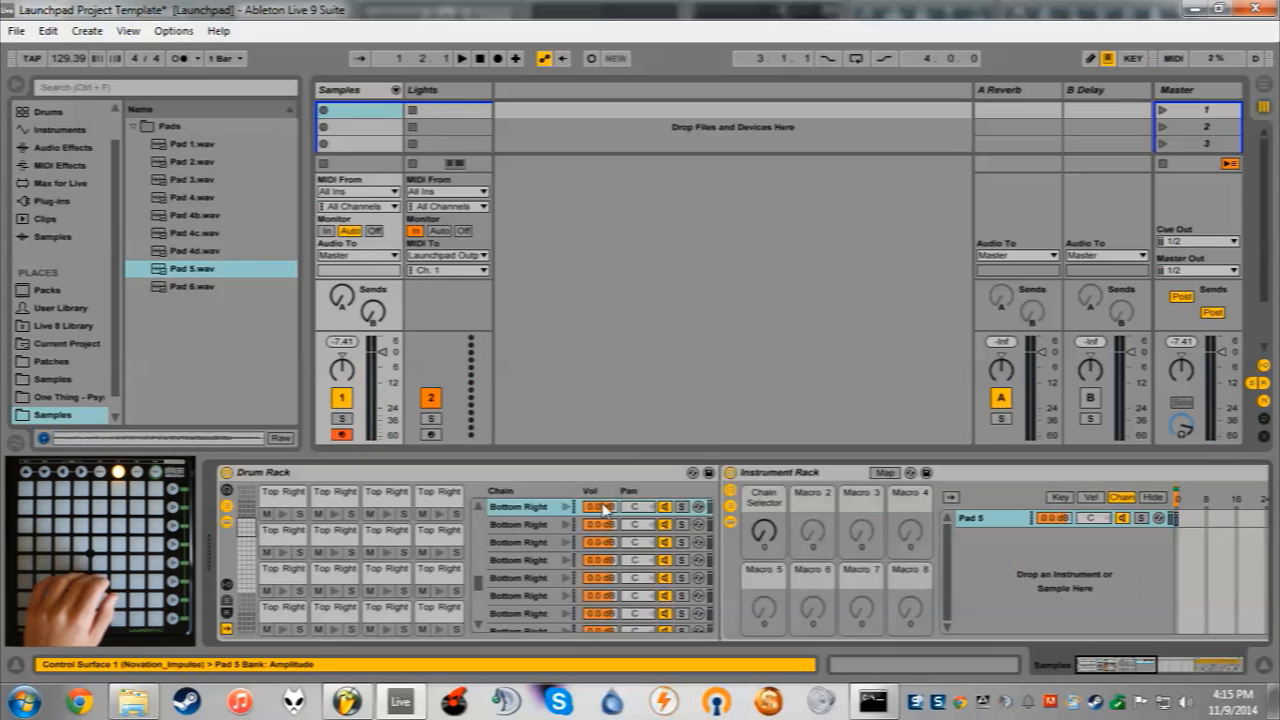
- Load Pad 6.wav with a 60 s Release into the selected Bottom Right pad's Instrument Rack, and collapse the Pads sample folder
left_click(204, 287)
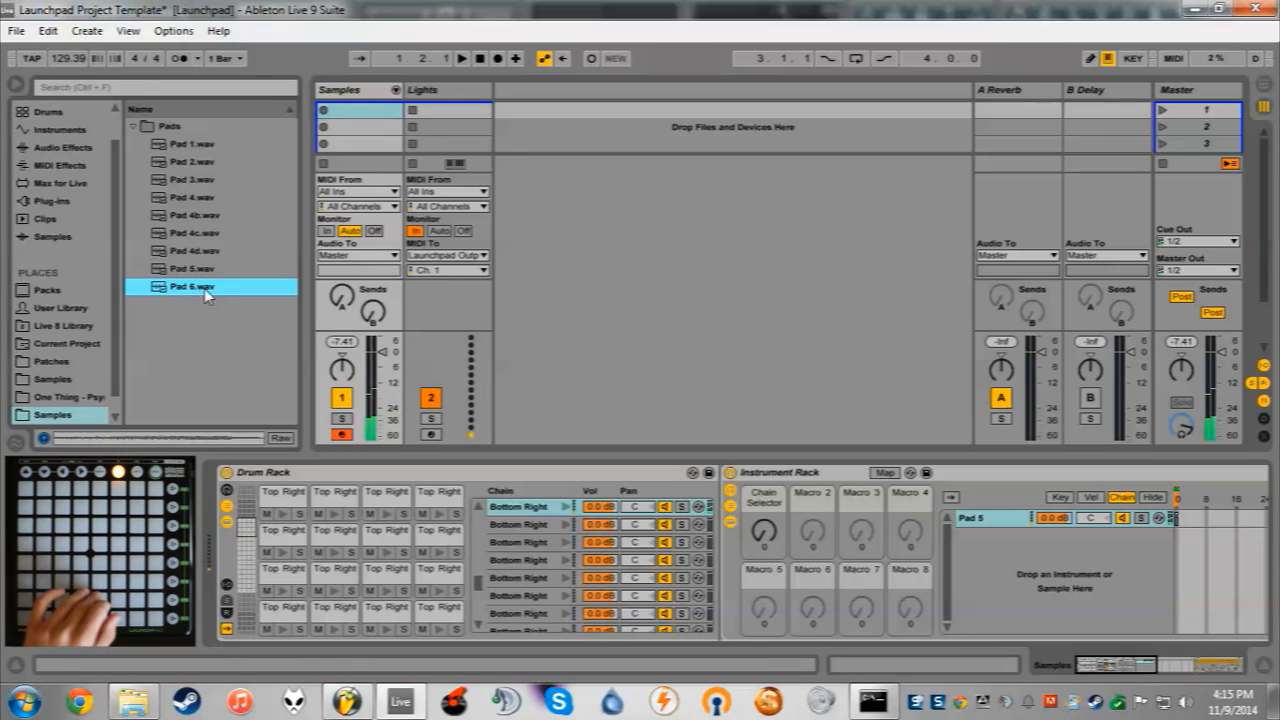
left_click(1160, 667)
left_click_drag(398, 369, 1006, 549)
left_click(1225, 668)
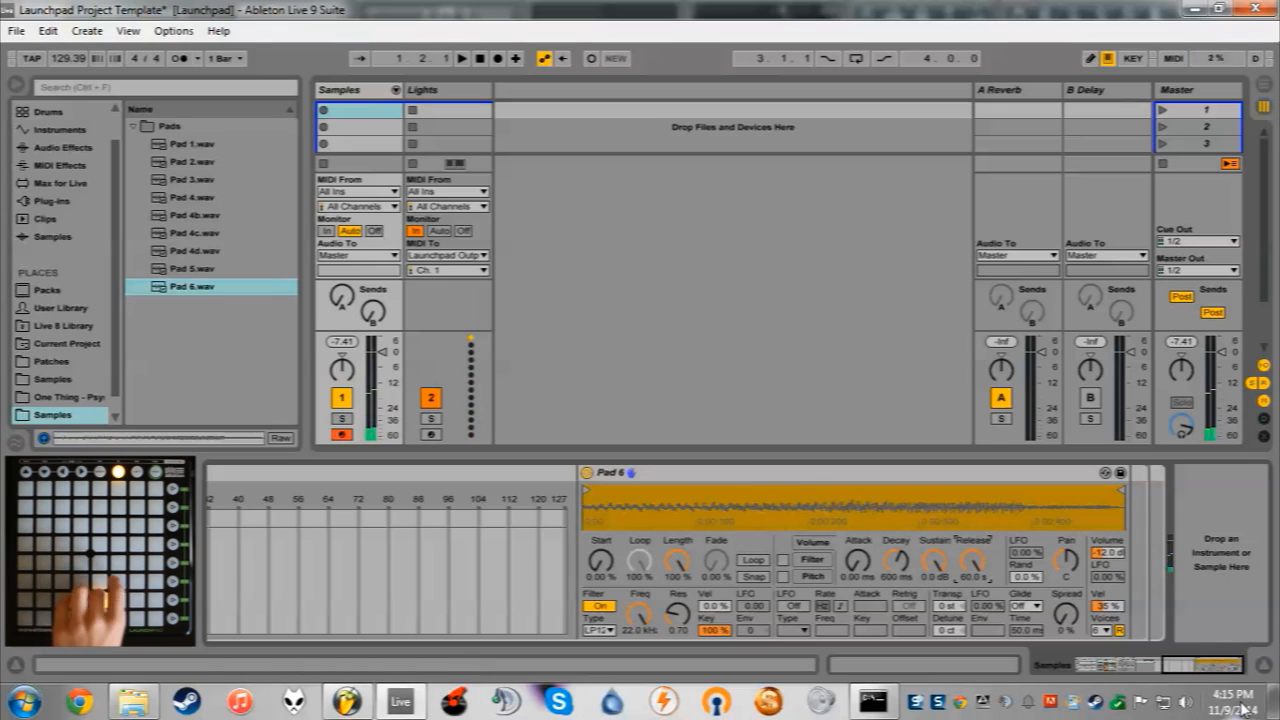
left_click_drag(1202, 662, 894, 662)
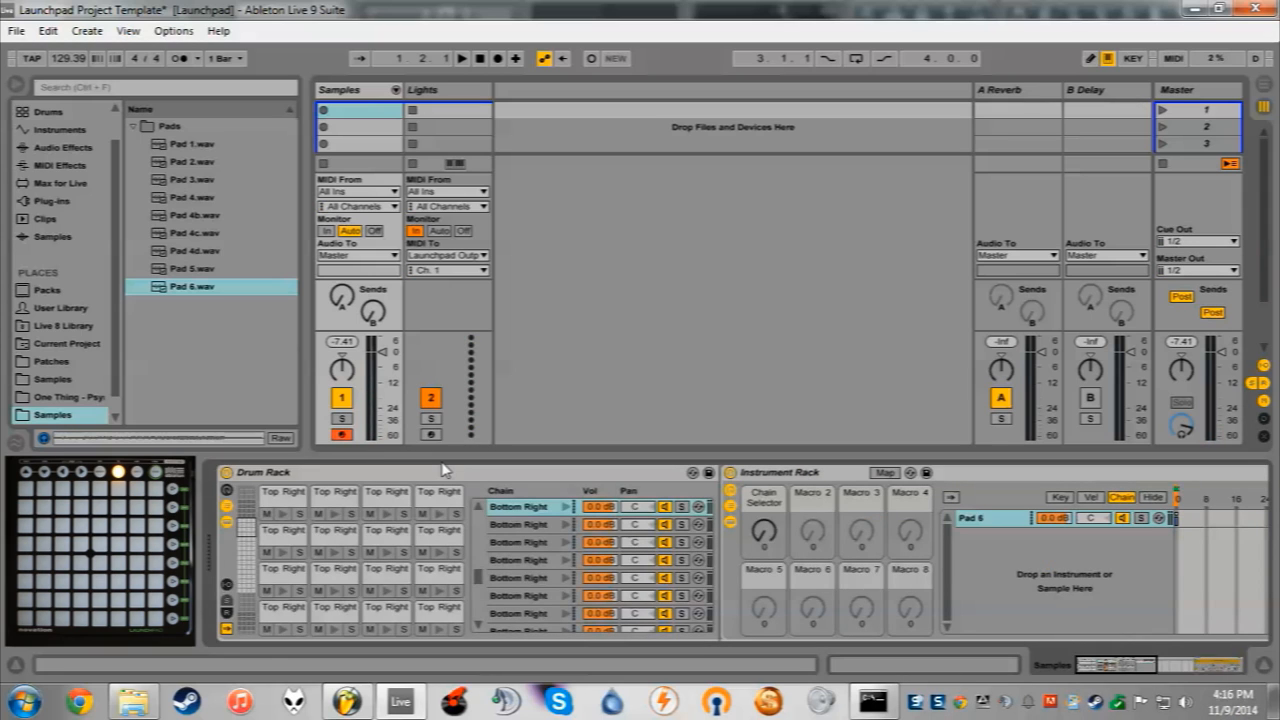
left_click(133, 128)
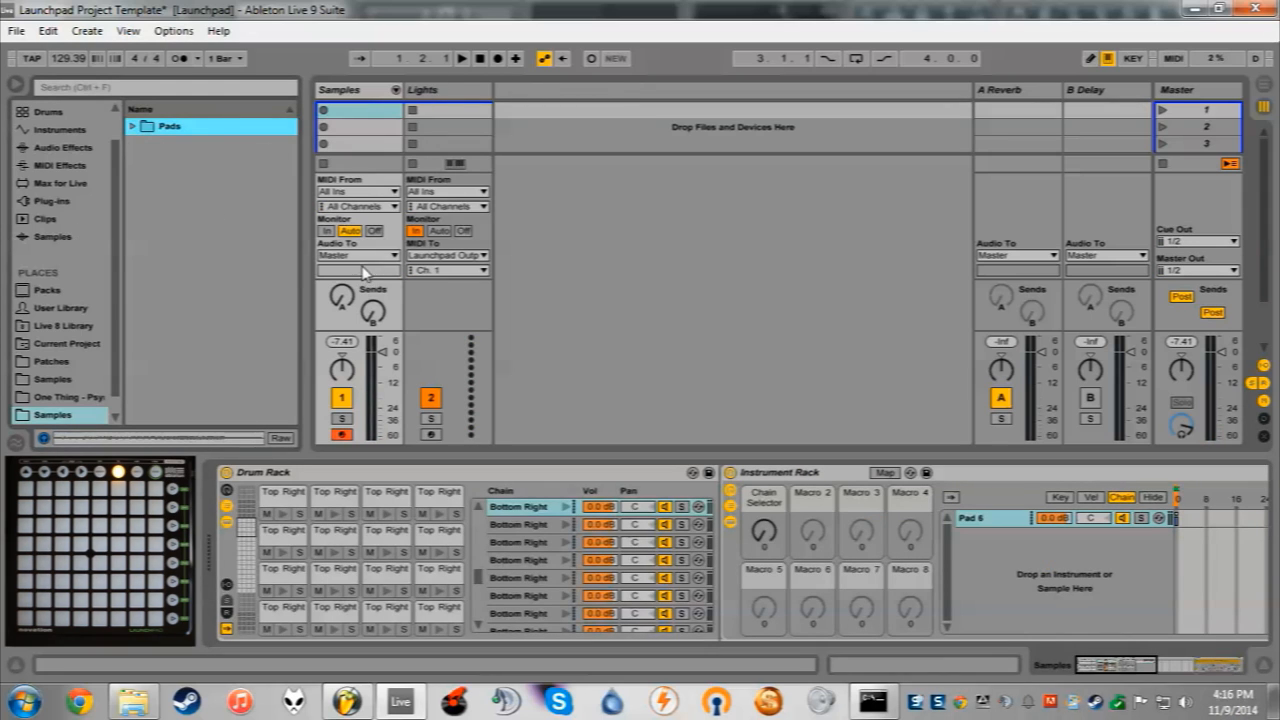
- Examine the Pad 6 chain and its chain zone area in the Instrument Rack beside the Drum Rack
left_click_drag(1140, 664, 1076, 659)
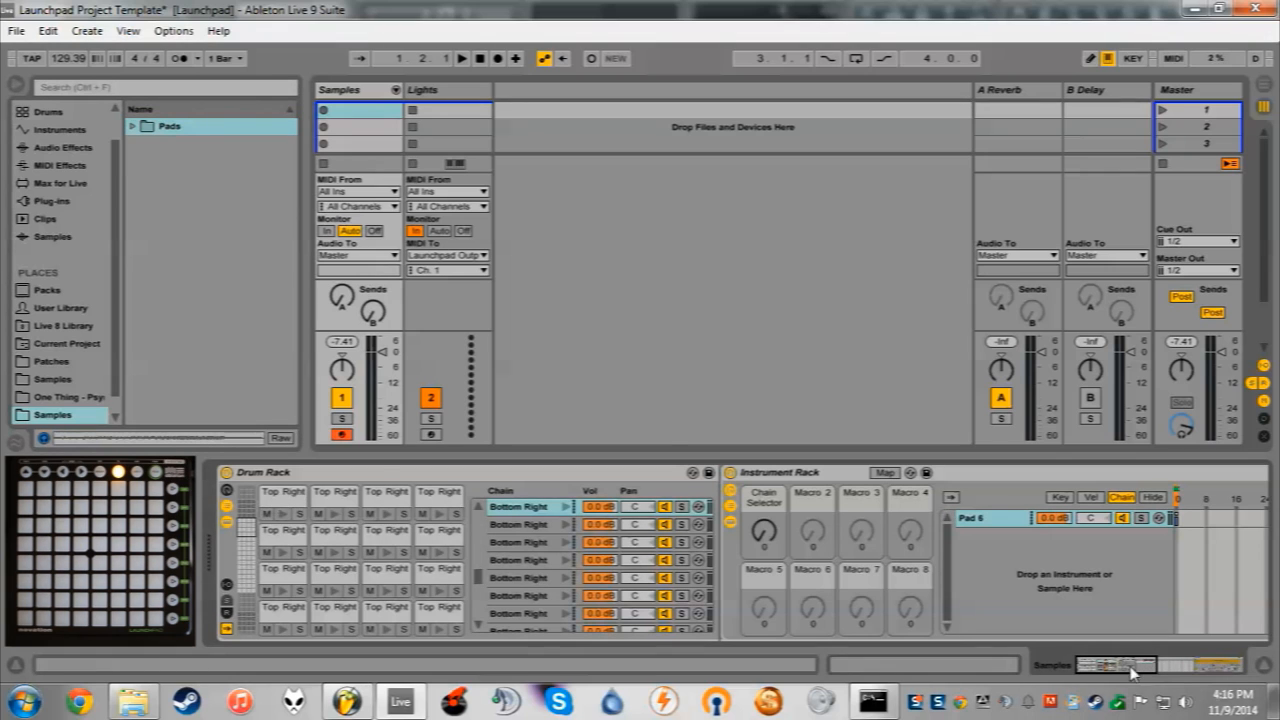
left_click_drag(1133, 673, 1171, 663)
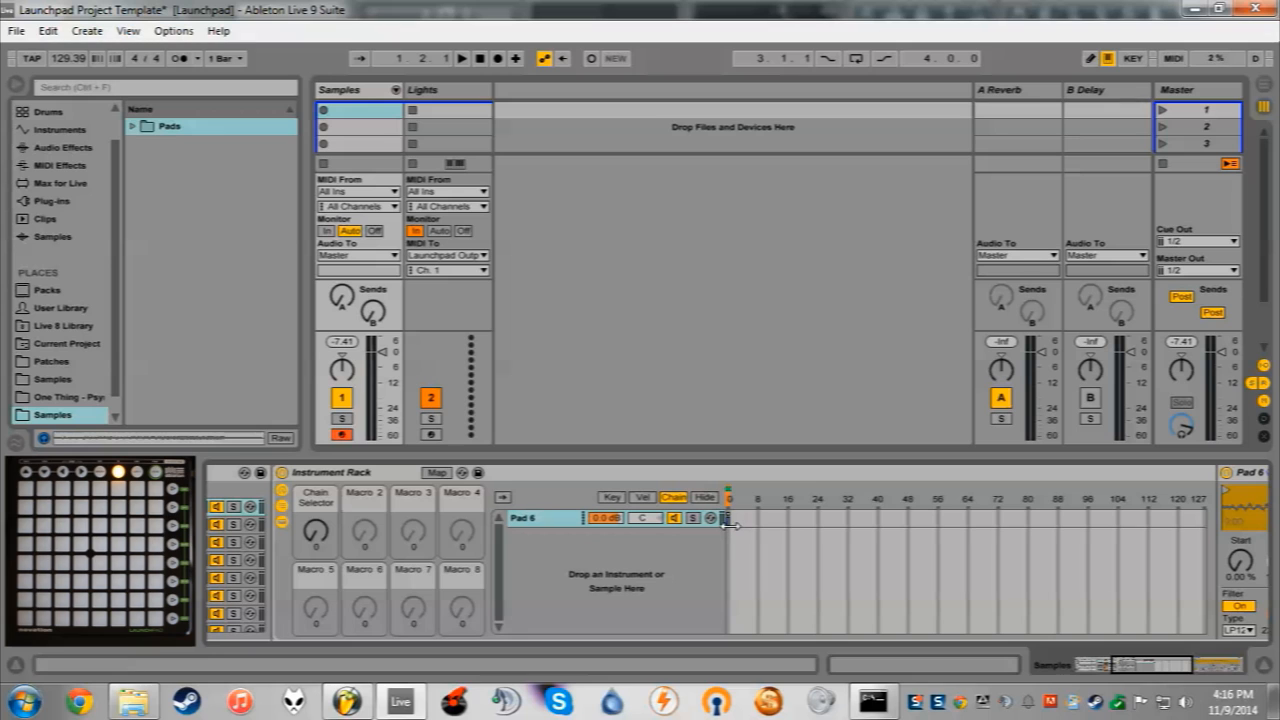
left_click_drag(1184, 664, 1091, 664)
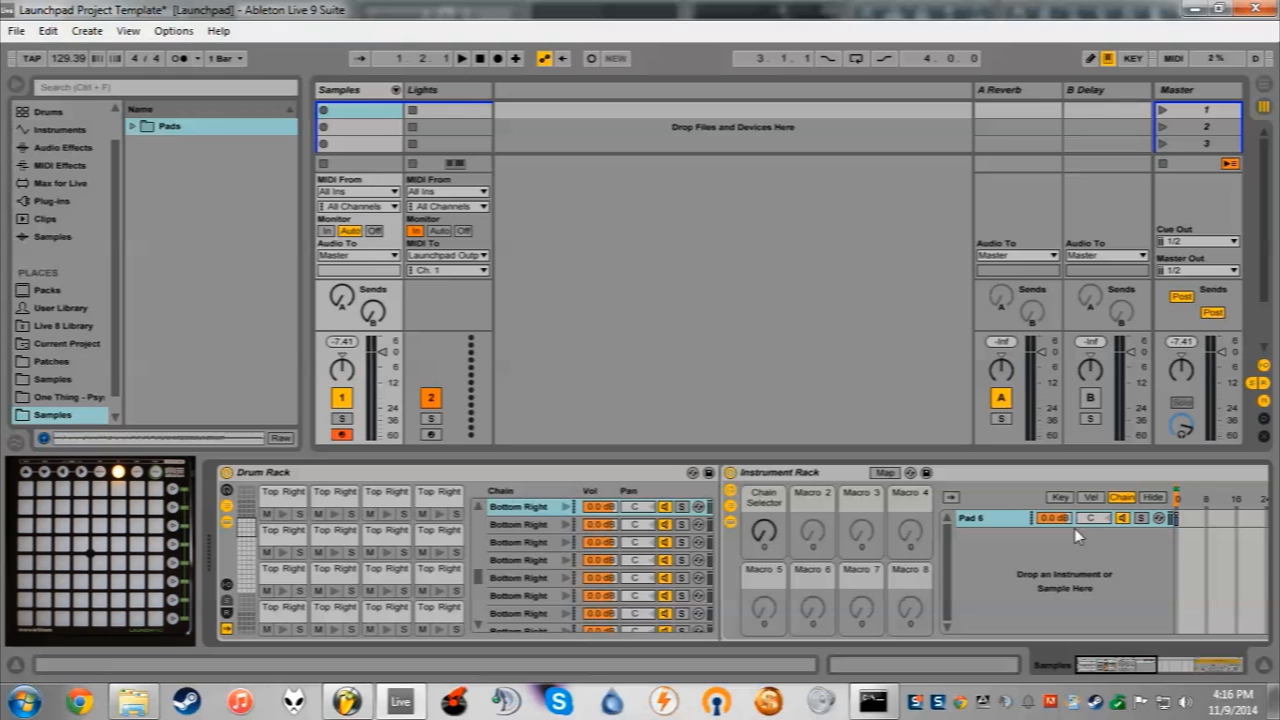
left_click_drag(1137, 665, 1154, 665)
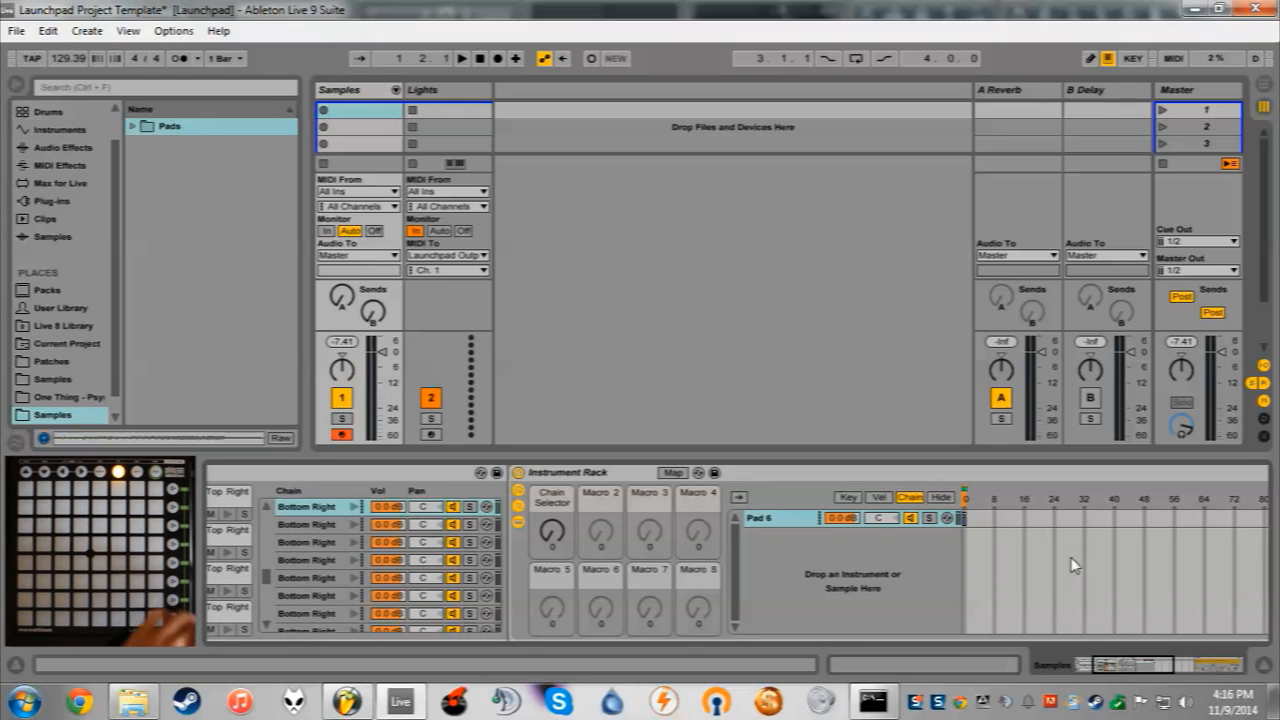
left_click_drag(1156, 662, 1092, 657)
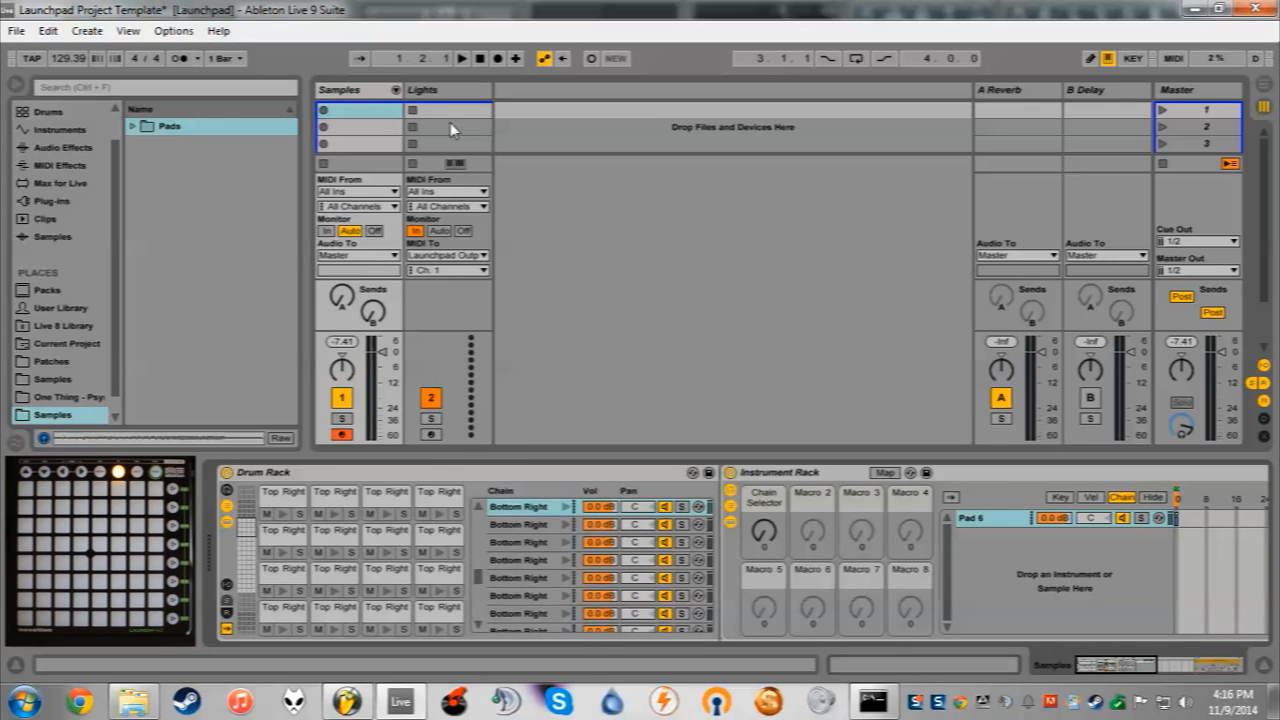
- Set the Lights track's monitoring to In and route its MIDI output to Launchpad Output (Launchpad) on Ch. 1
left_click(415, 90)
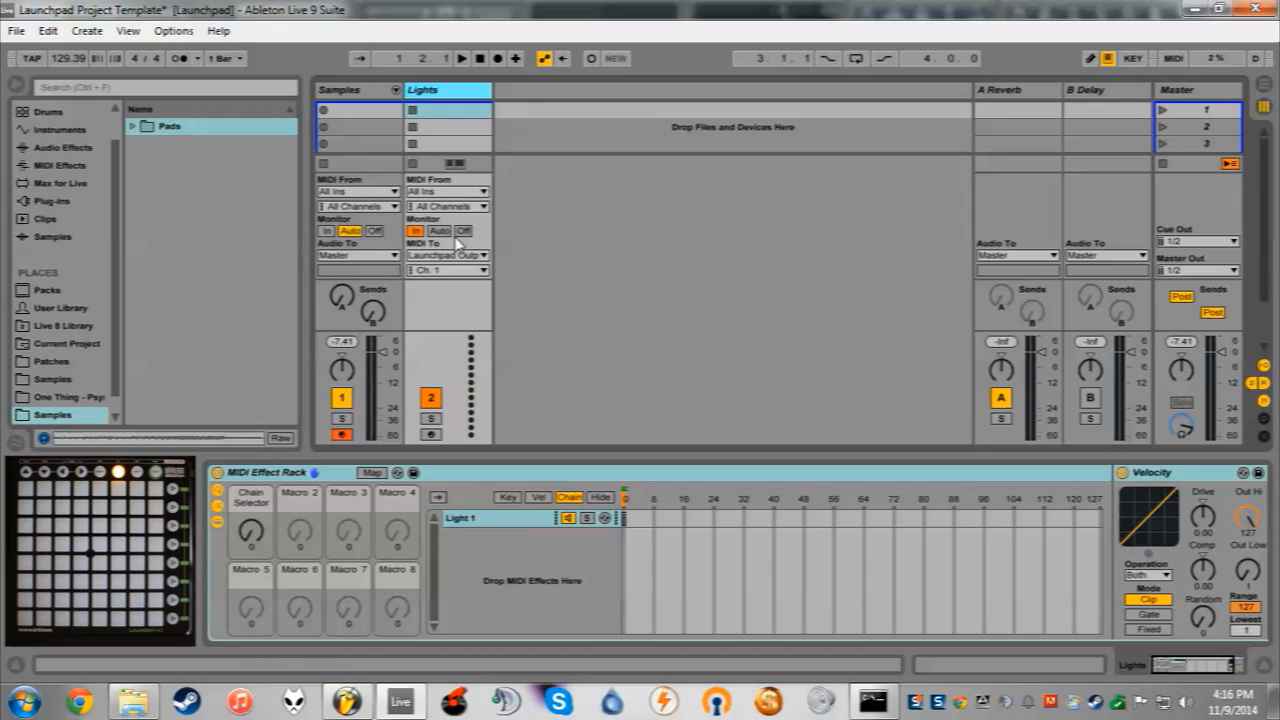
left_click(415, 236)
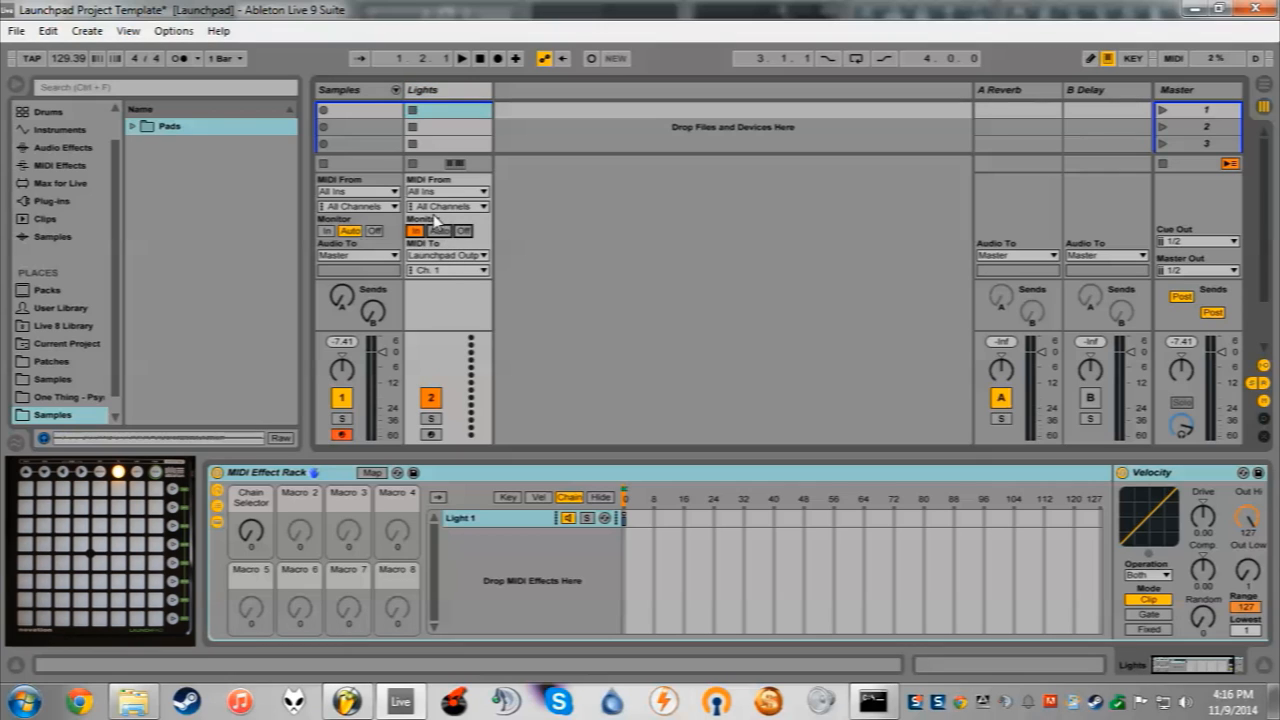
left_click(451, 257)
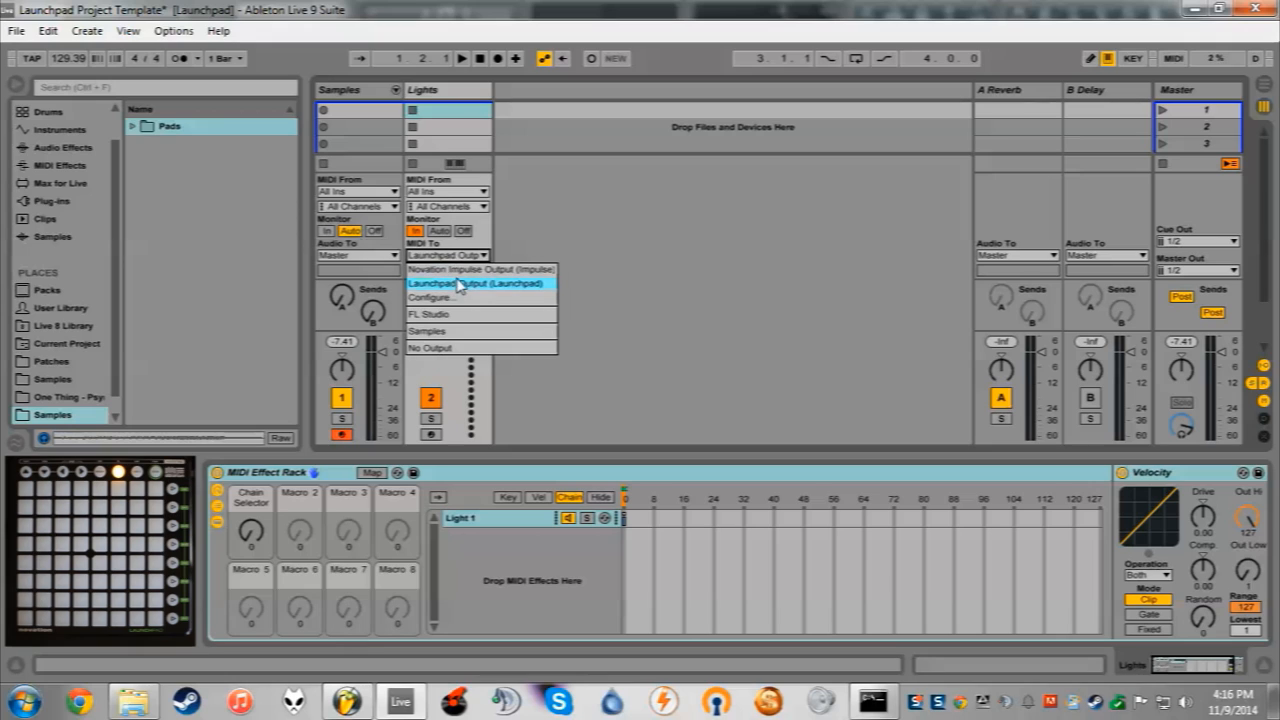
left_click(467, 285)
left_click(455, 271)
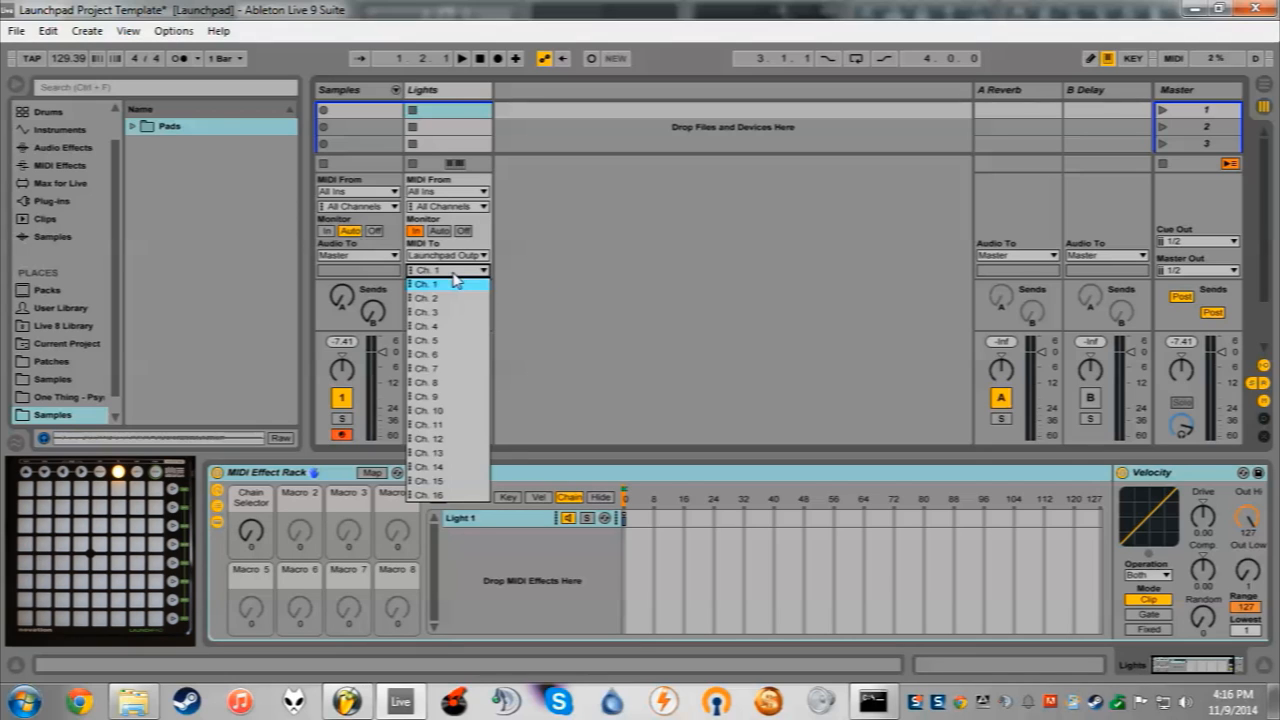
left_click(456, 286)
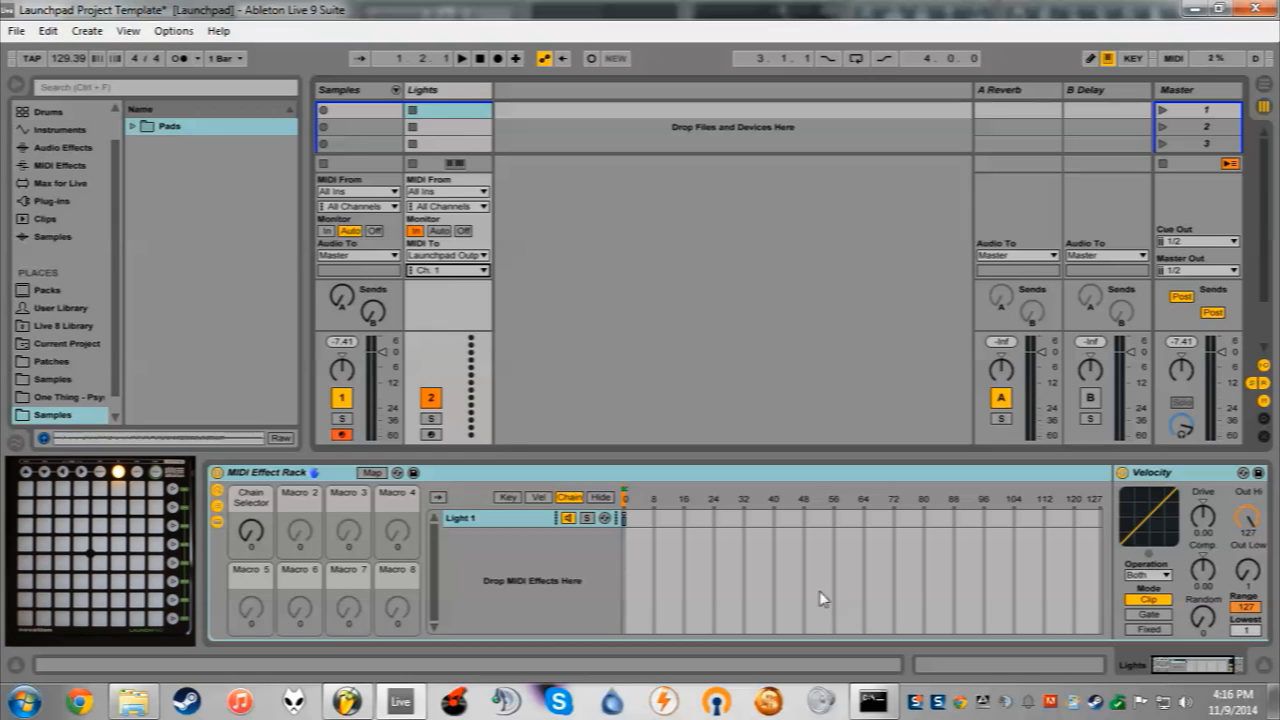
- Examine the Lights track's MIDI Effect Rack with its Light 1 chain and Velocity effect, comparing it with the Samples track's devices
left_click_drag(1136, 675, 1172, 666)
left_click(368, 92)
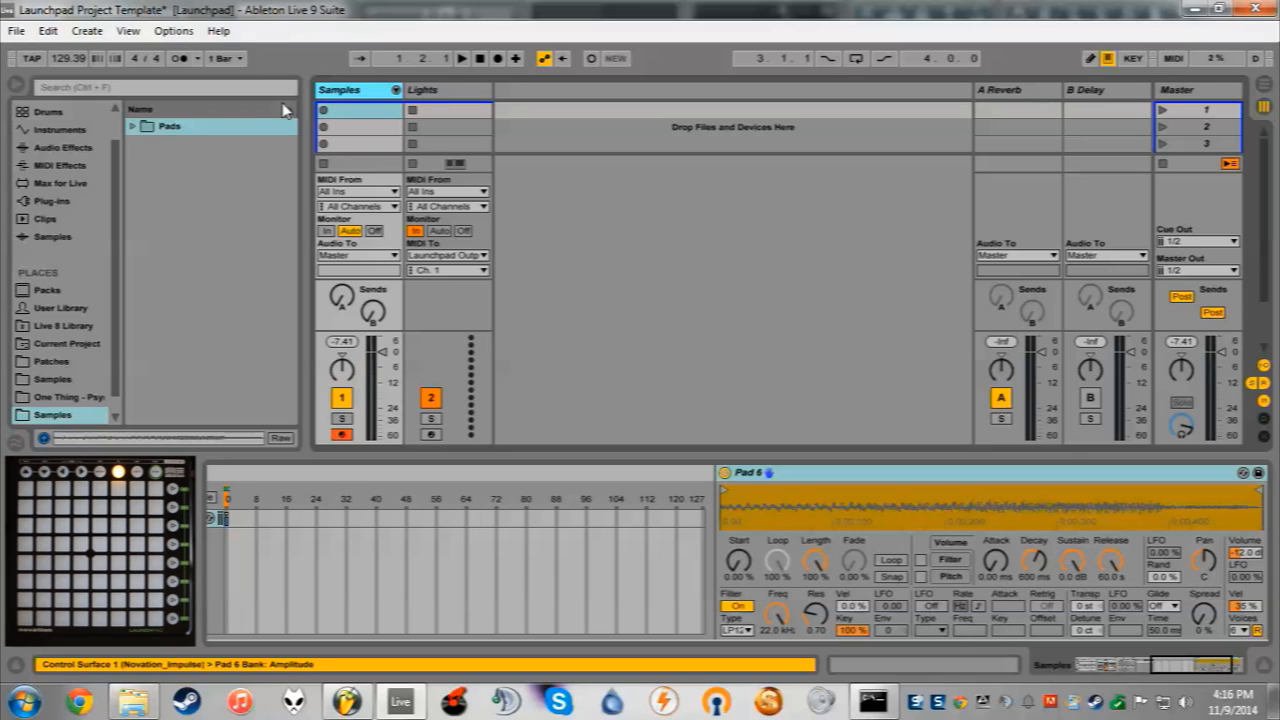
left_click(430, 92)
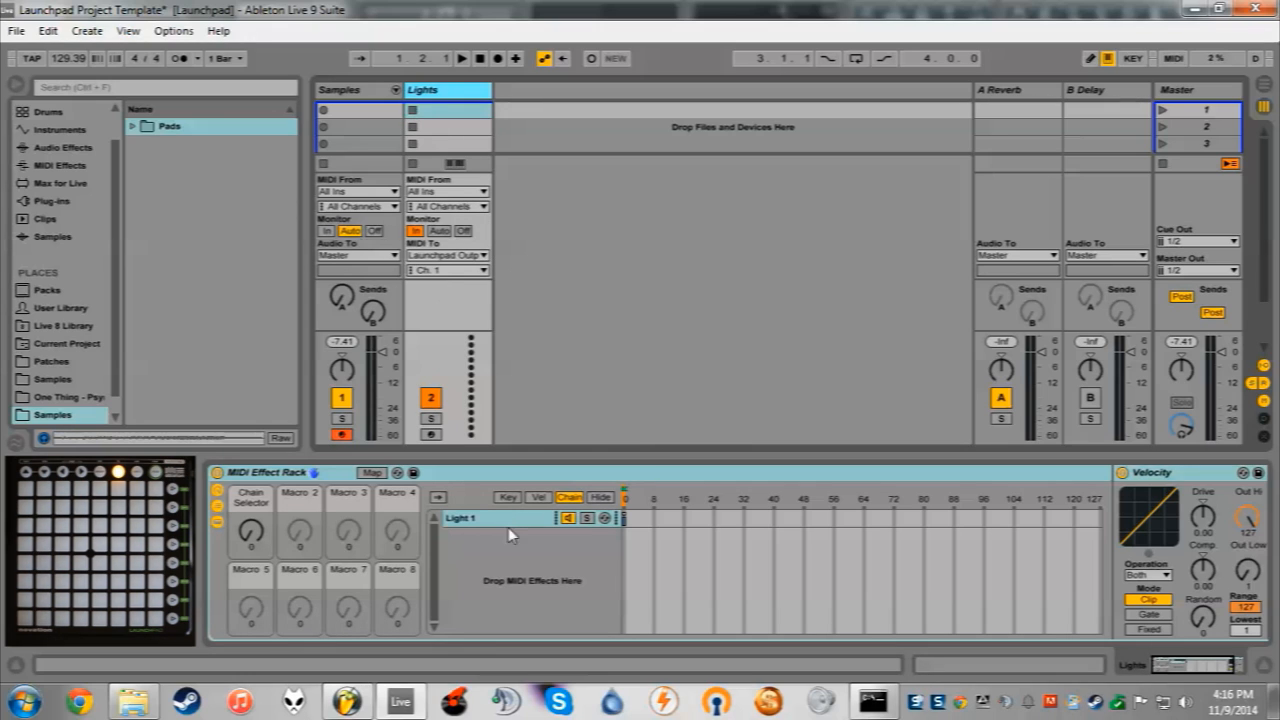
left_click_drag(1179, 664, 1165, 664)
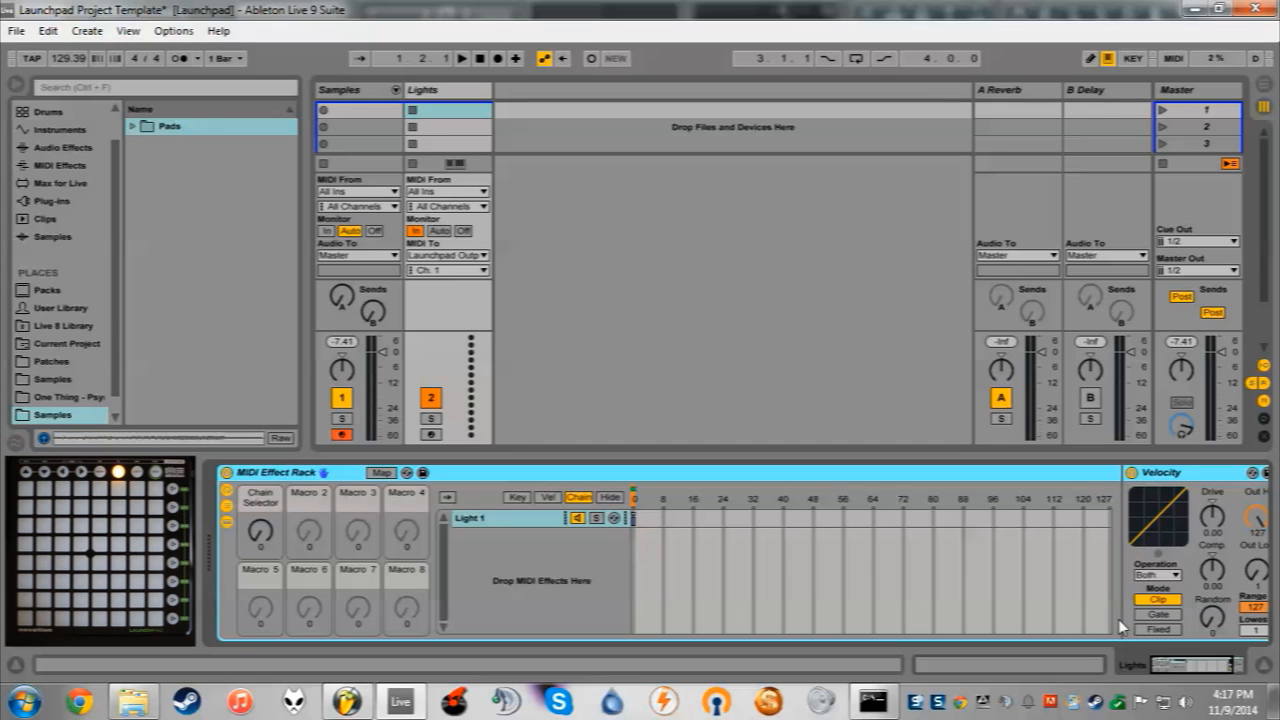
mouse_move(1163, 667)
left_mouse_down()
mouse_move(1185, 663)
mouse_move(1147, 662)
left_mouse_up()
left_click_drag(1173, 665, 1193, 672)
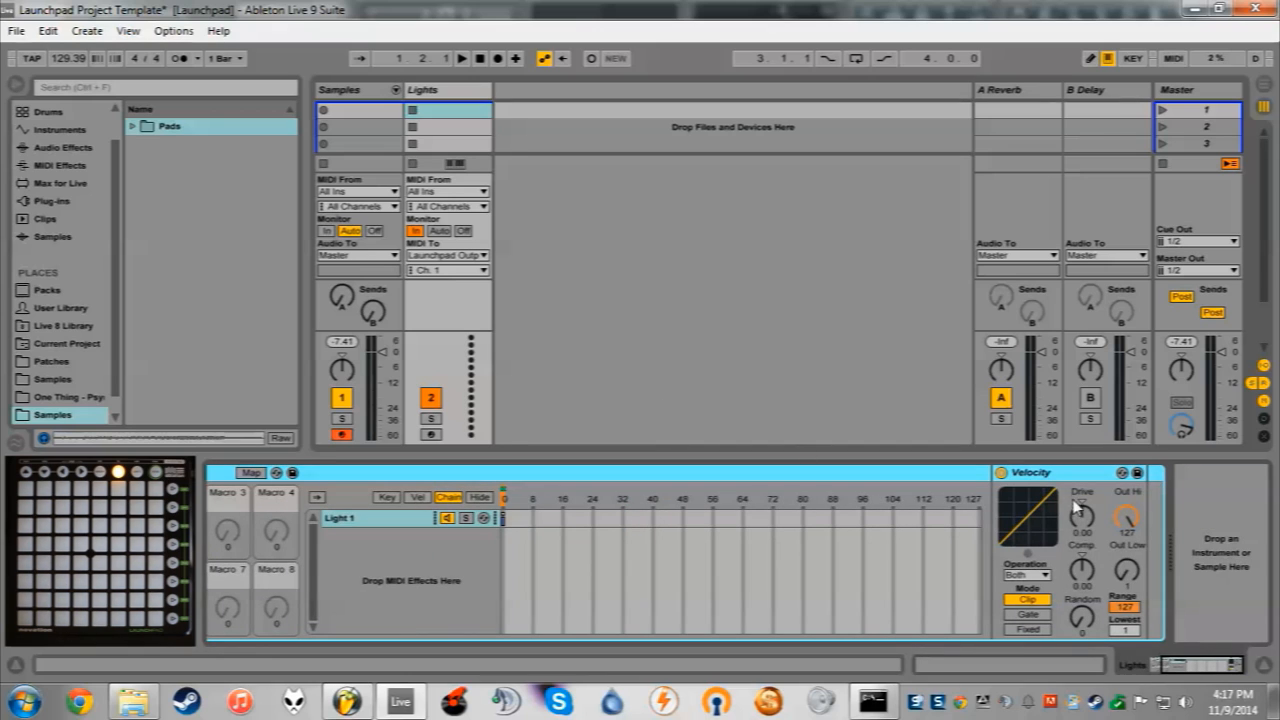
left_click_drag(1189, 667, 1163, 666)
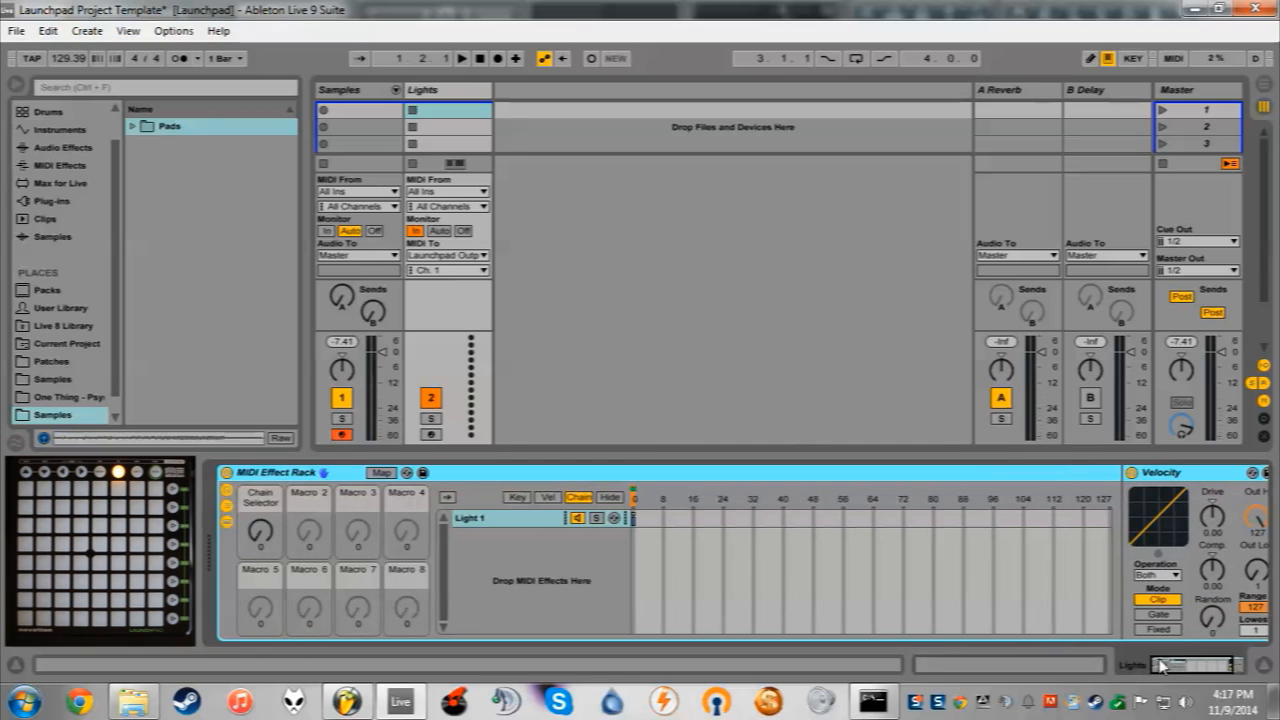
left_click(508, 519)
left_click(460, 96)
left_click(366, 95)
left_click(455, 97)
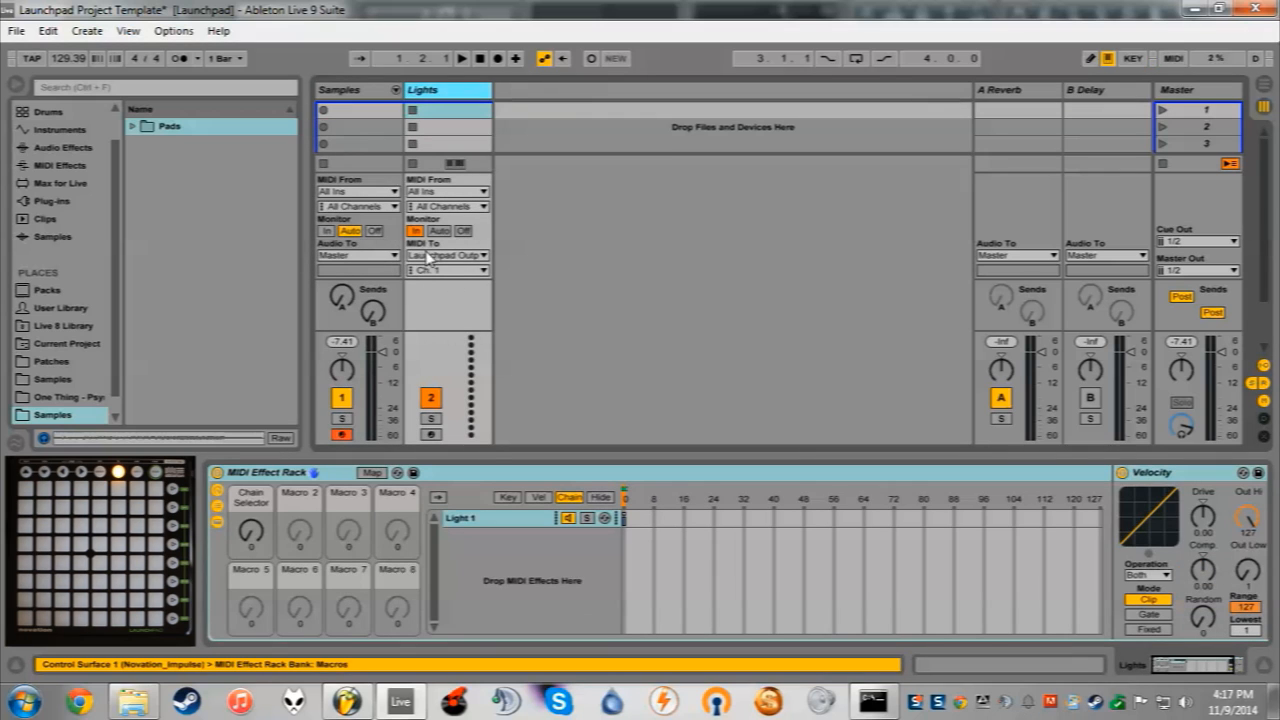
mouse_move(1182, 668)
left_mouse_down()
mouse_move(1198, 668)
mouse_move(1157, 667)
left_mouse_up()
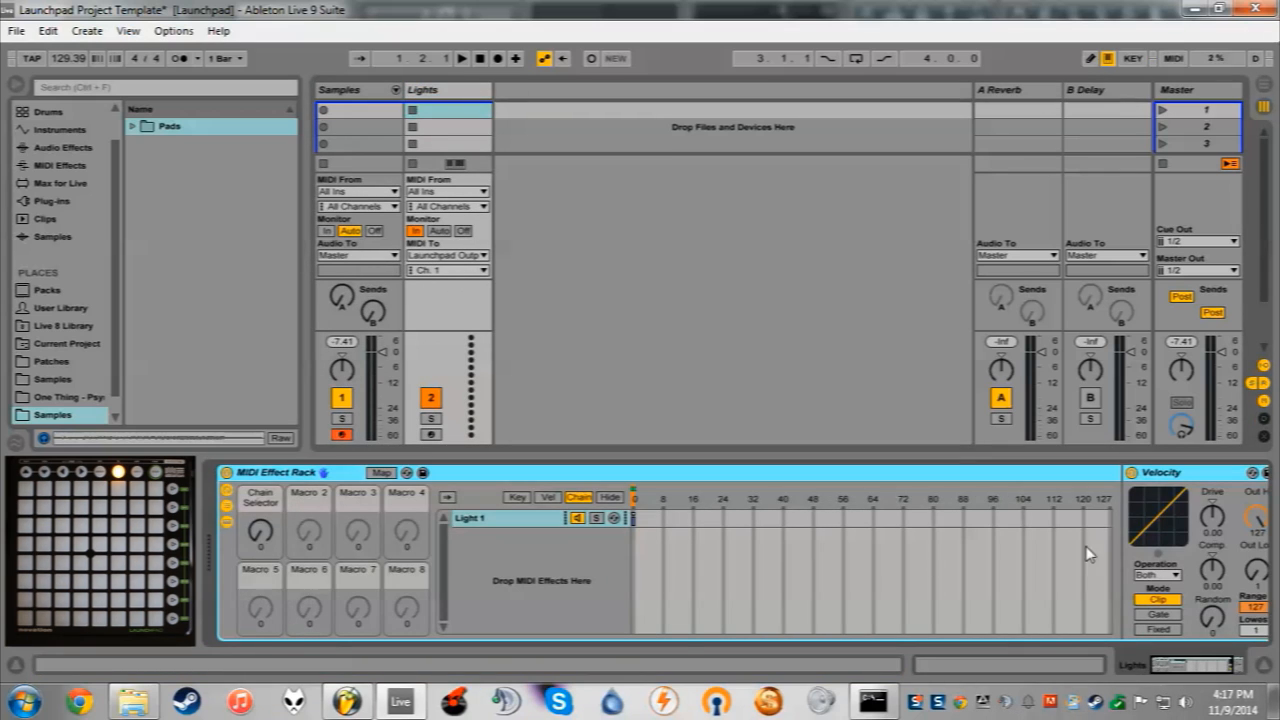
left_click_drag(1174, 668, 1157, 667)
left_click(366, 92)
left_click(436, 96)
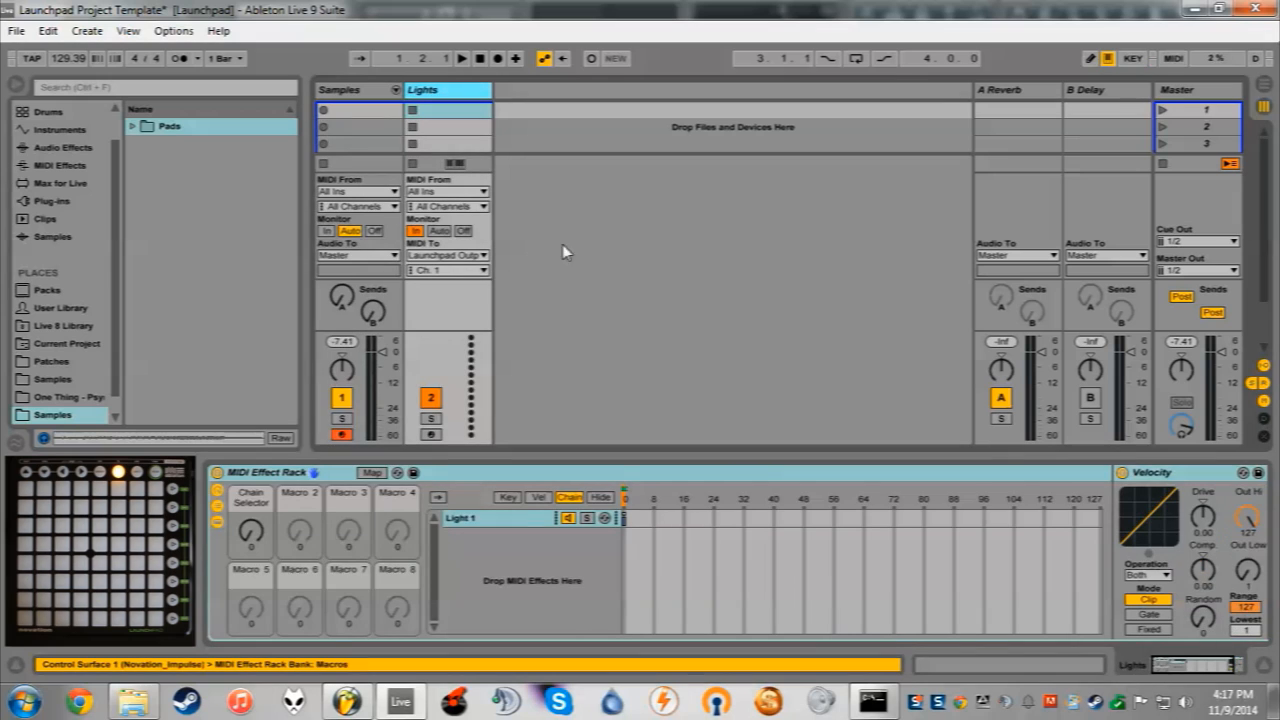
- Create a new empty chain below Light 1 in the Lights track's MIDI Effect Rack
mouse_move(625, 505)
left_mouse_down()
mouse_move(660, 503)
mouse_move(536, 541)
left_mouse_up()
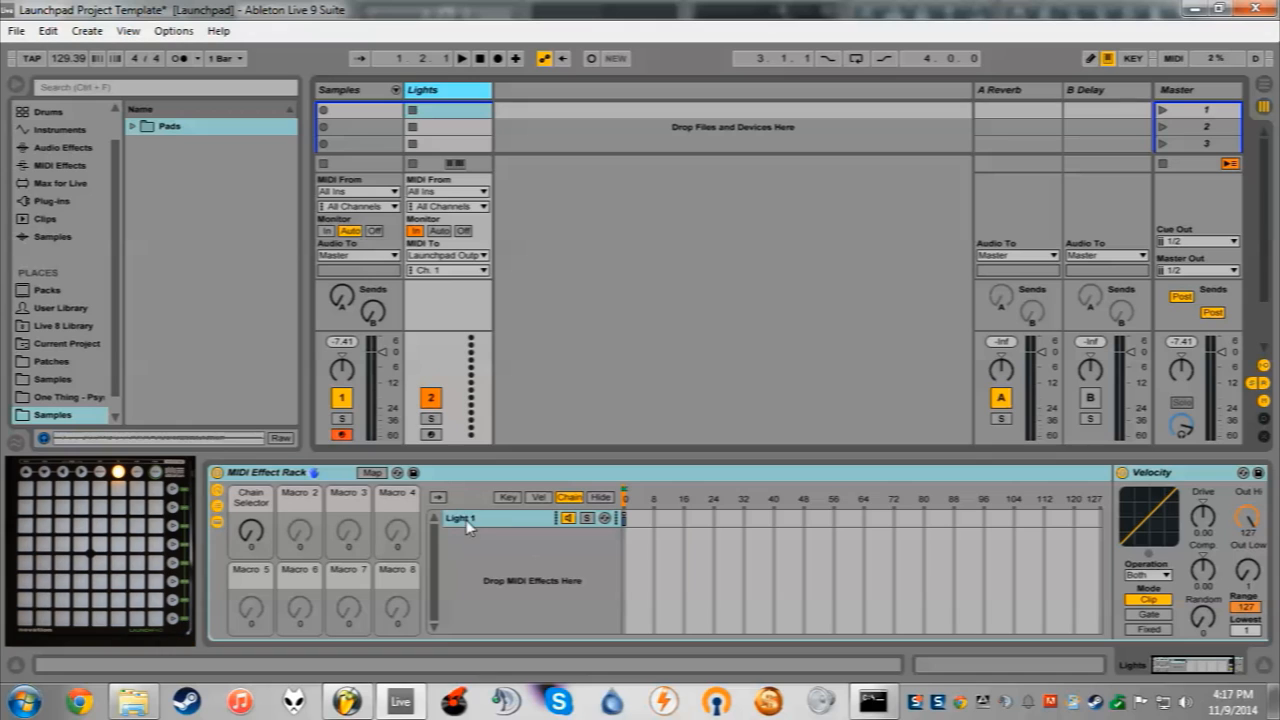
right_click(487, 545)
left_click(528, 615)
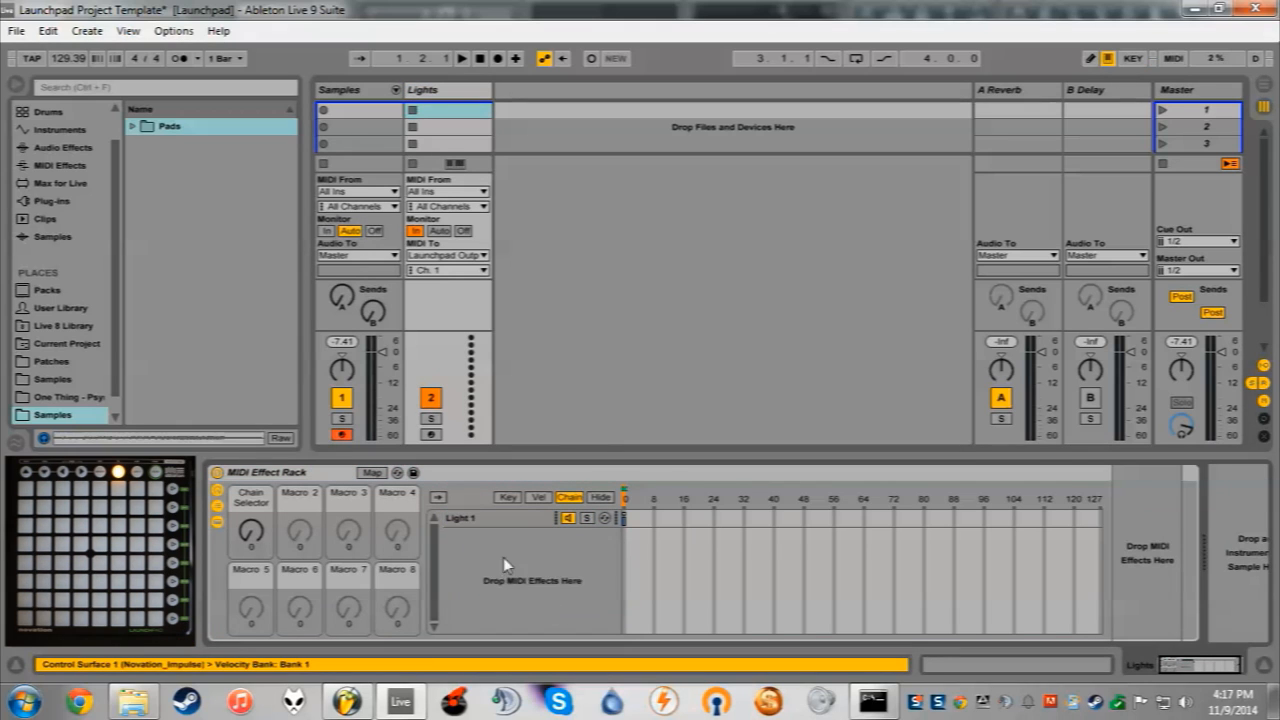
- Create a chain named Pad 1 in the Lights track's MIDI Effect Rack and delete the Light 1 chain
right_click(495, 537)
left_click(552, 300)
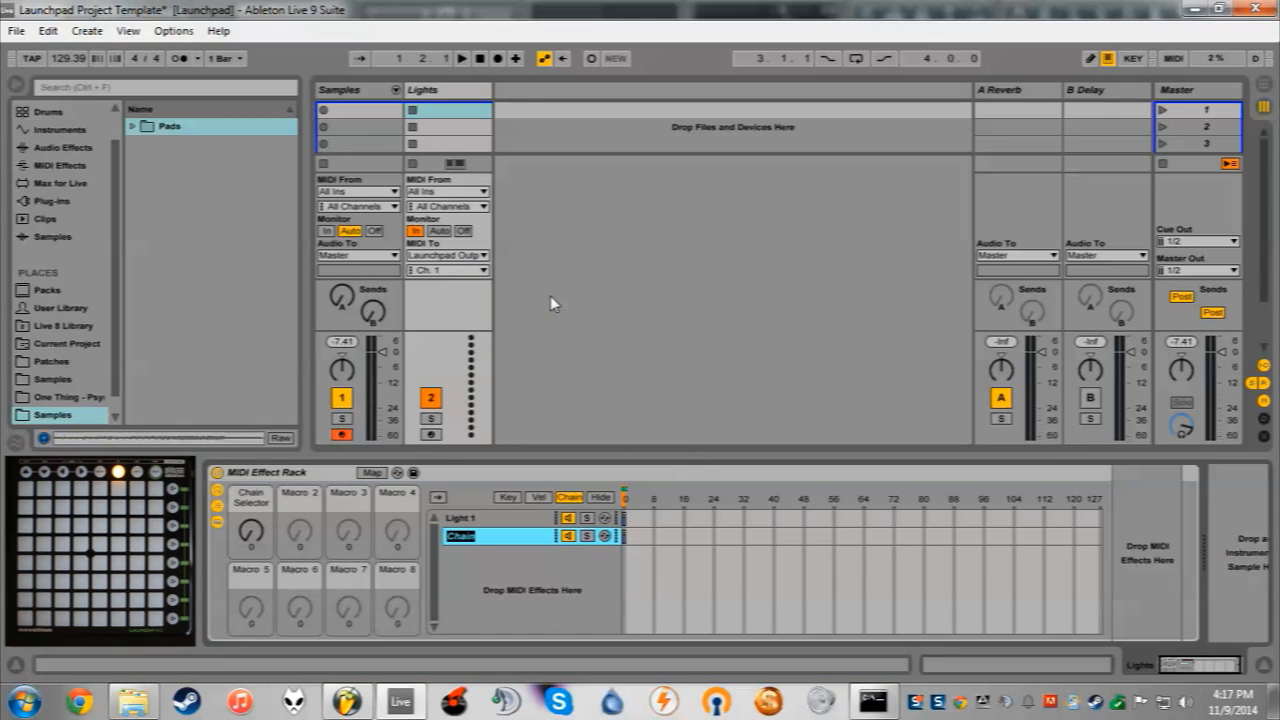
type("Pad 1")
key("Return")
right_click(484, 517)
left_click(562, 239)
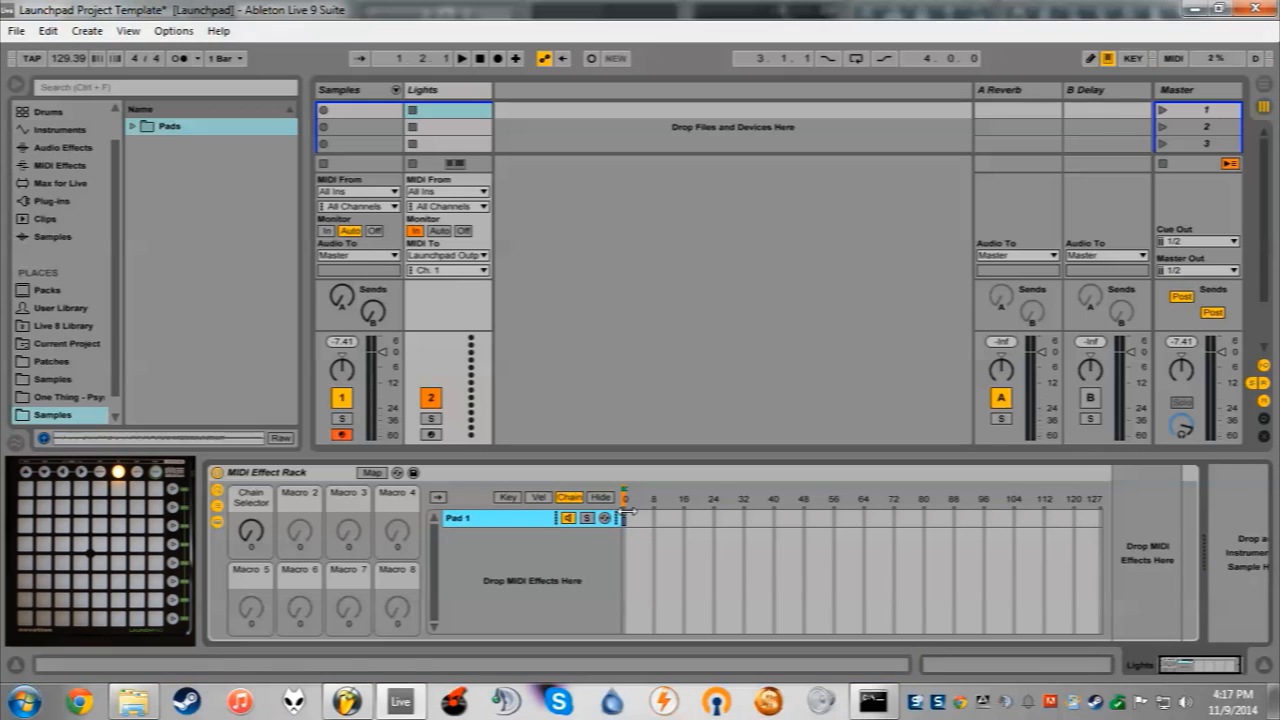
- Show the rack's key zones and add the Velocity MIDI effect to the Pad 1 chain
left_click(508, 497)
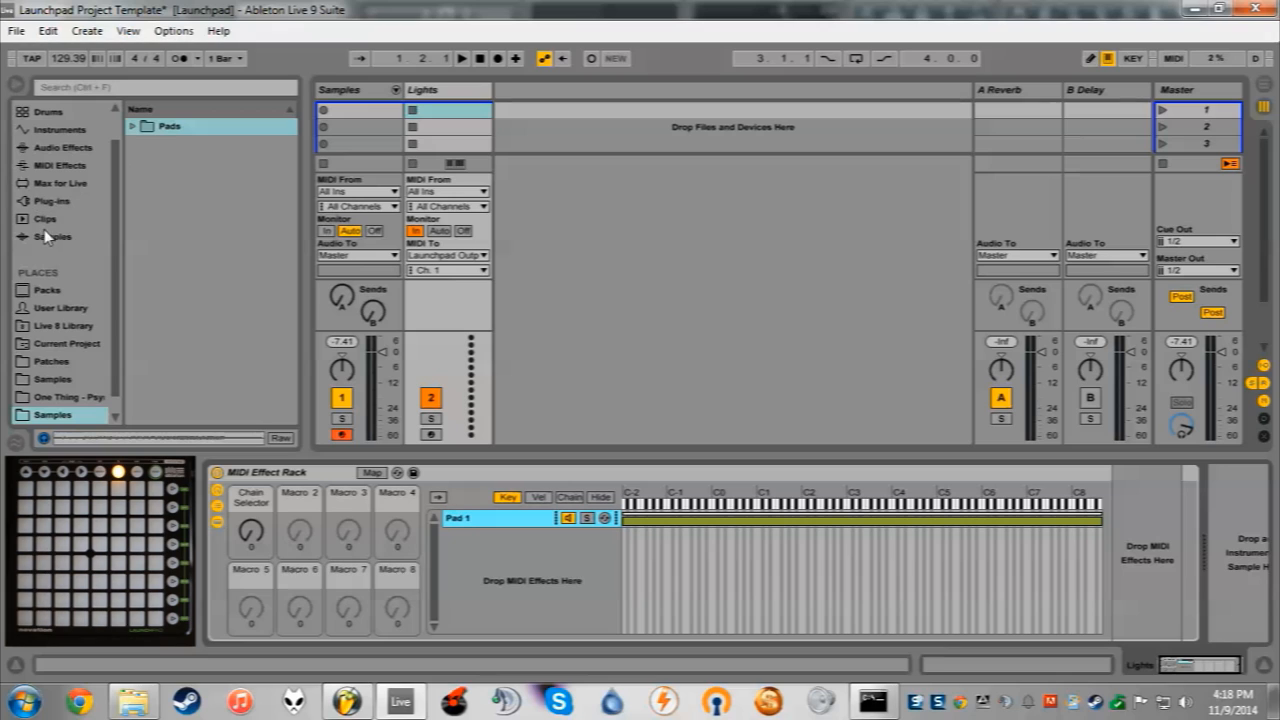
left_click(50, 166)
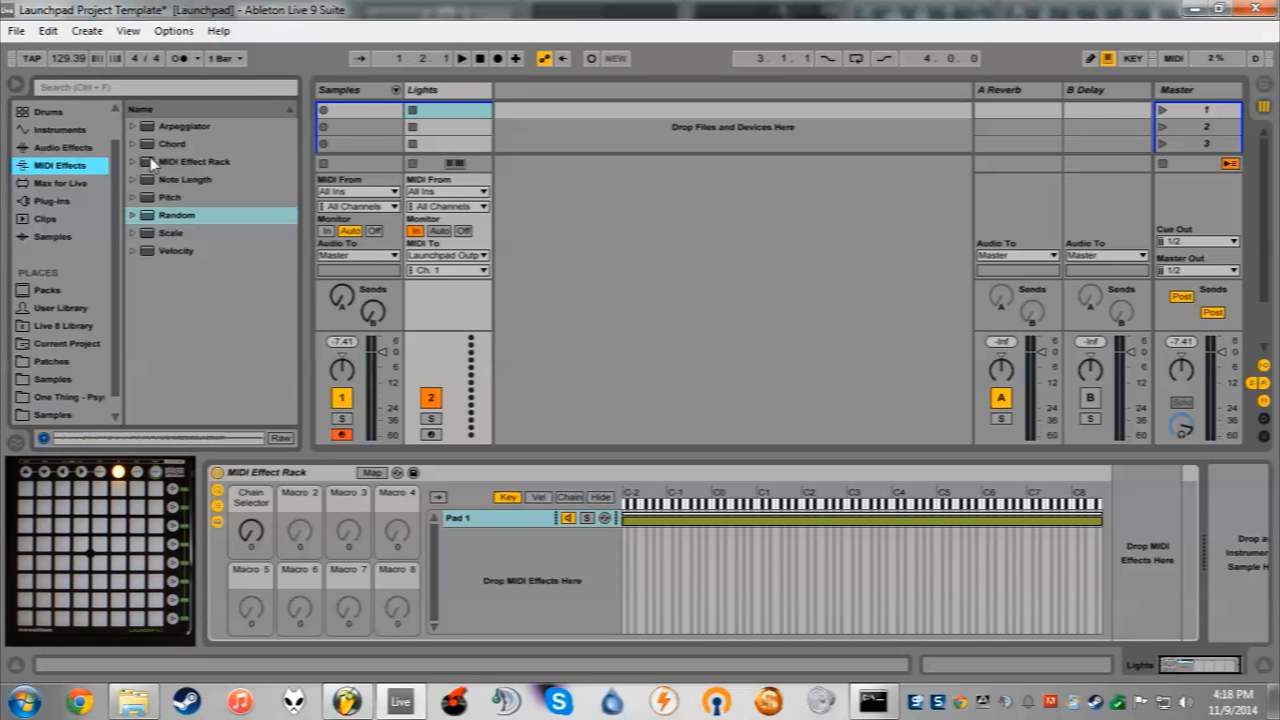
left_click(150, 254)
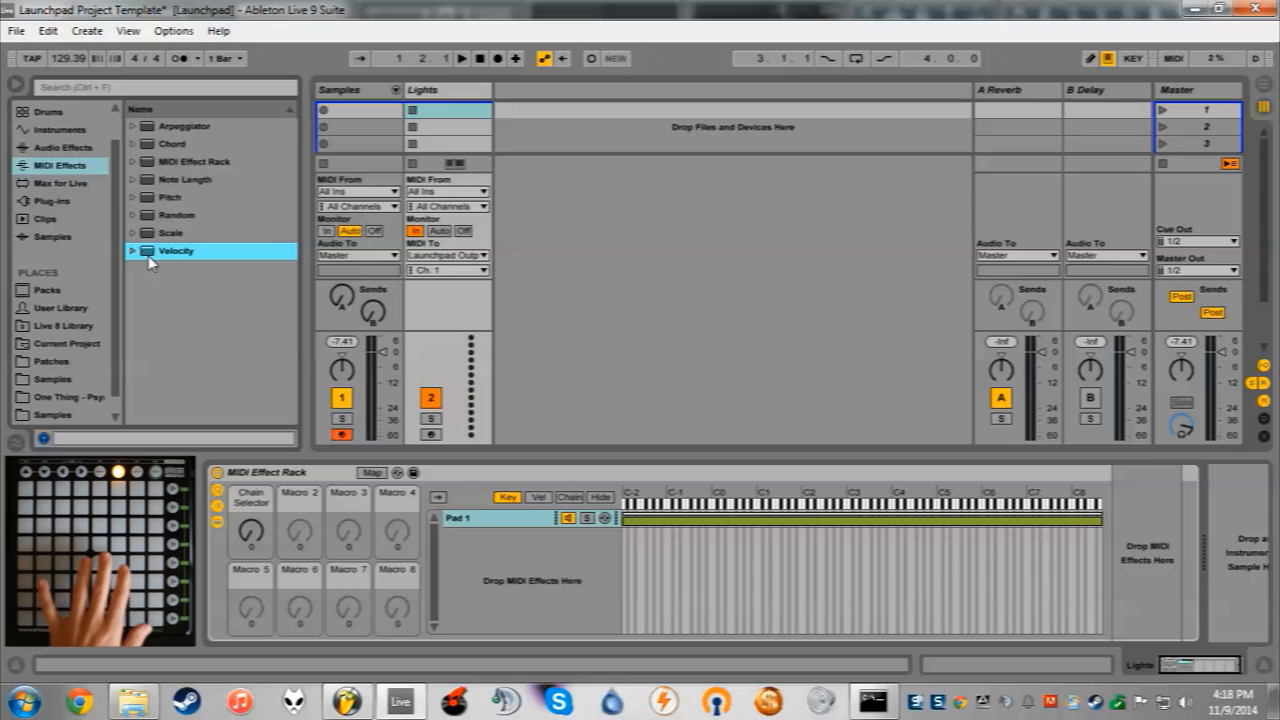
left_click_drag(147, 256, 1123, 501)
left_click_drag(1158, 555, 1158, 555)
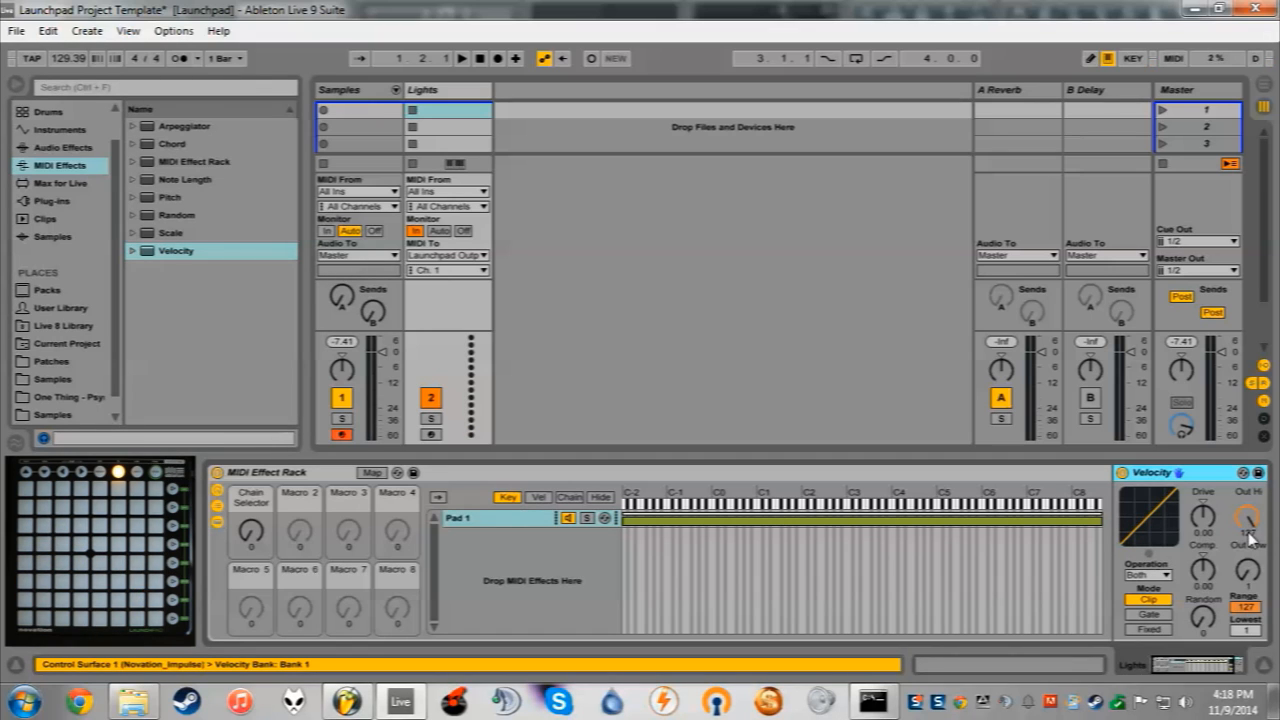
- Try Out Hi values of 60 and 30 on Pad 1's Velocity effect to test the Launchpad light colour
mouse_move(1250, 538)
left_mouse_down()
mouse_move(1250, 635)
mouse_move(1247, 518)
left_mouse_up()
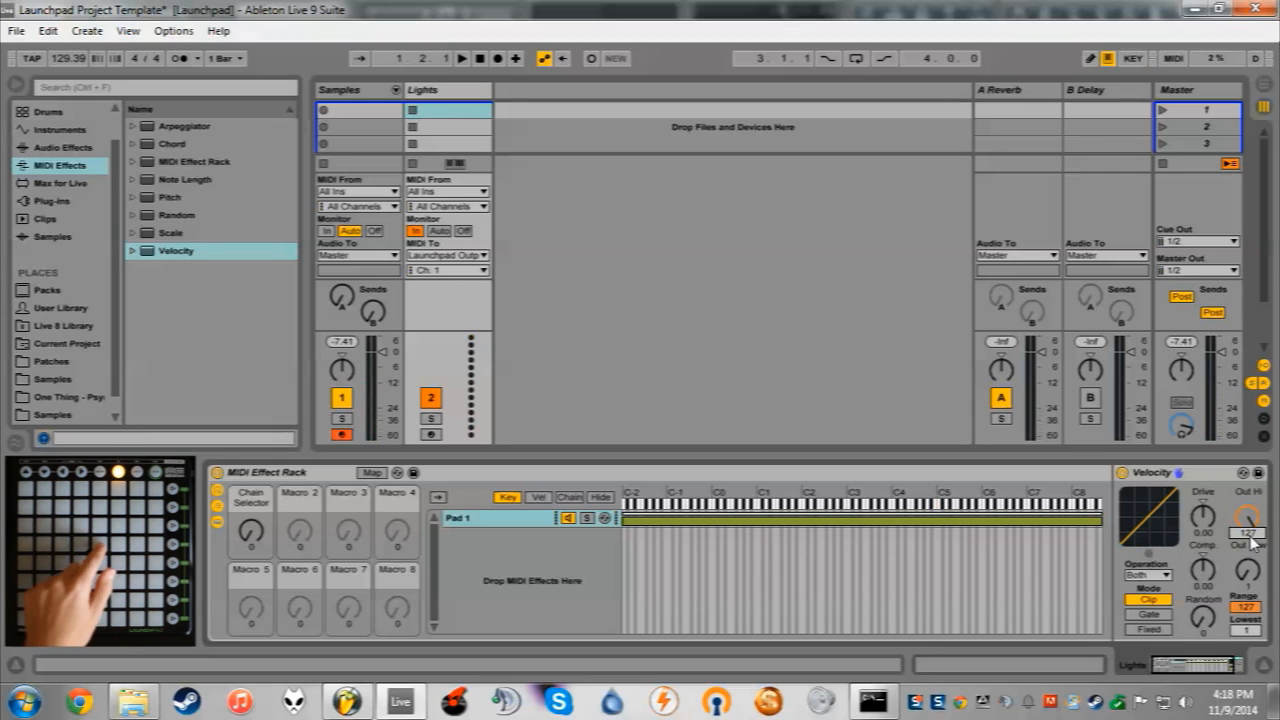
key("Return")
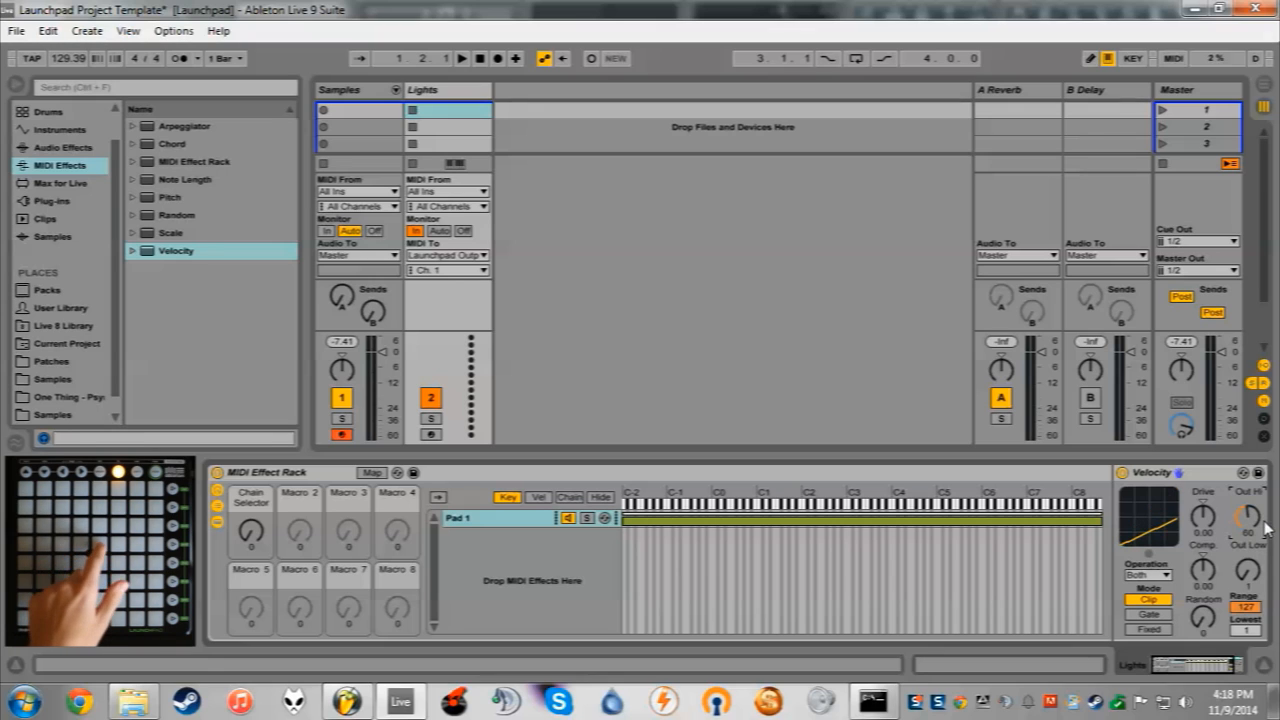
left_click(1253, 530)
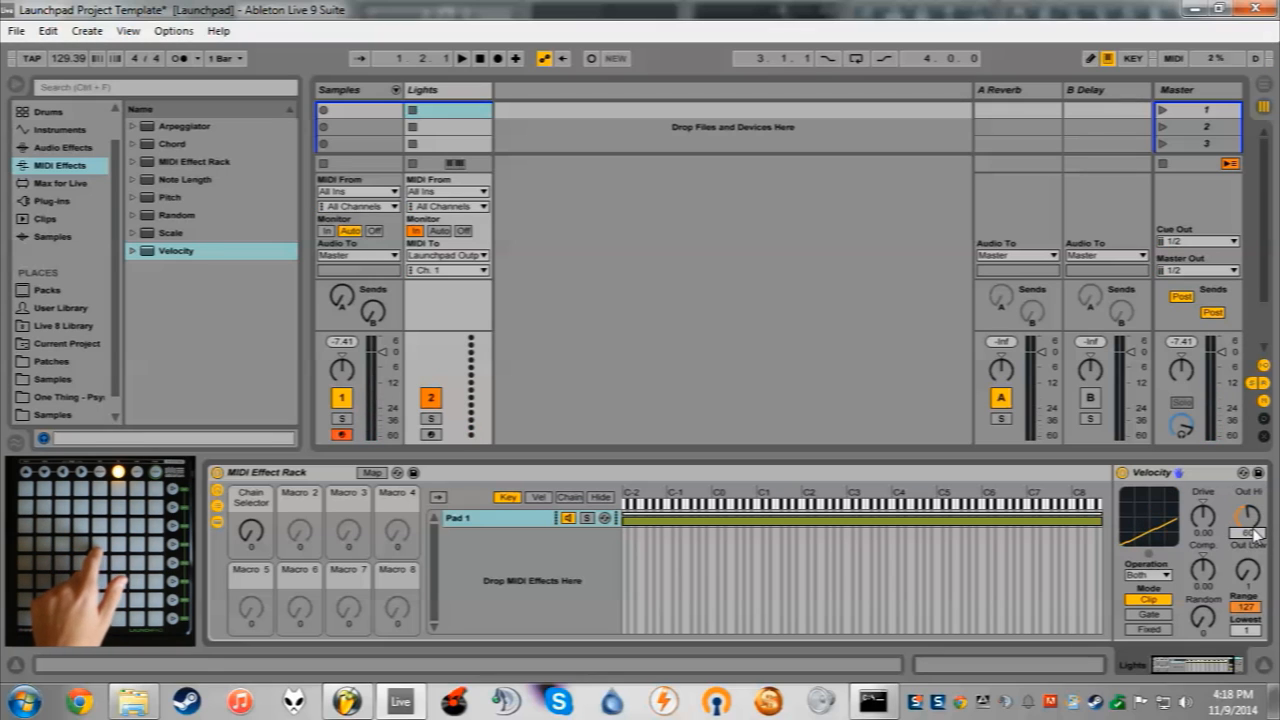
type("30")
key("Return")
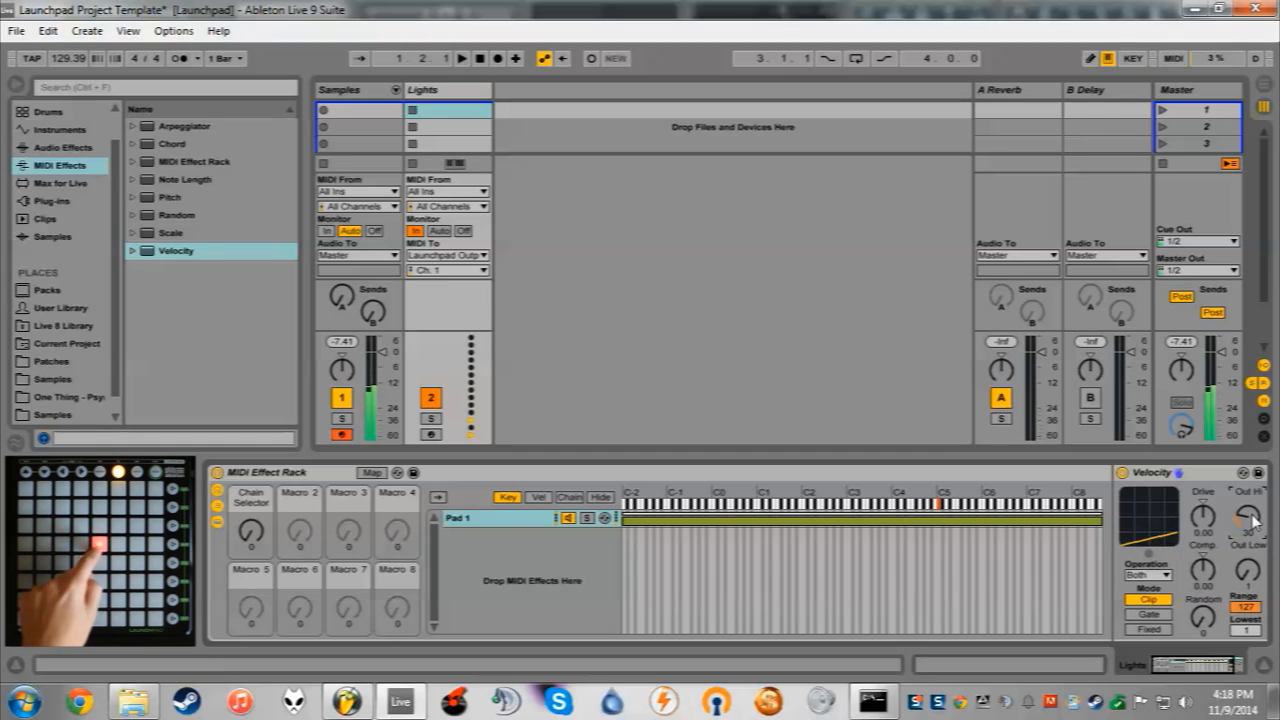
- Try Out Hi values of 90 and 60 on Pad 1's Velocity effect to compare the light colours
key("Delete")
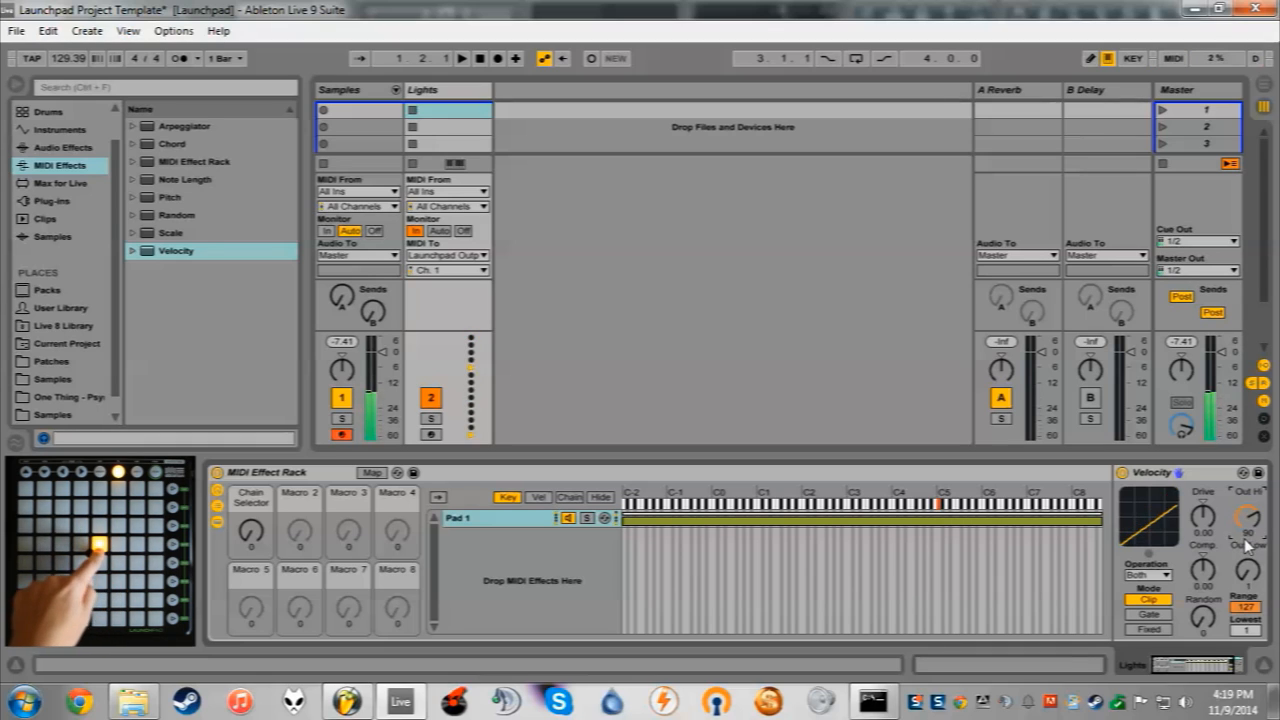
left_click(1247, 534)
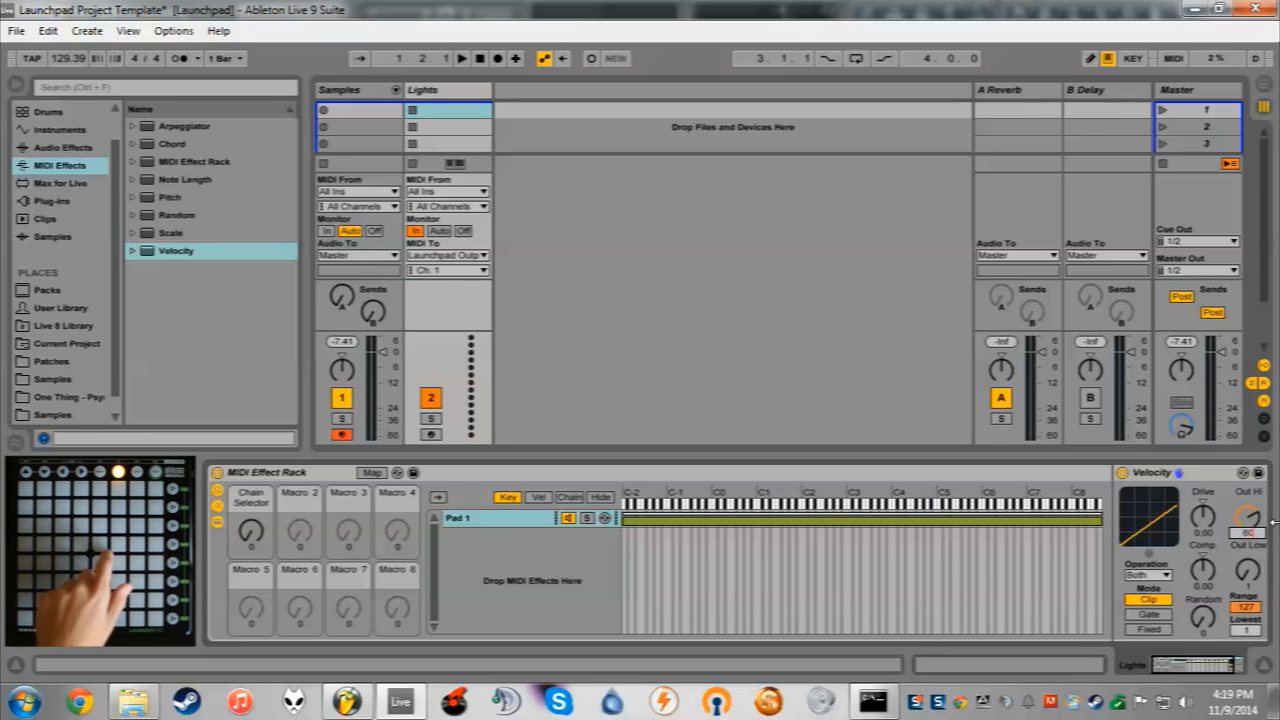
key("Return")
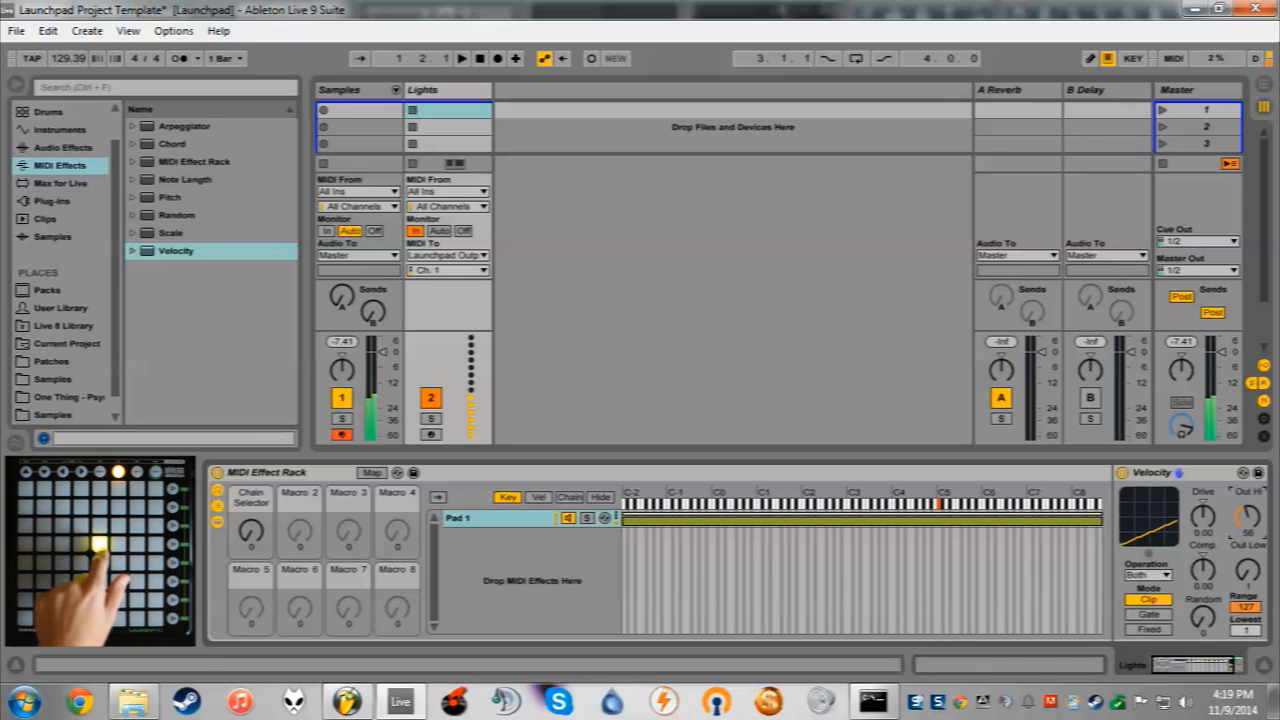
- Vary Pad 1's Velocity Out Hi through values such as 75, 32 and 22, and return it to 127
left_click_drag(1251, 520, 1251, 513)
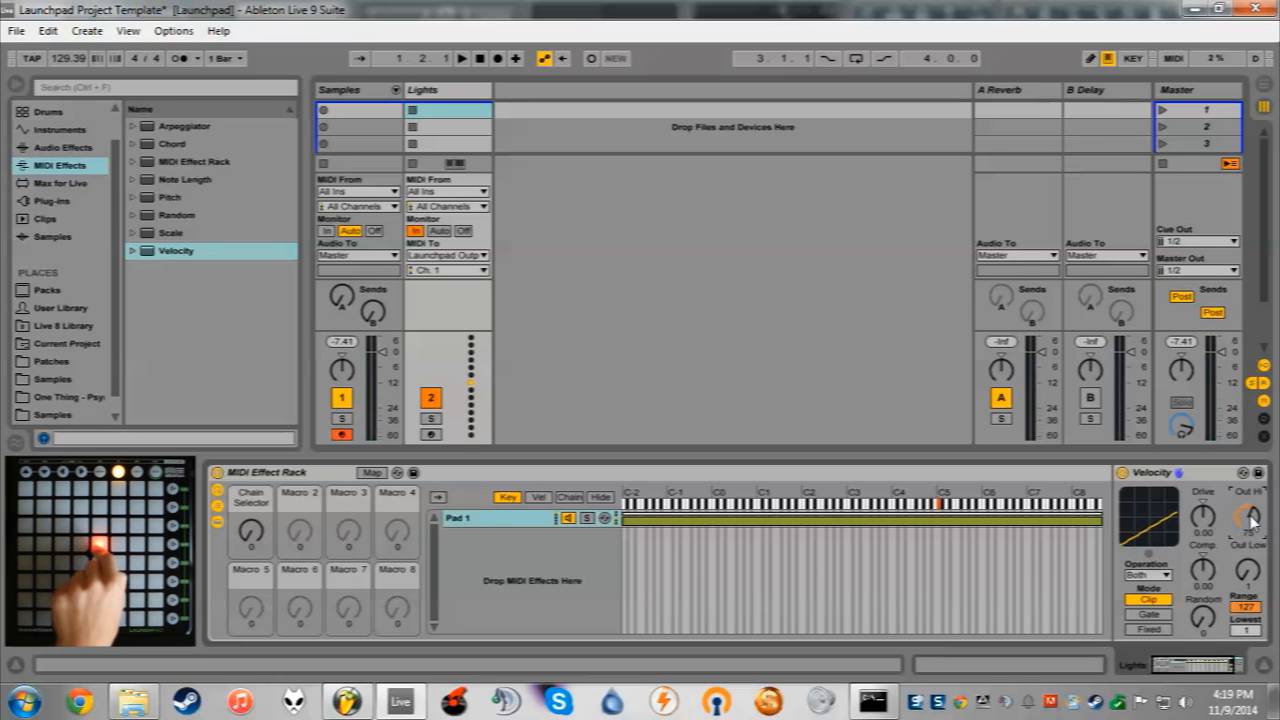
mouse_move(1251, 518)
left_mouse_down()
mouse_move(1251, 557)
mouse_move(1248, 516)
left_mouse_up()
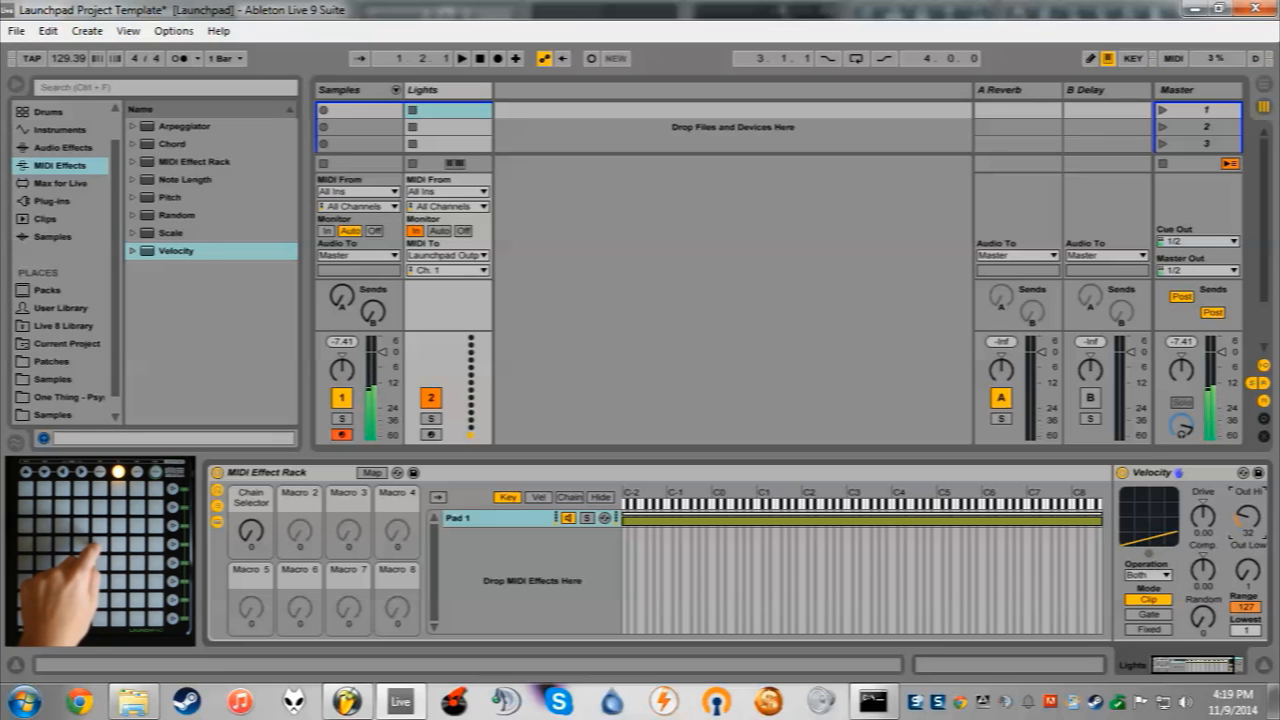
mouse_move(1248, 518)
left_mouse_down()
mouse_move(1248, 534)
mouse_move(1248, 518)
left_mouse_up()
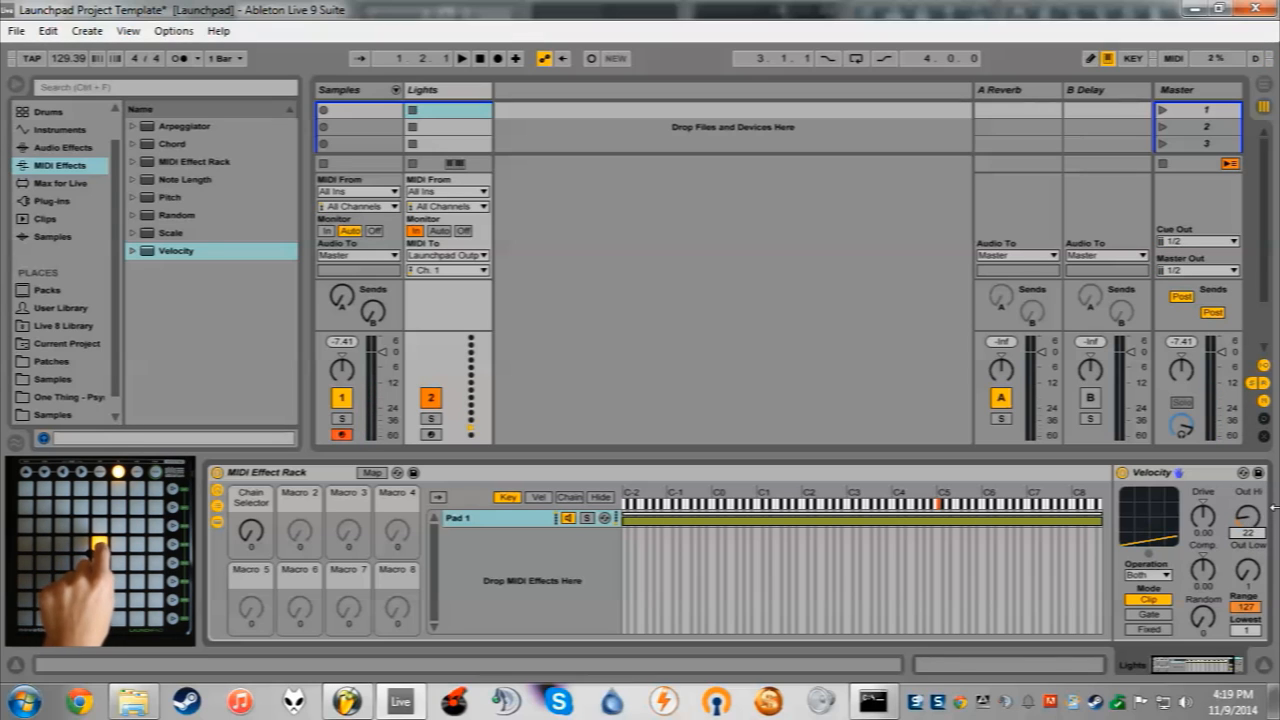
key("Return")
left_click_drag(1254, 519, 1254, 430)
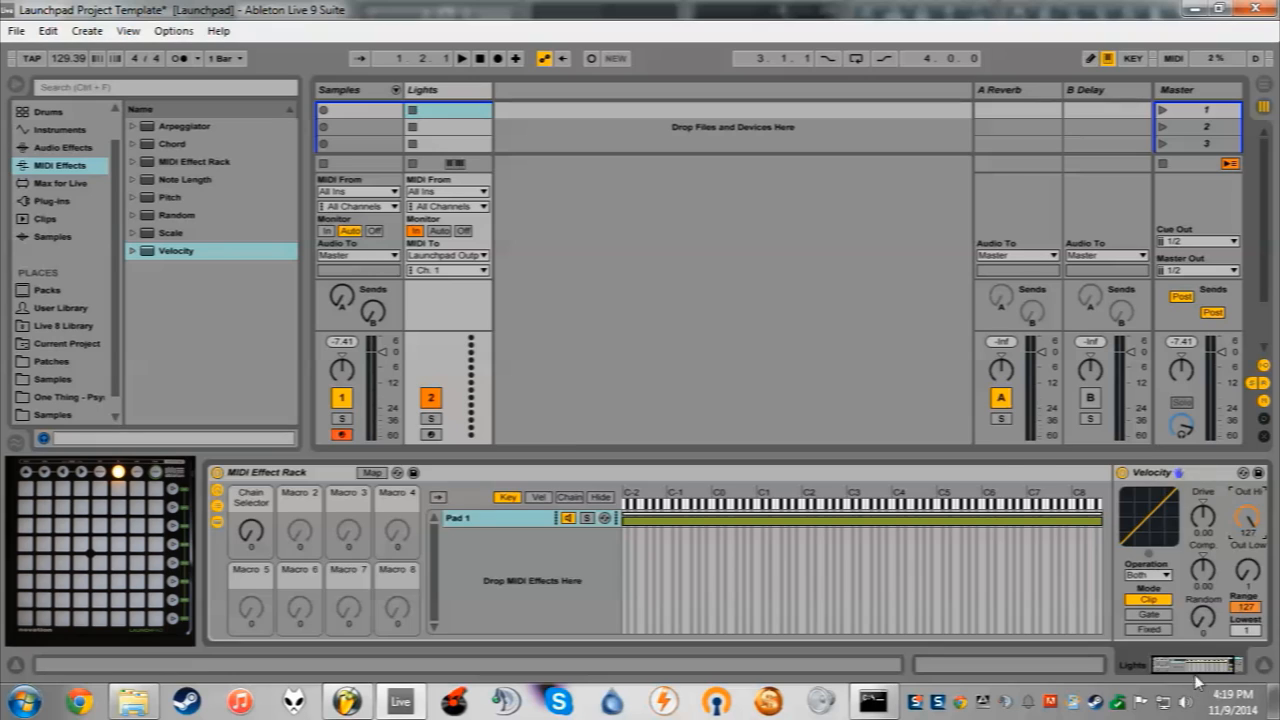
- Try narrowing Pad 1's key zone to a single note and sliding it along the keyboard, and stretch it back to the full range
left_click_drag(1198, 667, 1263, 661)
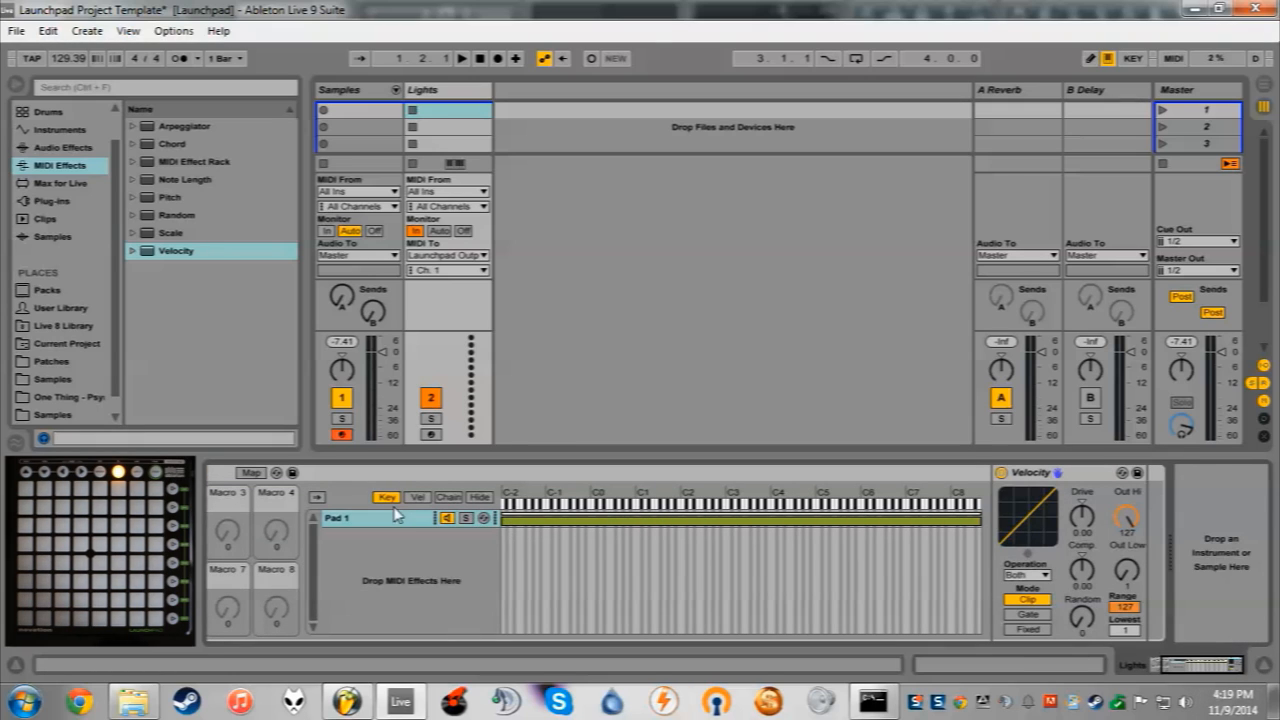
left_click(972, 519)
mouse_move(972, 519)
left_mouse_down()
mouse_move(508, 522)
mouse_move(701, 530)
left_mouse_up()
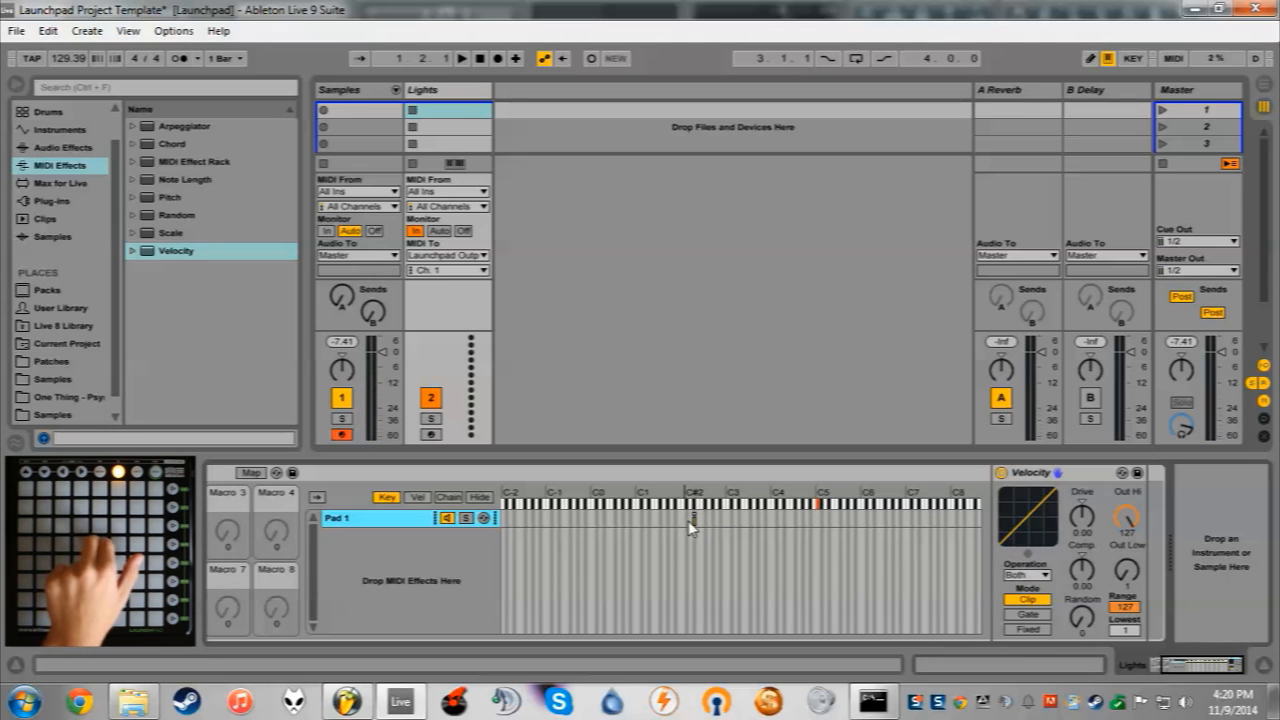
mouse_move(693, 519)
left_mouse_down()
mouse_move(530, 519)
mouse_move(551, 519)
left_mouse_up()
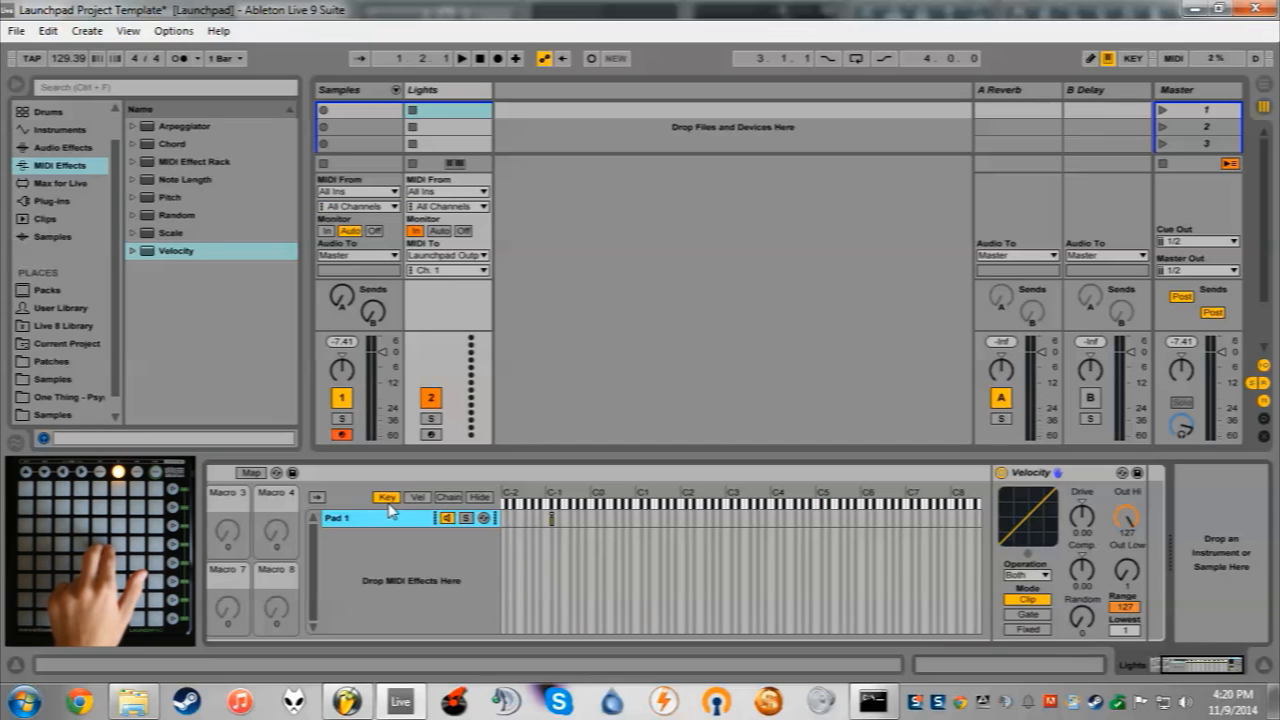
left_click_drag(551, 519, 818, 519)
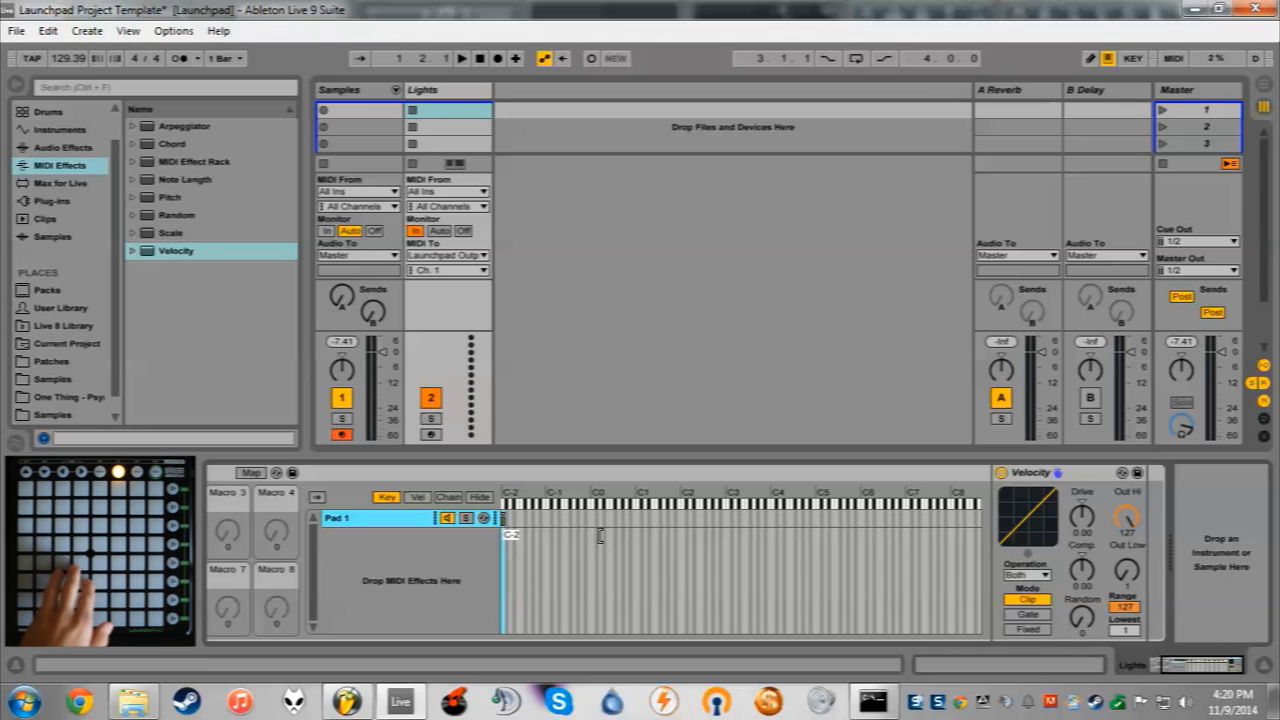
left_click_drag(505, 518, 1263, 587)
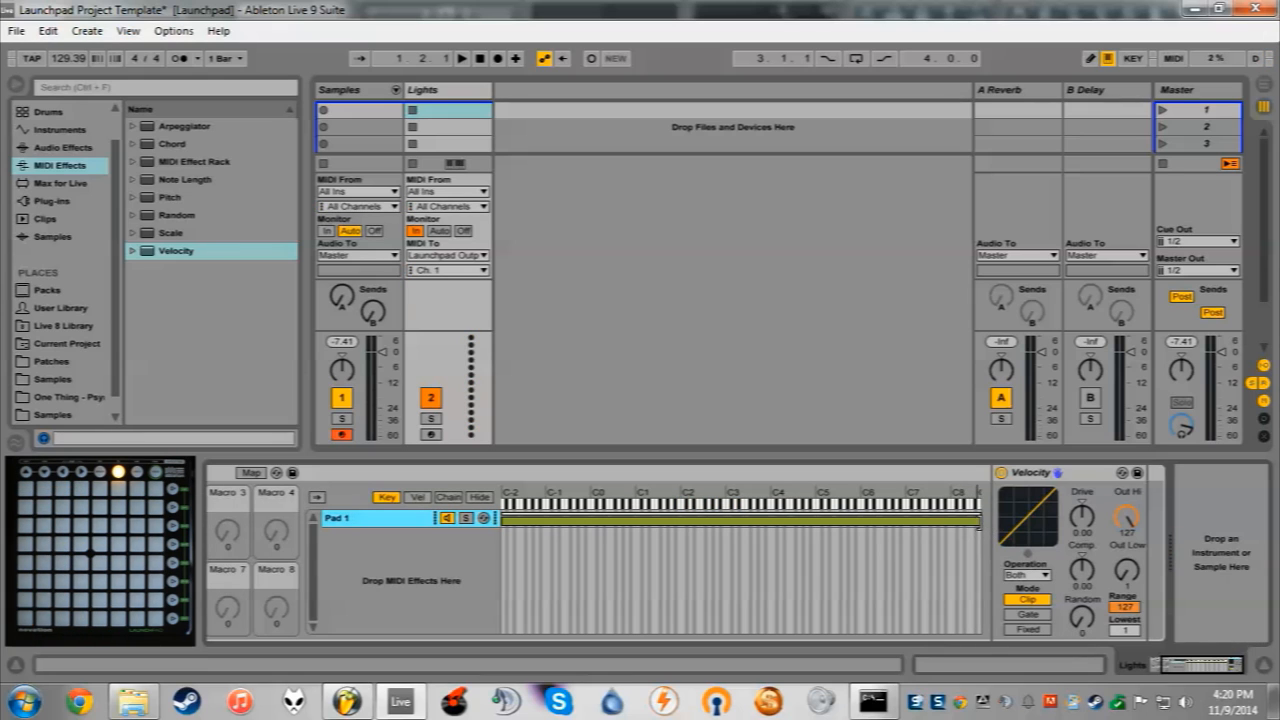
- Narrow Pad 1's key zone to a single note and move it to C5, the key highlighted by the held pad
left_click_drag(979, 518, 318, 547)
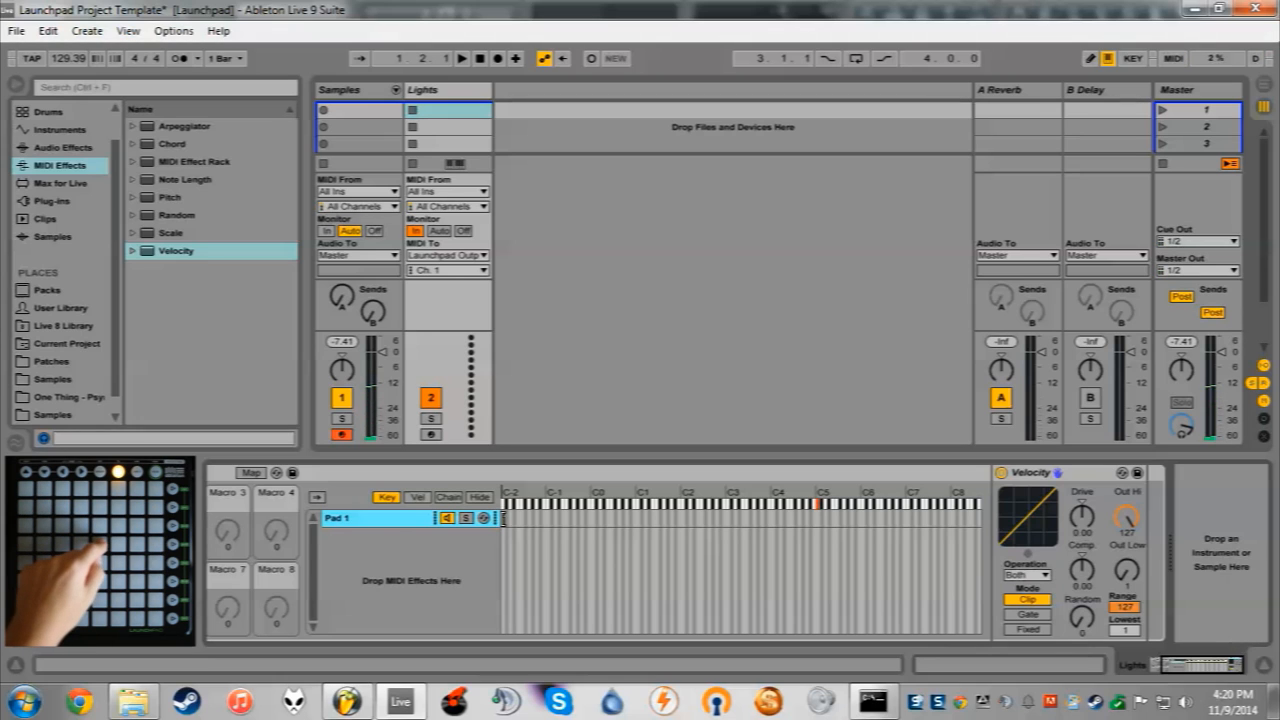
left_click_drag(506, 518, 818, 518)
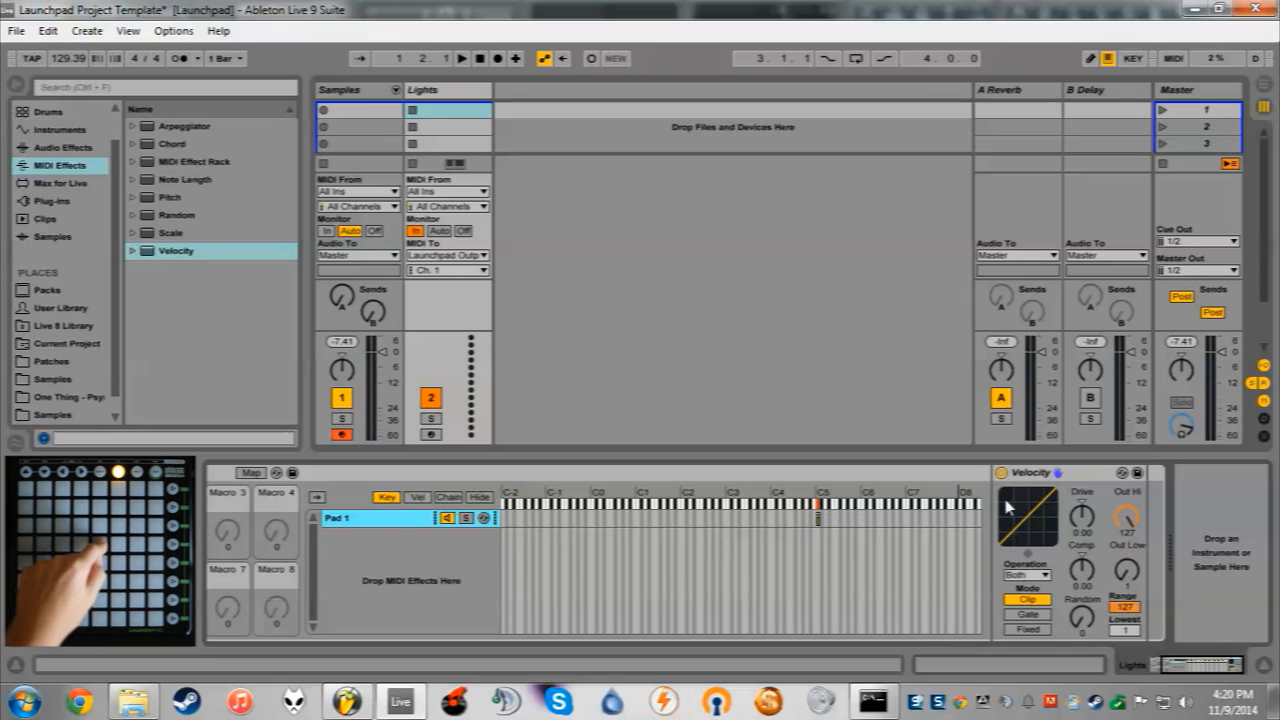
left_click(1120, 524)
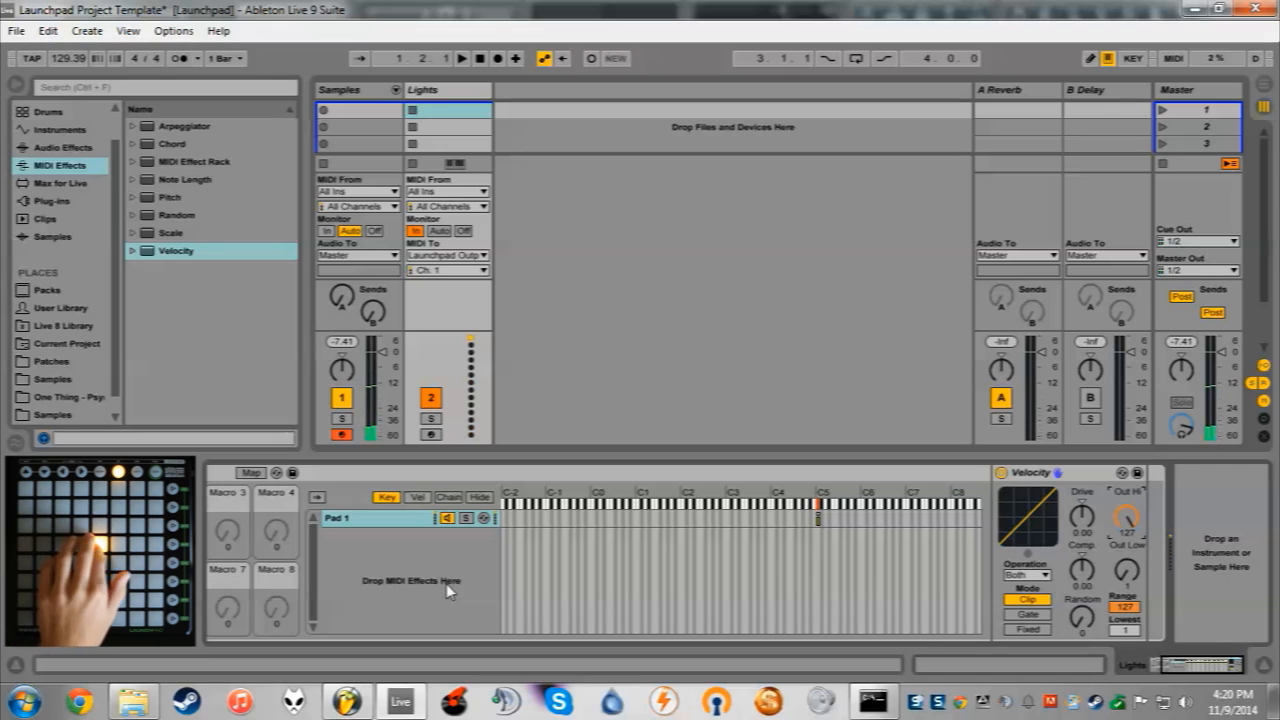
- Duplicate the Pad 1 chain and rename the copy Pad 2
right_click(376, 525)
left_click(430, 283)
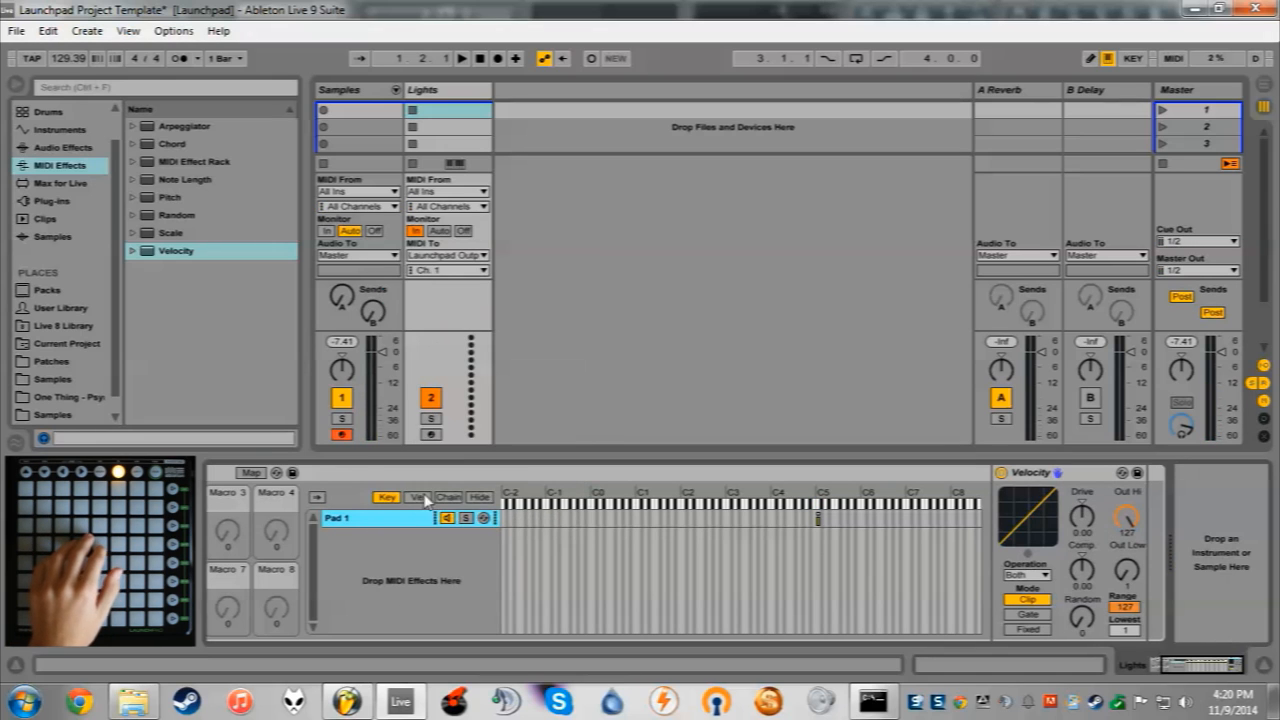
right_click(334, 538)
left_click(362, 298)
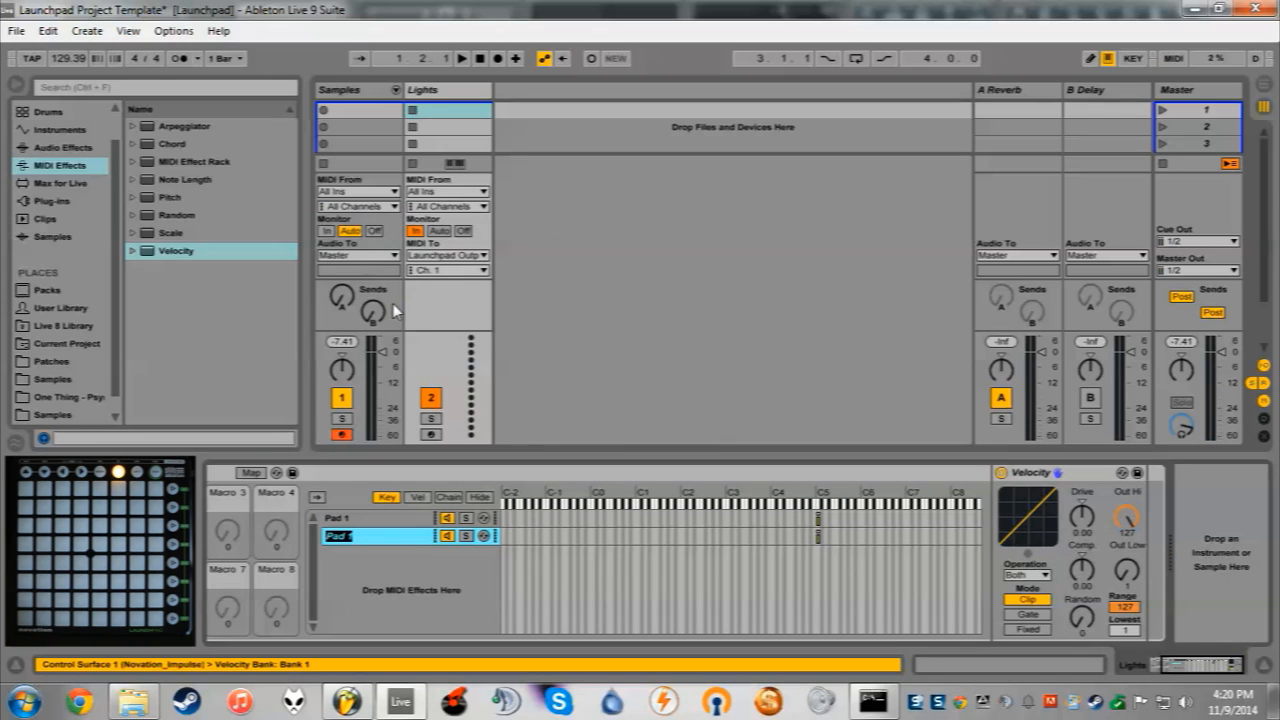
type("Pad 2")
key("Return")
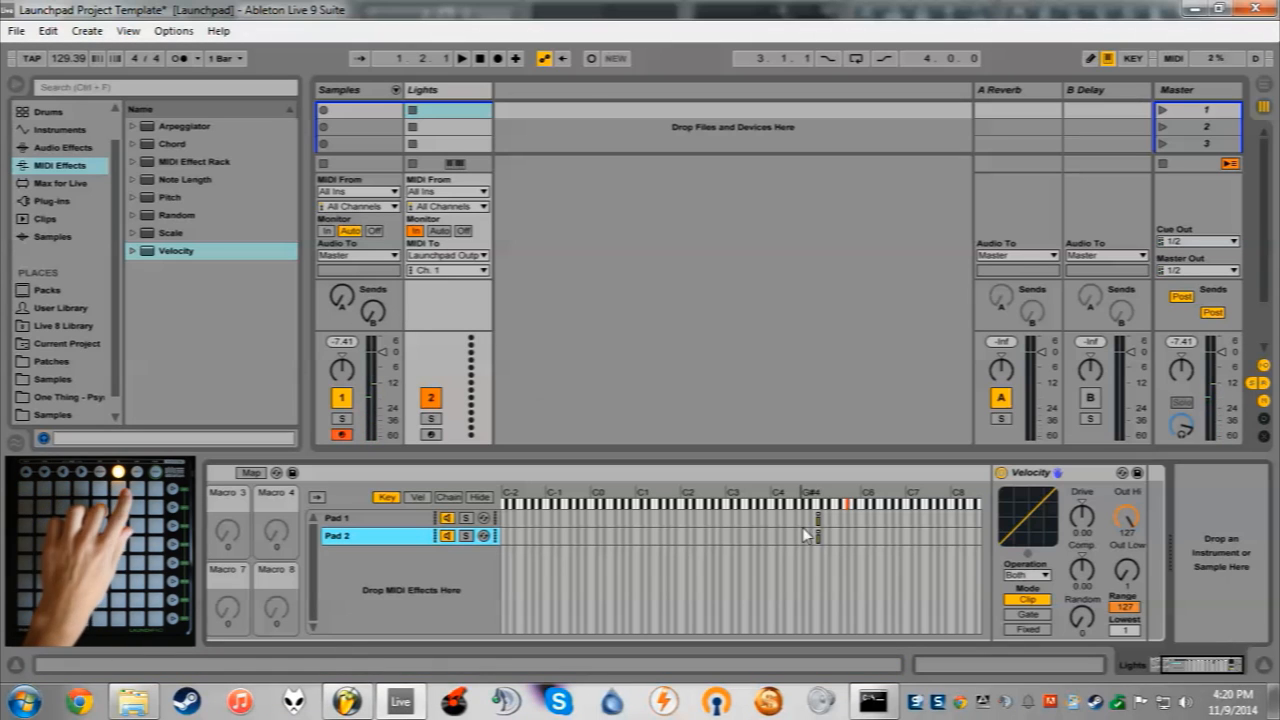
- Move Pad 2's key zone to the key highlighted by the second pad and set its Velocity Out Hi to 60
left_click_drag(818, 537, 848, 537)
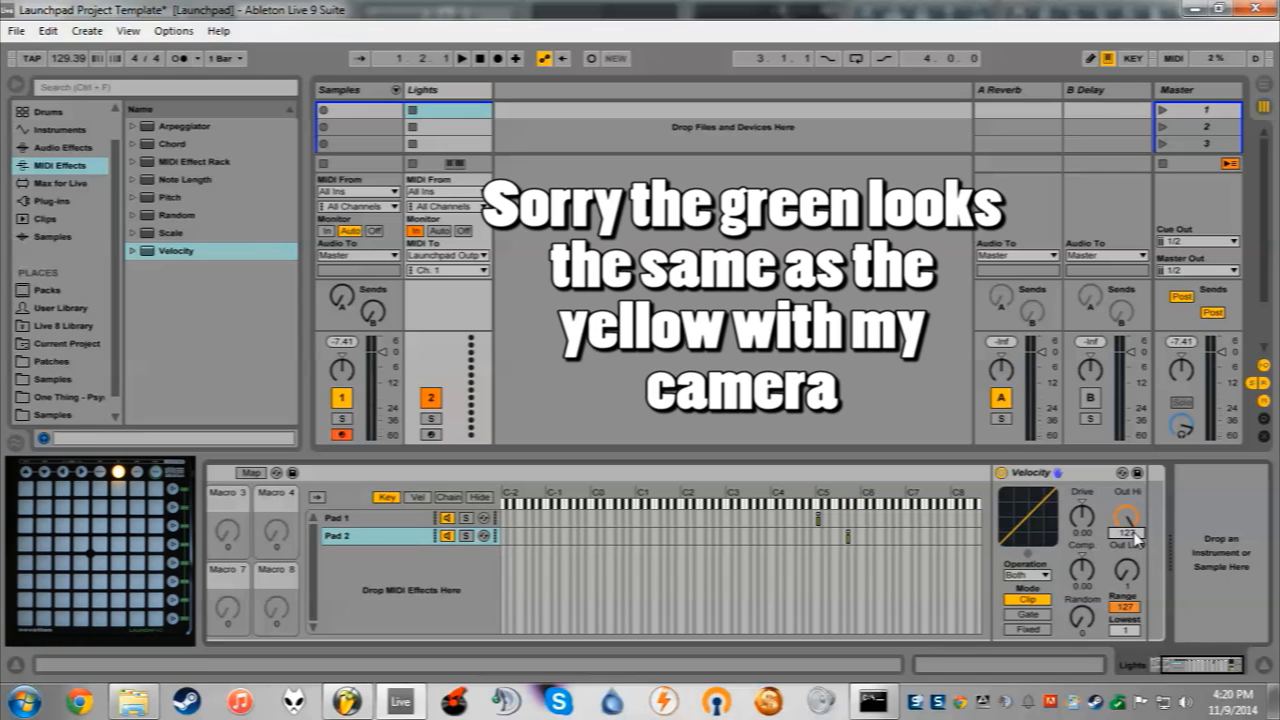
type("60")
key("Return")
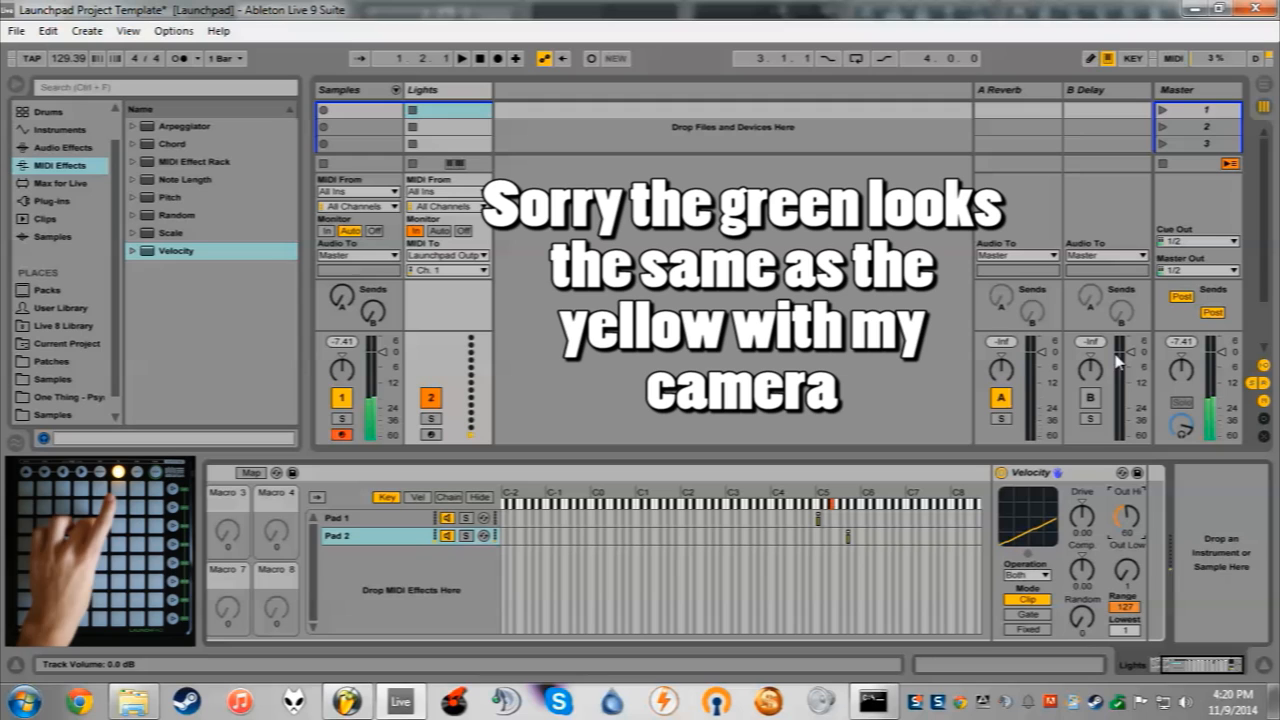
- Duplicate the Pad 2 chain and rename the copy Pad 3
right_click(386, 500)
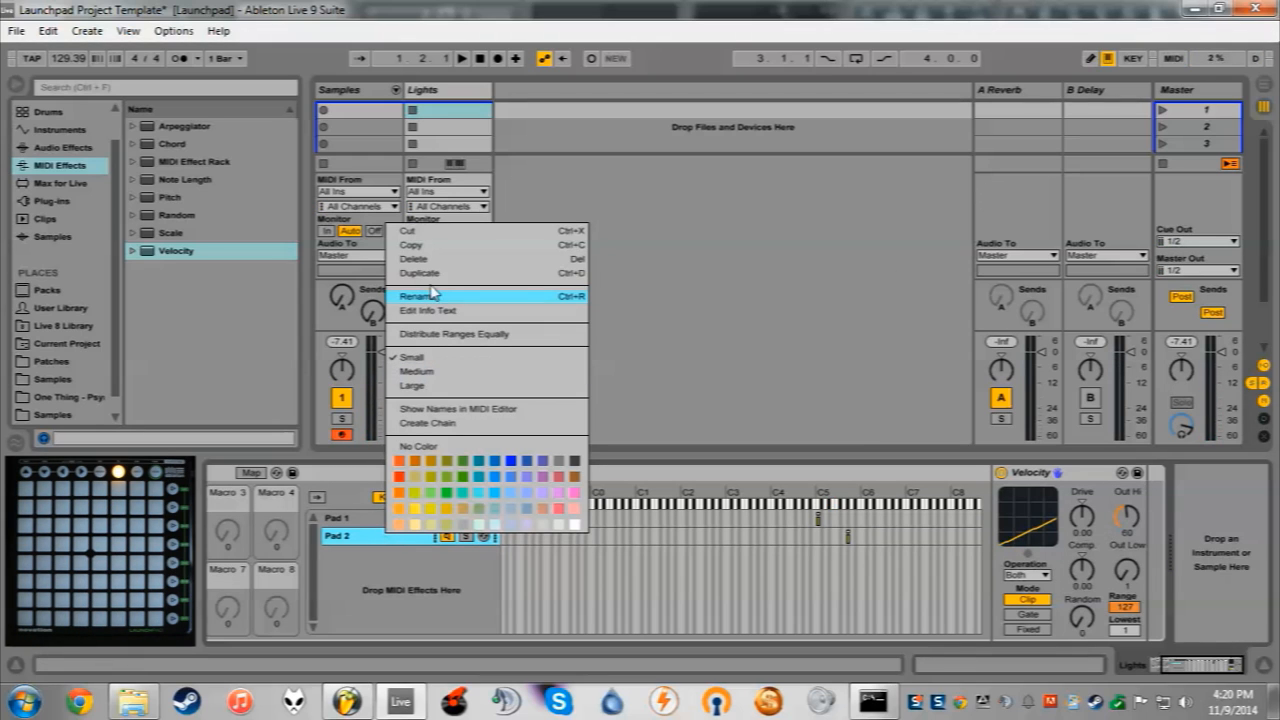
key("ctrl+d")
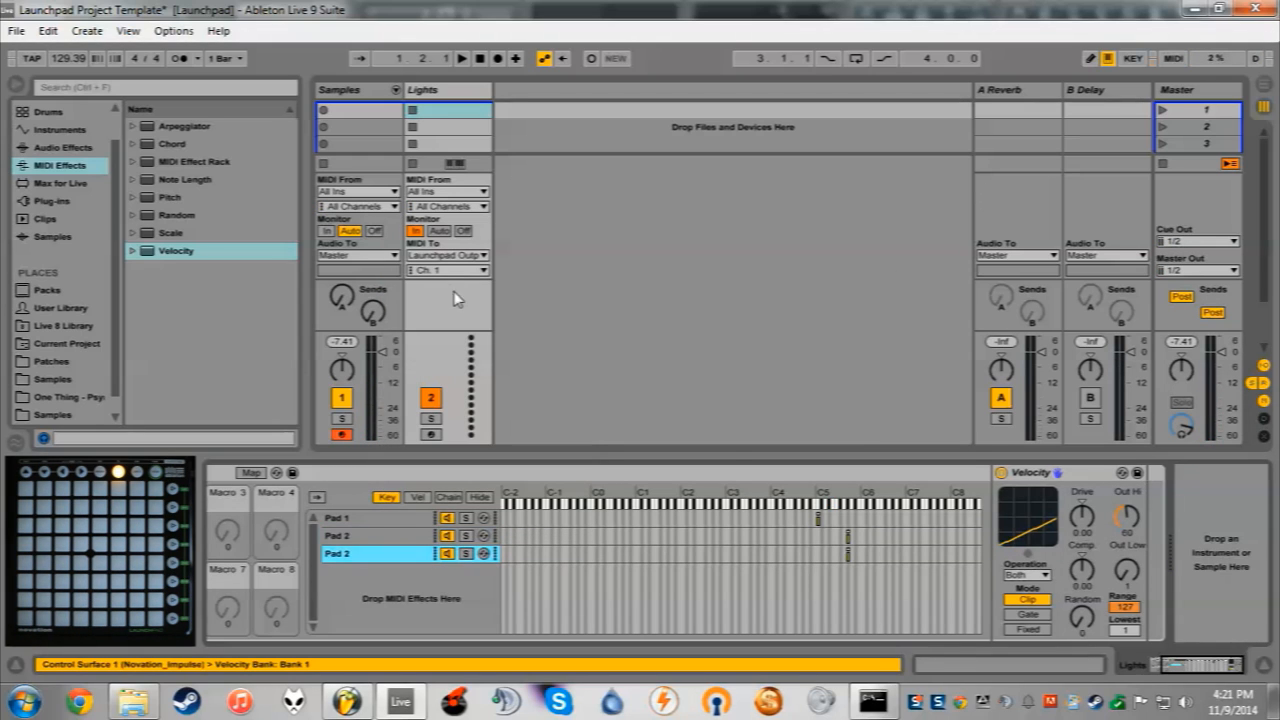
right_click(370, 574)
right_click(371, 560)
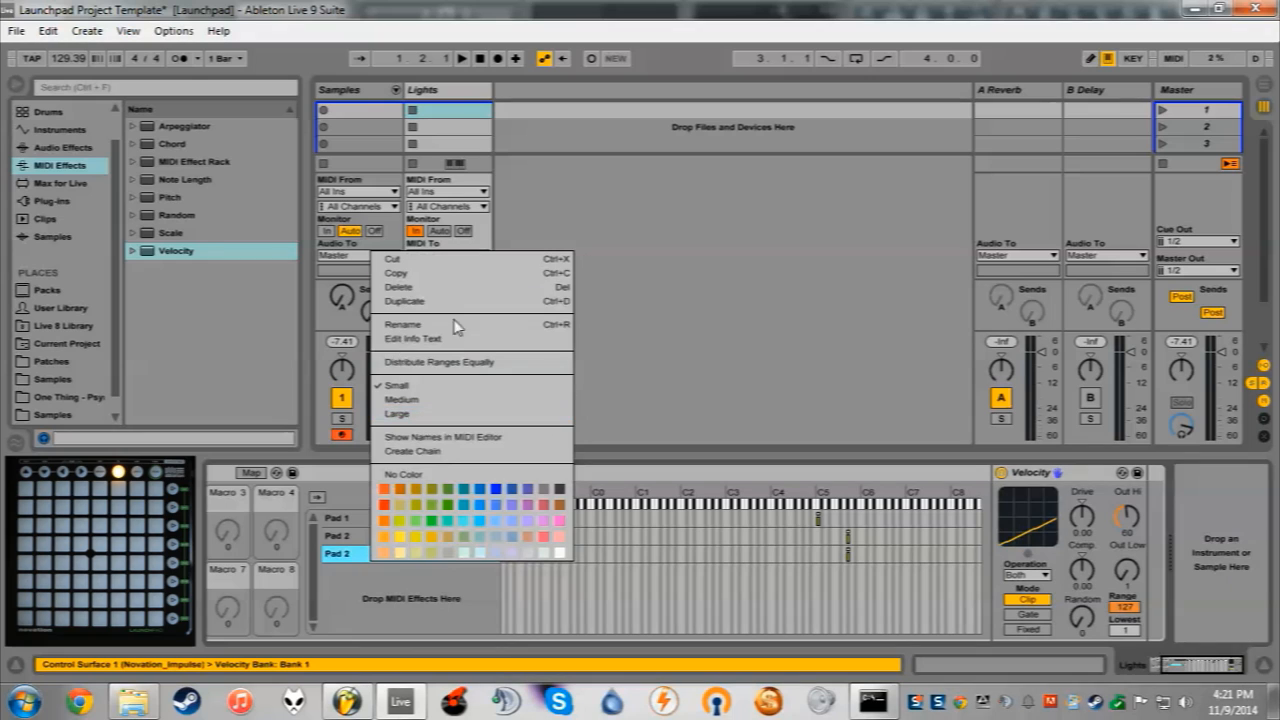
left_click(455, 323)
key("Right")
key("BackSpace")
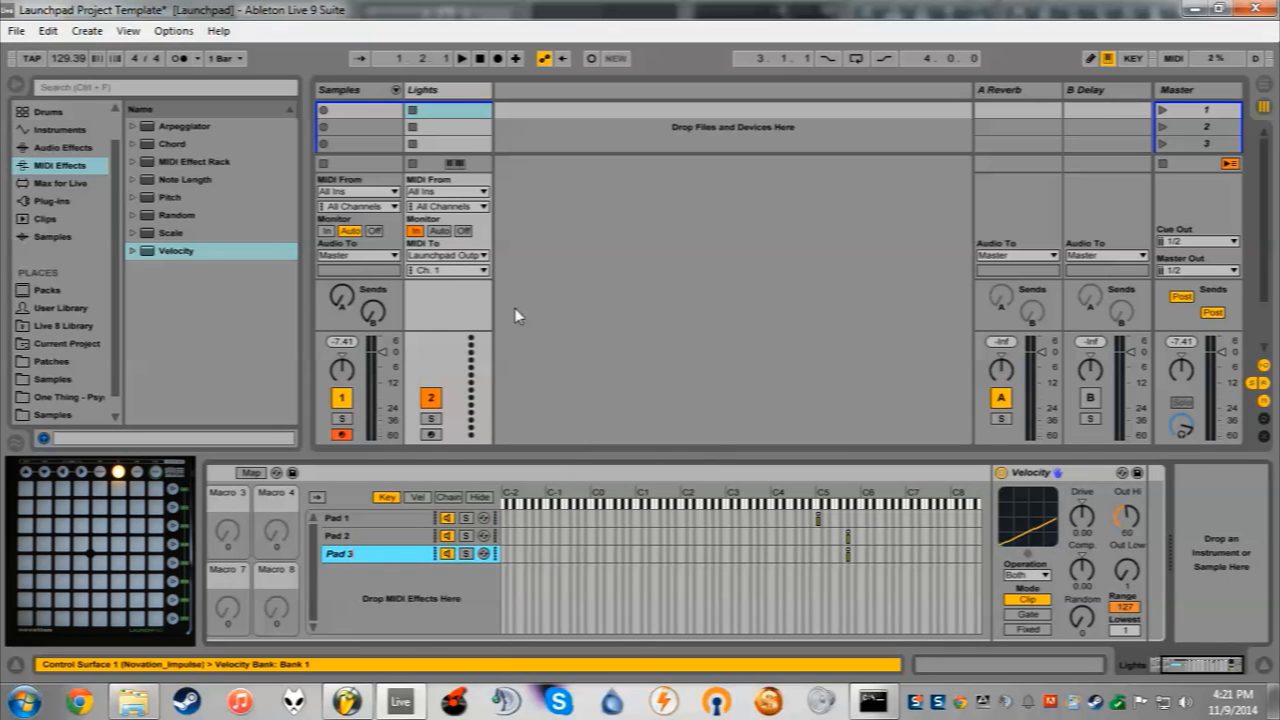
type("3")
key("Return")
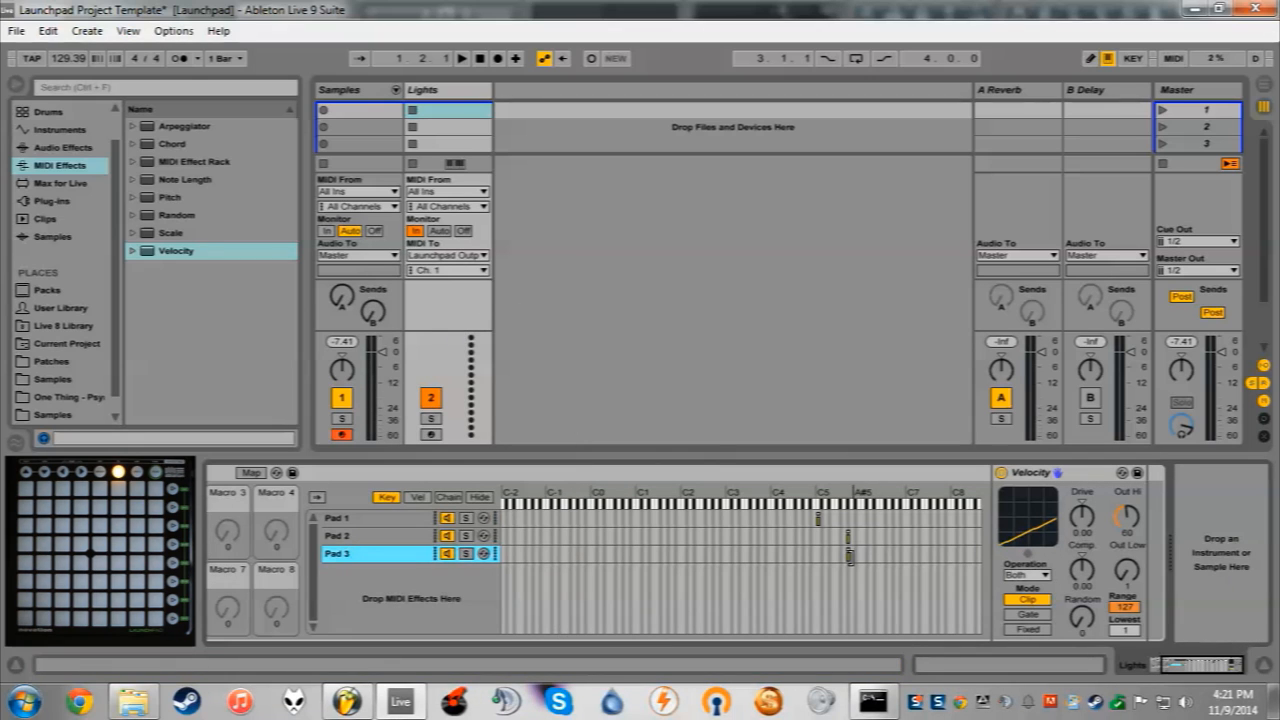
- Move Pad 3's key zone to the midpoint between the Pad 1 and Pad 2 zones and set its Velocity Out Hi to 75
left_click_drag(848, 553, 833, 555)
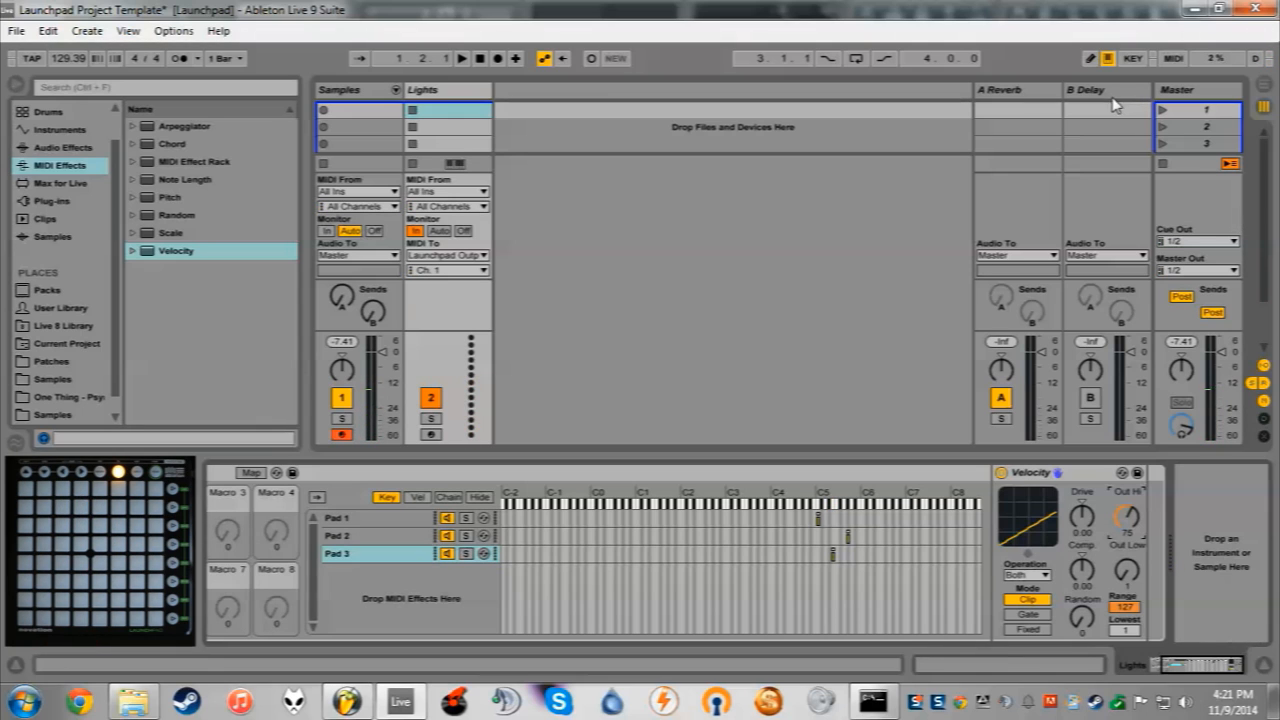
- Show the rack's chain zones, test the chain selector at 1, and return to the key zones
left_click_drag(1195, 668, 1170, 664)
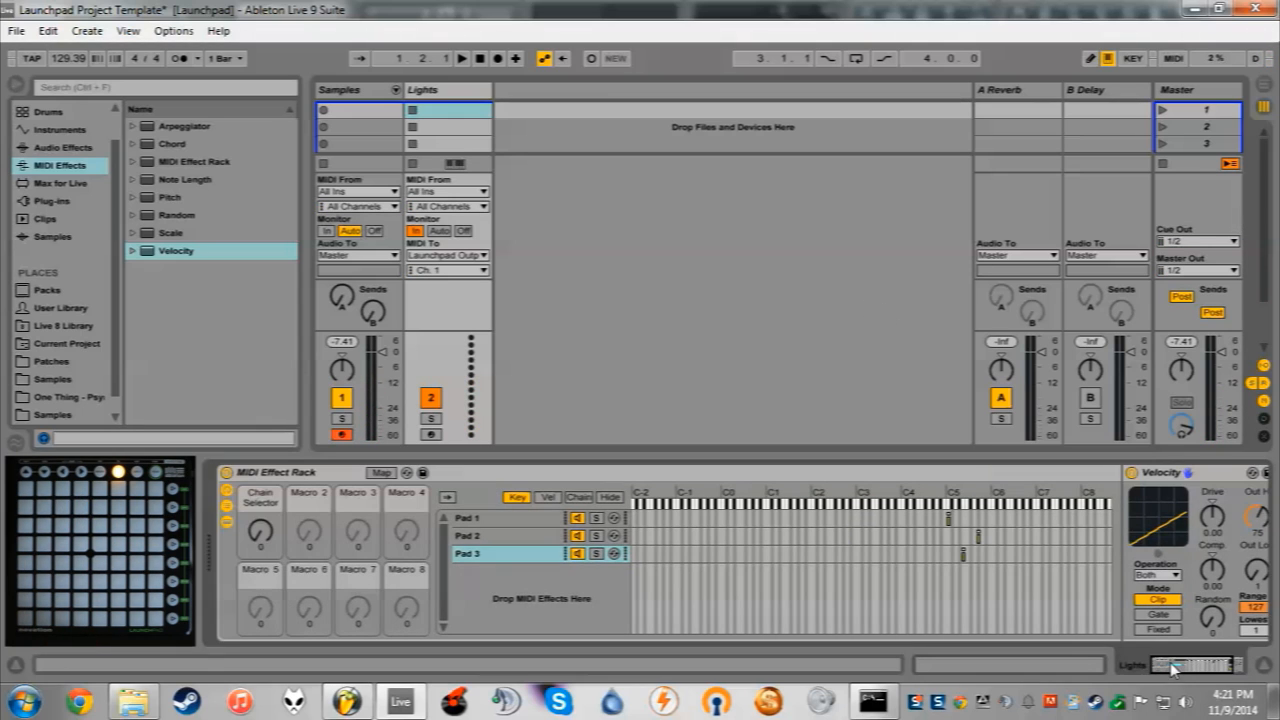
left_click(577, 497)
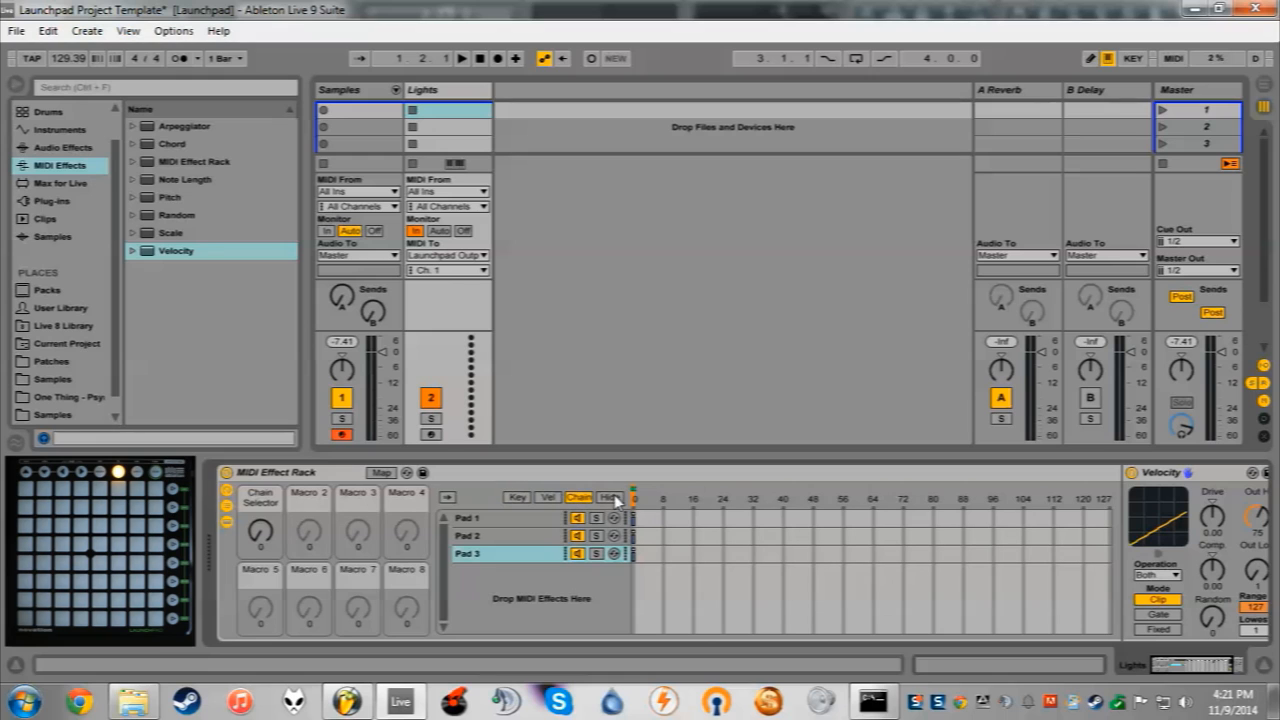
left_click_drag(635, 491, 640, 491)
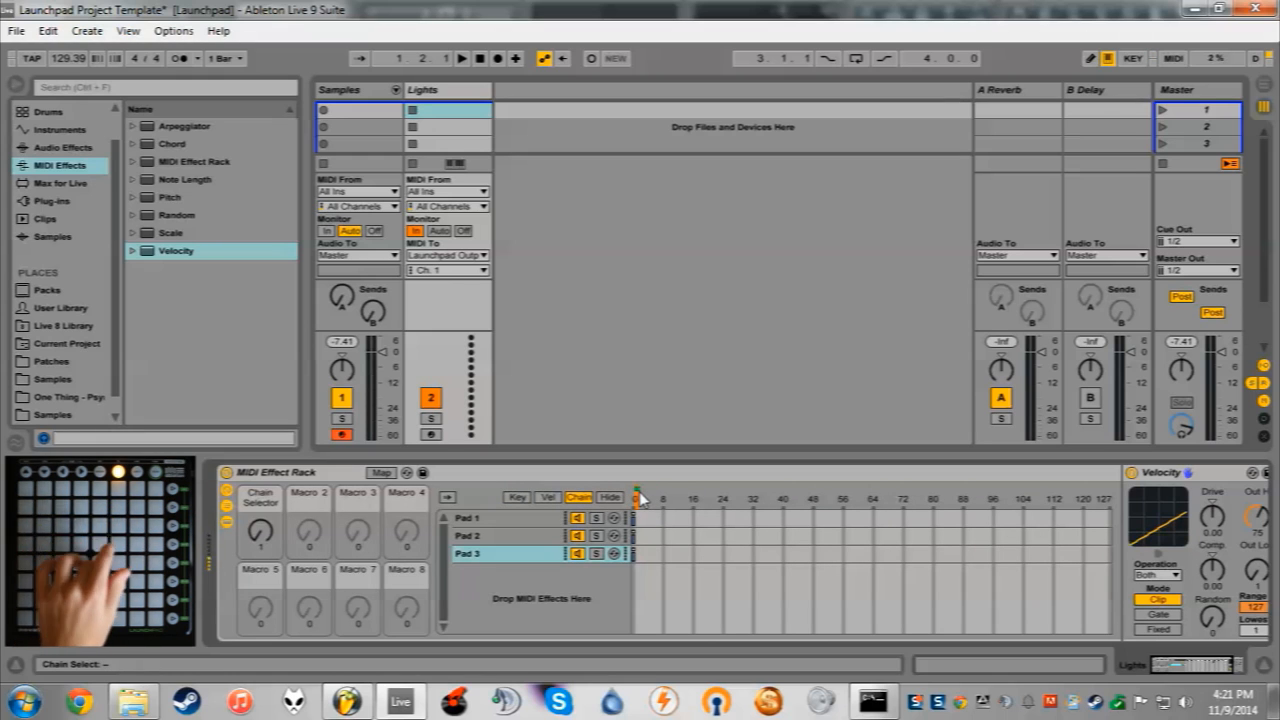
left_click(510, 497)
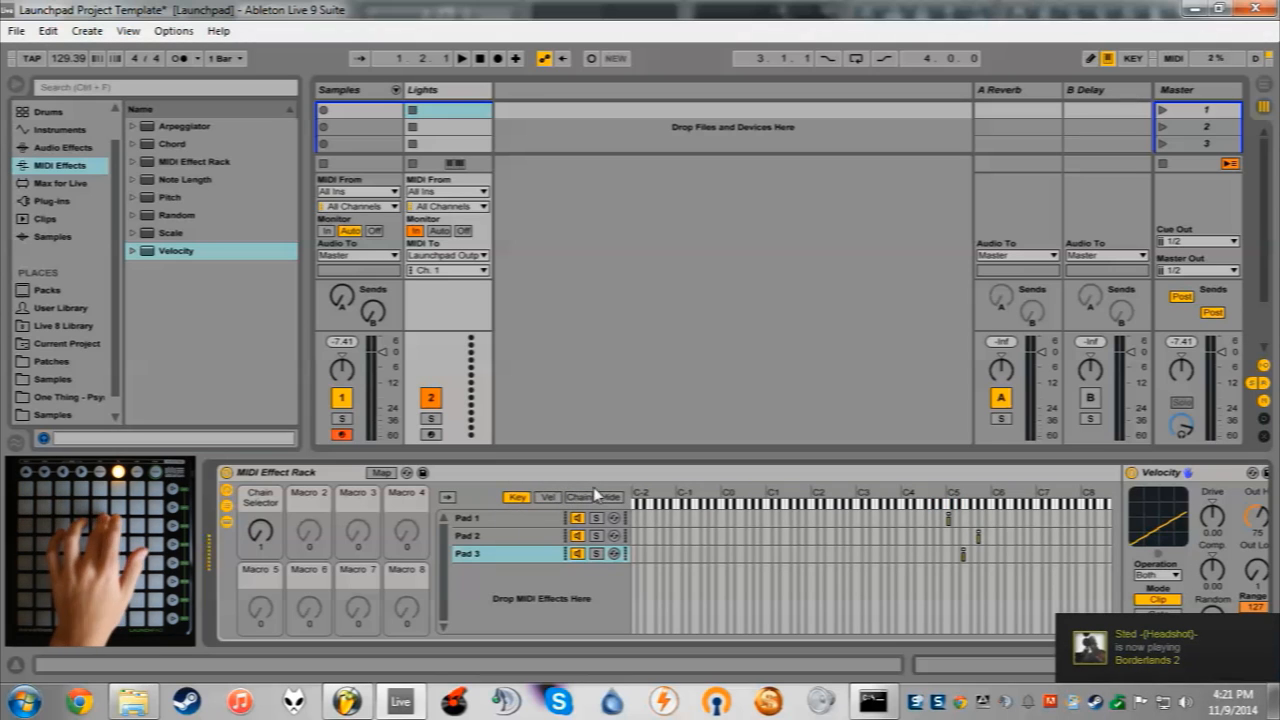
- Review the chain zones once more, select the Pad 1 chain, and show its key zone
left_click(580, 497)
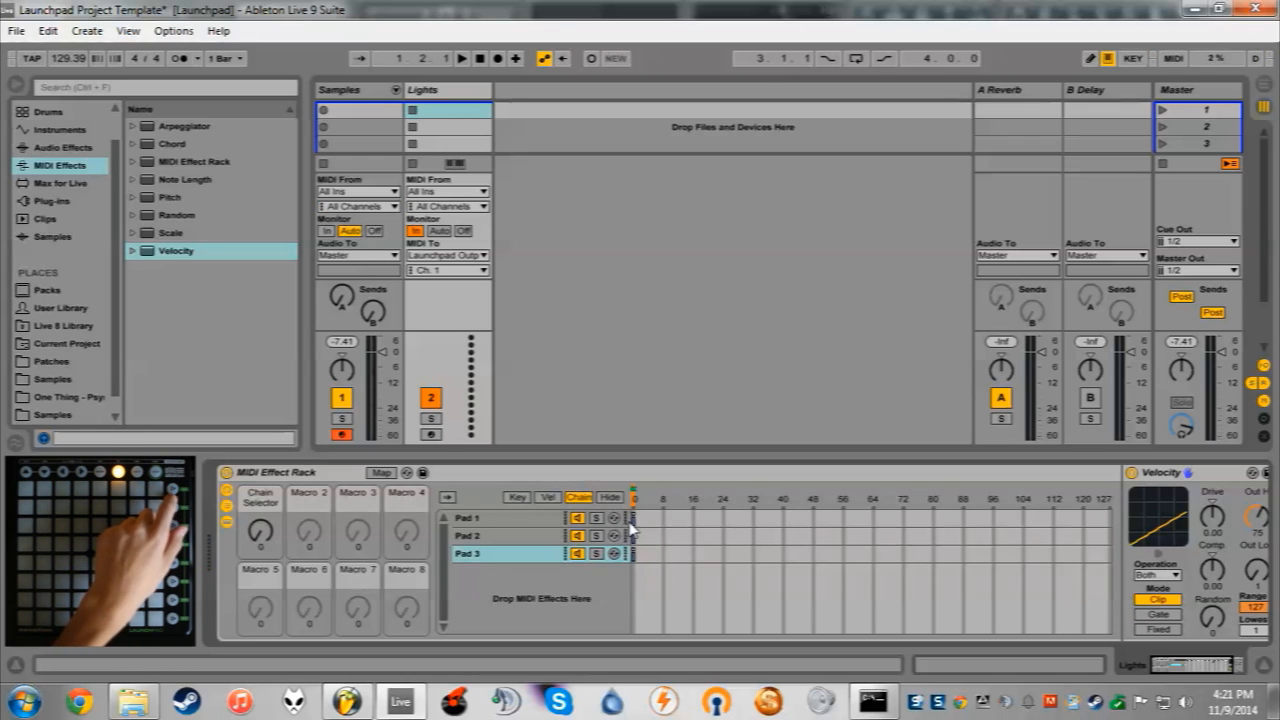
left_click(633, 518)
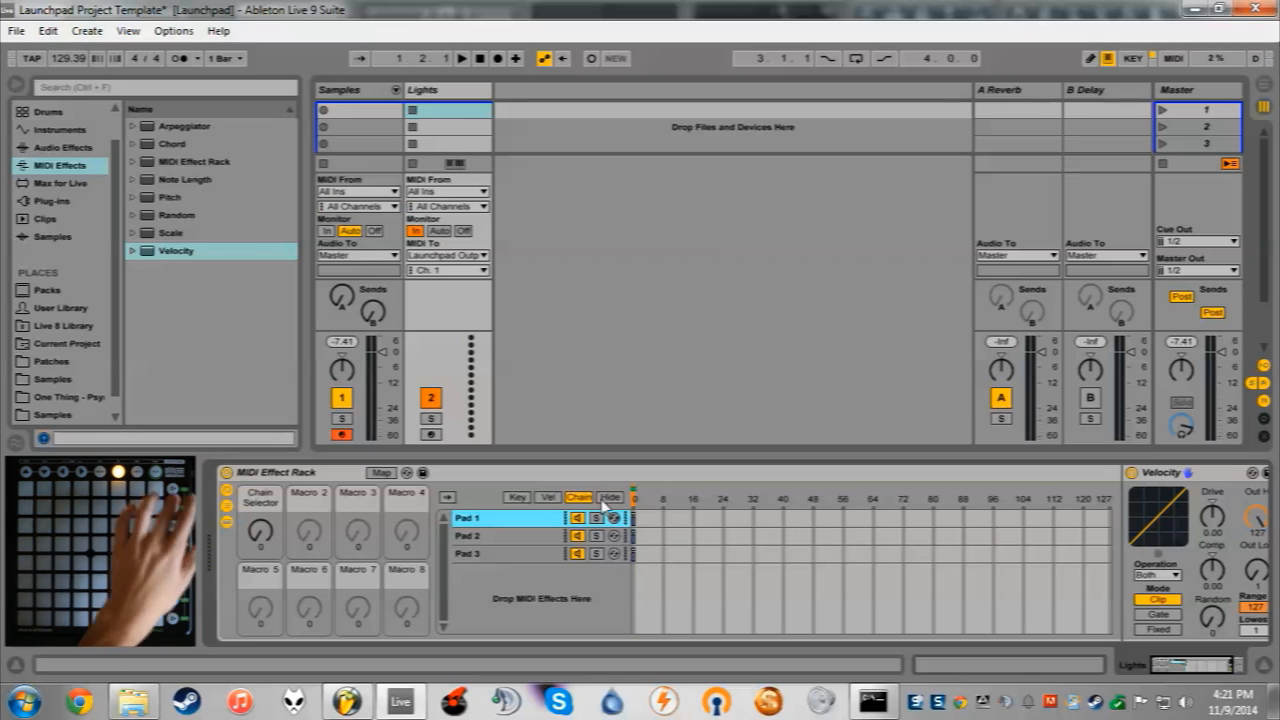
left_click(520, 497)
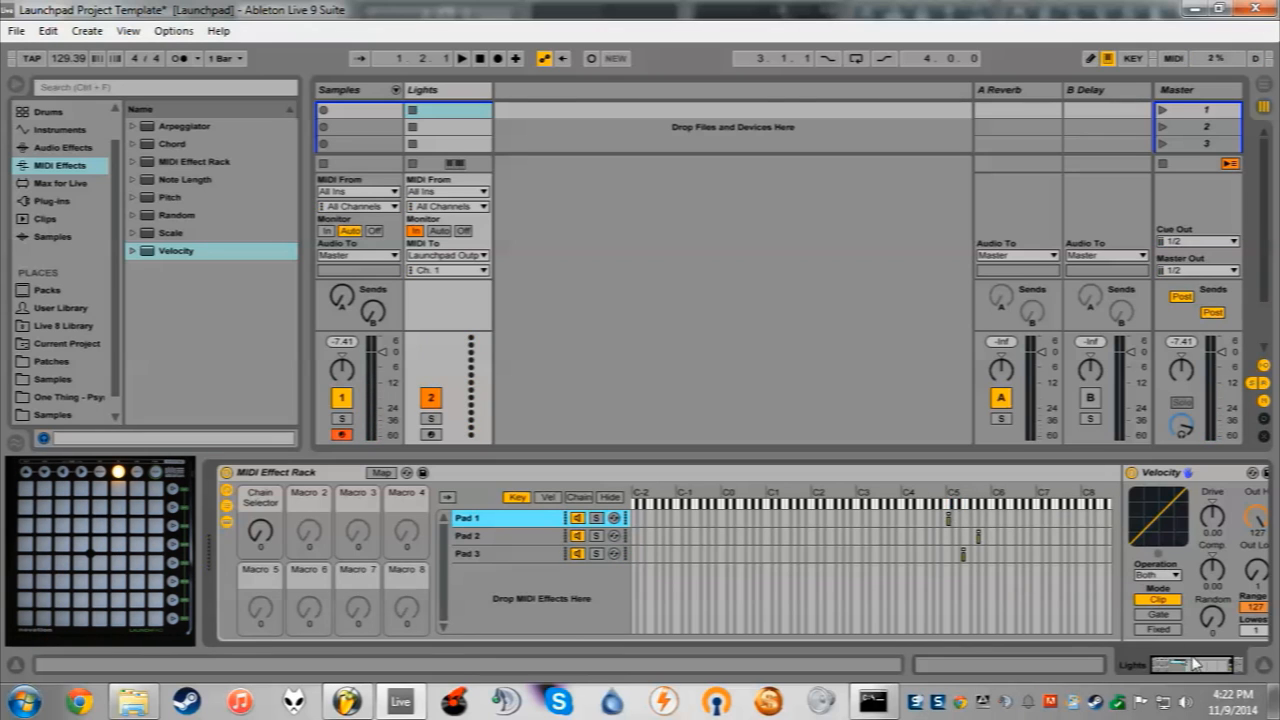
- Add a Pitch effect before Pad 1's Velocity effect and try raising its pitch to +2 st and +8 st
left_click_drag(1194, 665, 1248, 668)
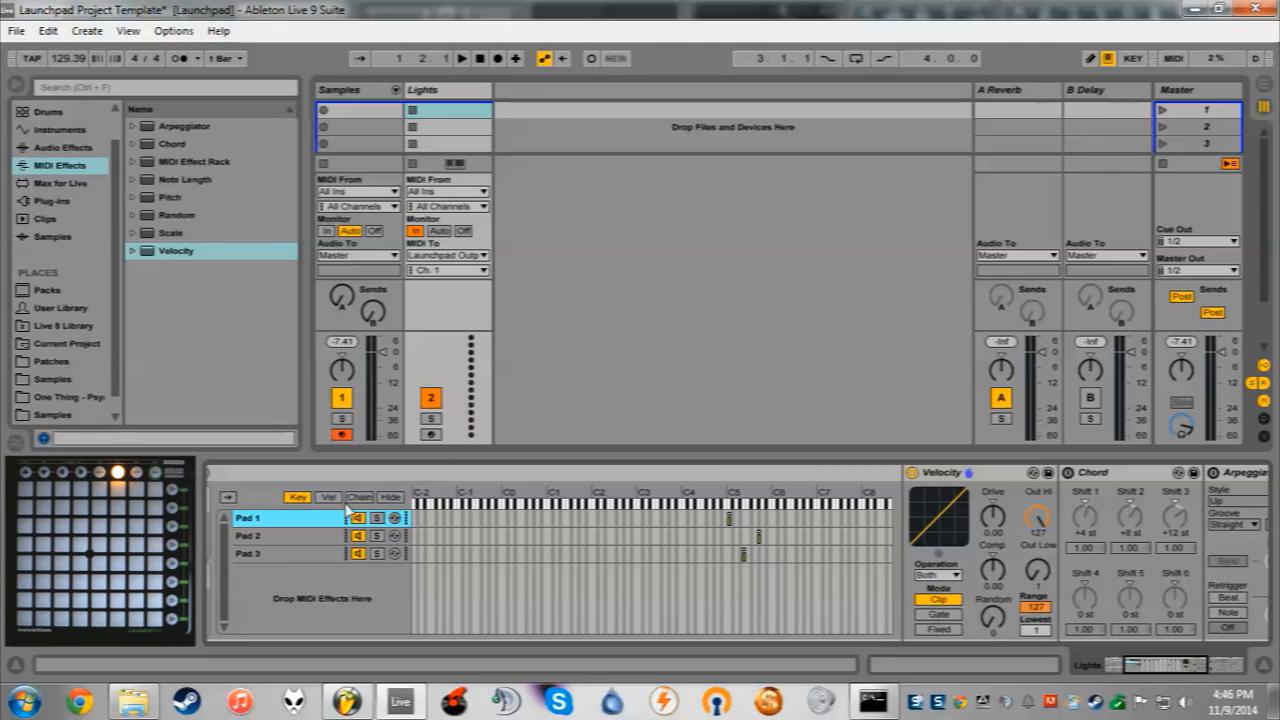
left_click_drag(180, 199, 944, 514)
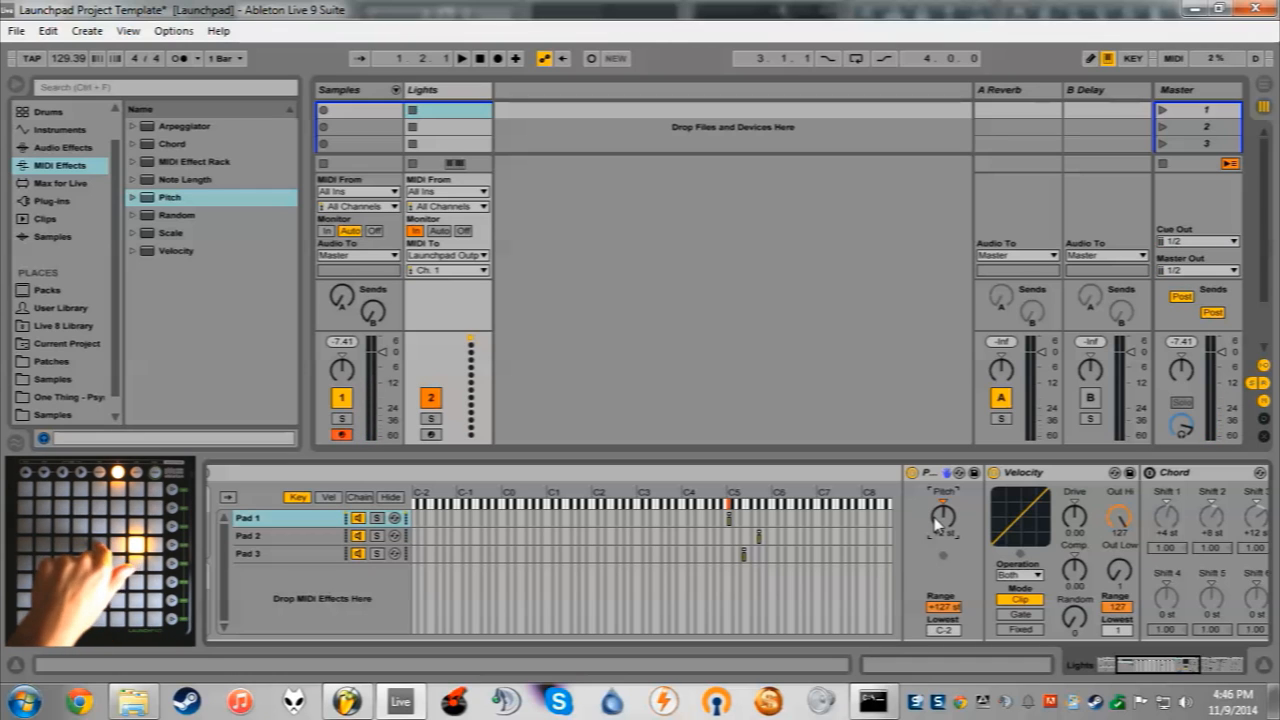
mouse_move(942, 514)
left_mouse_down()
mouse_move(942, 528)
mouse_move(943, 508)
left_mouse_up()
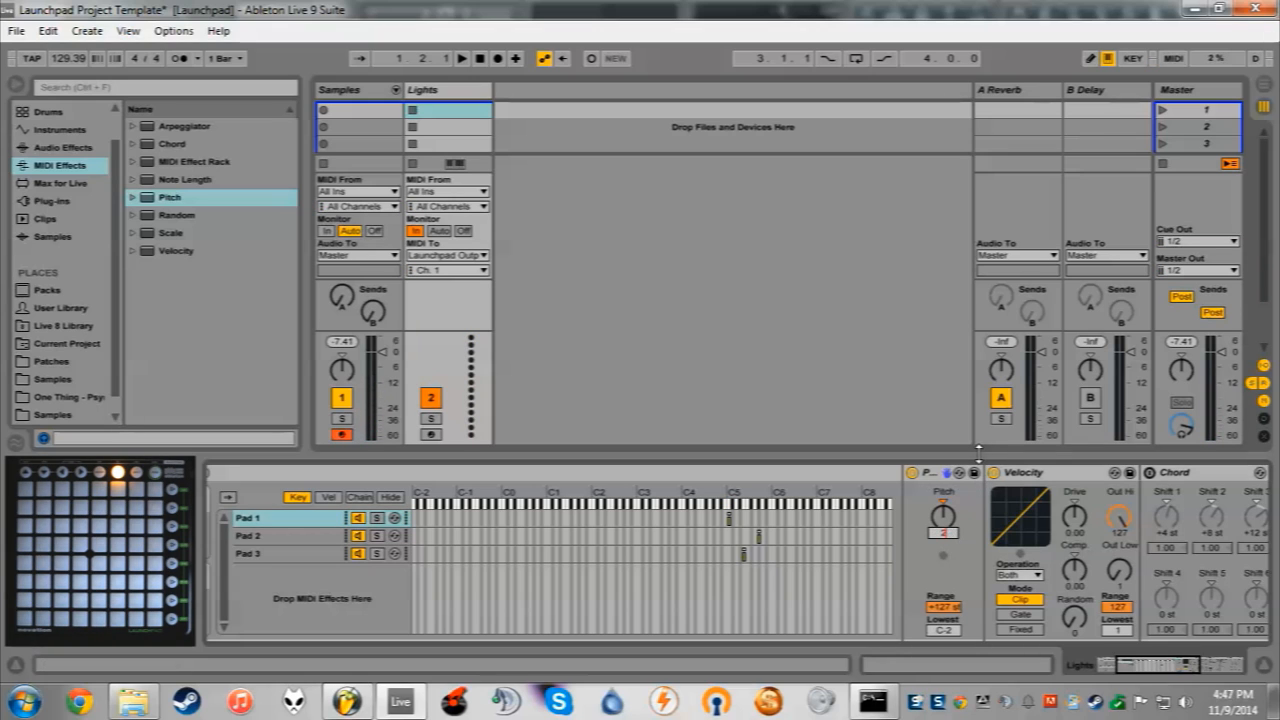
key("Return")
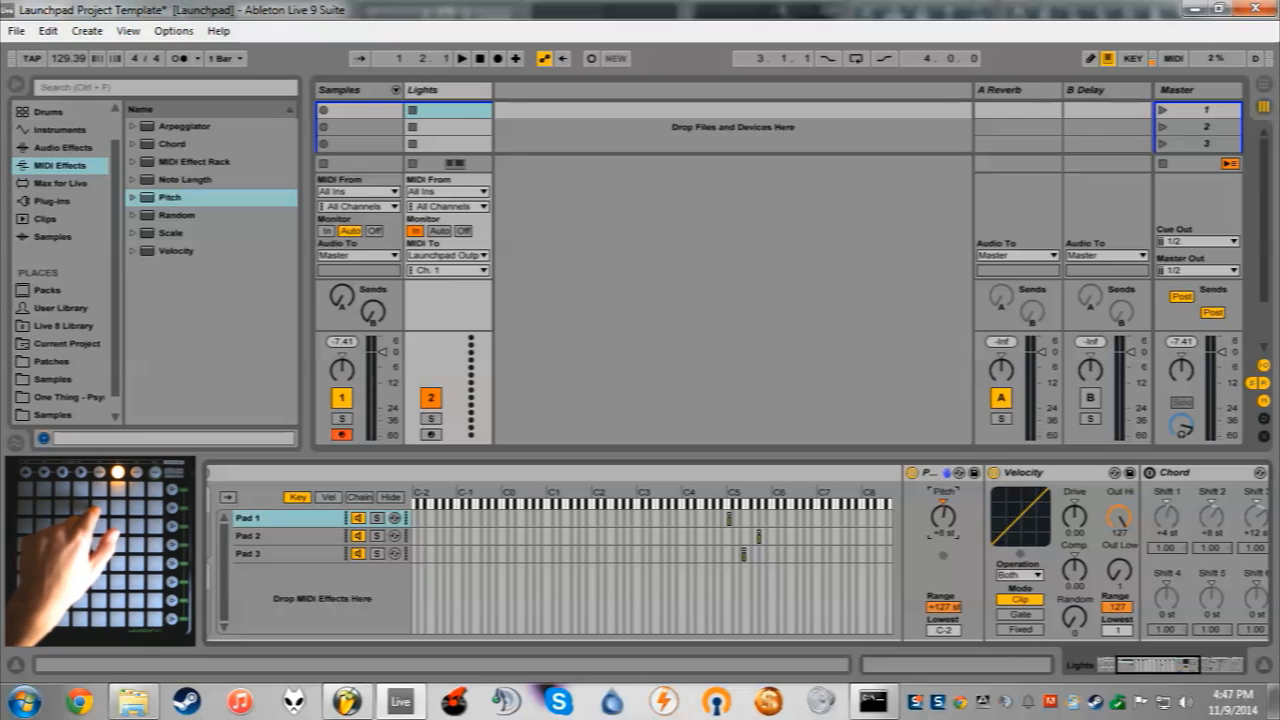
- Delete the Pitch effect in front of Pad 1's Velocity effect
right_click(926, 475)
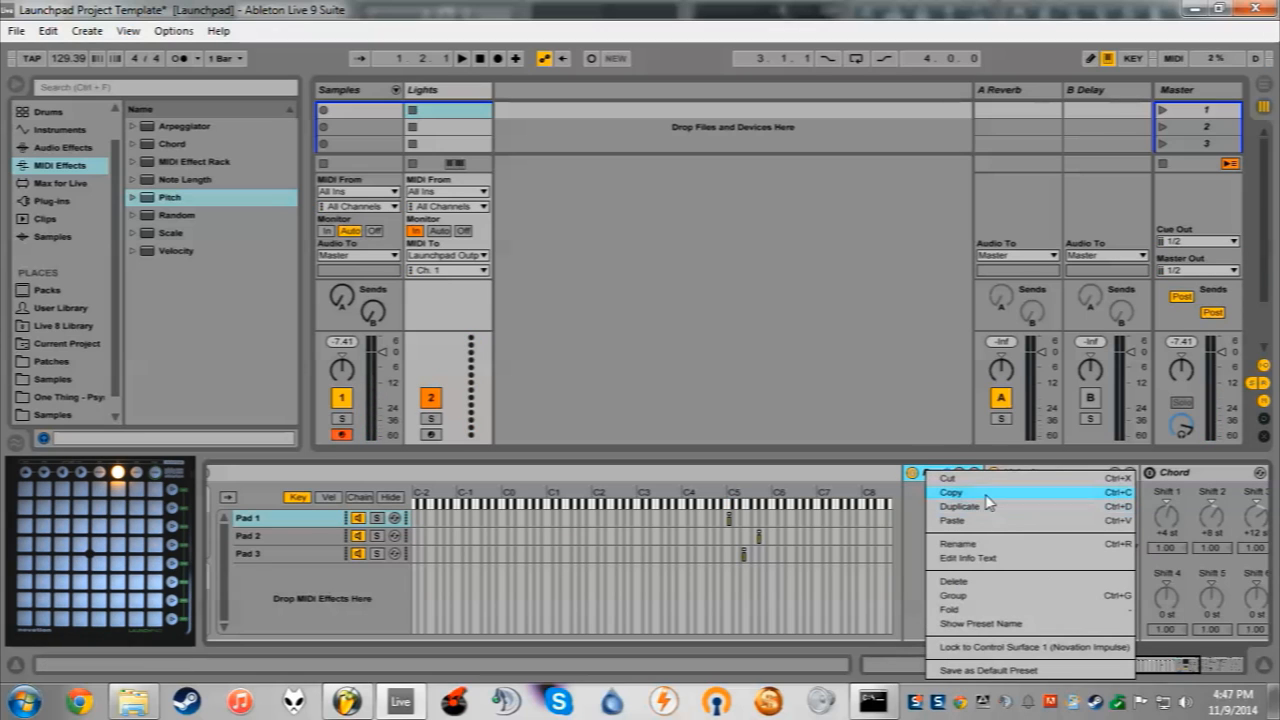
left_click(997, 585)
key("Delete")
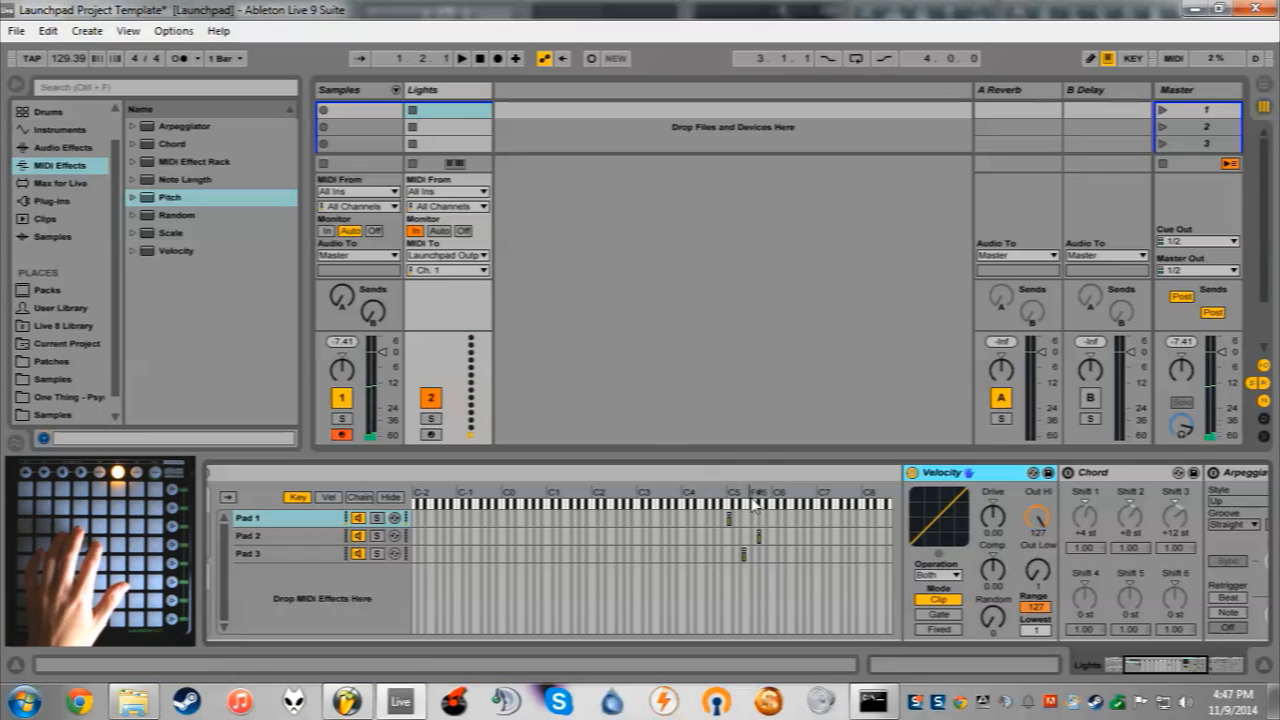
- Activate the first Chord effect following Pad 1's Velocity effect
left_click_drag(1180, 668, 1200, 672)
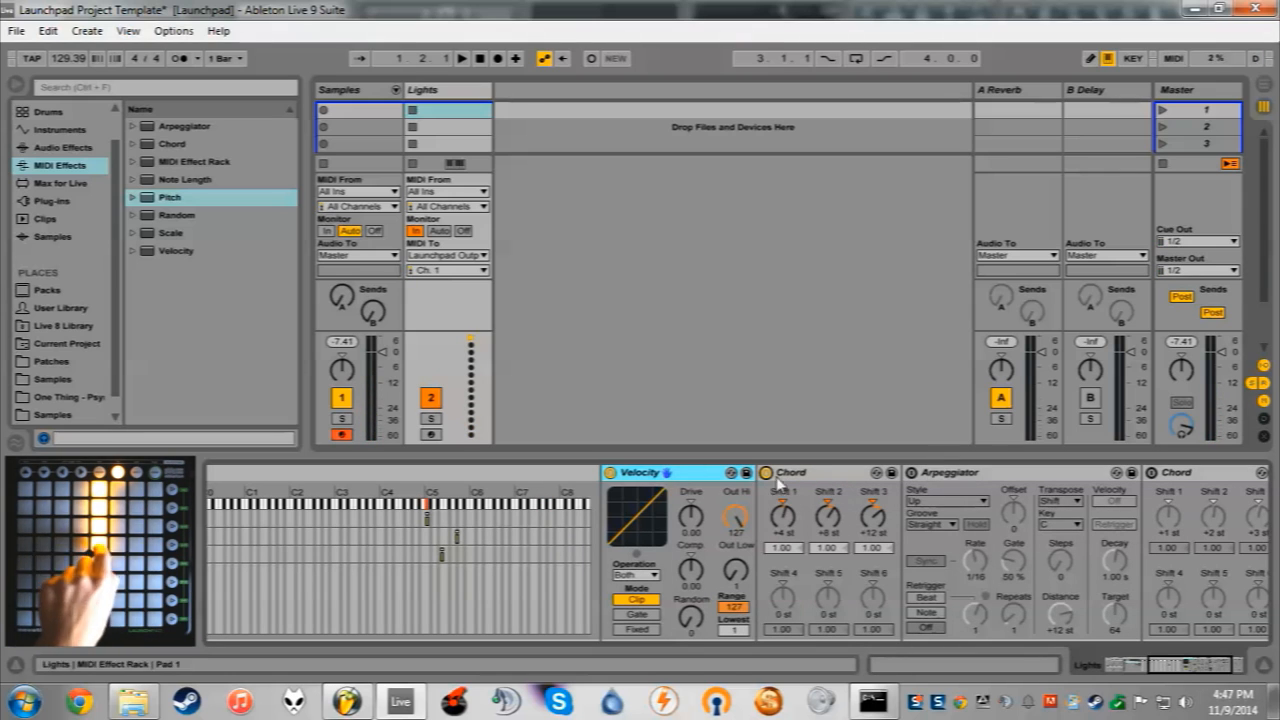
left_click(160, 144)
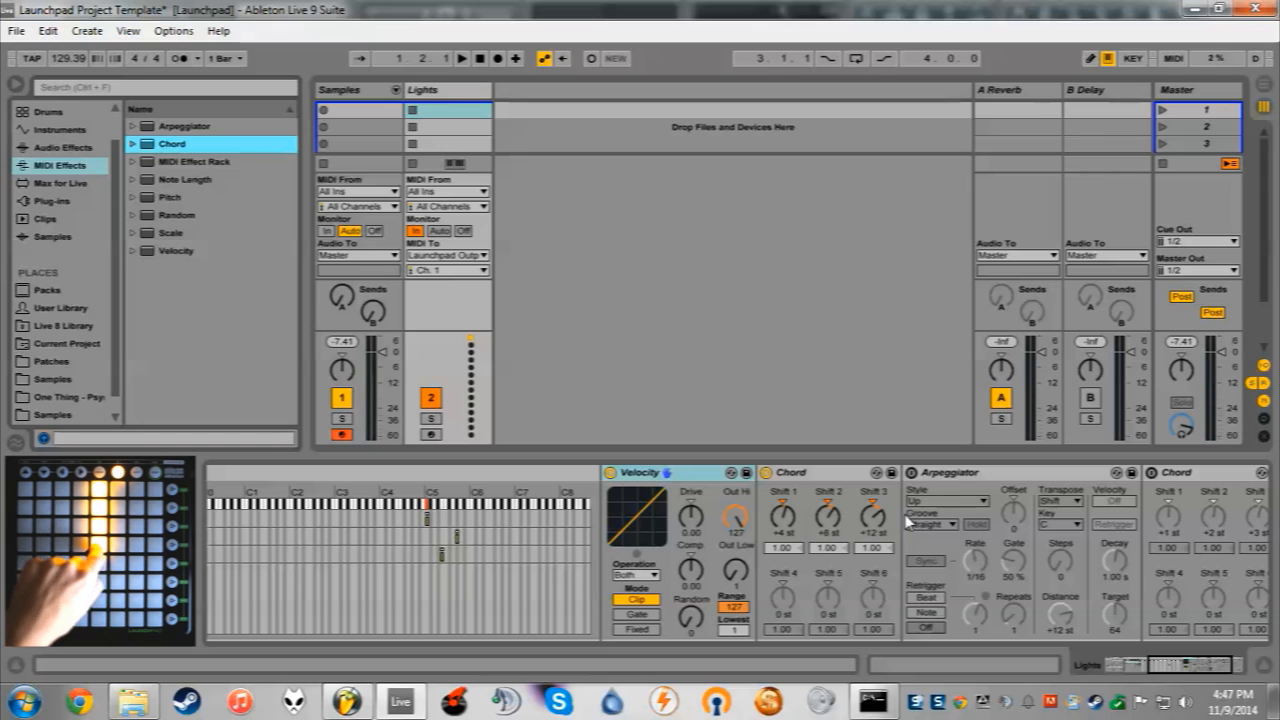
- Add a Pitch effect at +1 st between Velocity and Chord, and try it after Chord before returning it in front
left_click_drag(198, 199, 758, 528)
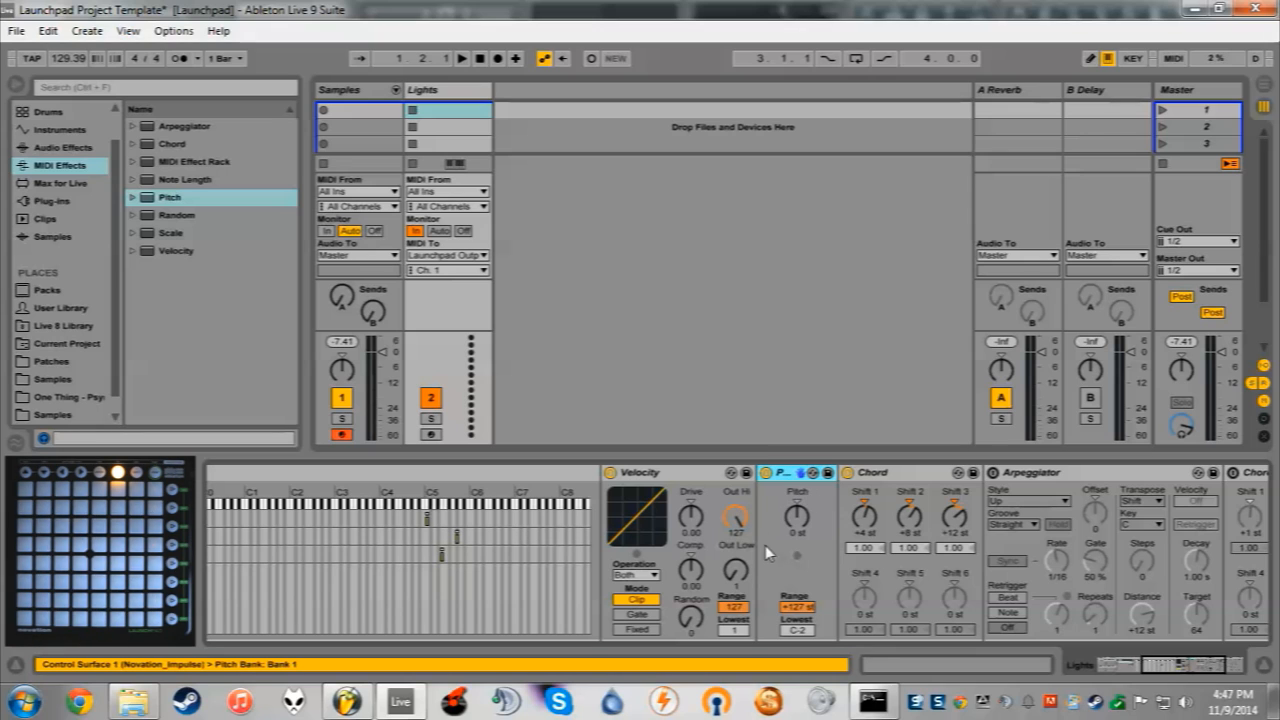
left_click_drag(800, 518, 800, 509)
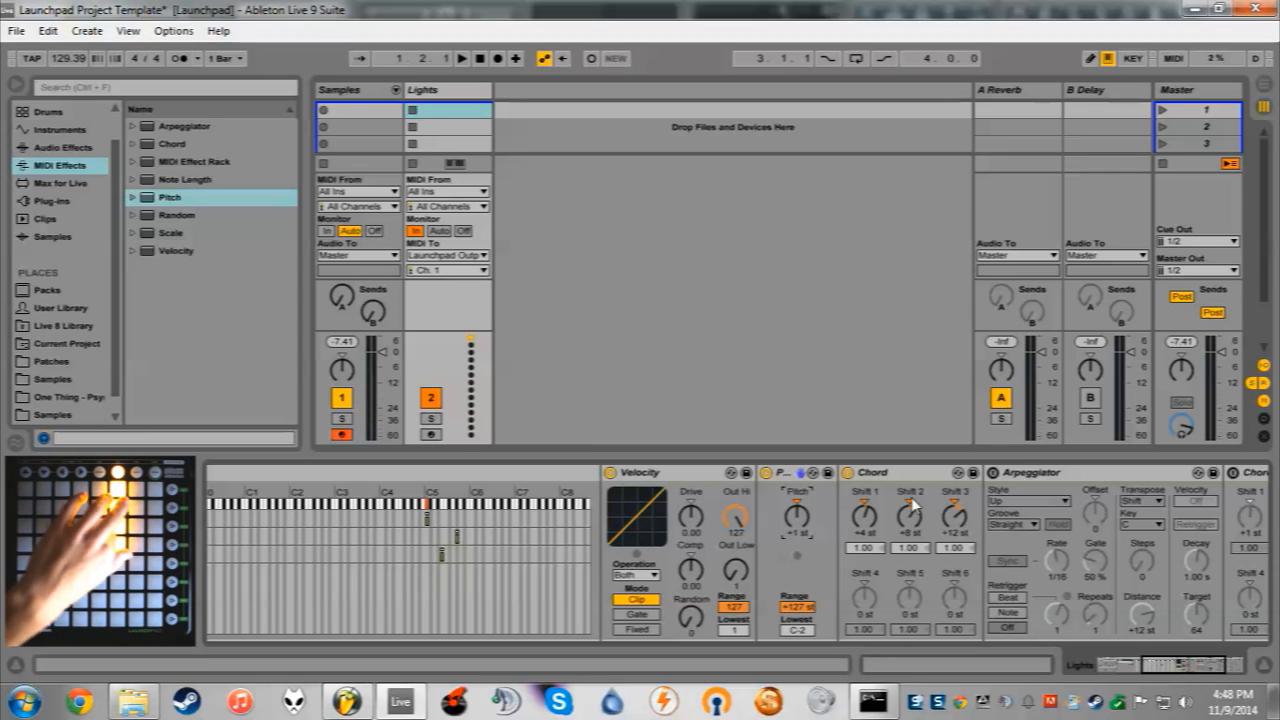
left_click_drag(800, 473, 965, 478)
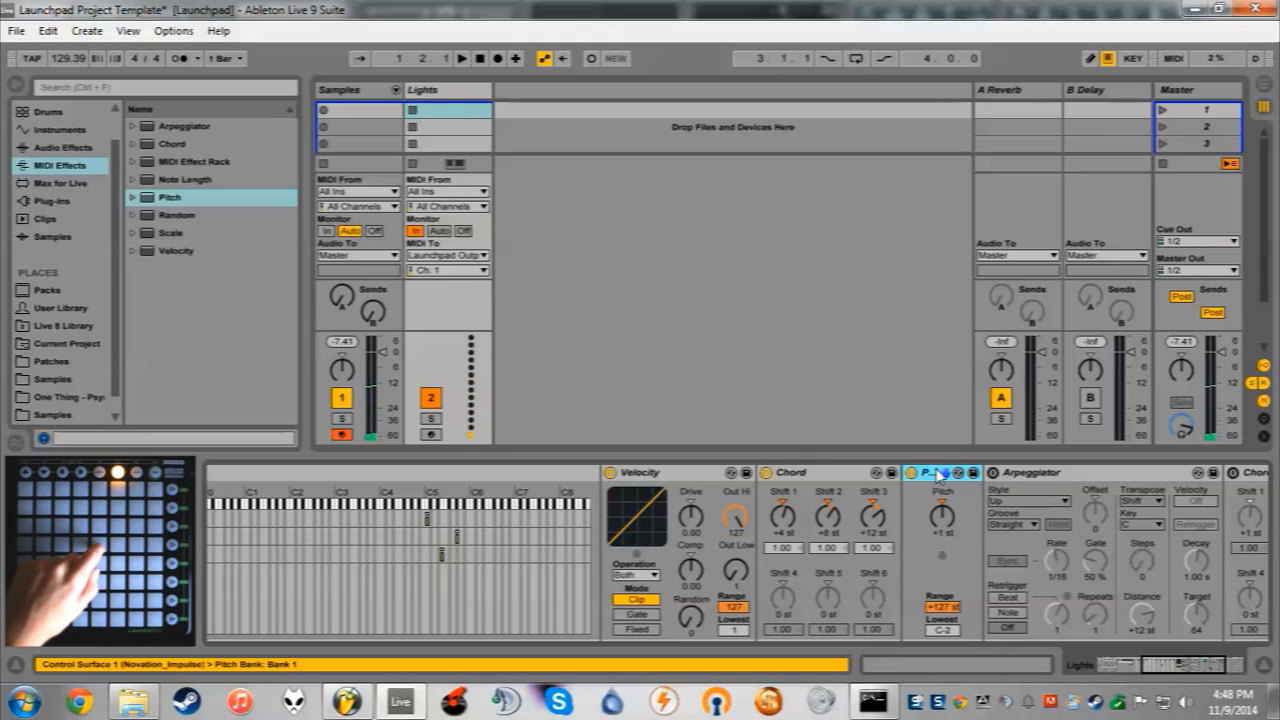
left_click_drag(904, 476, 770, 475)
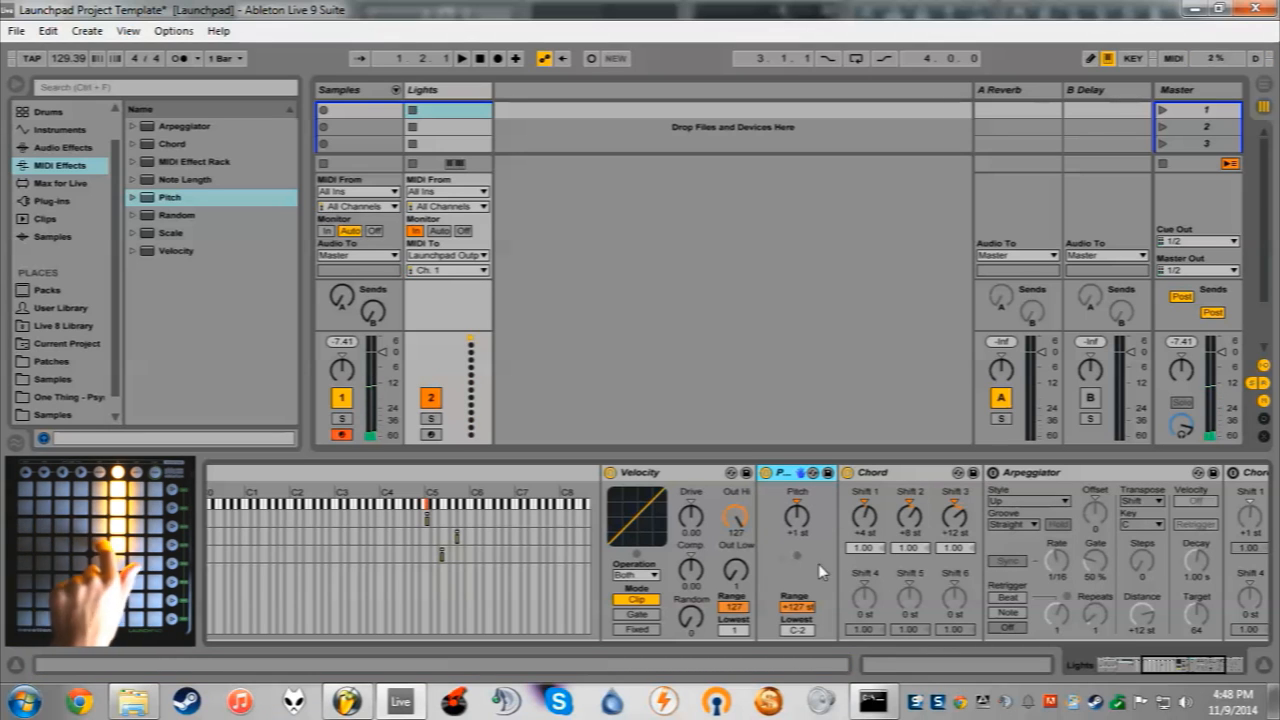
- Lower the Pitch effect to -13 st, and delete it from Pad 1's chain
left_click_drag(803, 524, 803, 529)
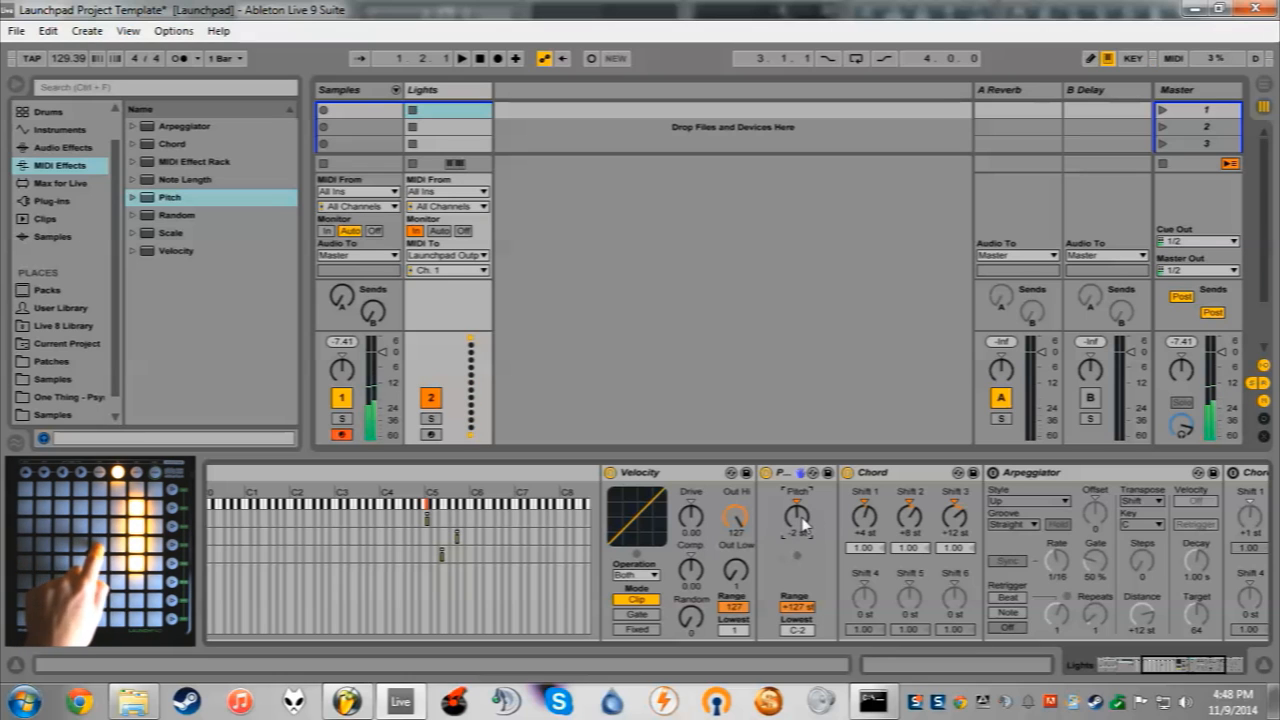
left_click_drag(803, 524, 803, 535)
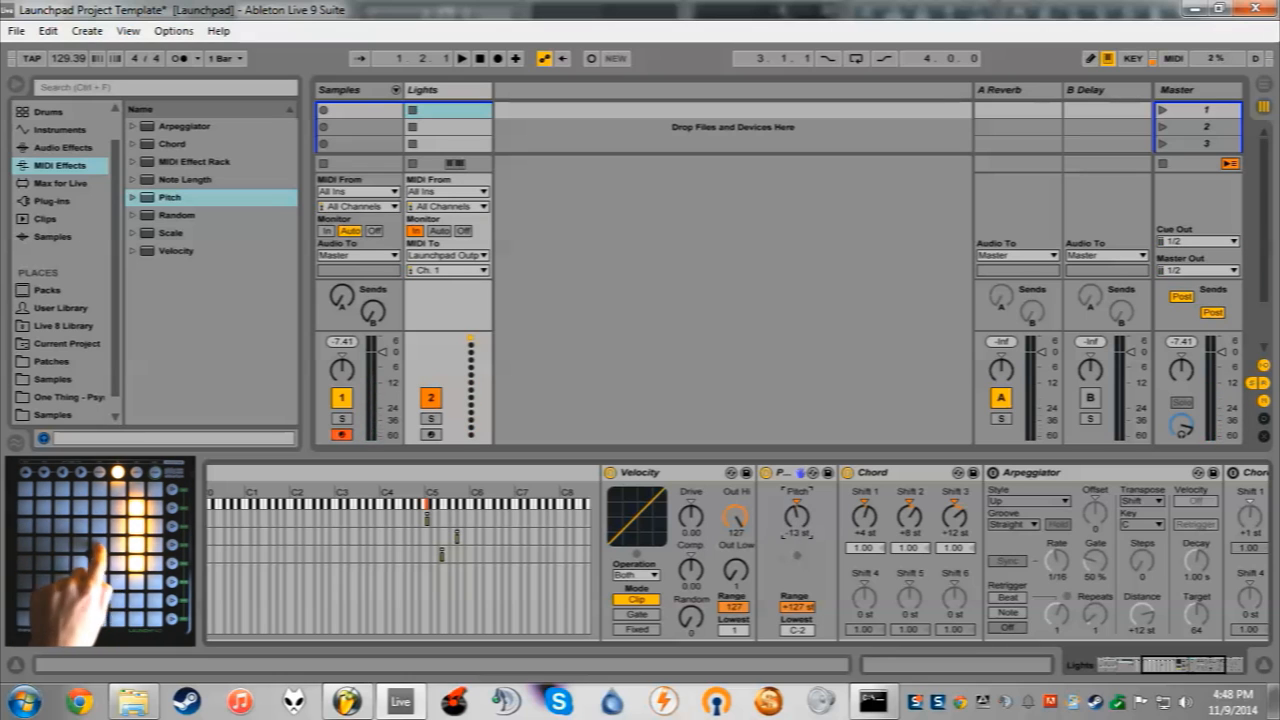
right_click(790, 474)
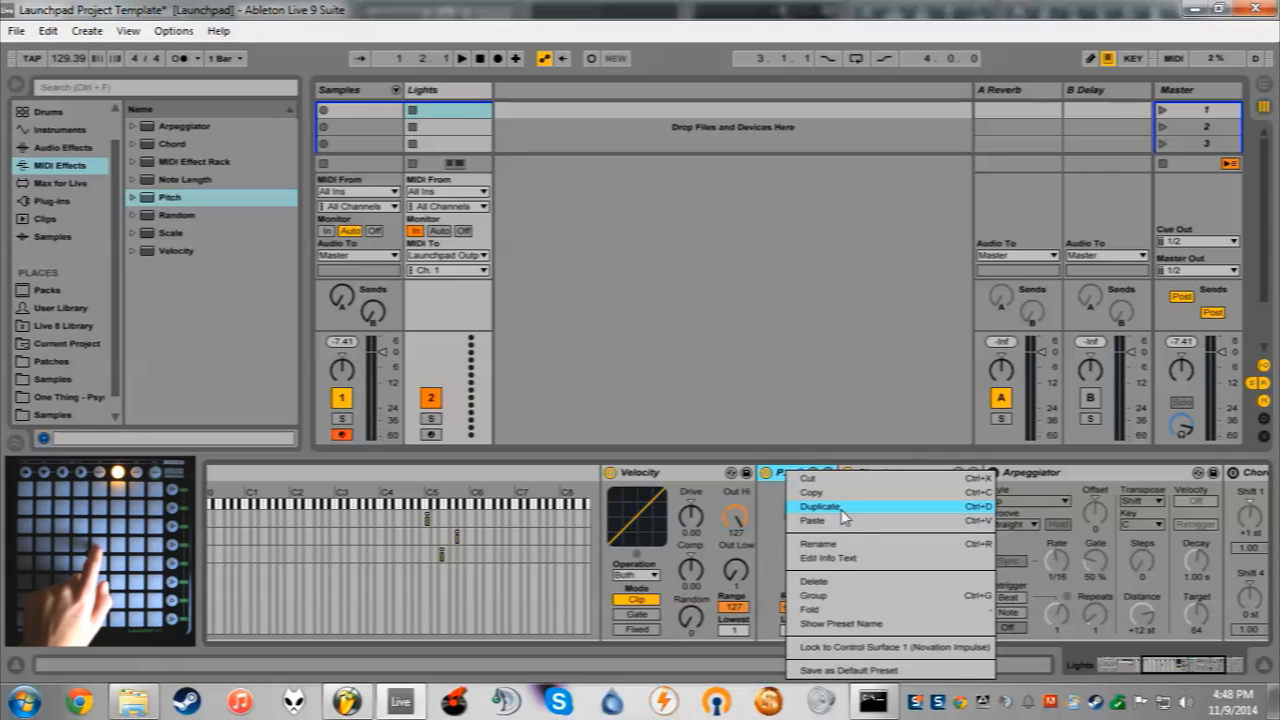
left_click(875, 580)
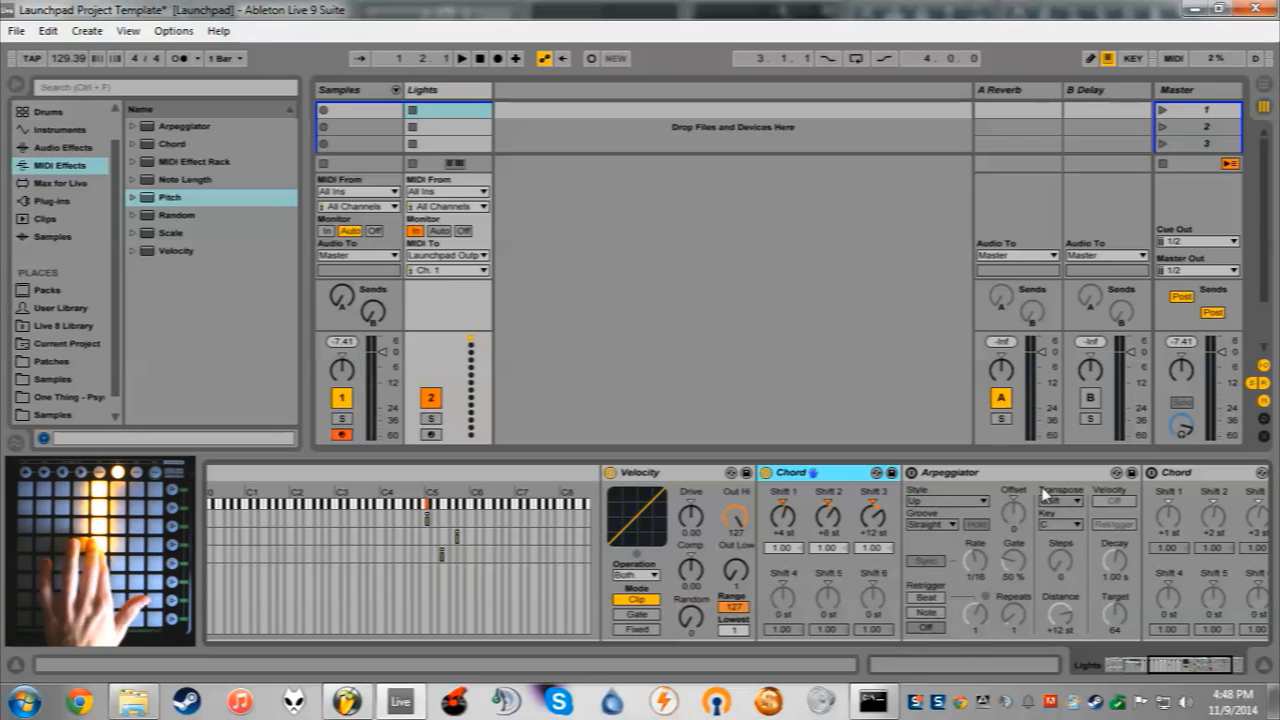
- Activate the second Chord effect at the end of the chain and try its Shift 3 at 0 st and +4 st
left_click(1167, 670)
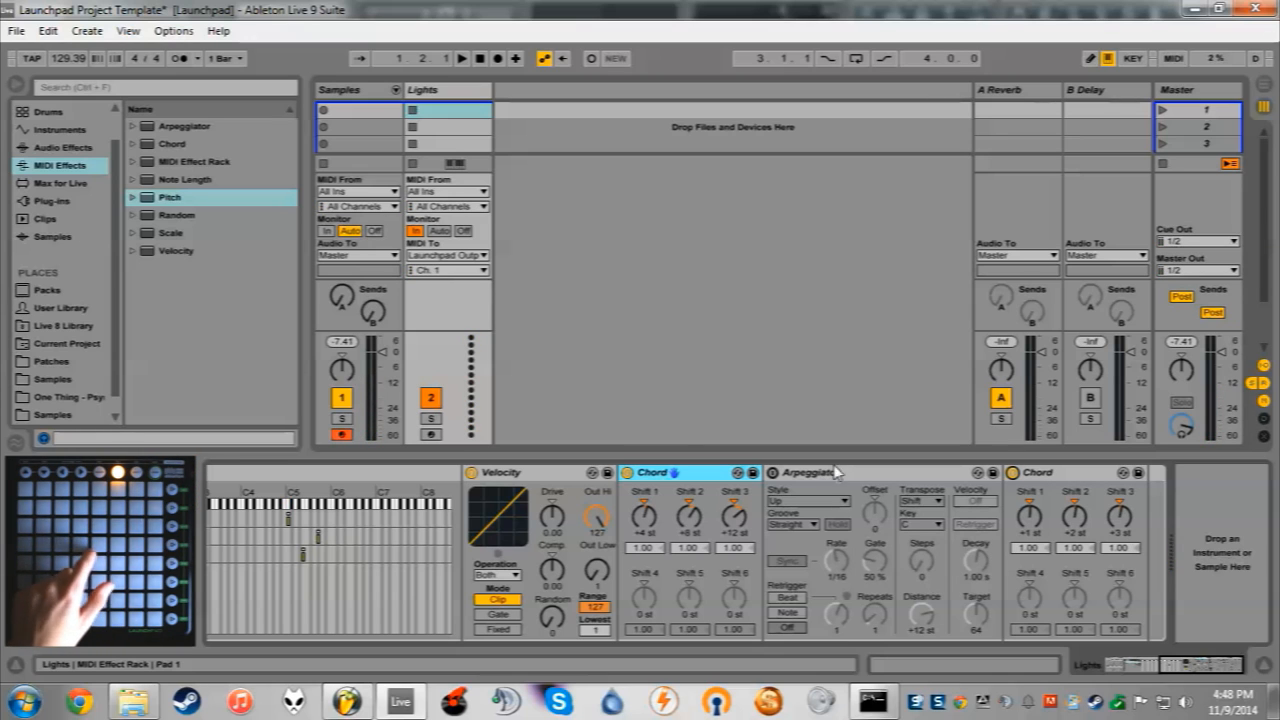
left_click(1120, 510)
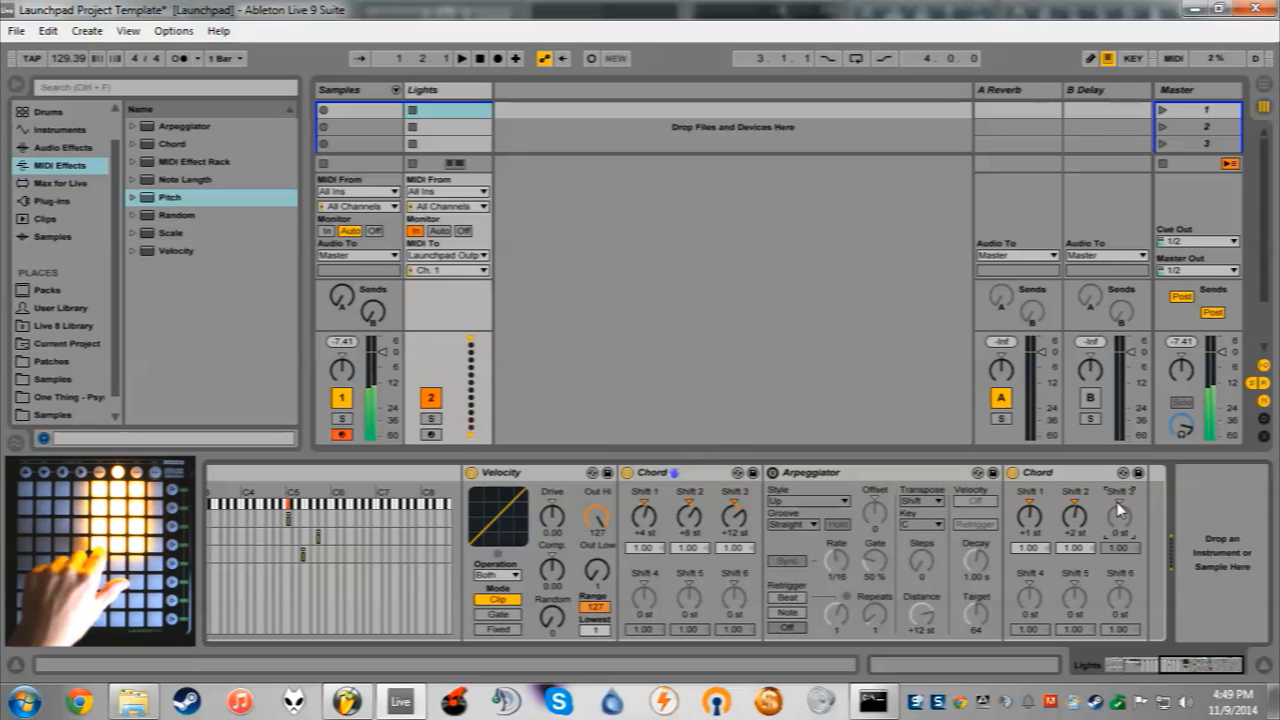
left_click_drag(1120, 510, 1120, 494)
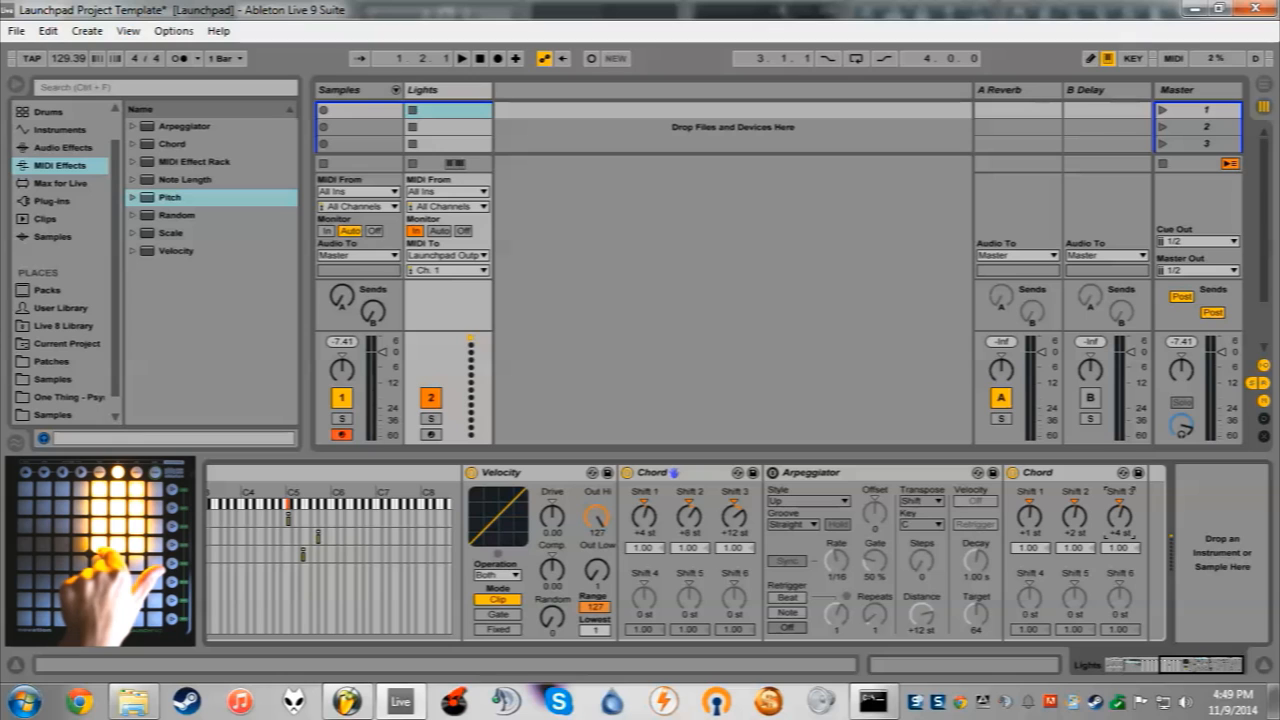
- Delete the existing Arpeggiator and the second Chord effect from Pad 1's chain
left_click(773, 473)
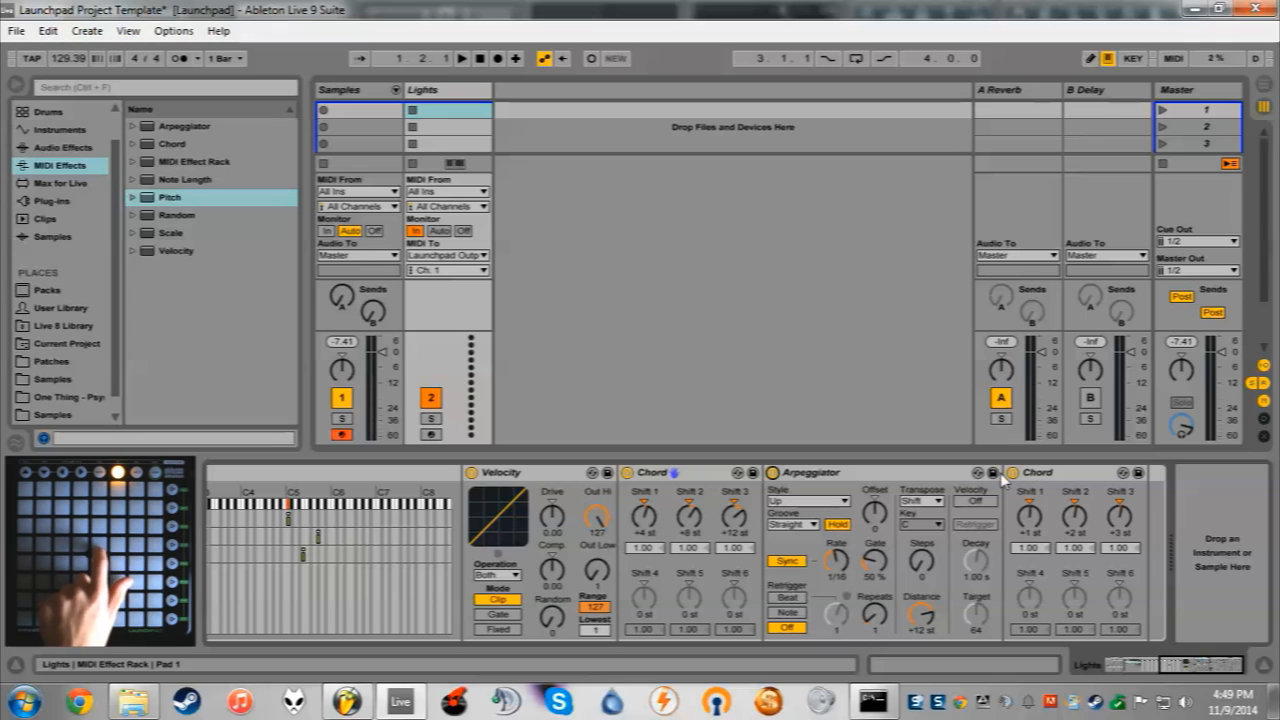
right_click(924, 474)
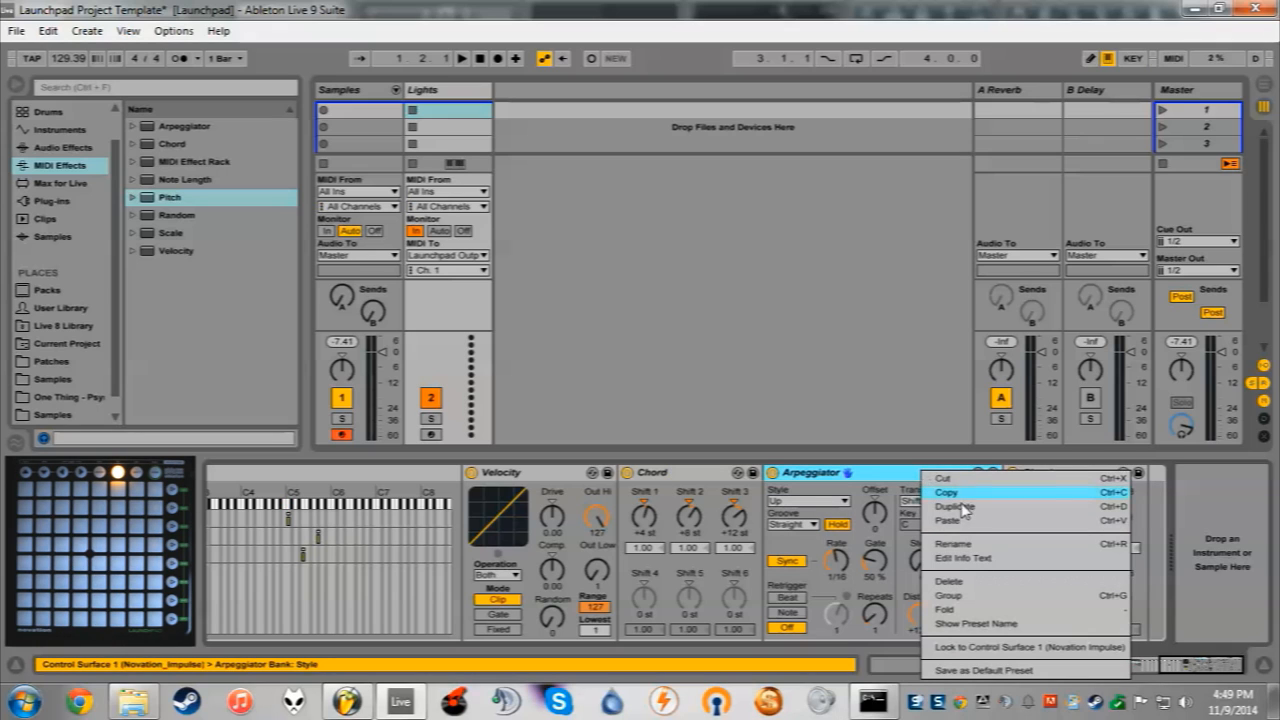
left_click(1012, 582)
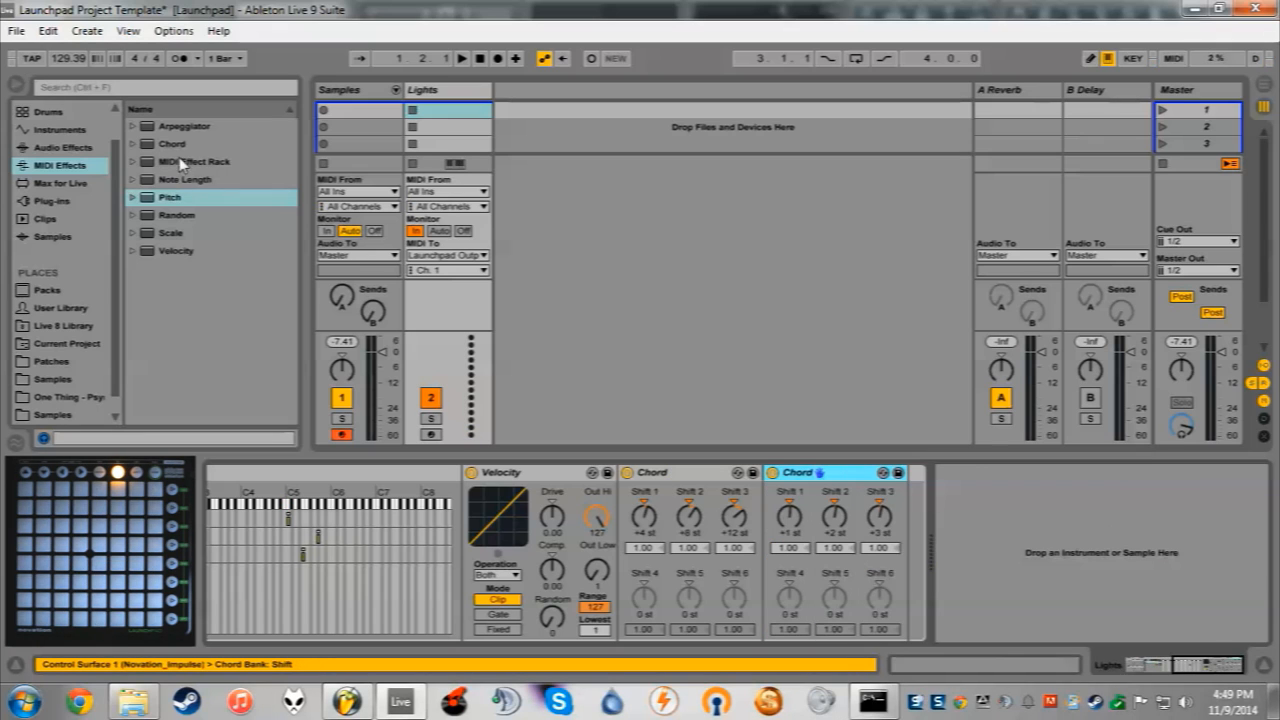
right_click(806, 472)
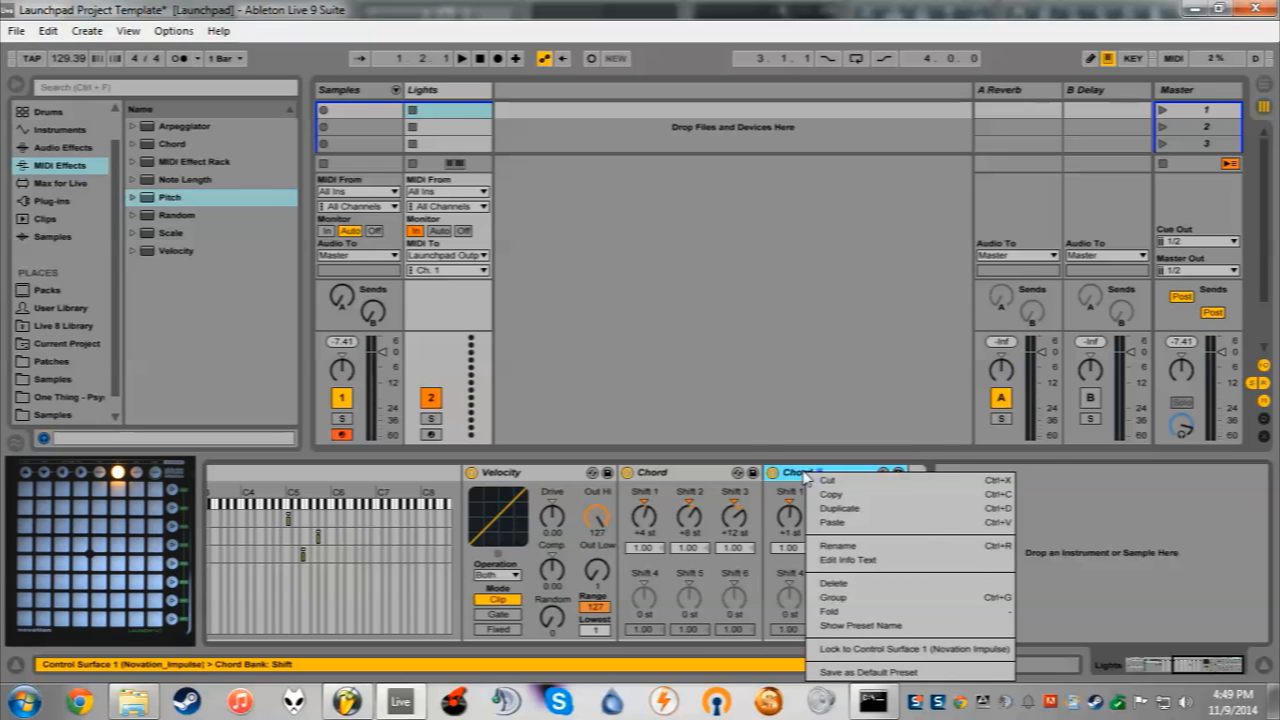
left_click(877, 586)
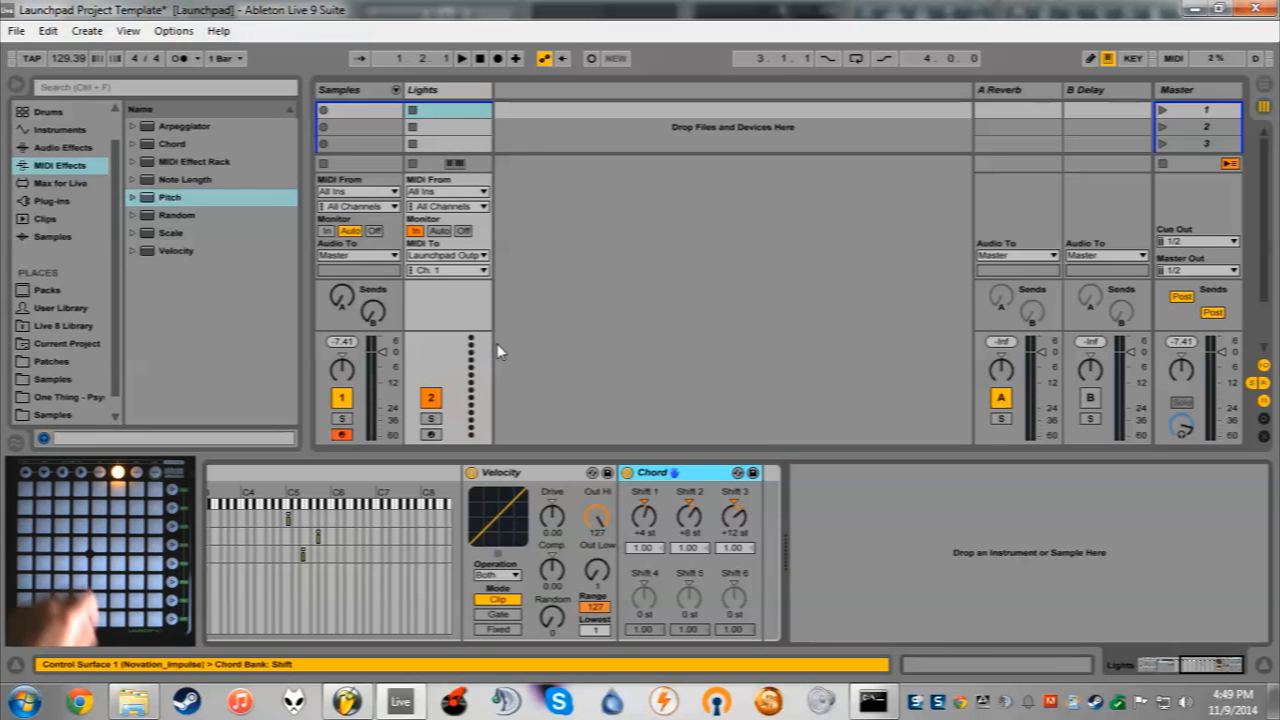
- Add a new Arpeggiator after Pad 1's Chord effect and choose the Up style
left_click_drag(174, 129, 765, 528)
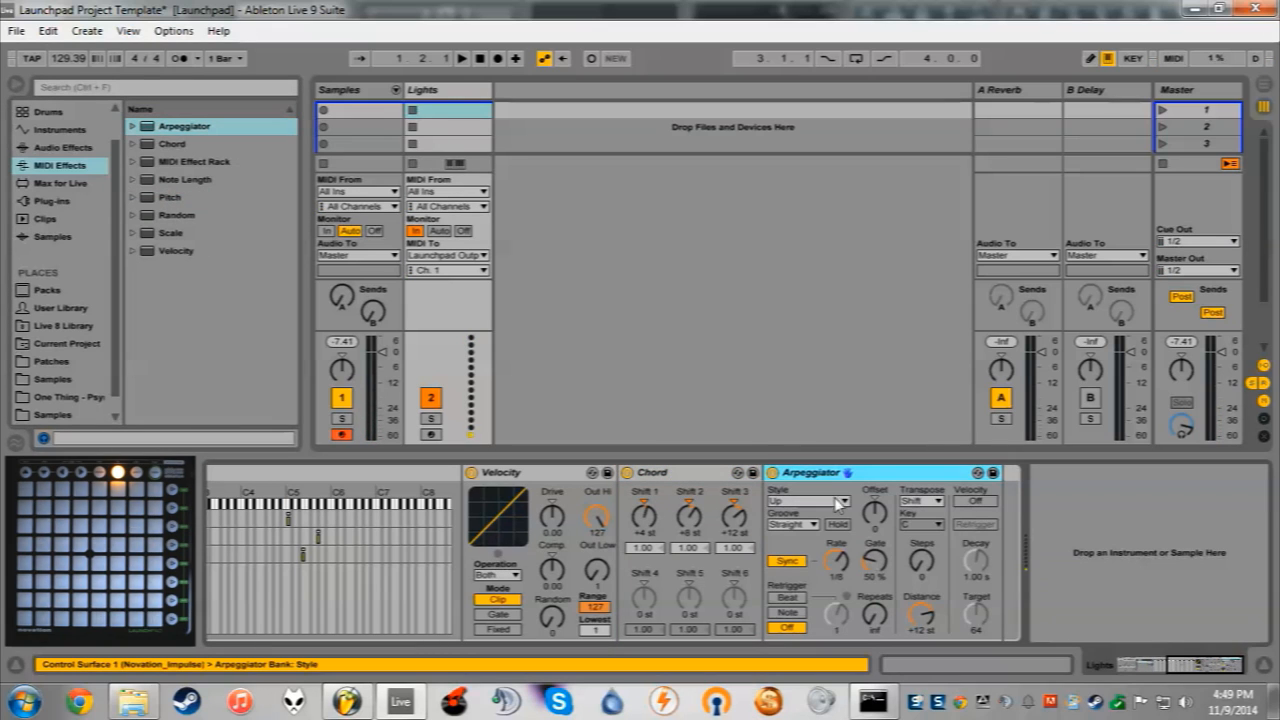
left_click(838, 502)
left_click(837, 251)
left_click(806, 502)
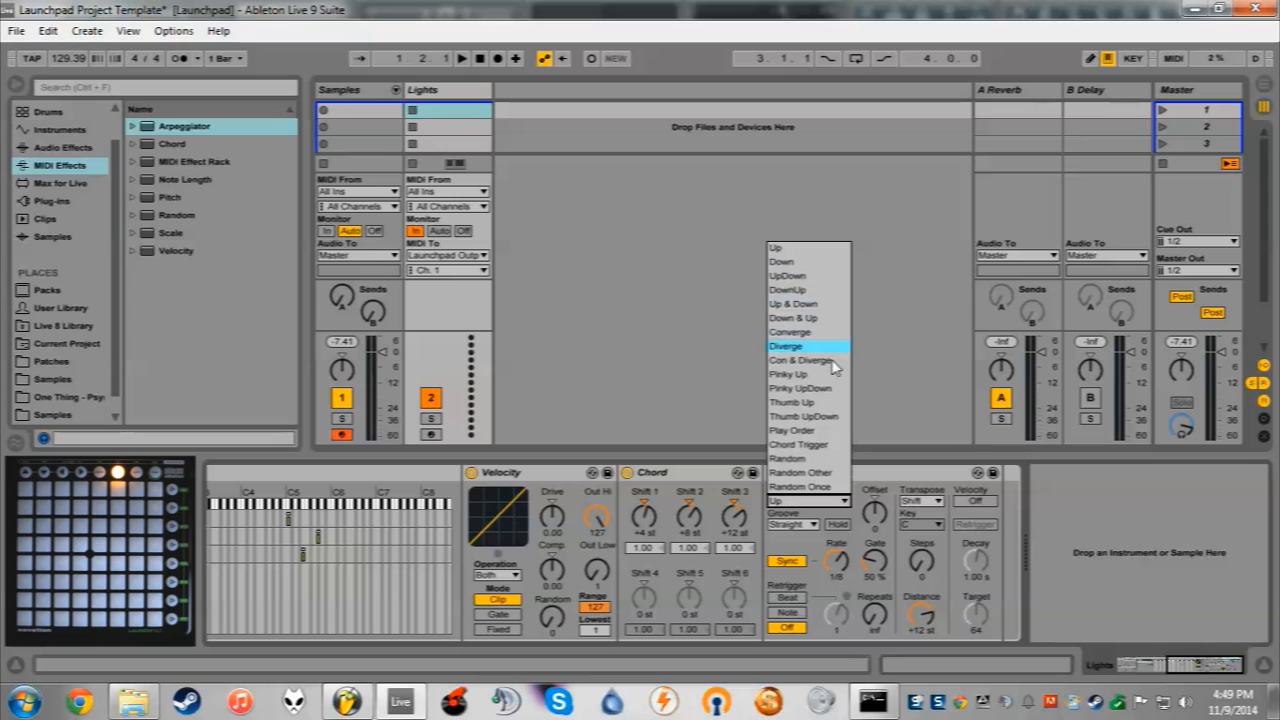
left_click(779, 248)
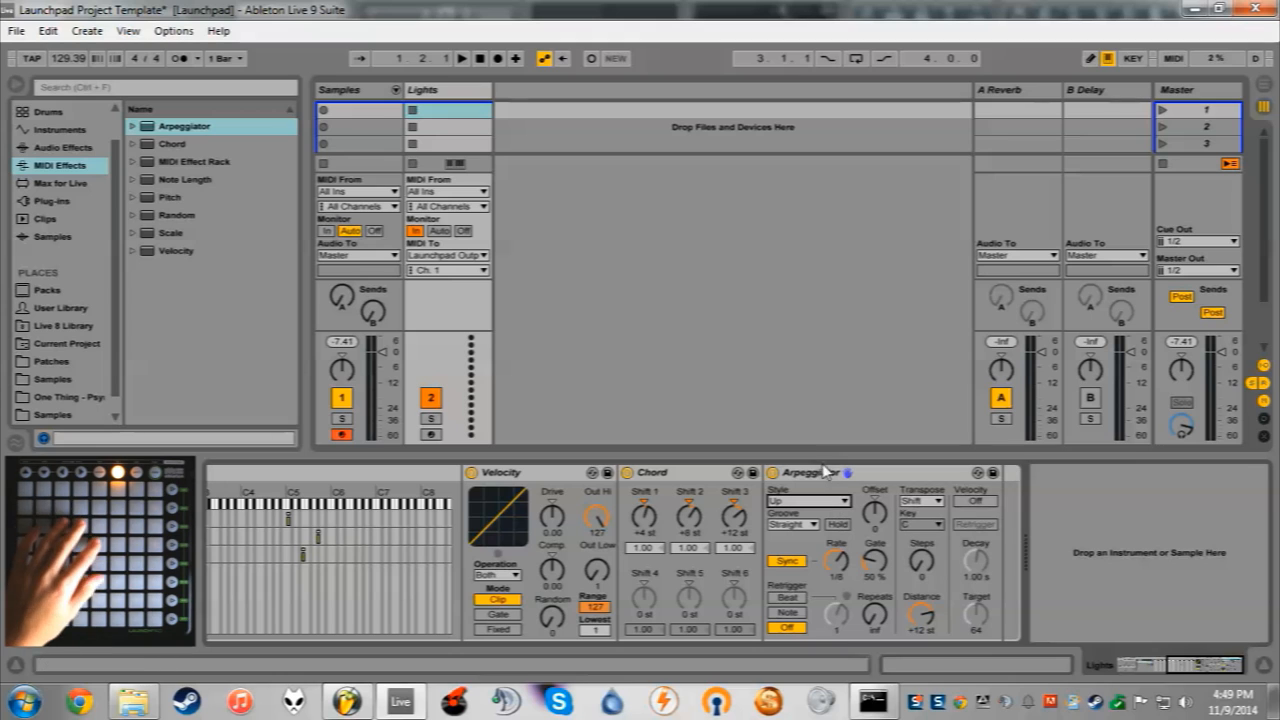
- Try the Arpeggiator's Rate at 1/4, 1/48 and 1/6, and settle on 1/24
left_click_drag(836, 558, 836, 598)
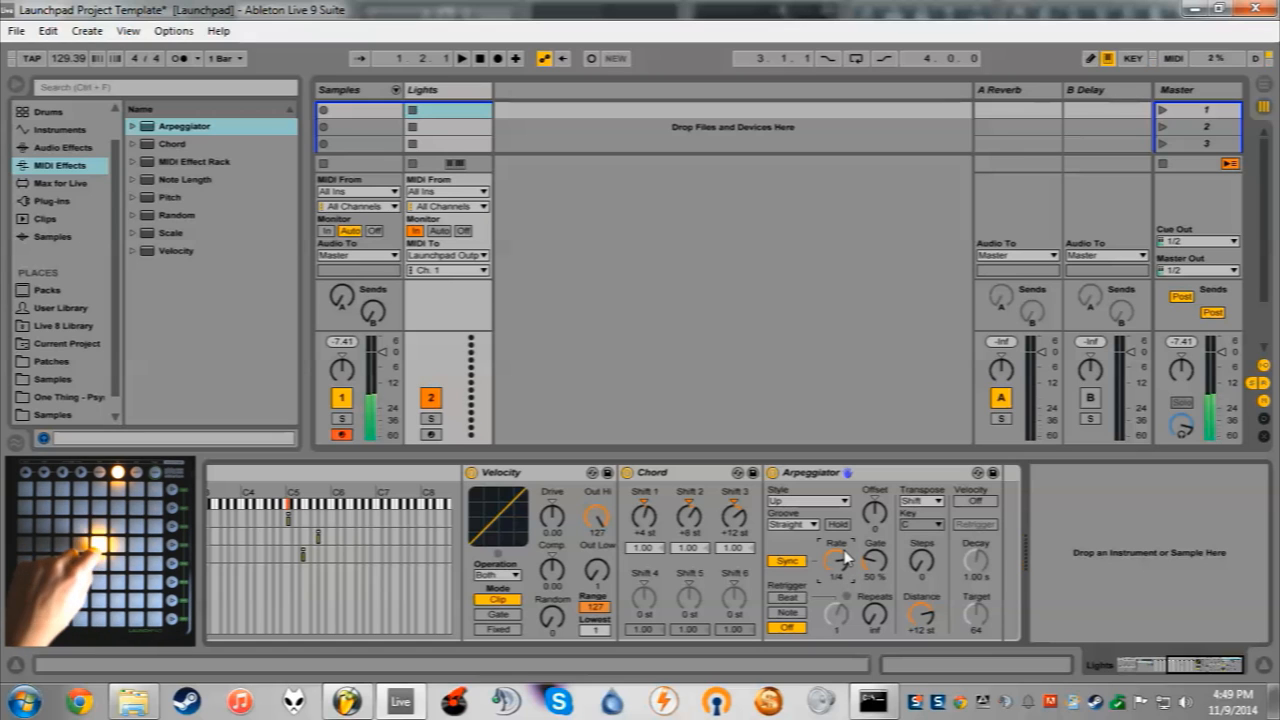
left_click_drag(838, 562, 838, 520)
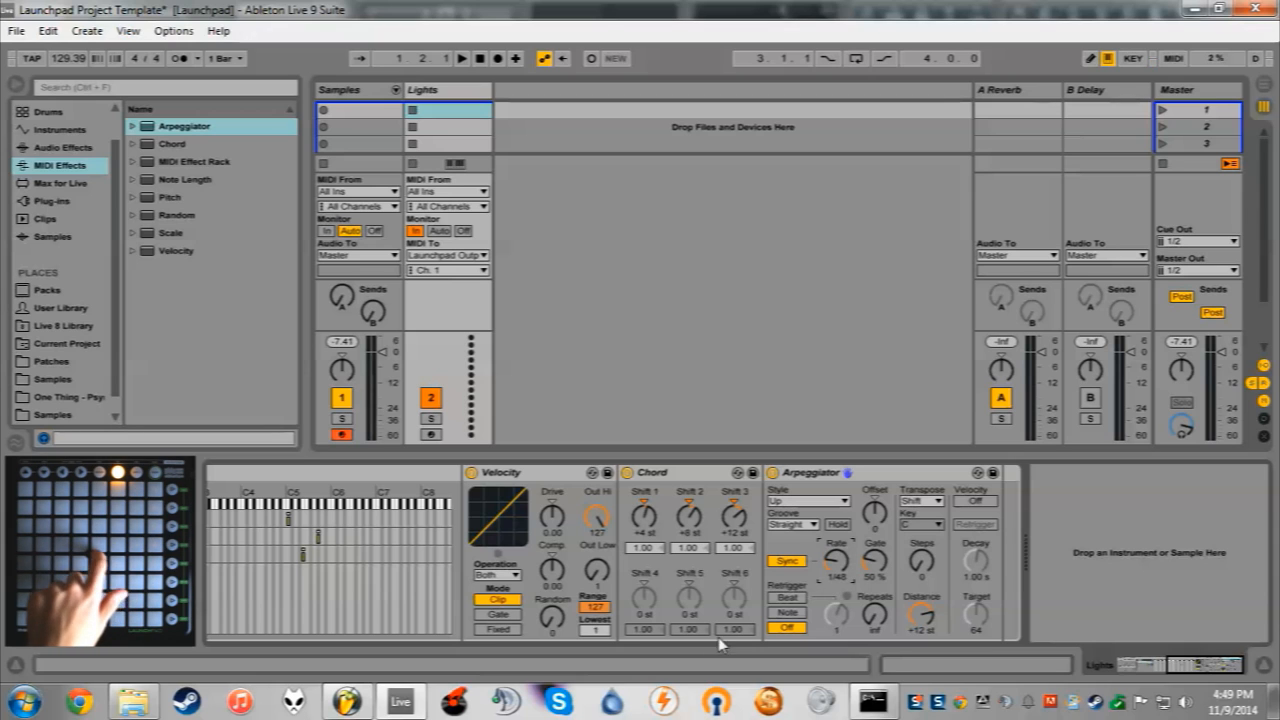
left_click_drag(829, 570, 829, 600)
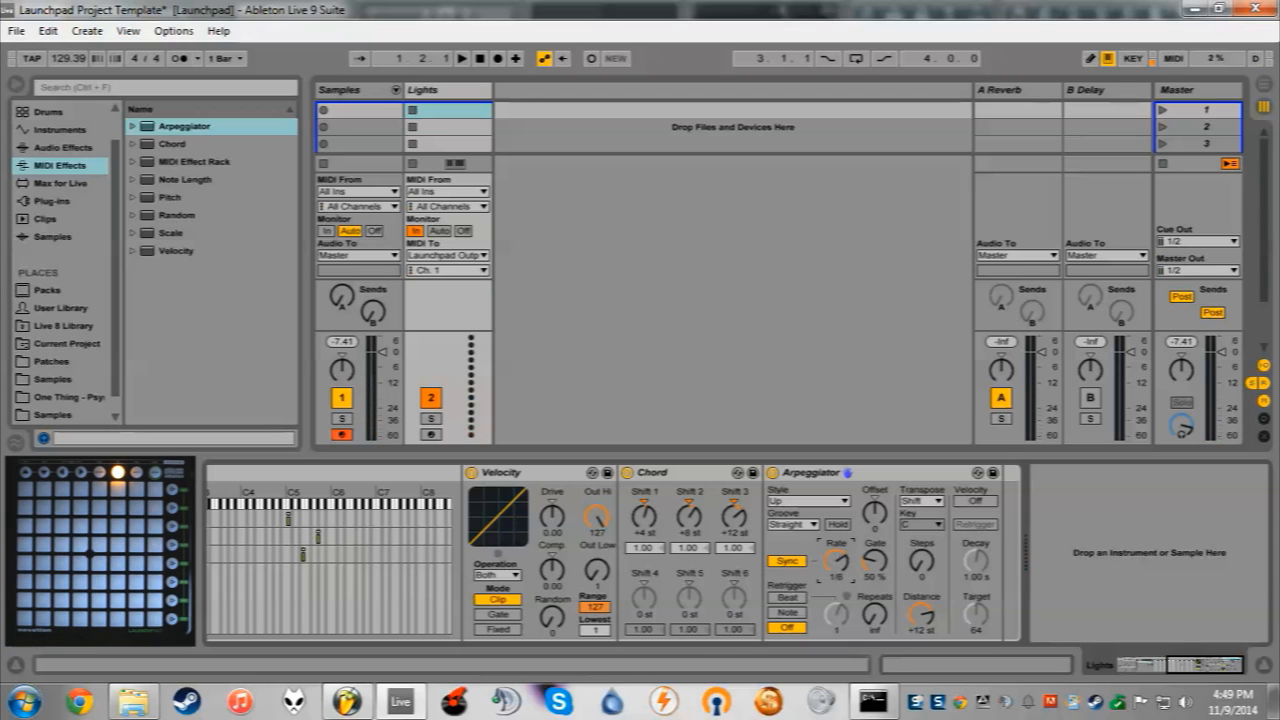
- Turn on Hold in the Arpeggiator, comparing it on and off, and set Repeats to 1
left_click(838, 525)
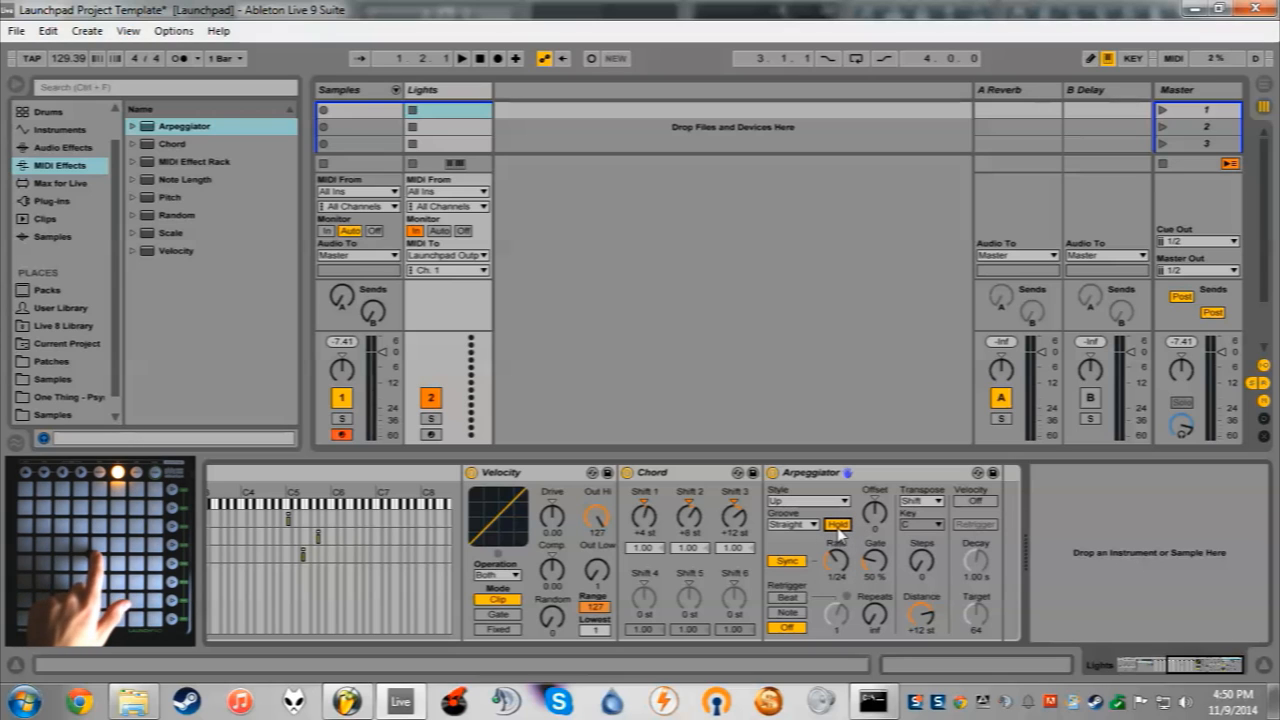
left_click(838, 526)
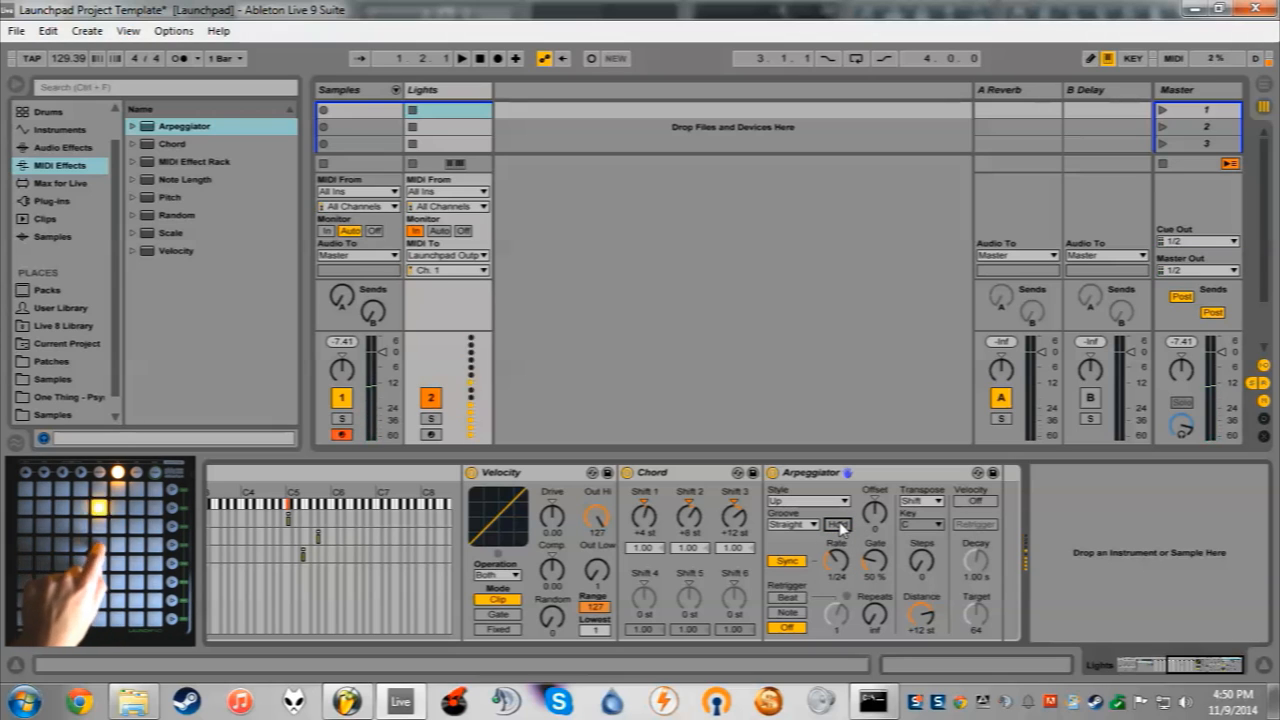
left_click(838, 525)
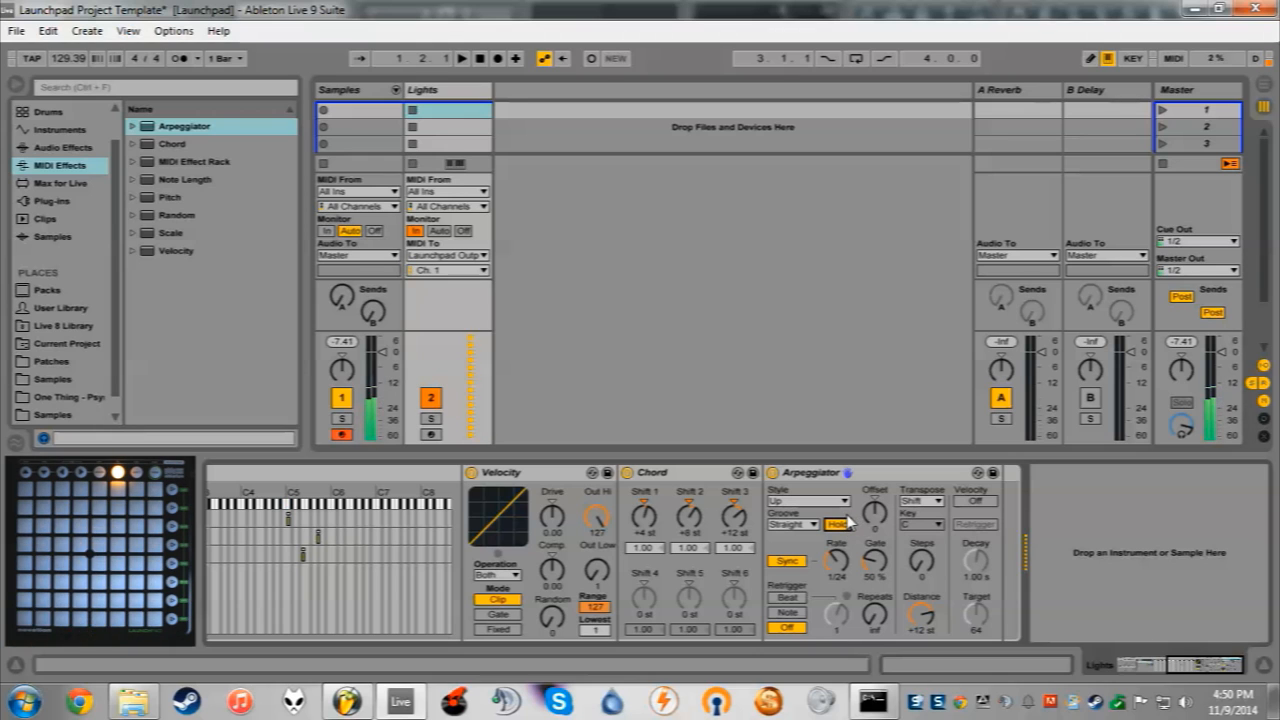
left_click_drag(875, 612, 875, 640)
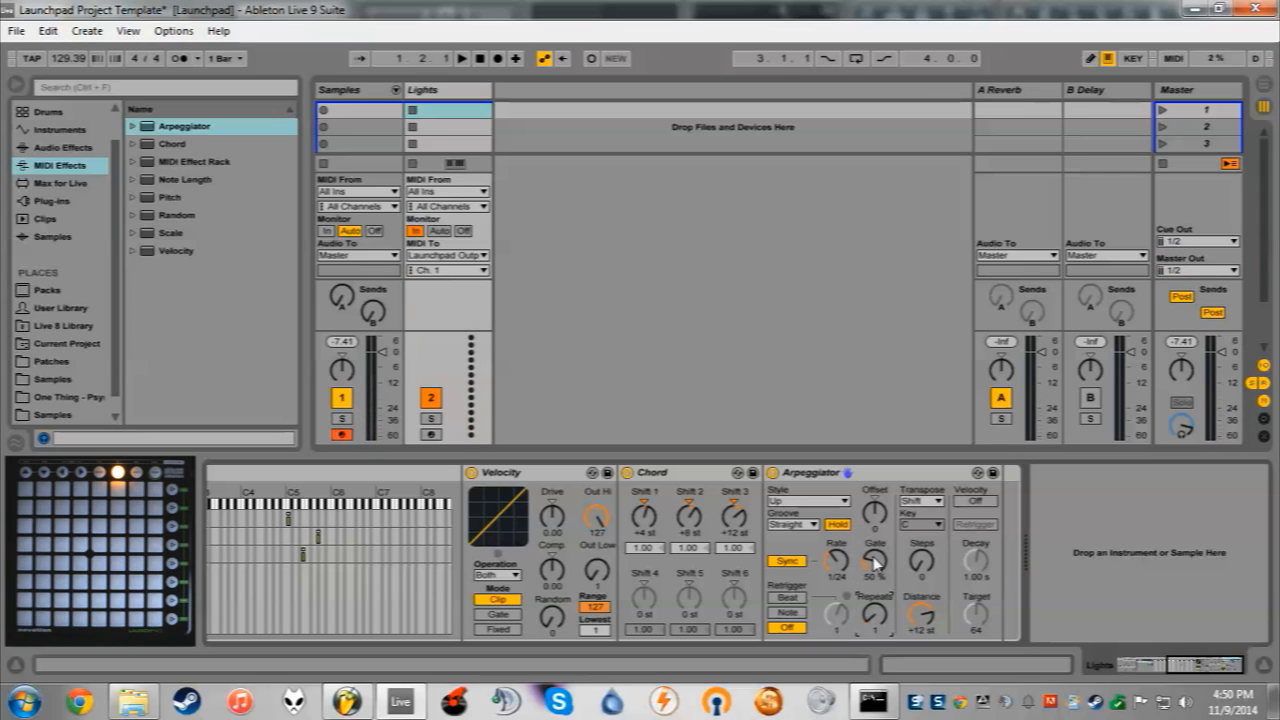
- Try the Arpeggiator's Gate at 86 %, 168 %, 200 % and 107 %, and return it to its default
left_click_drag(877, 566, 877, 544)
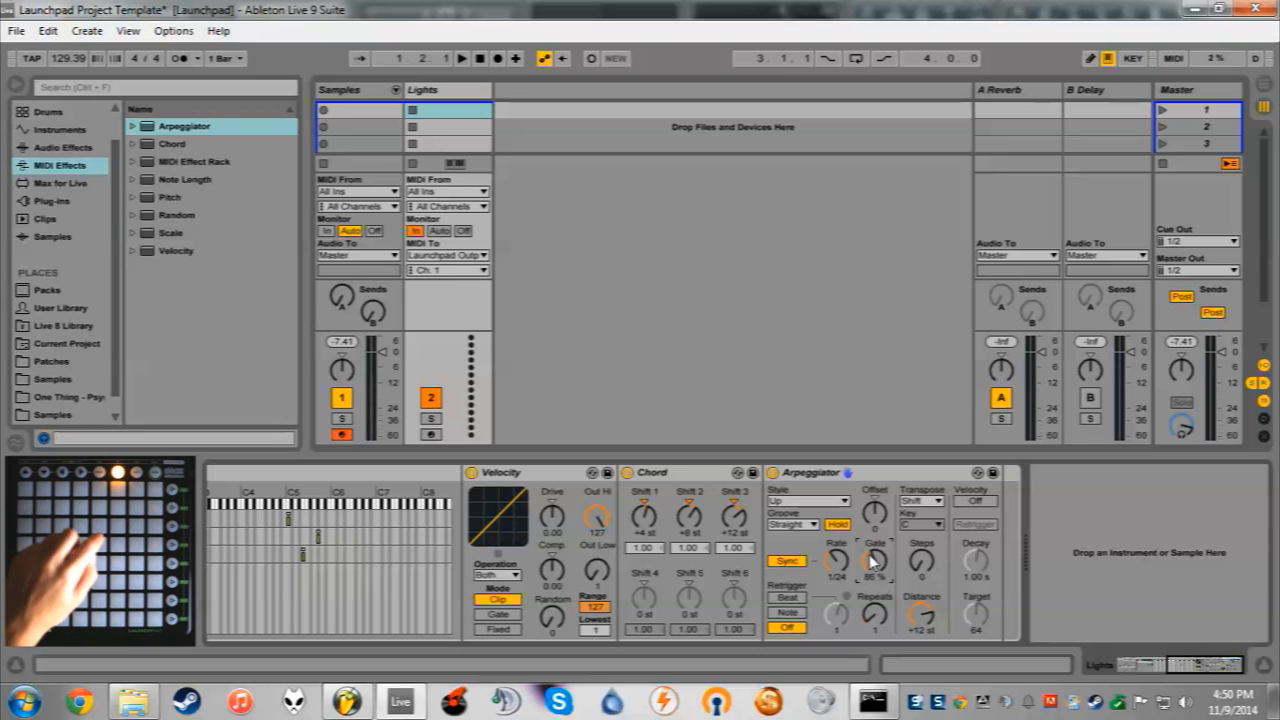
left_click_drag(873, 562, 873, 530)
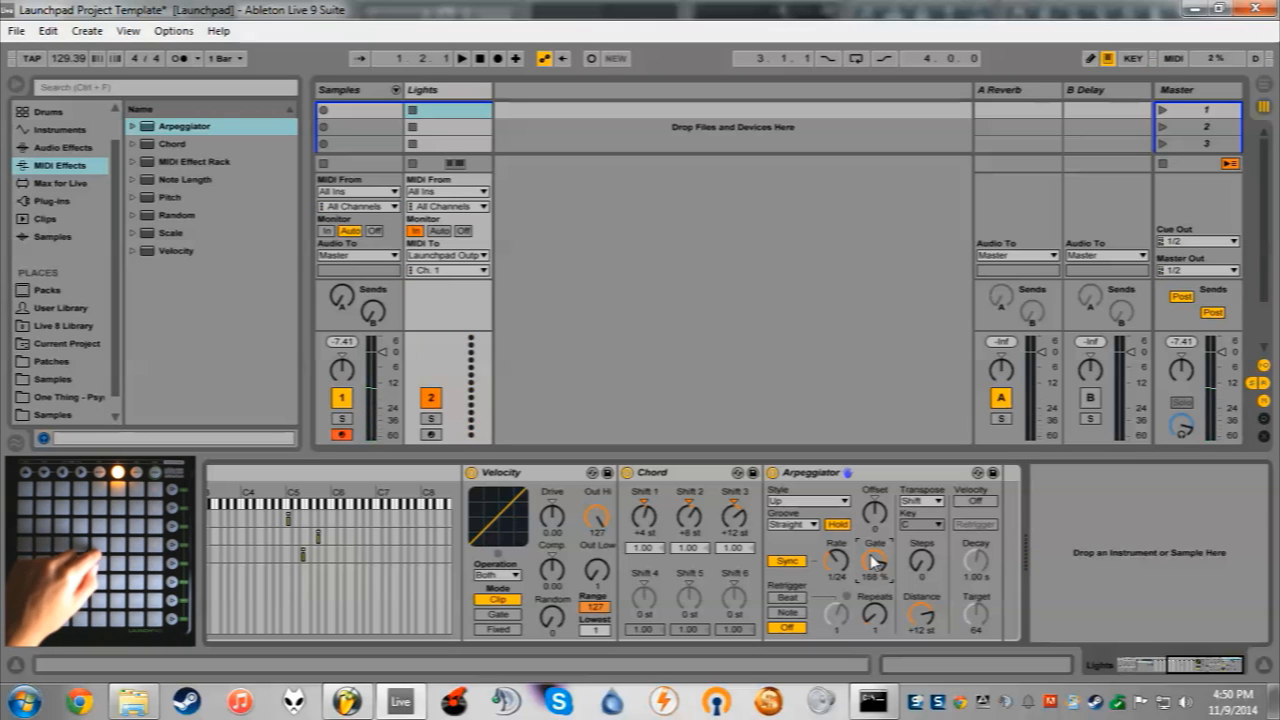
left_click_drag(873, 562, 876, 545)
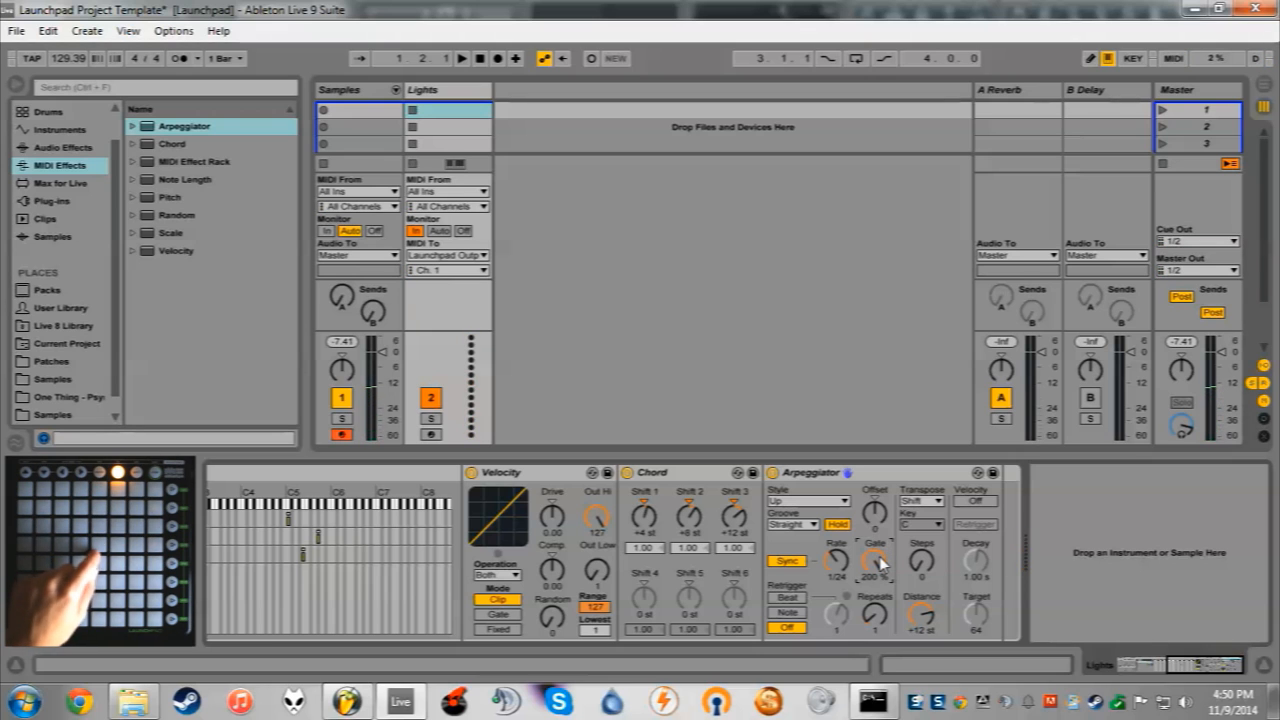
left_click_drag(880, 563, 878, 585)
right_click(878, 568)
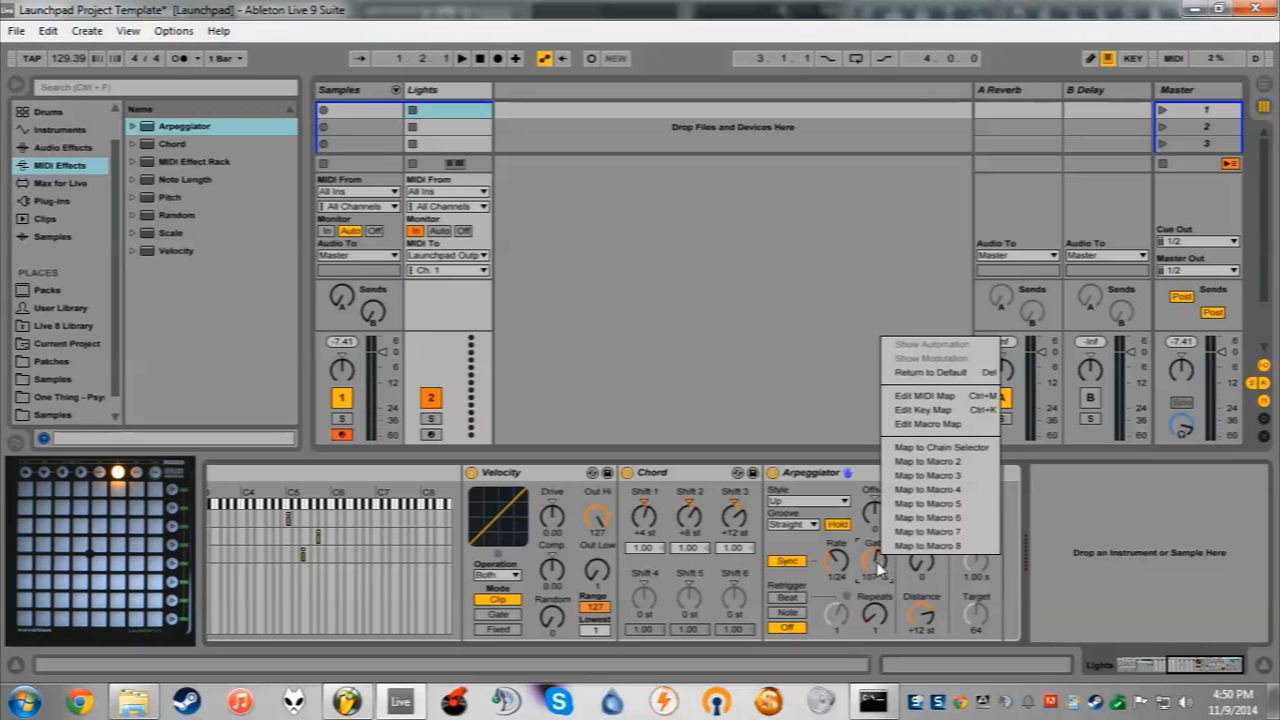
left_click(930, 373)
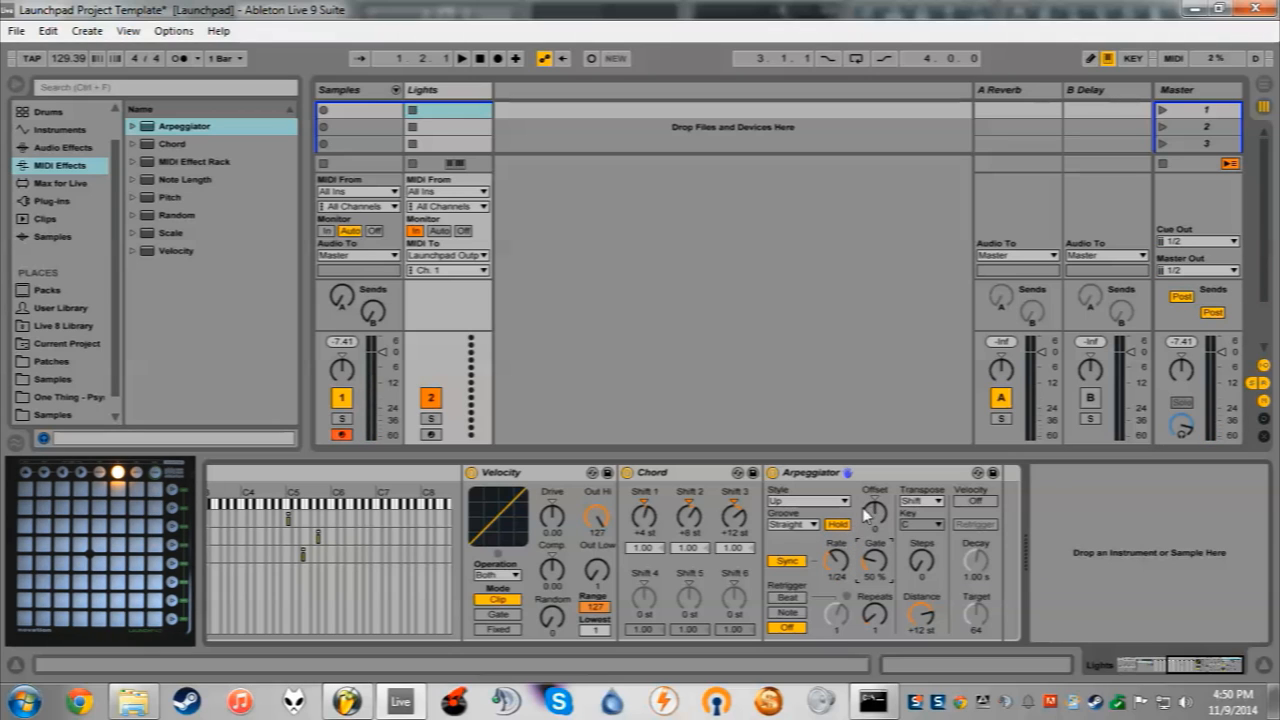
- Switch the Arpeggiator's rate to Free, try it at 179 ms, and return to Sync
left_click(789, 562)
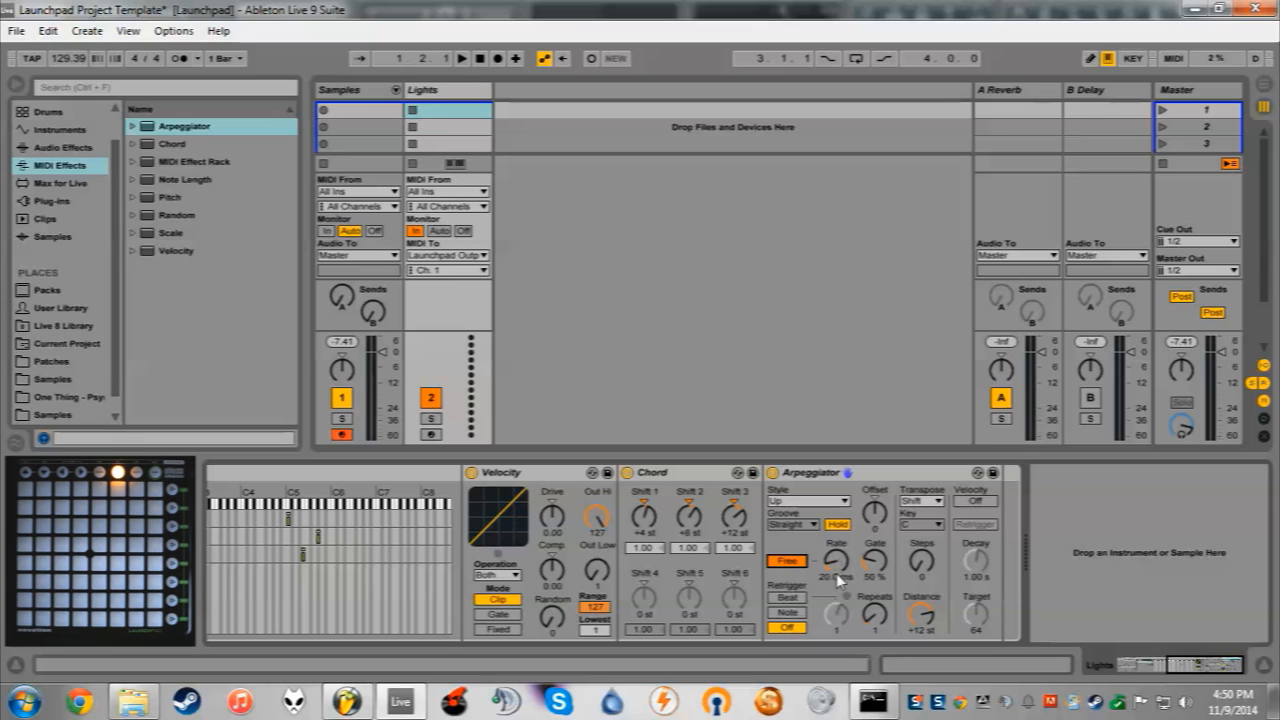
left_click_drag(843, 588, 843, 570)
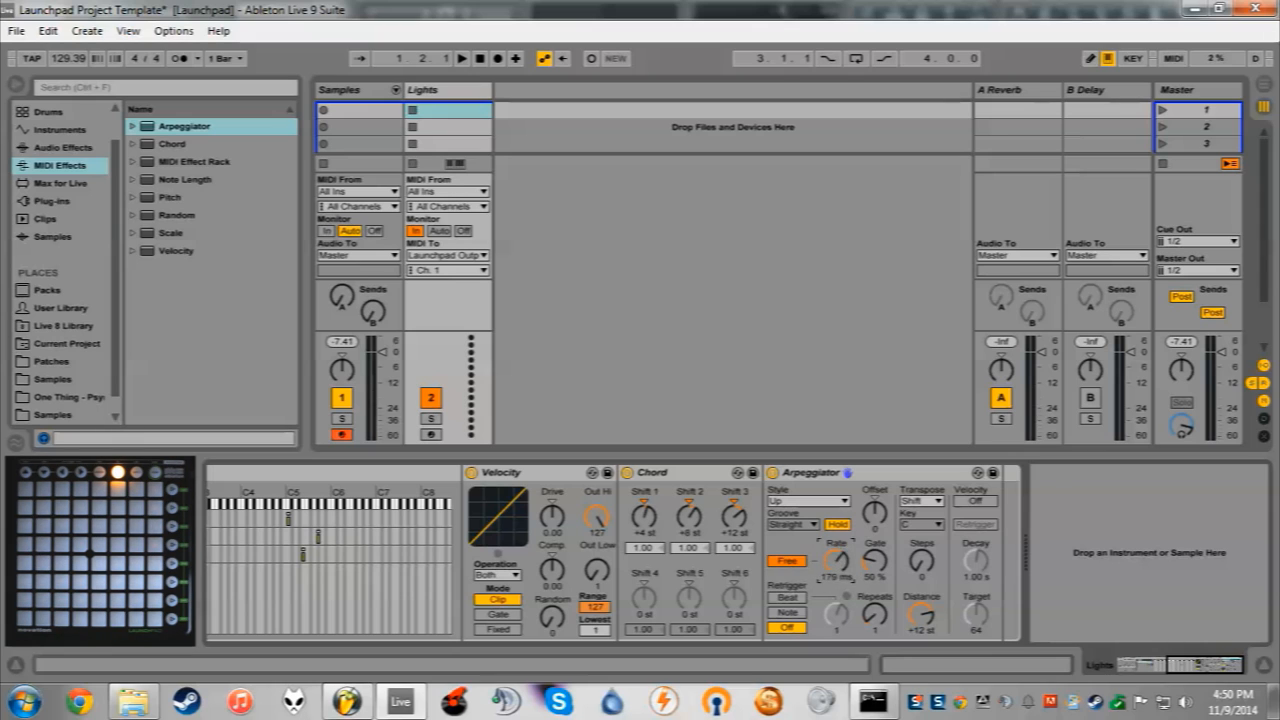
left_click(796, 562)
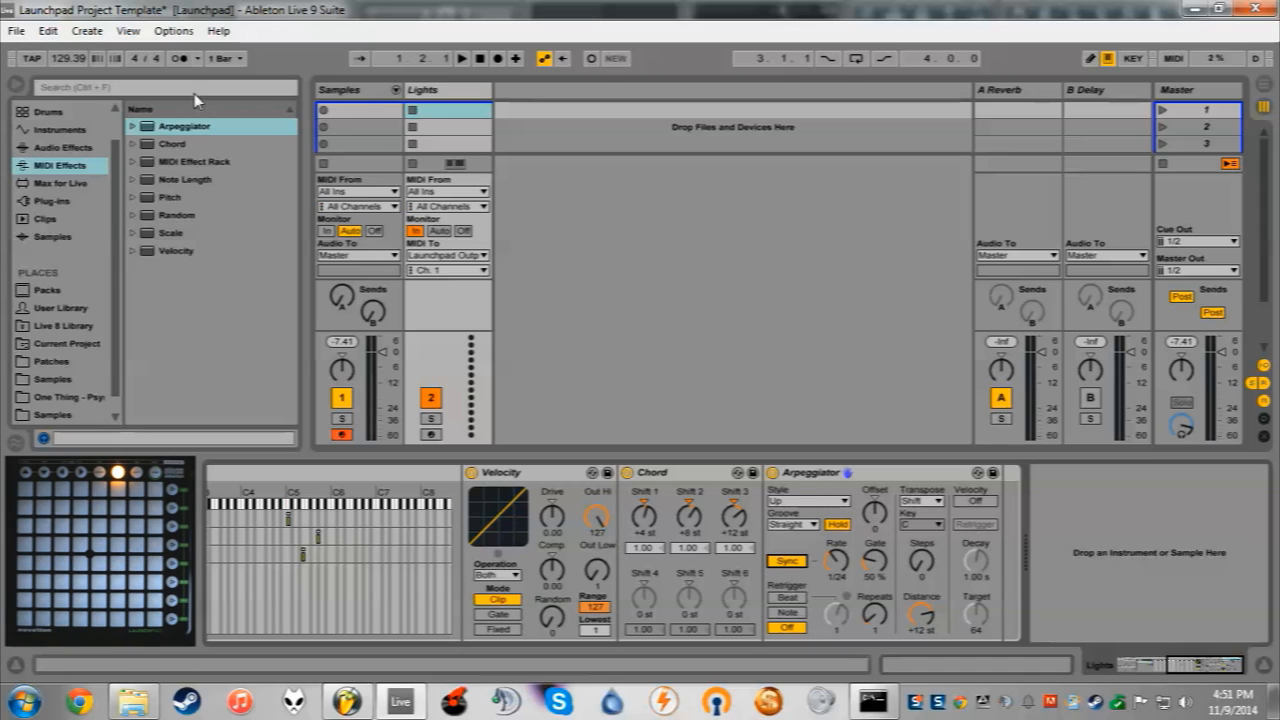
- Add a second Chord after the Arpeggiator with Shifts 1, 2 and 3 at +1, +2 and +3 st
left_click_drag(185, 143, 1029, 516)
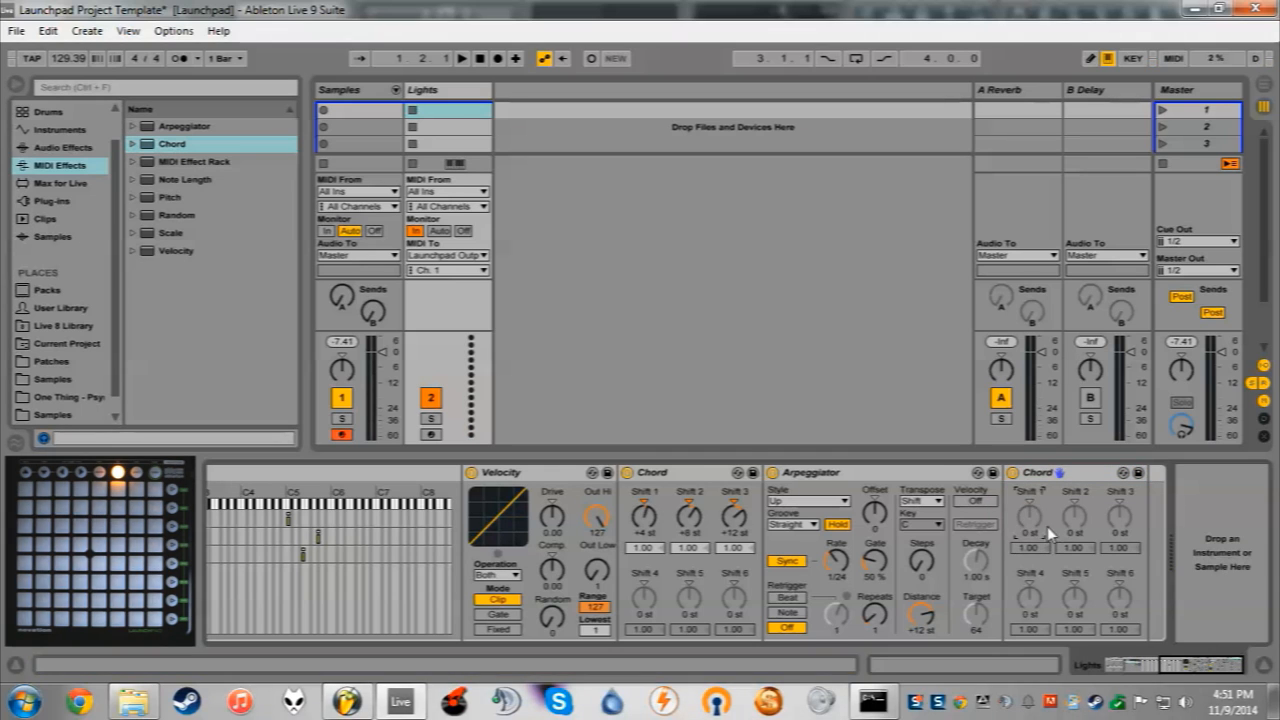
type("1")
left_click(1073, 525)
type("2")
left_click(1115, 535)
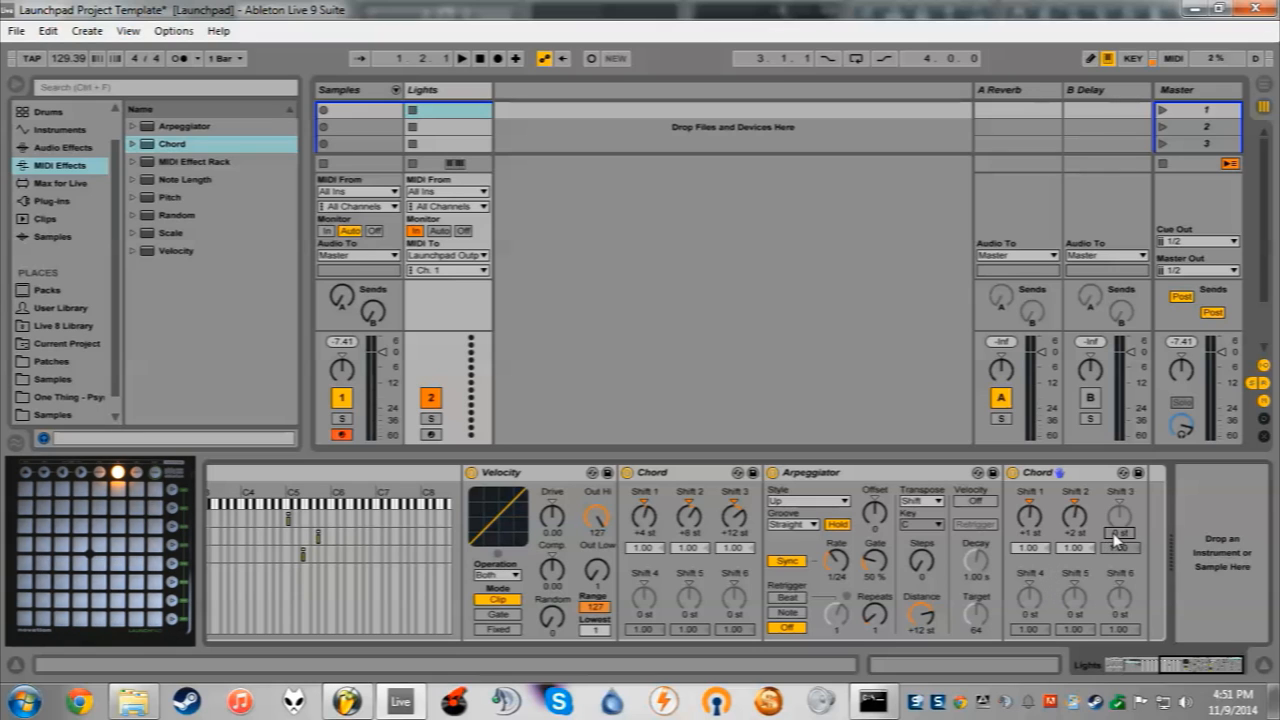
type("3")
left_click(1150, 490)
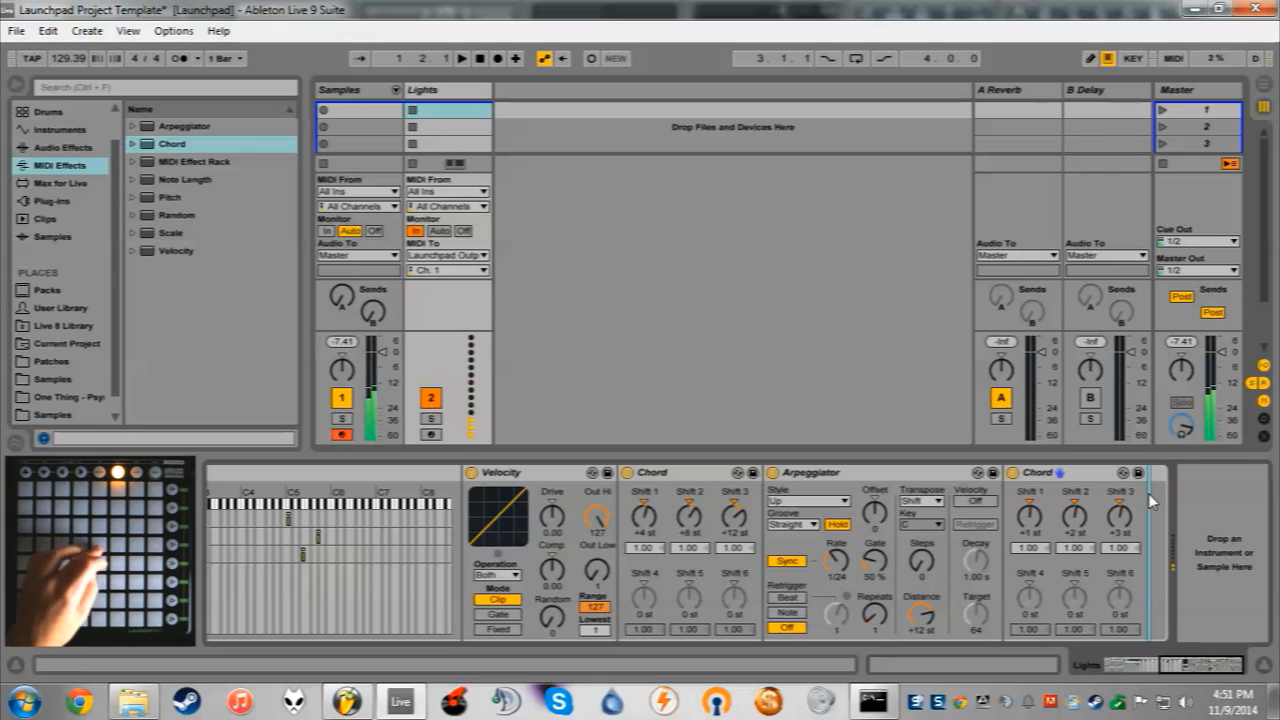
- Deactivate the second Chord effect at the end of the chain and activate it again
left_click(1085, 477)
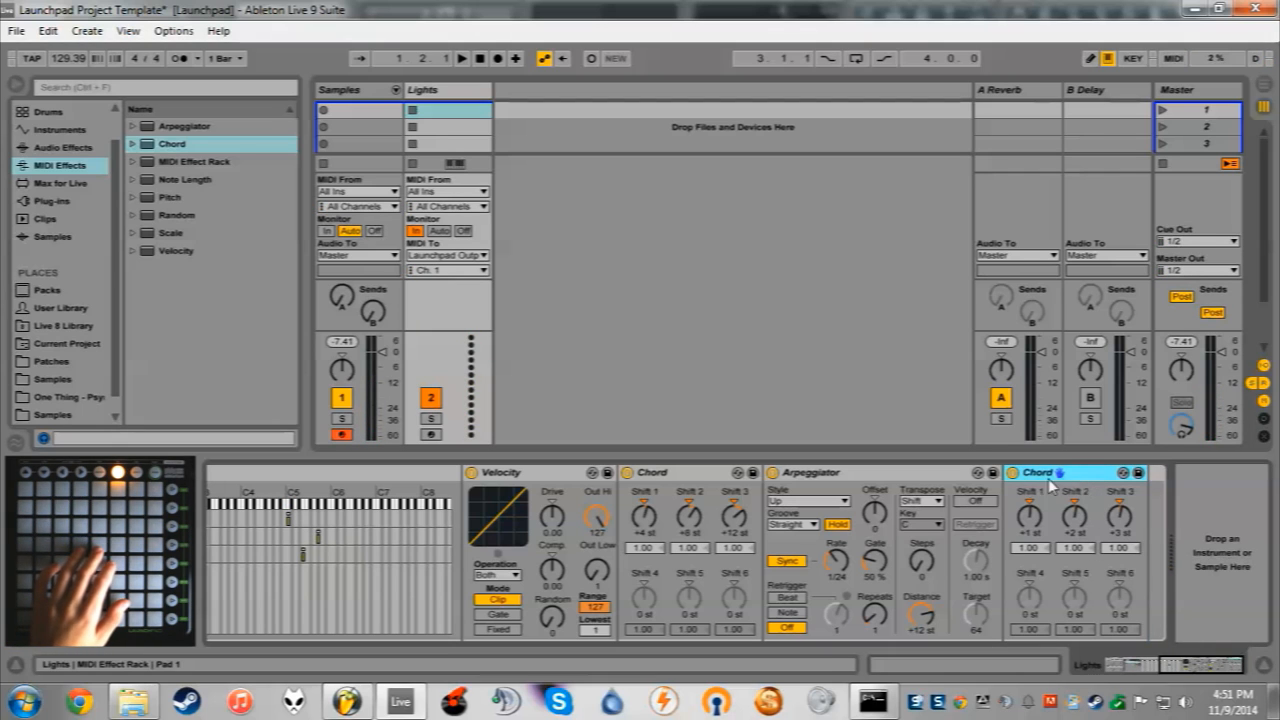
left_click(1013, 474)
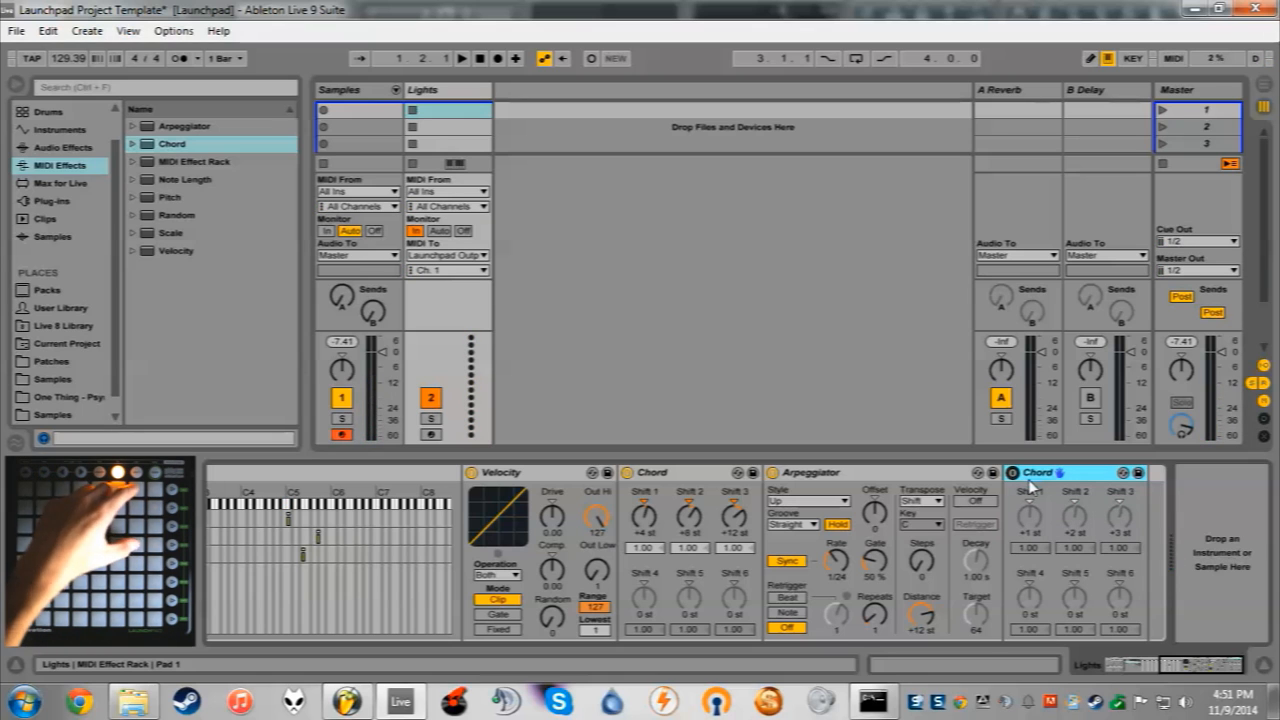
left_click(1013, 474)
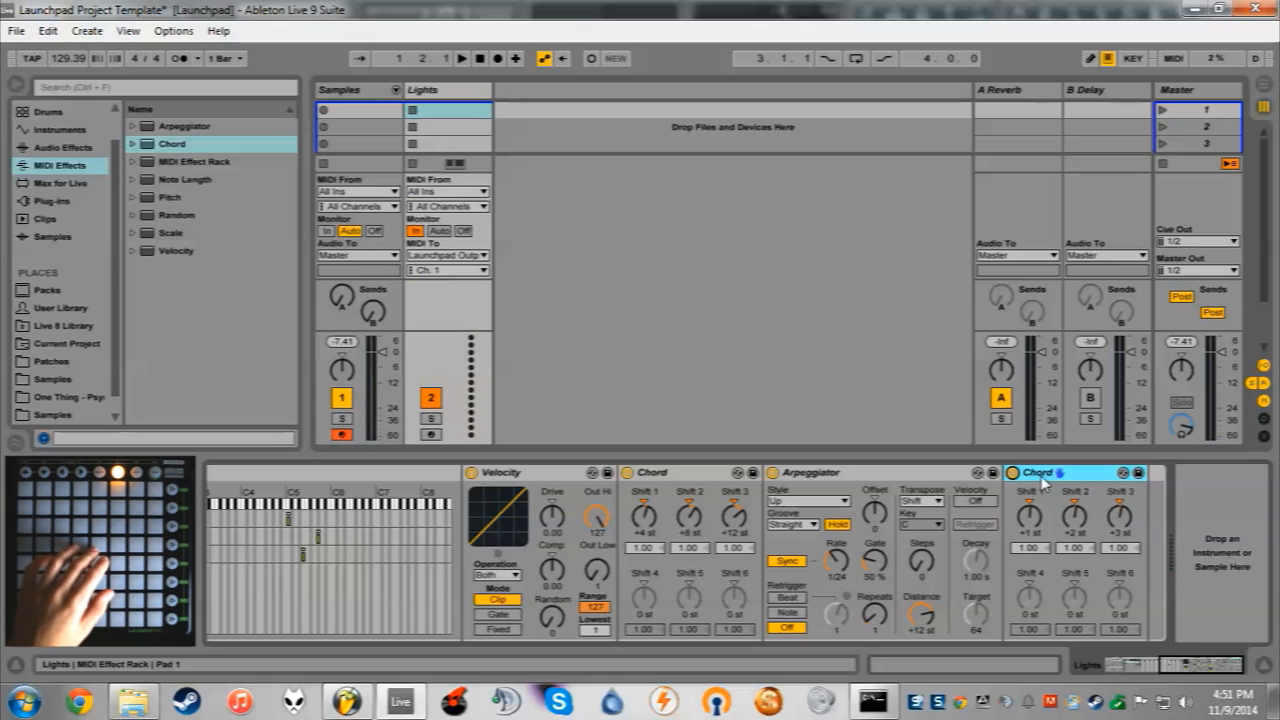
- Set the Arpeggiator's Rate to 1/32 and raise its Gate to 118 %
left_click(802, 478)
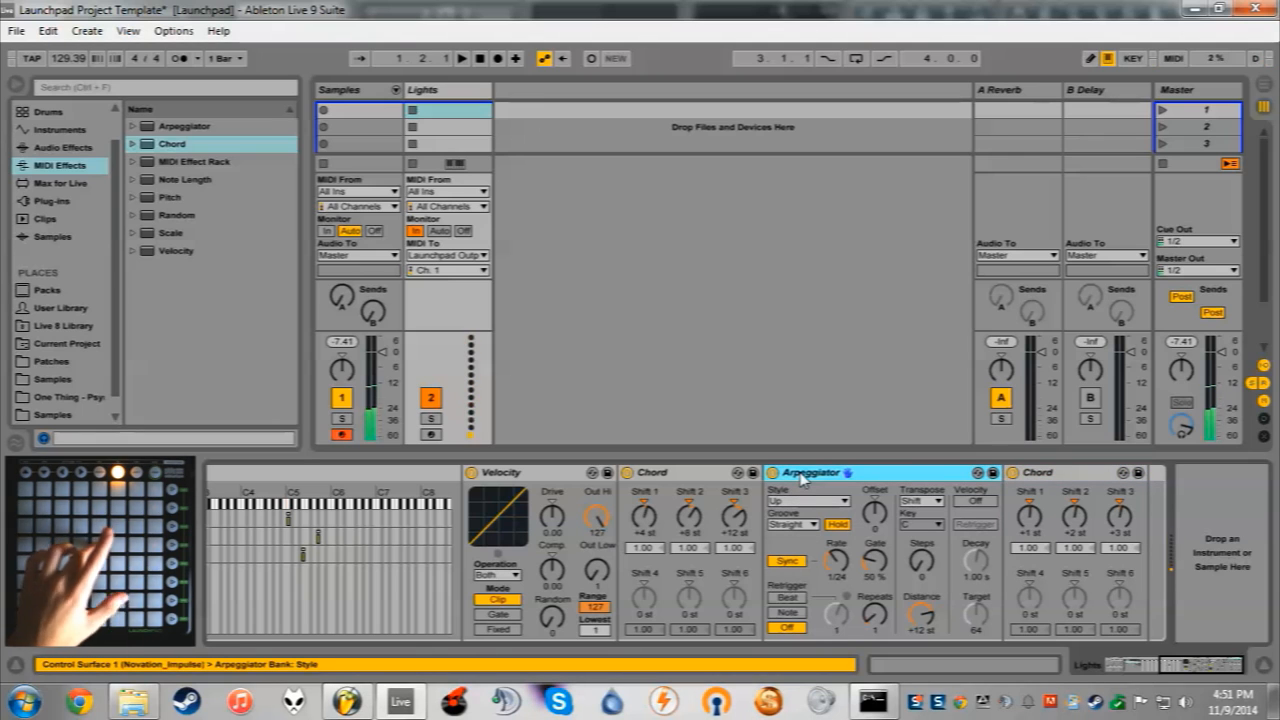
left_click(835, 556)
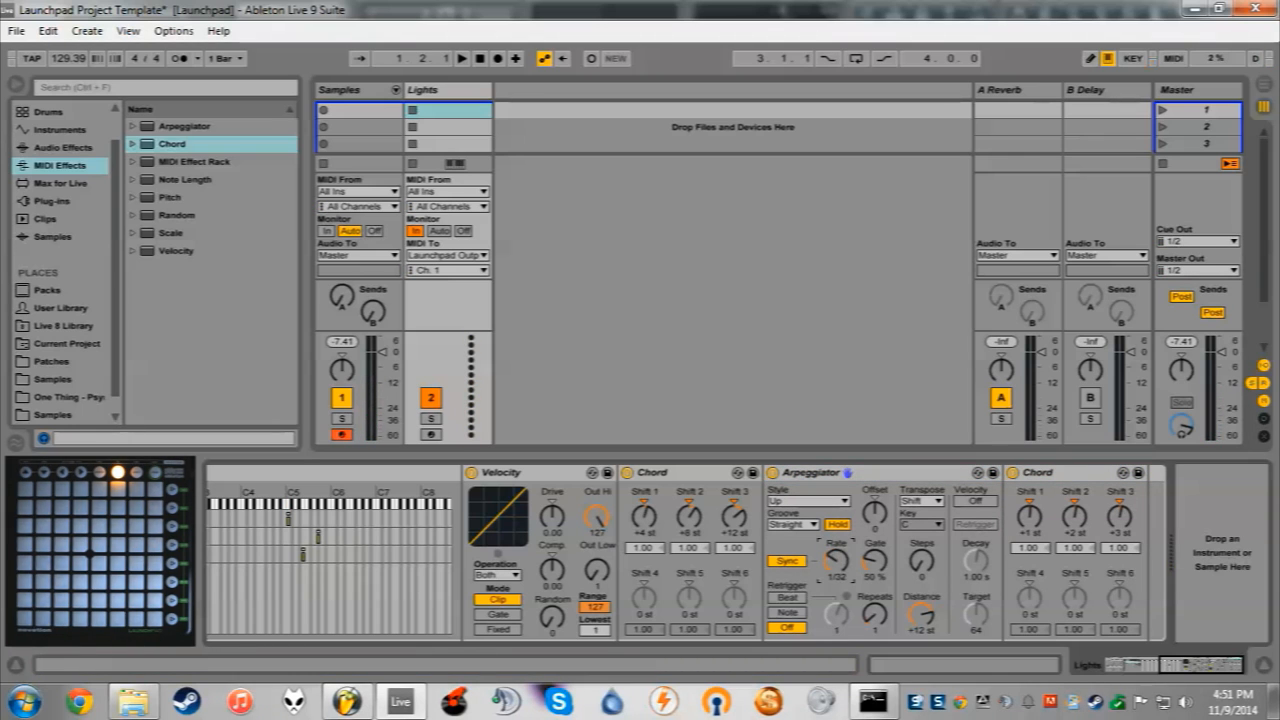
left_click_drag(875, 563, 875, 557)
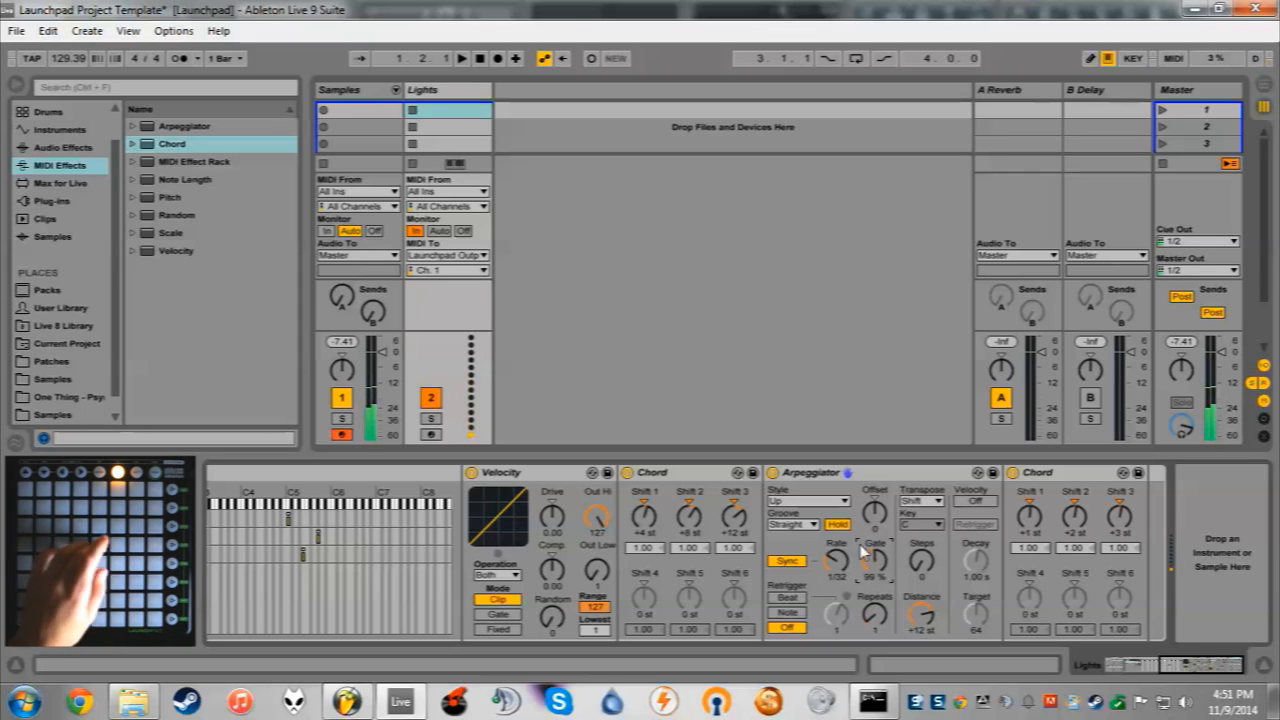
left_click_drag(874, 562, 874, 543)
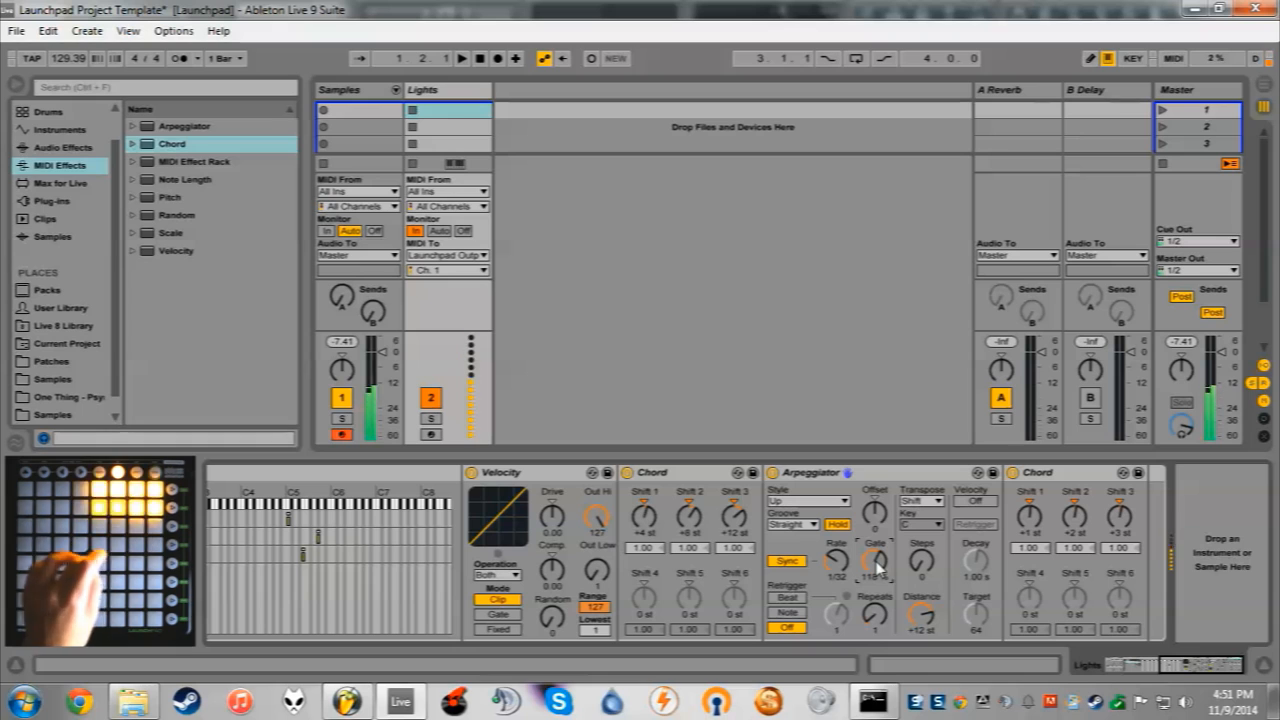
- Insert a Pitch effect at -16 st before the first Chord, and set that Chord's Shifts 4, 5 and 6 to +16, +20 and +24 st
mouse_move(168, 197)
left_mouse_down()
mouse_move(621, 500)
mouse_move(660, 495)
left_mouse_up()
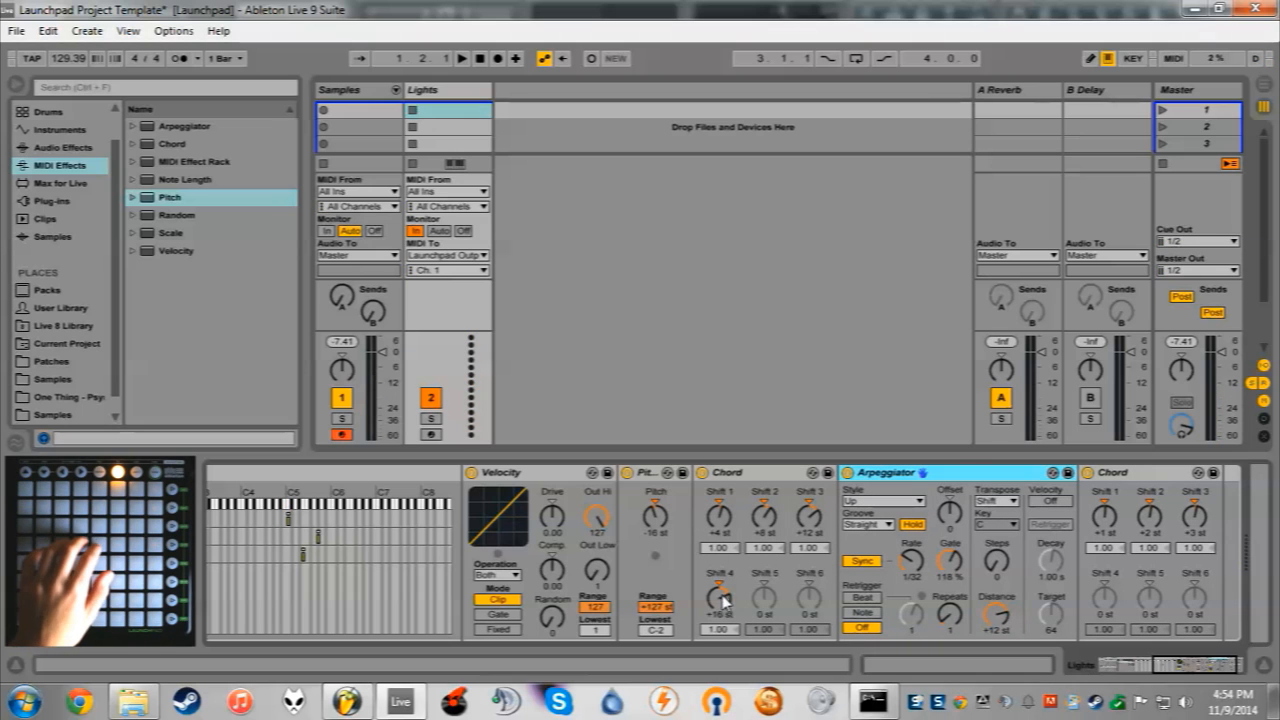
left_click_drag(764, 598, 769, 565)
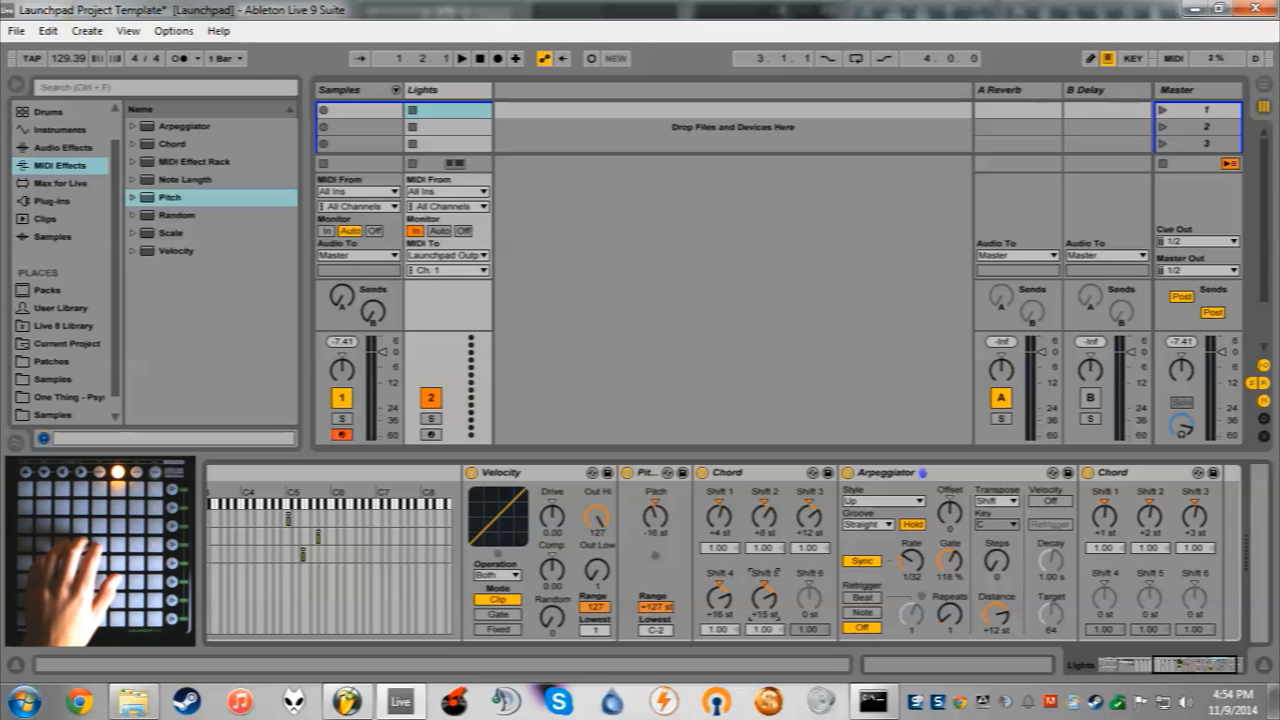
left_click_drag(808, 598, 801, 568)
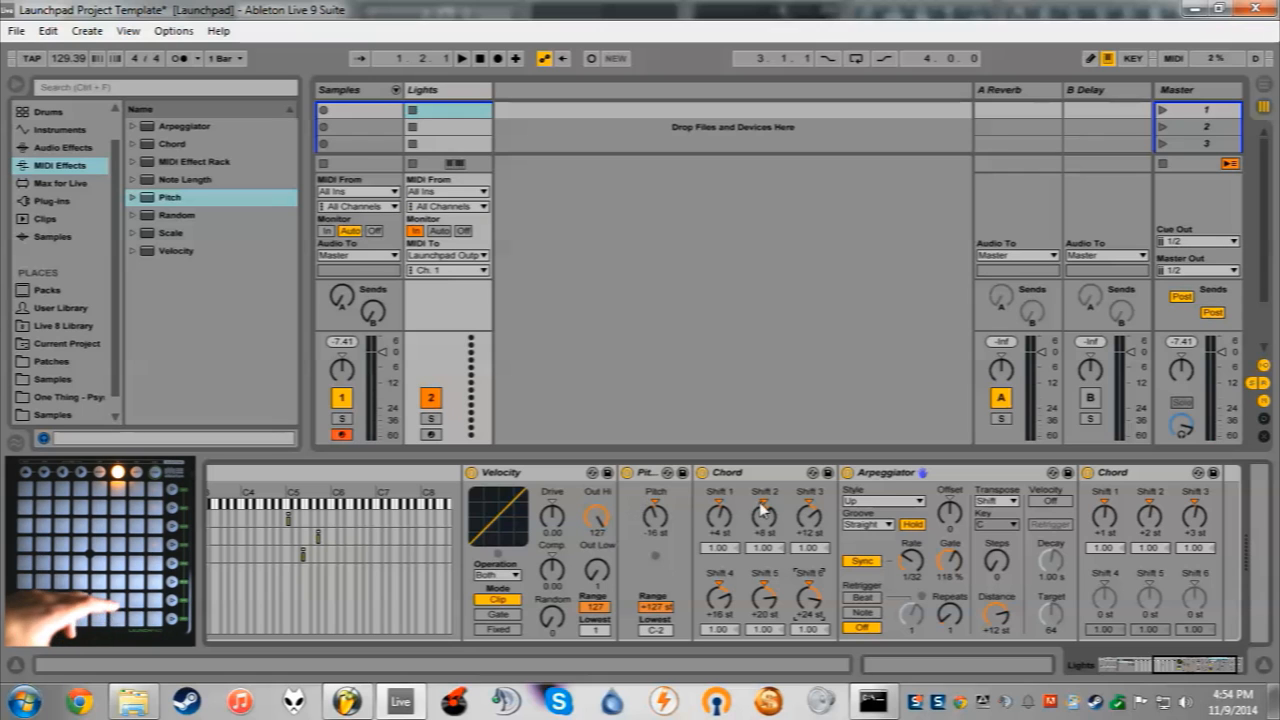
- Set the Arpeggiator's Rate to 1/64
left_click_drag(913, 565, 913, 555)
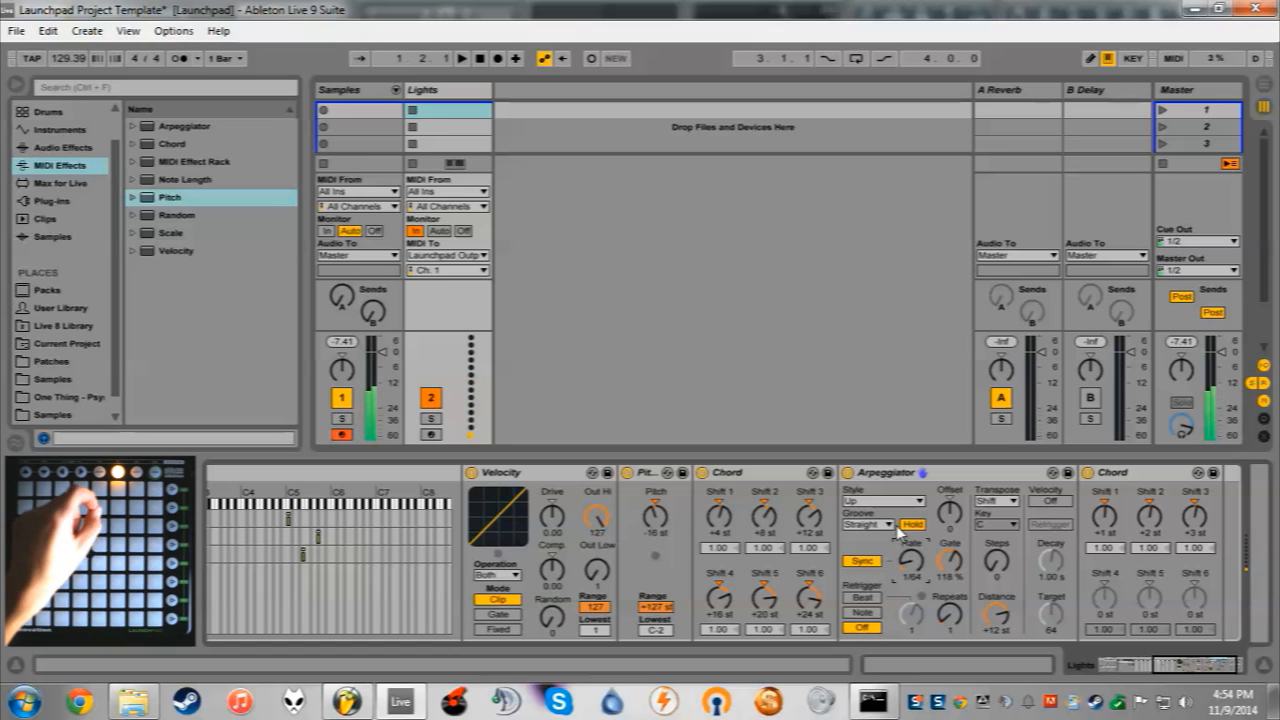
- Insert a Random effect before Velocity in Pad 1's chain, with Chance at 100 % and Choices at 24
left_click_drag(1178, 667, 1163, 667)
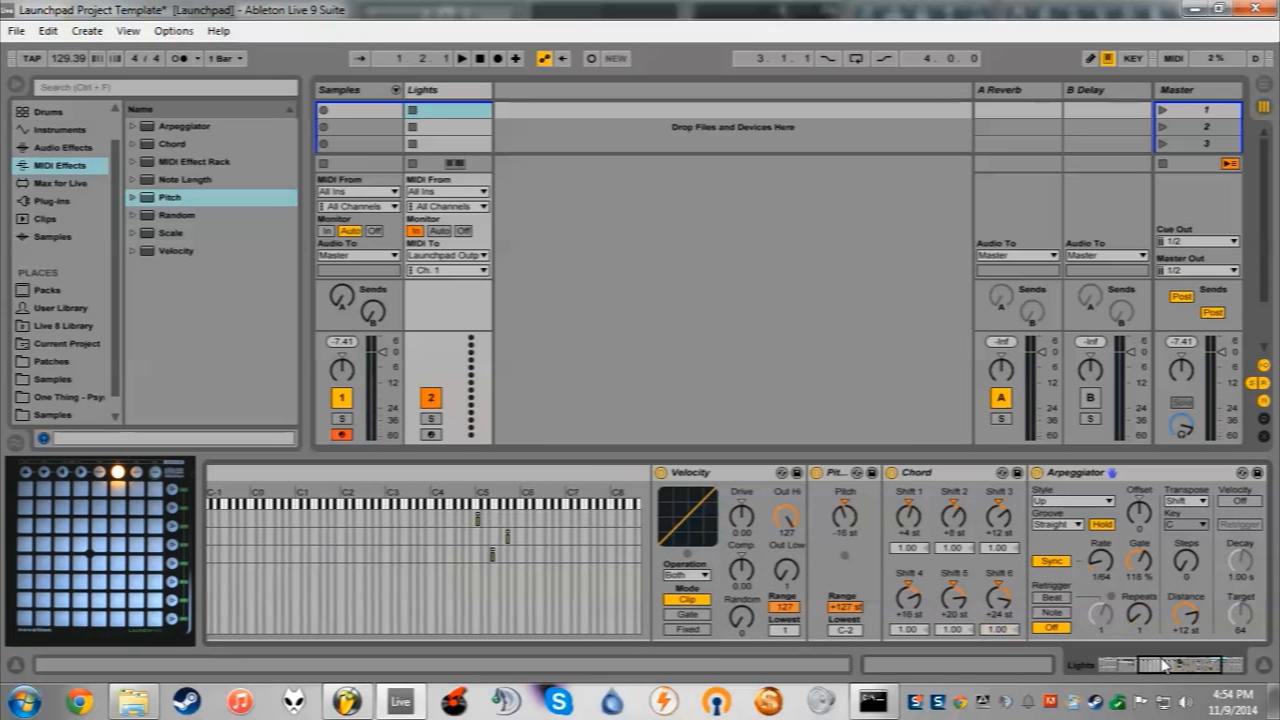
left_click(207, 218)
left_click(185, 234)
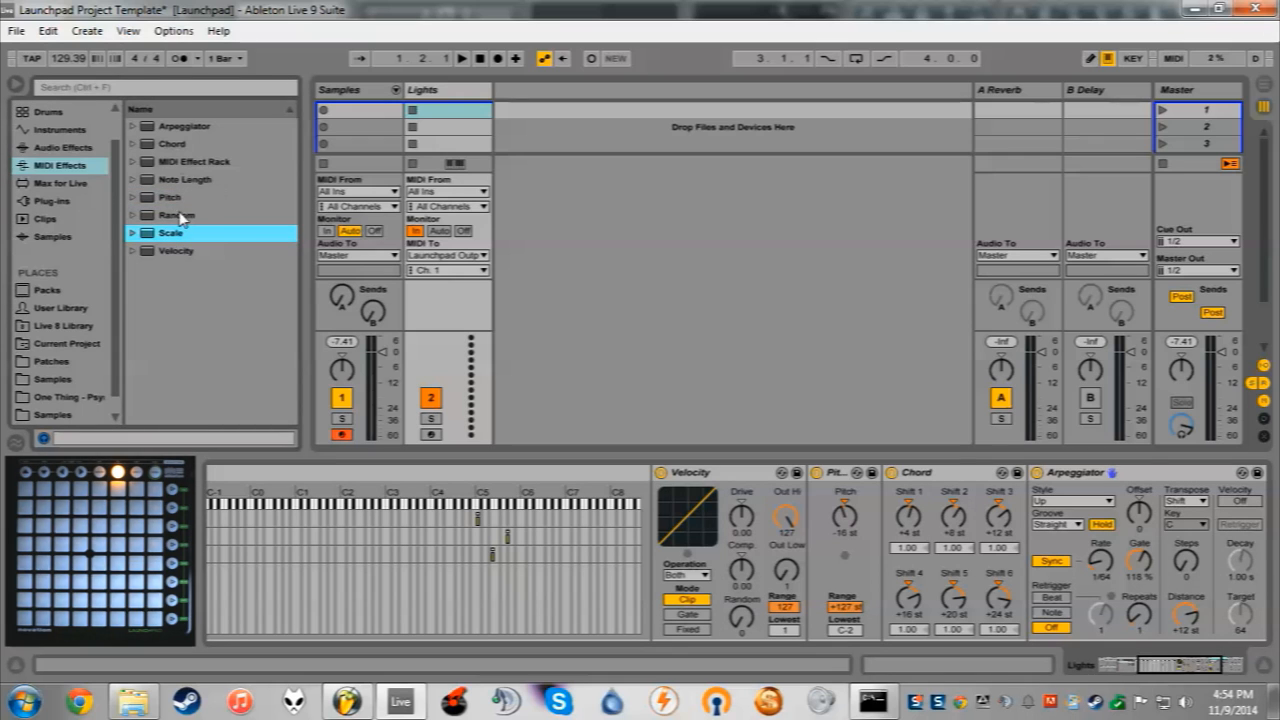
left_click(180, 217)
left_click(178, 235)
left_click(182, 219)
left_click_drag(545, 446, 686, 420)
mouse_move(678, 565)
left_mouse_down()
mouse_move(678, 580)
mouse_move(678, 565)
left_mouse_up()
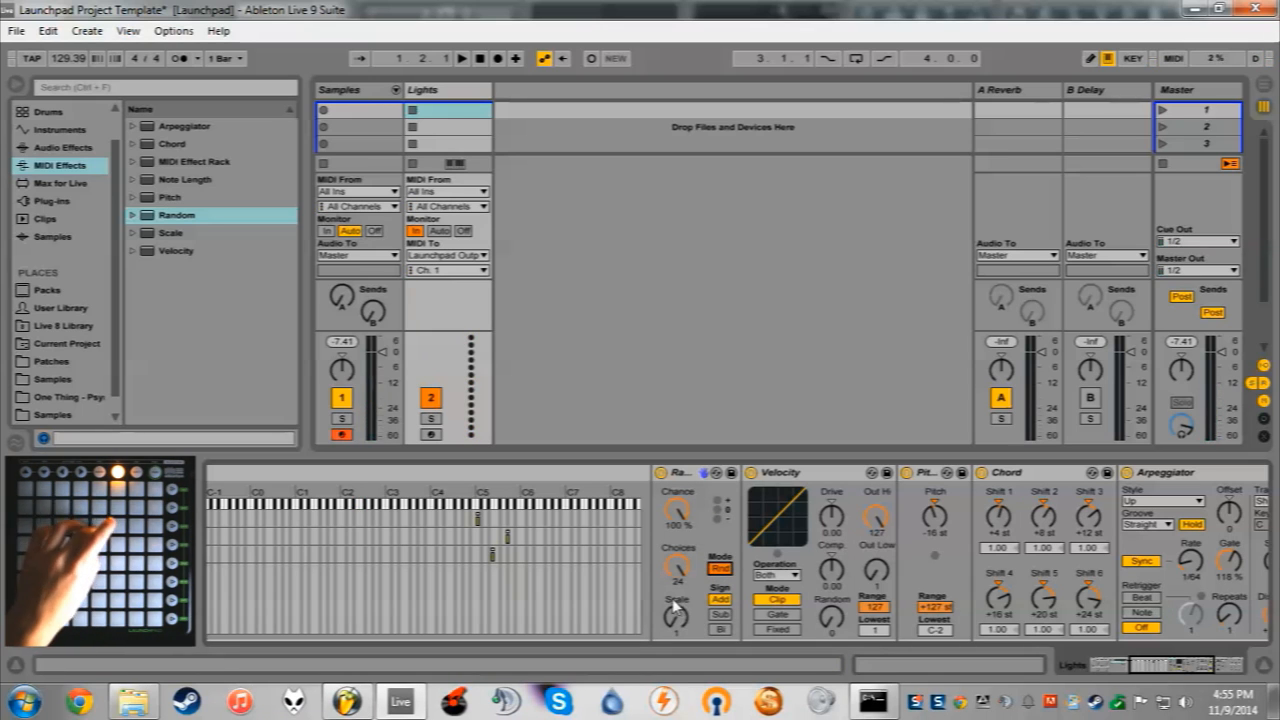
- Delete the Random effect from Pad 1's chain
right_click(686, 475)
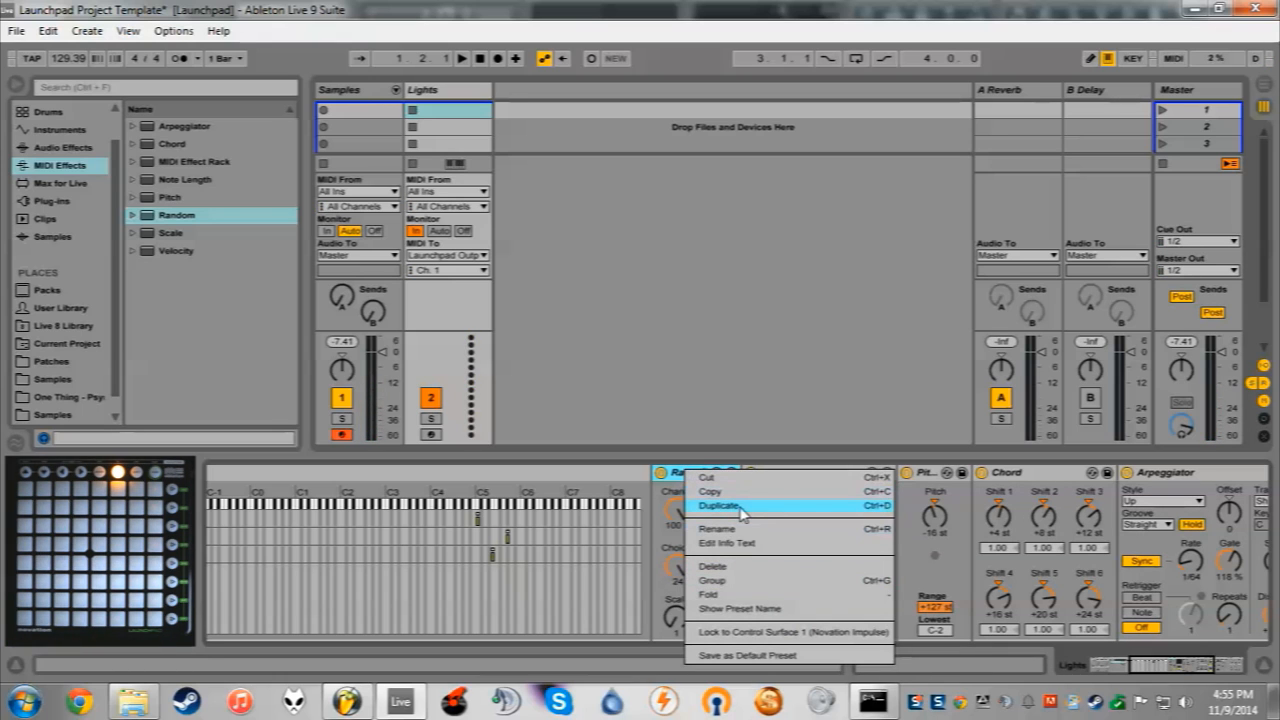
left_click(744, 566)
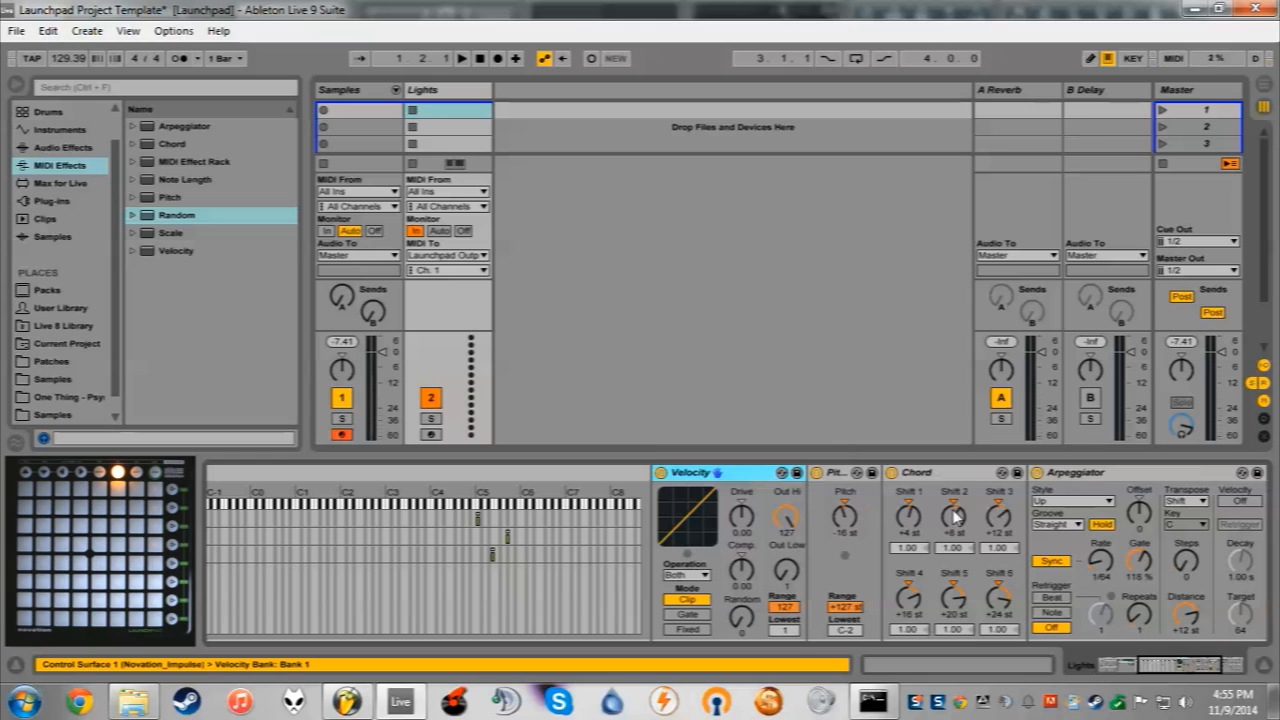
left_click(1168, 665)
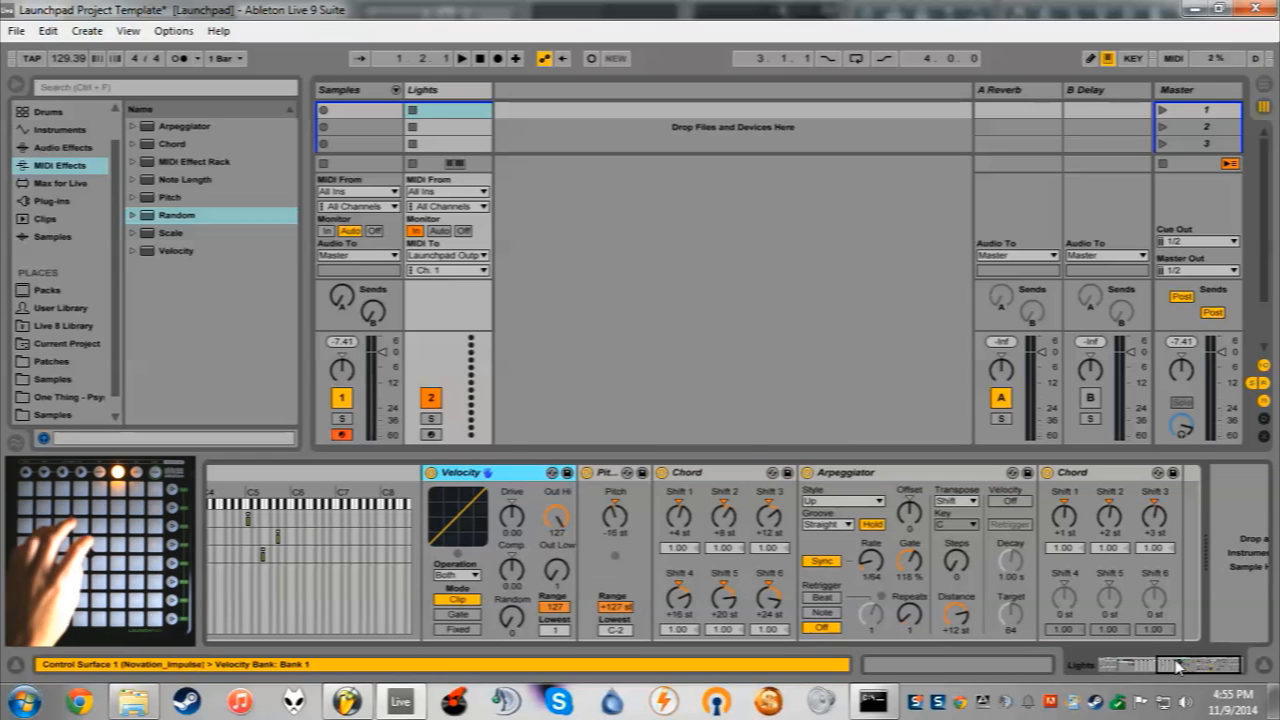
- Examine the Pad 1, Pad 2 and Pad 3 chains and their key and chain select zones in the Lights rack
left_click_drag(1180, 667, 1100, 651)
left_click(508, 536)
left_click(514, 553)
left_click(519, 537)
left_click(539, 555)
left_click(519, 516)
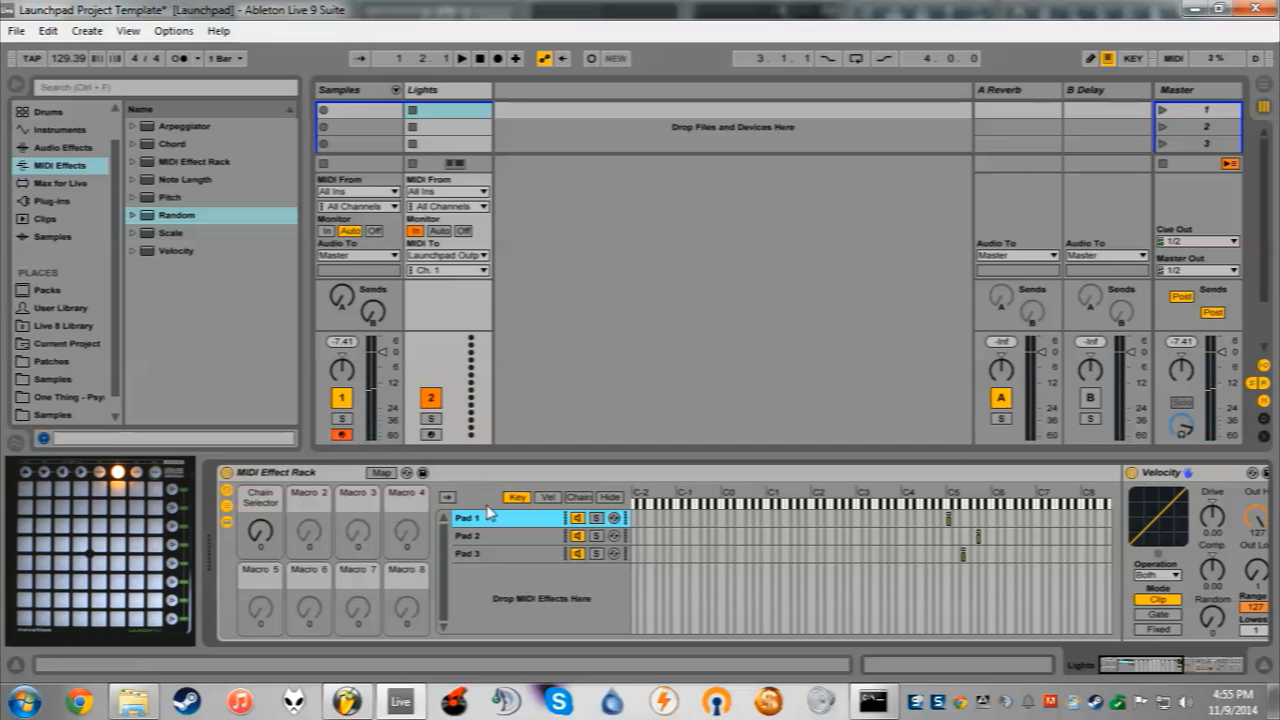
left_click(577, 498)
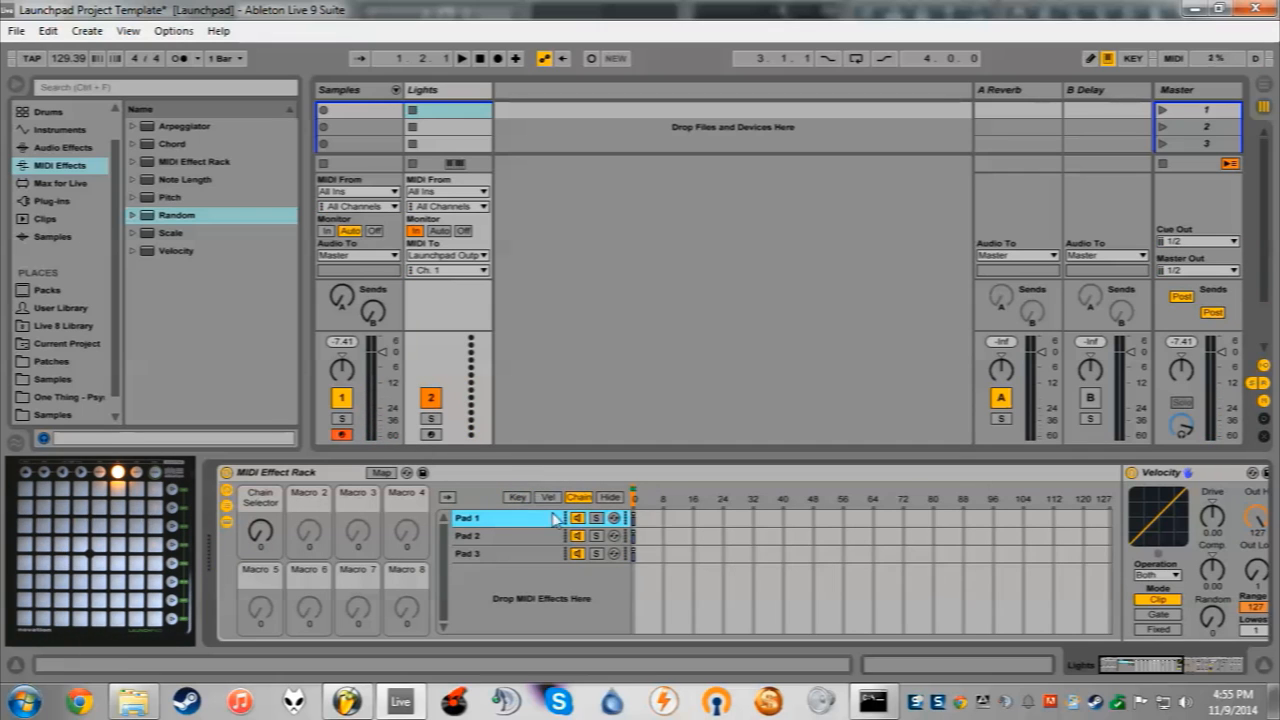
left_click(517, 498)
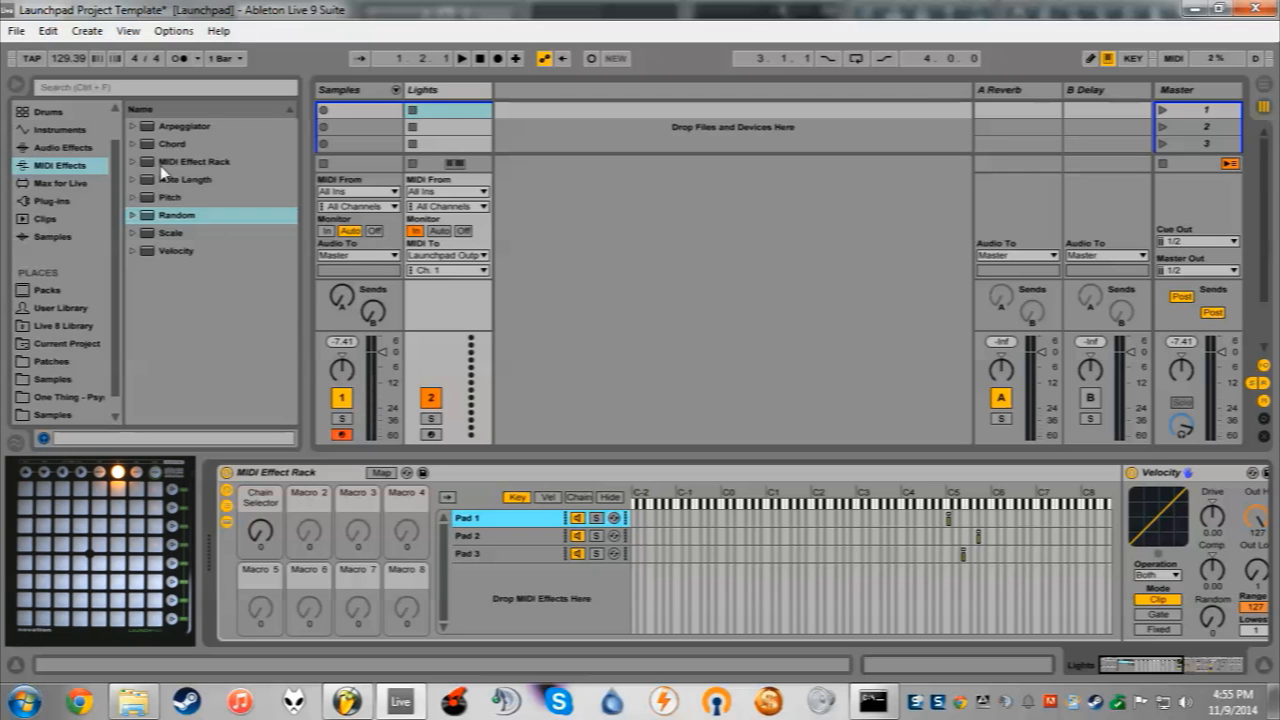
- Add a MIDI Effect Rack as a new chain below Pad 3 and rename that chain Pad 1
left_click_drag(163, 166, 497, 597)
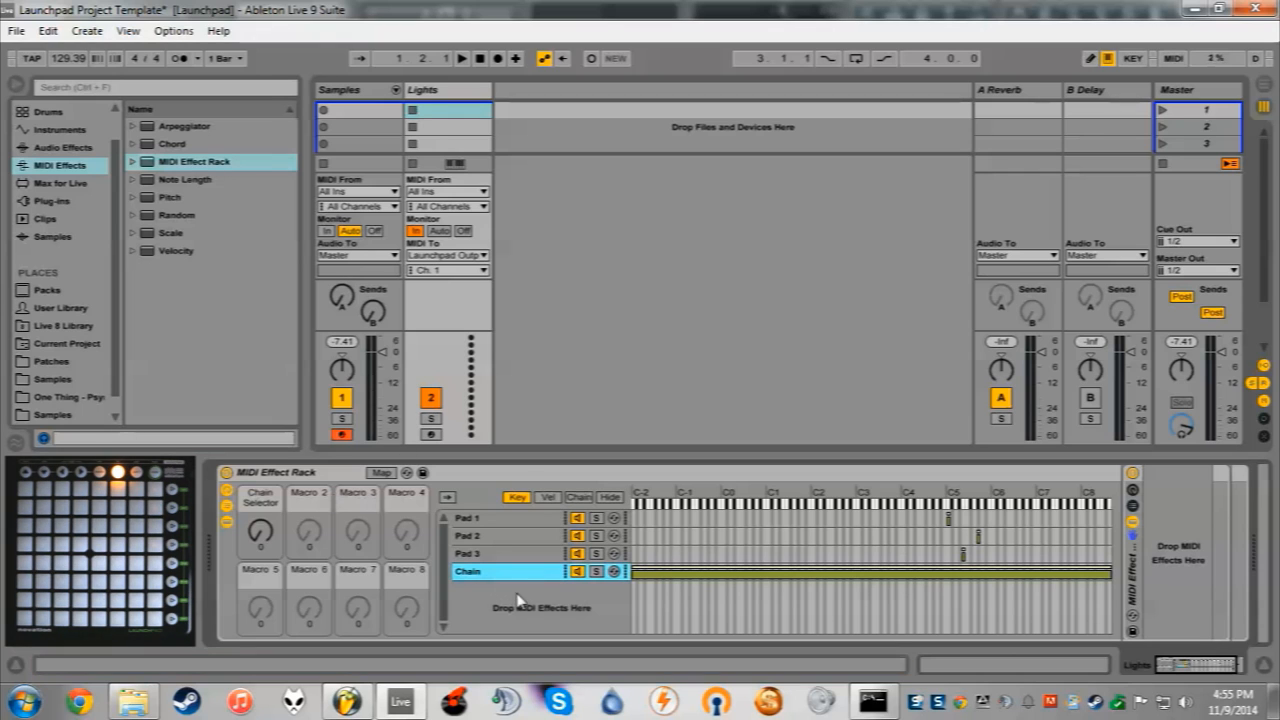
right_click(524, 578)
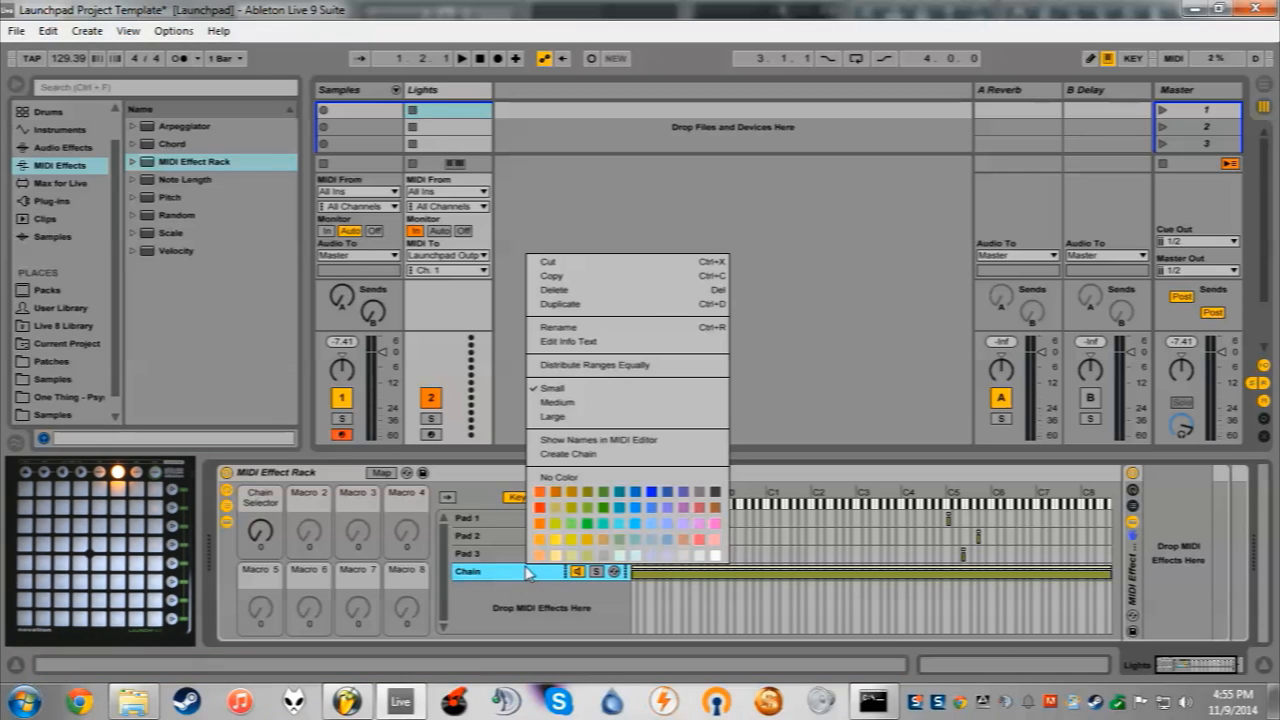
left_click(640, 327)
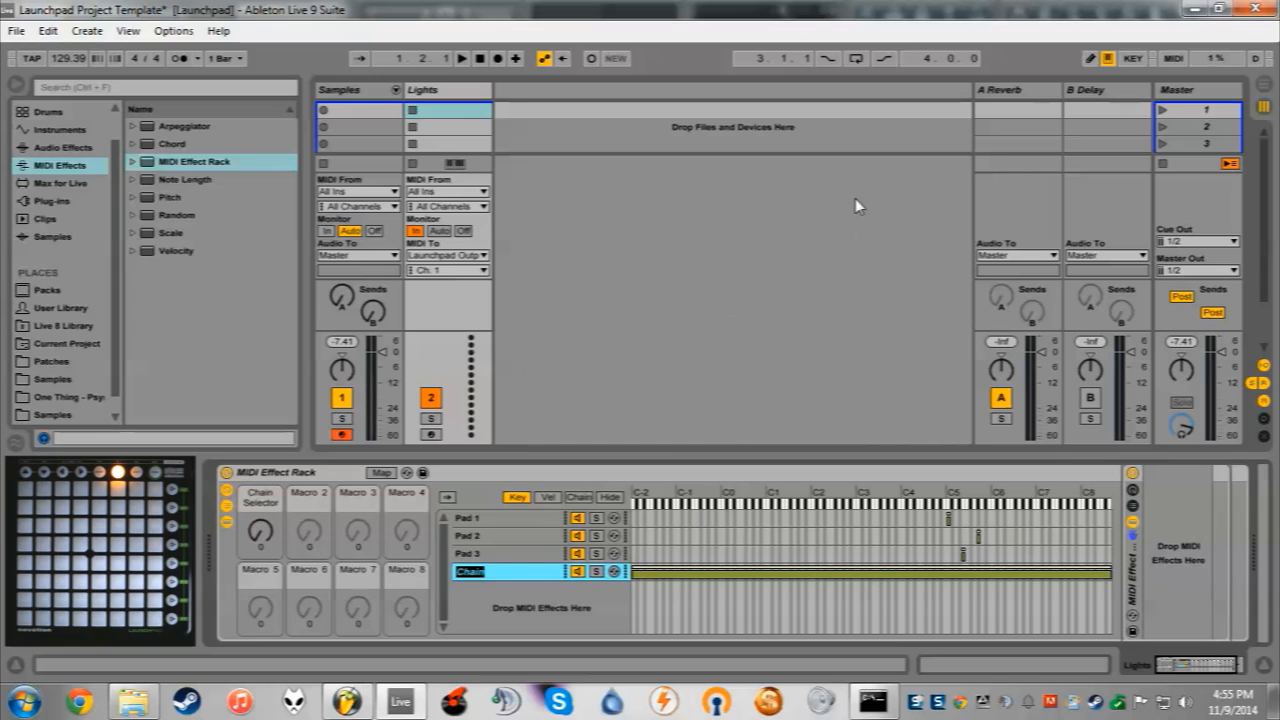
type("Pad 1")
key("Return")
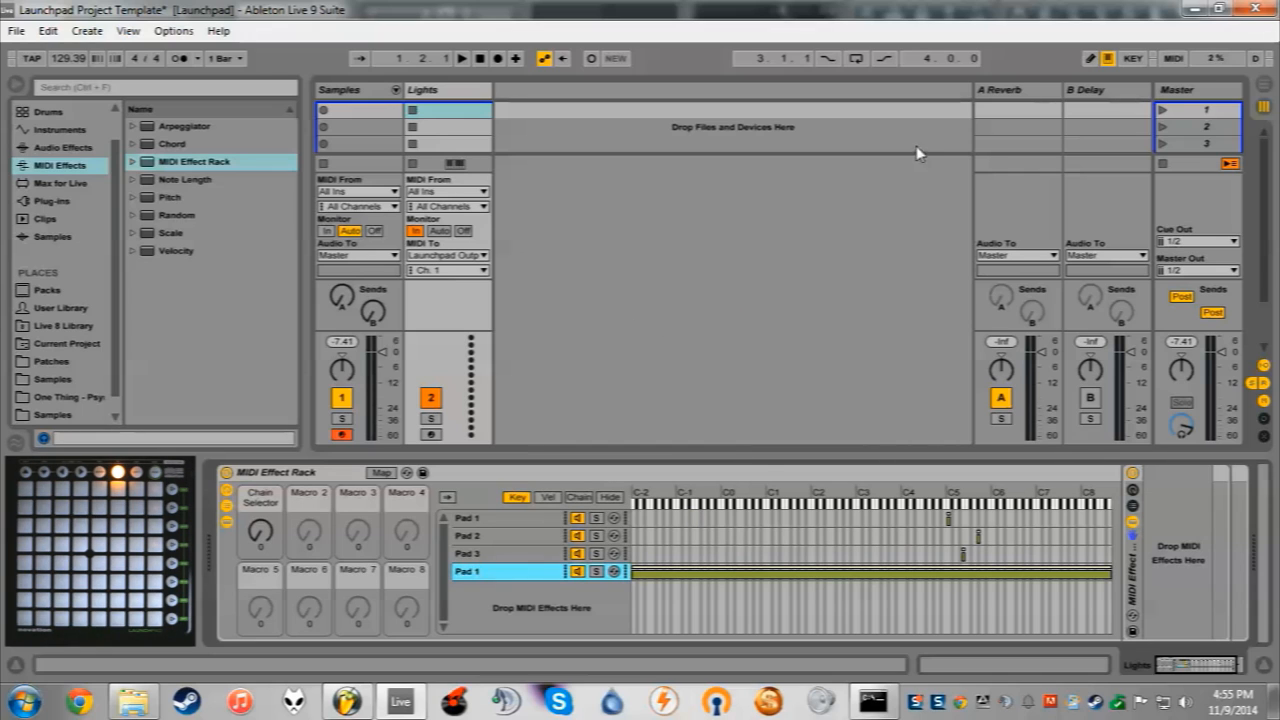
- Narrow the new Pad 1 chain's key zone to the same single note as the original Pad 1 chain
mouse_move(632, 580)
left_mouse_down()
mouse_move(634, 605)
mouse_move(948, 605)
left_mouse_up()
left_click_drag(1108, 572, 949, 572)
left_click(528, 517)
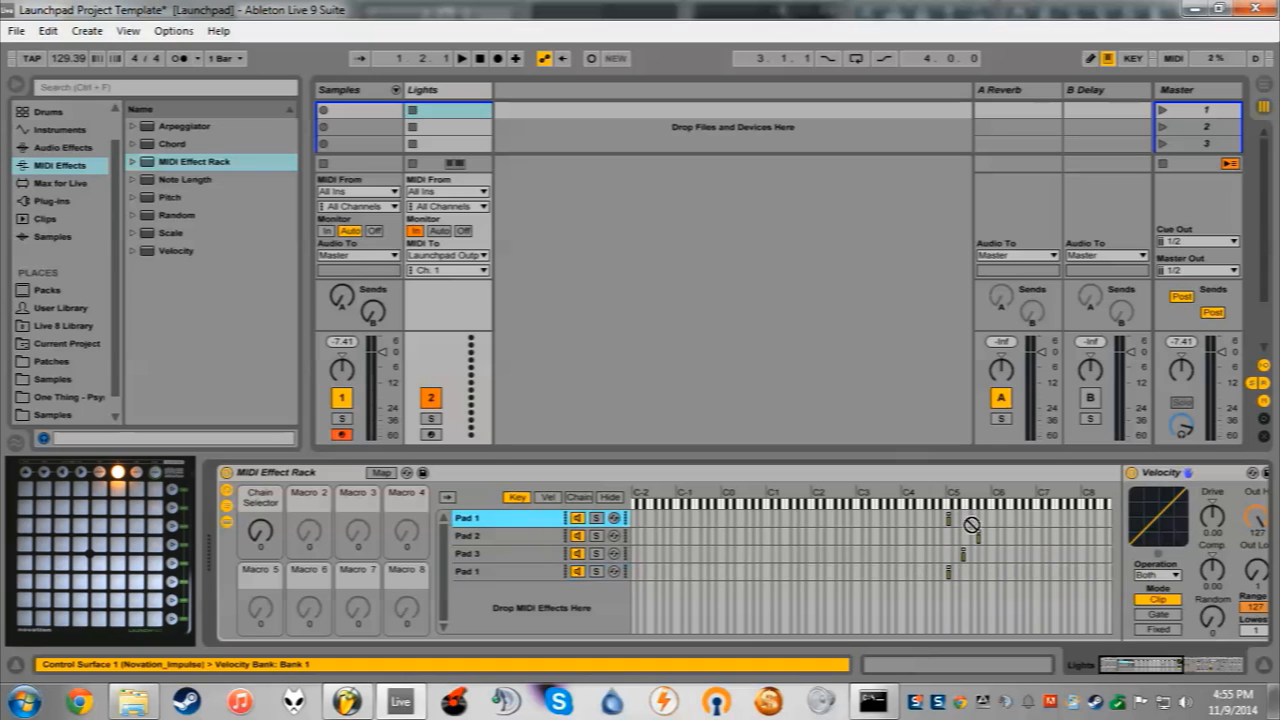
left_click(489, 572)
- Move all effects, from Velocity through the last Chord, out of the original Pad 1 chain into the new Pad 1 chain's nested rack
left_click(491, 519)
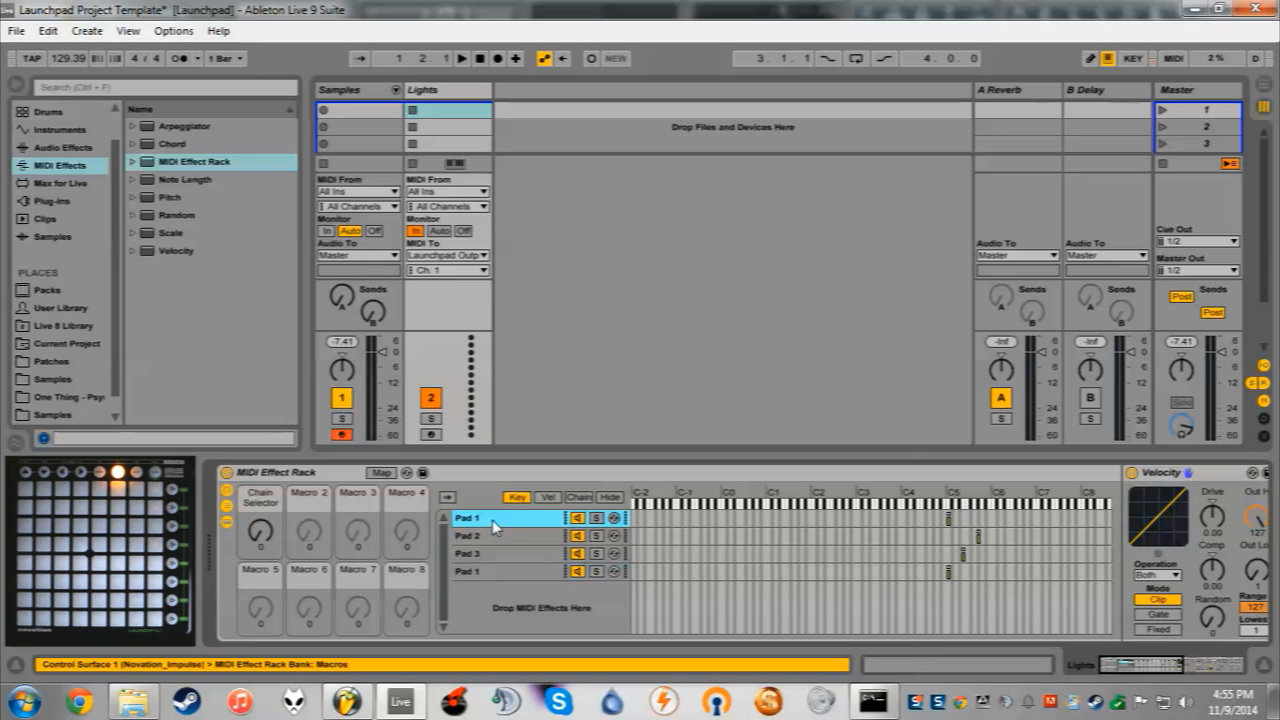
left_click_drag(1121, 672, 1176, 672)
left_click(530, 472)
left_click(1113, 478, "shift")
right_click(1113, 478)
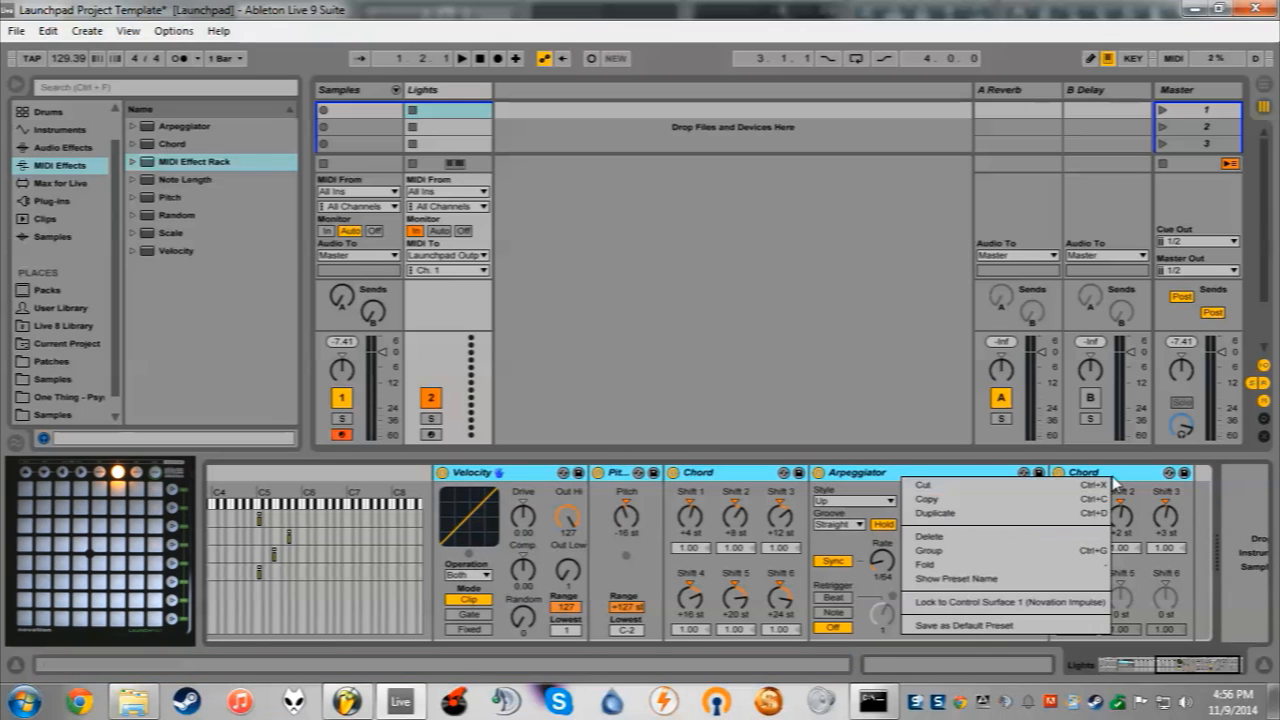
left_click(1043, 486)
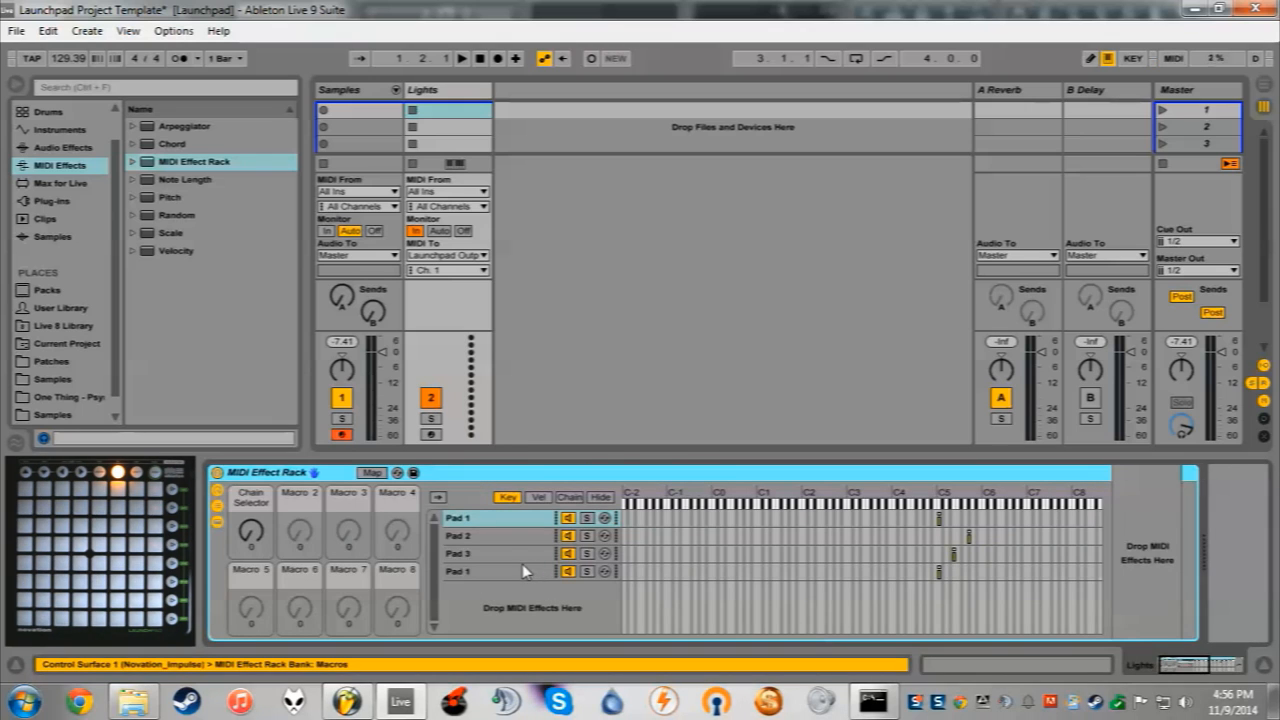
right_click(522, 571)
right_click(1233, 537)
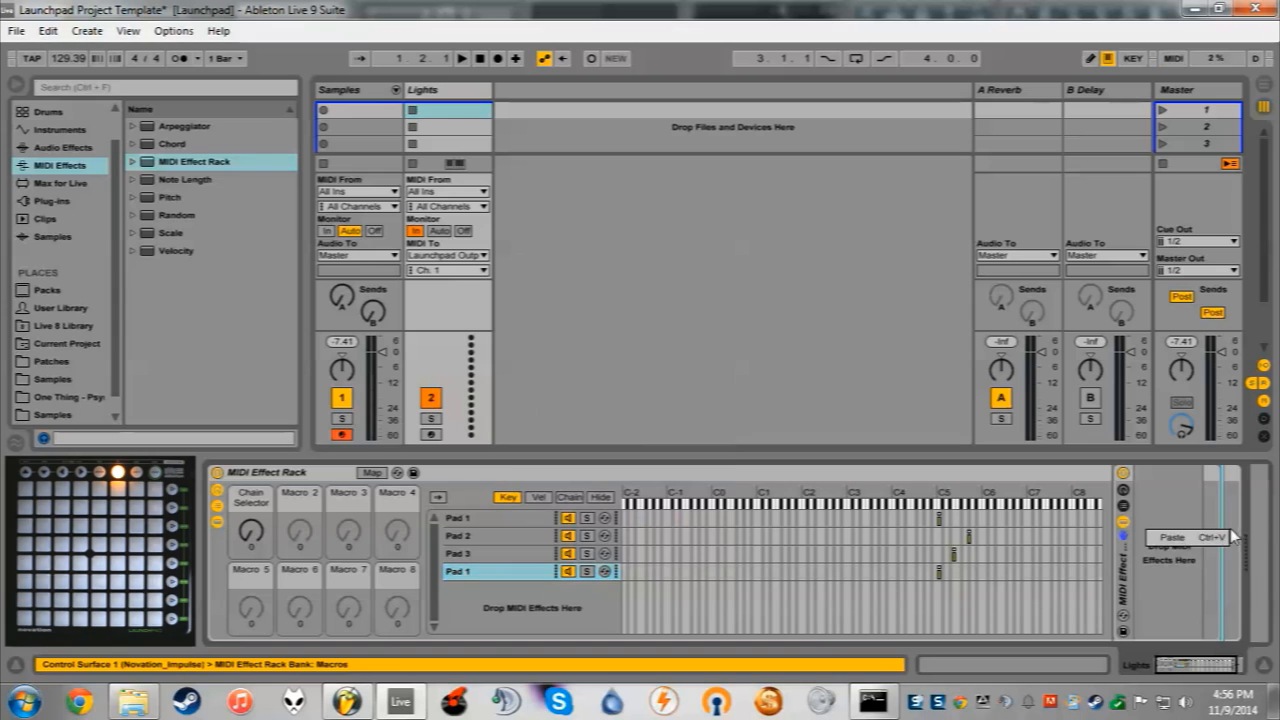
right_click(1151, 511)
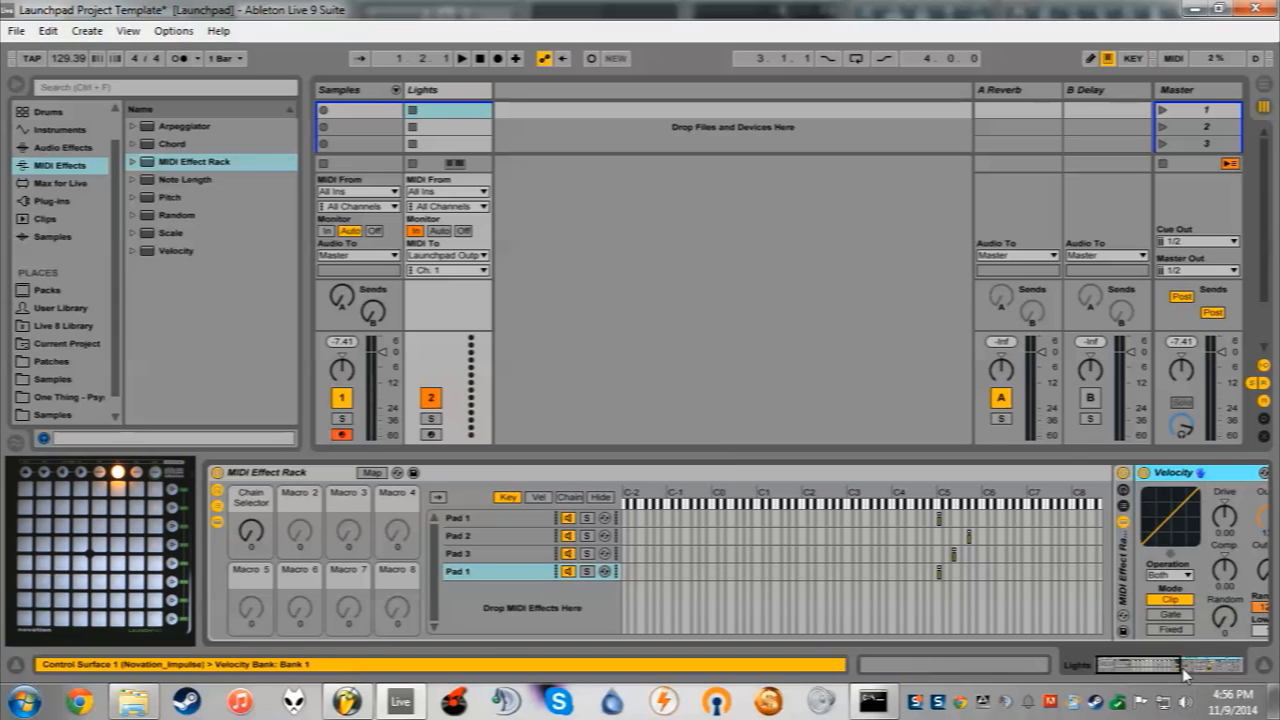
- Show the nested rack's chain list and rename its chain Light 1
left_click_drag(1185, 675, 1233, 675)
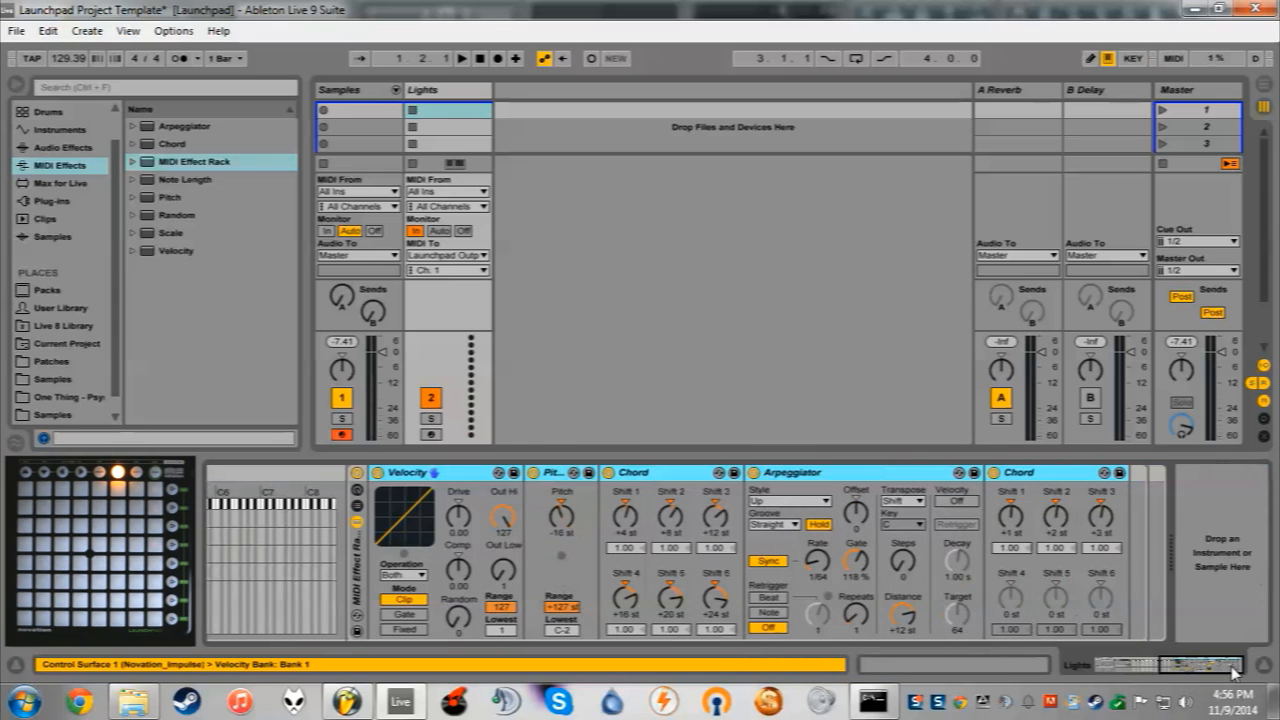
left_click(357, 505)
right_click(422, 515)
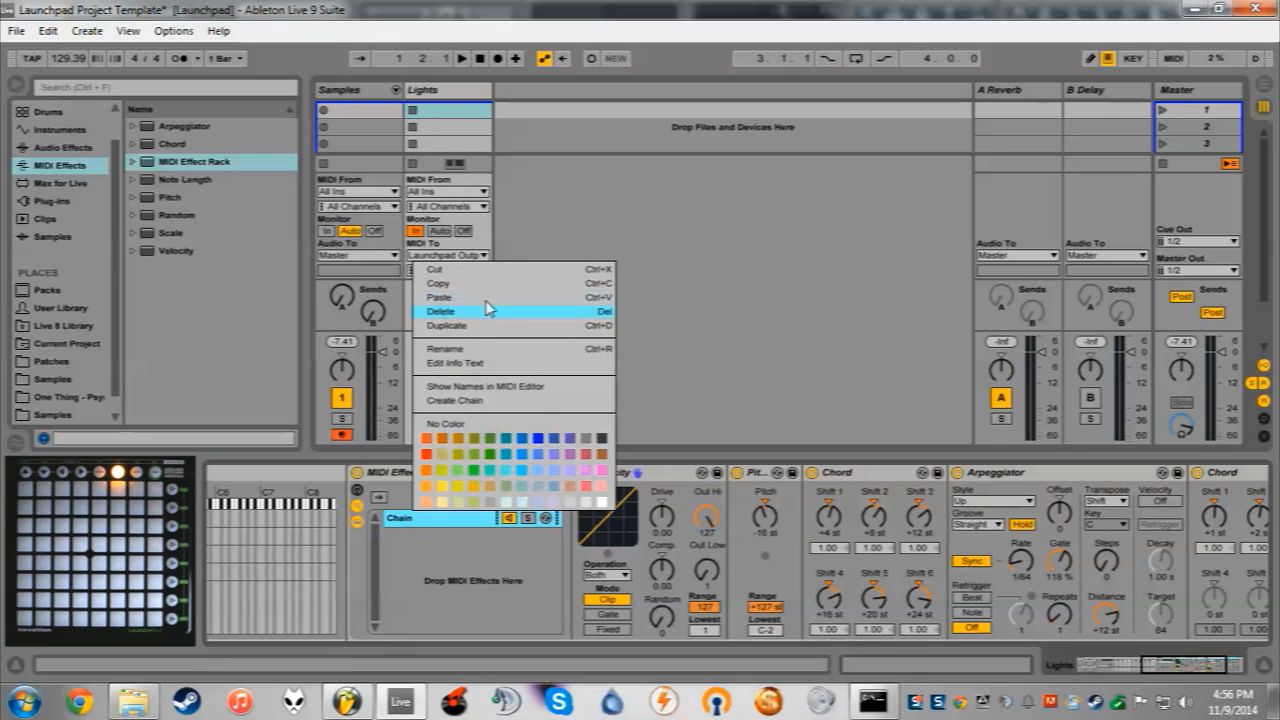
left_click(512, 349)
type("Light 1")
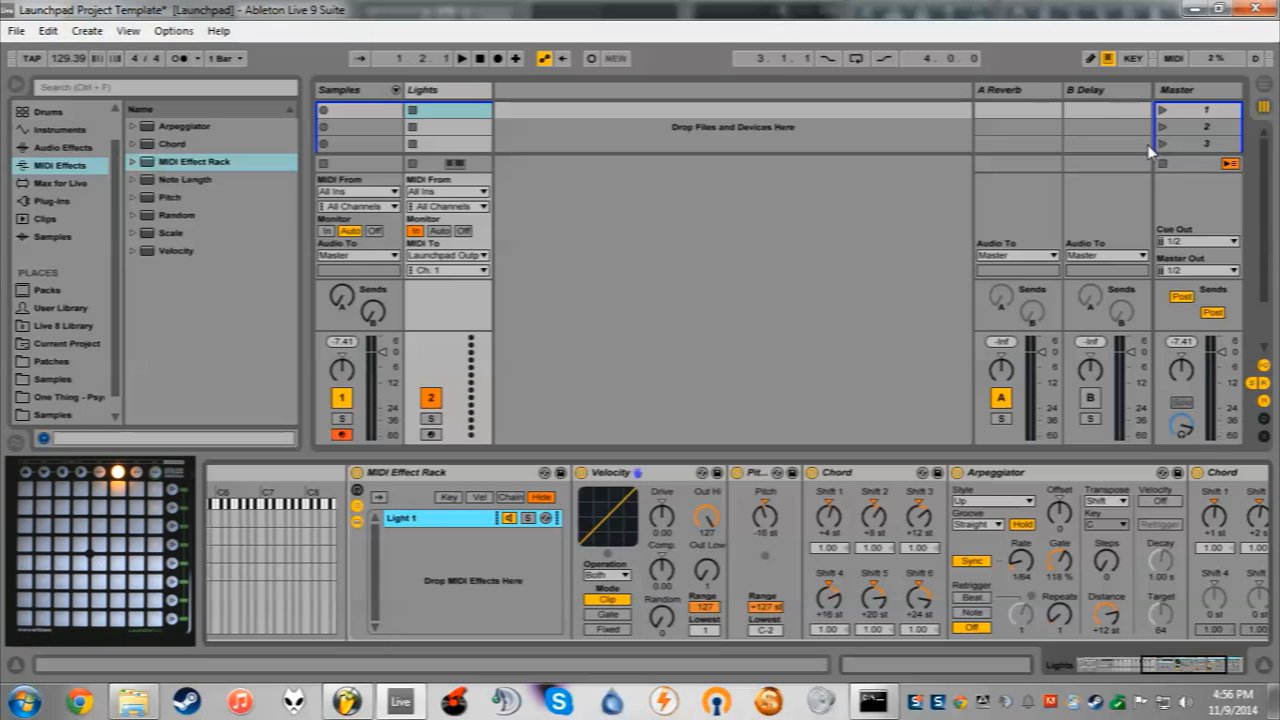
- Duplicate the Light 1 chain and rename the copy Light 2
right_click(411, 524)
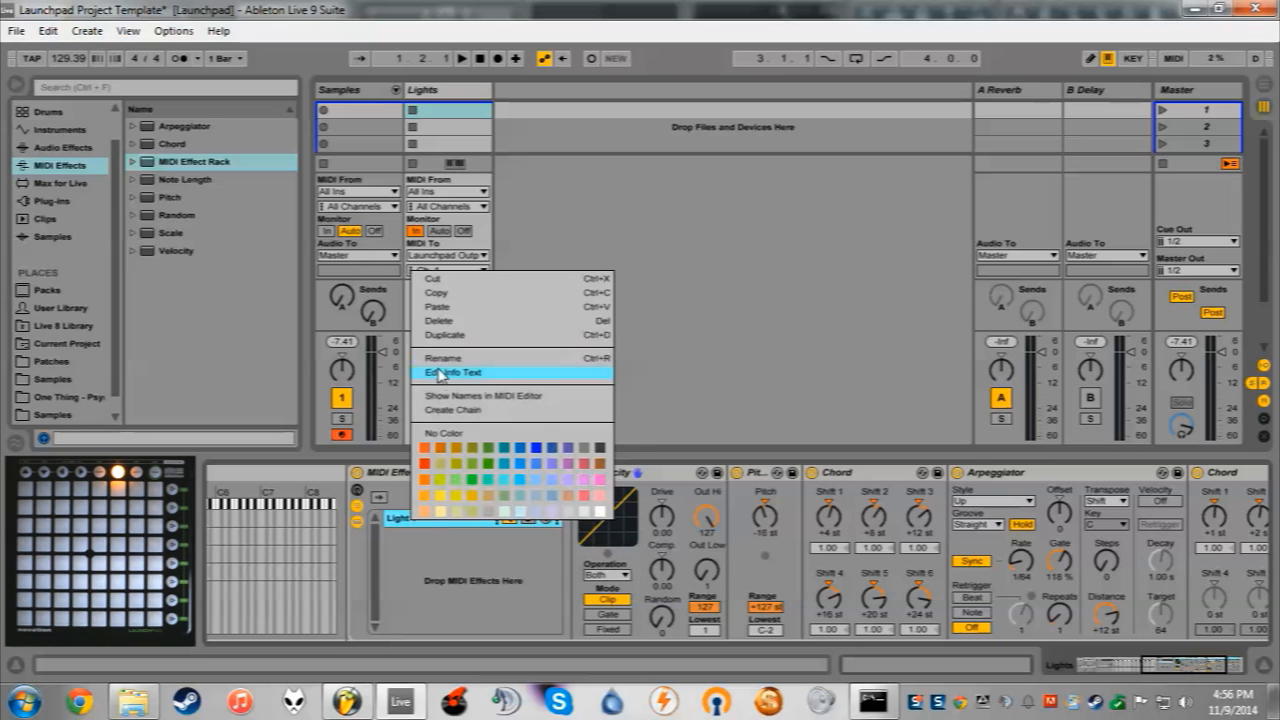
left_click(459, 335)
right_click(411, 536)
left_click(463, 378)
type("Light 2")
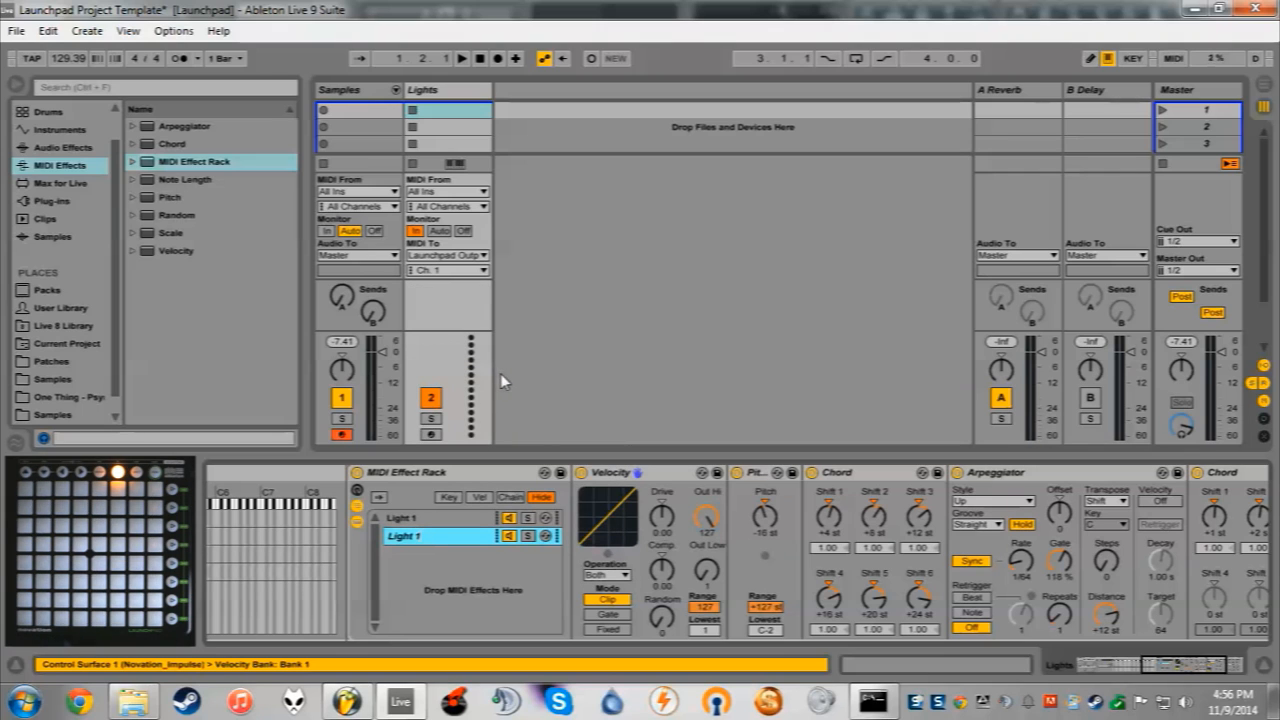
key("Return")
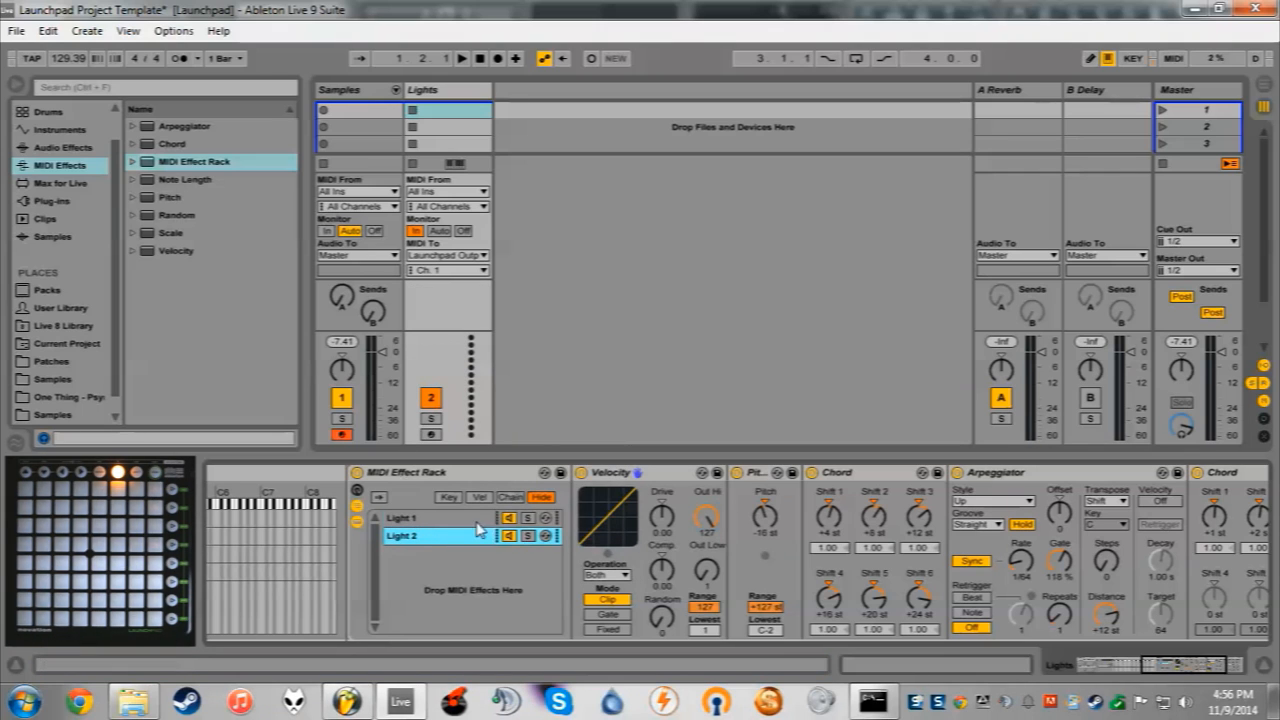
- Set Out Hi of Light 2's Velocity effect to 60 and compare the Light 1 and Light 2 chains
left_click_drag(706, 517, 706, 545)
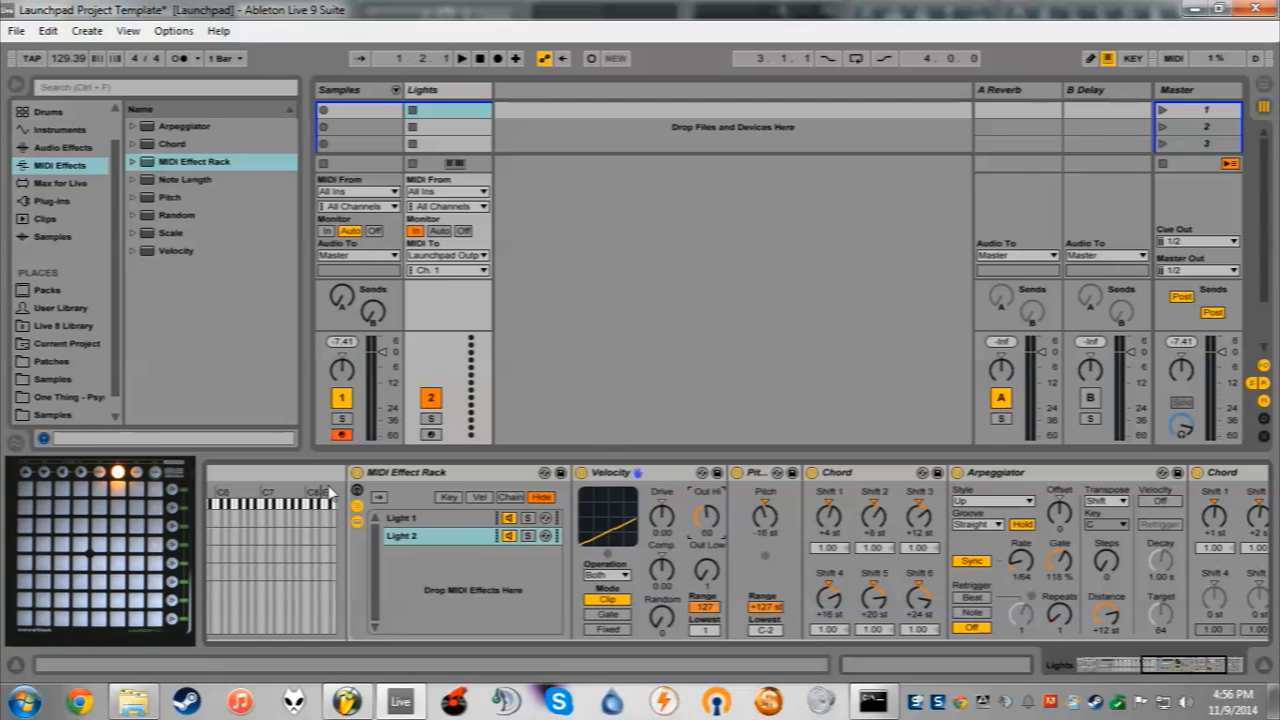
left_click(445, 519)
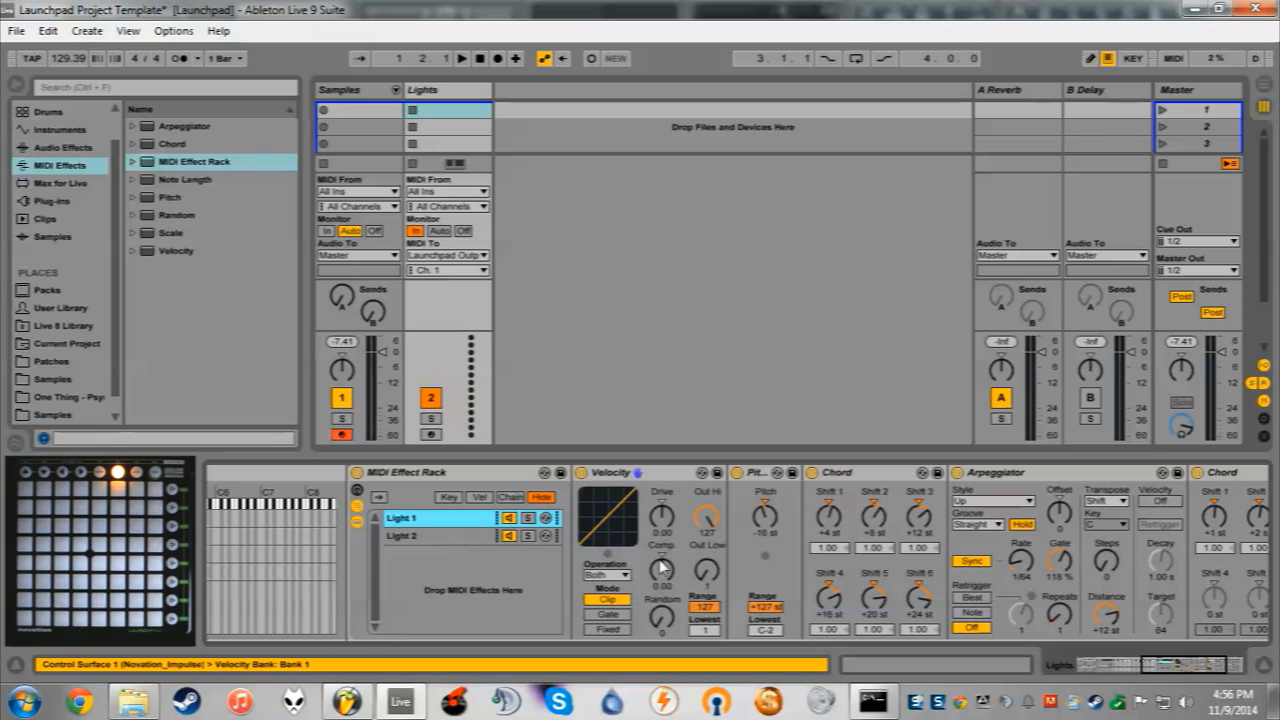
left_click(428, 537)
left_click(432, 520)
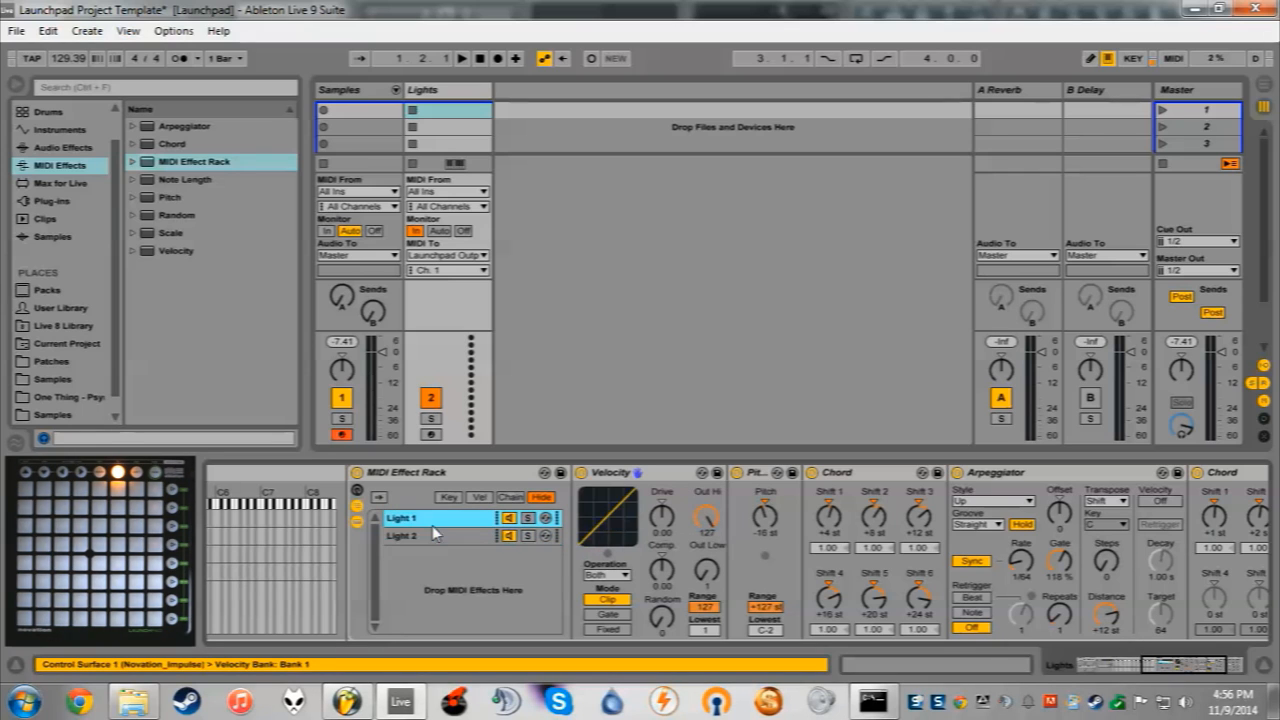
left_click_drag(1180, 665, 1135, 662)
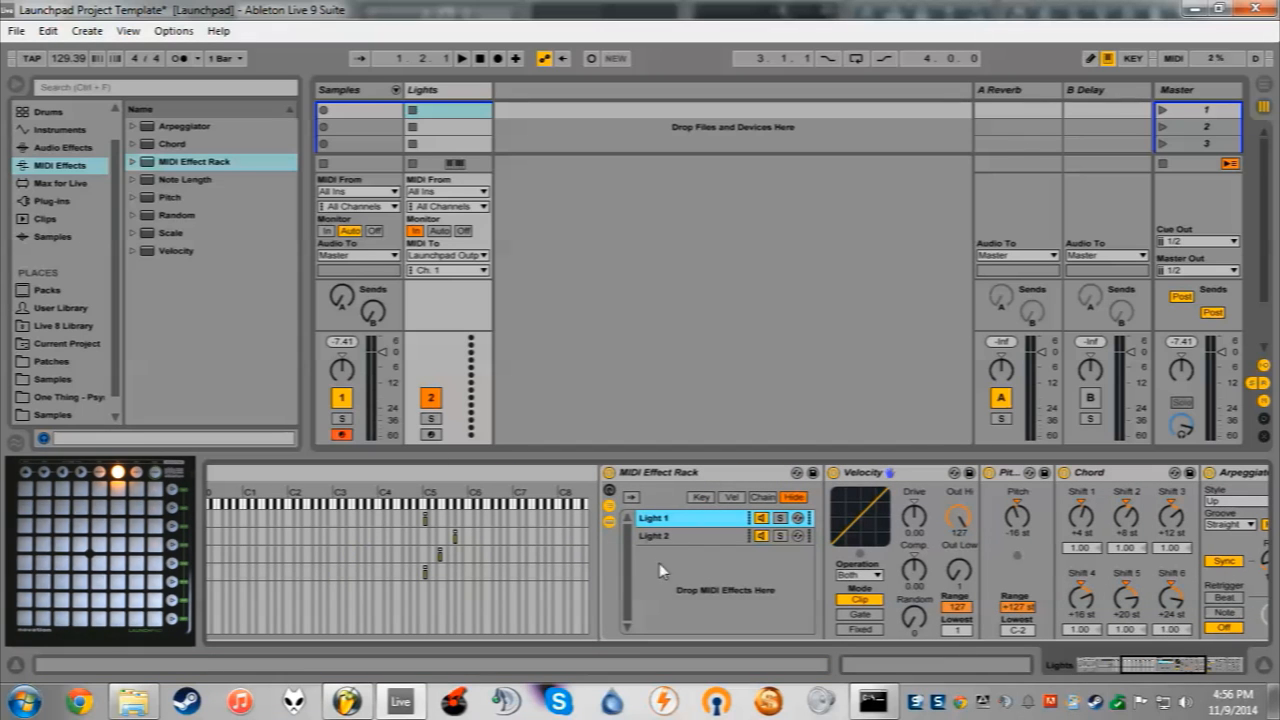
left_click(683, 535)
left_click(685, 522)
left_click(686, 534)
left_click(712, 519)
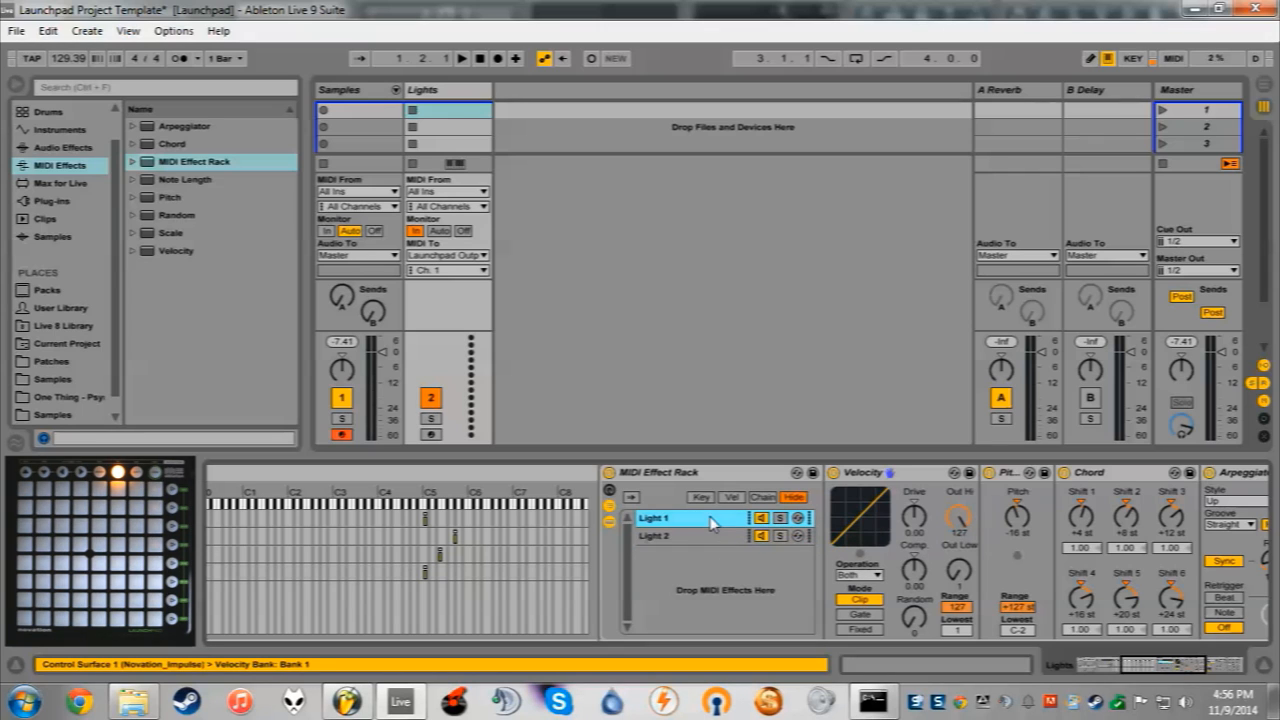
- Insert a Random effect before the nested rack with Chance at 100 %, Choices at 2 and Mode at Alt
mouse_move(150, 213)
left_mouse_down()
mouse_move(593, 395)
mouse_move(846, 534)
mouse_move(590, 531)
mouse_move(600, 528)
left_mouse_up()
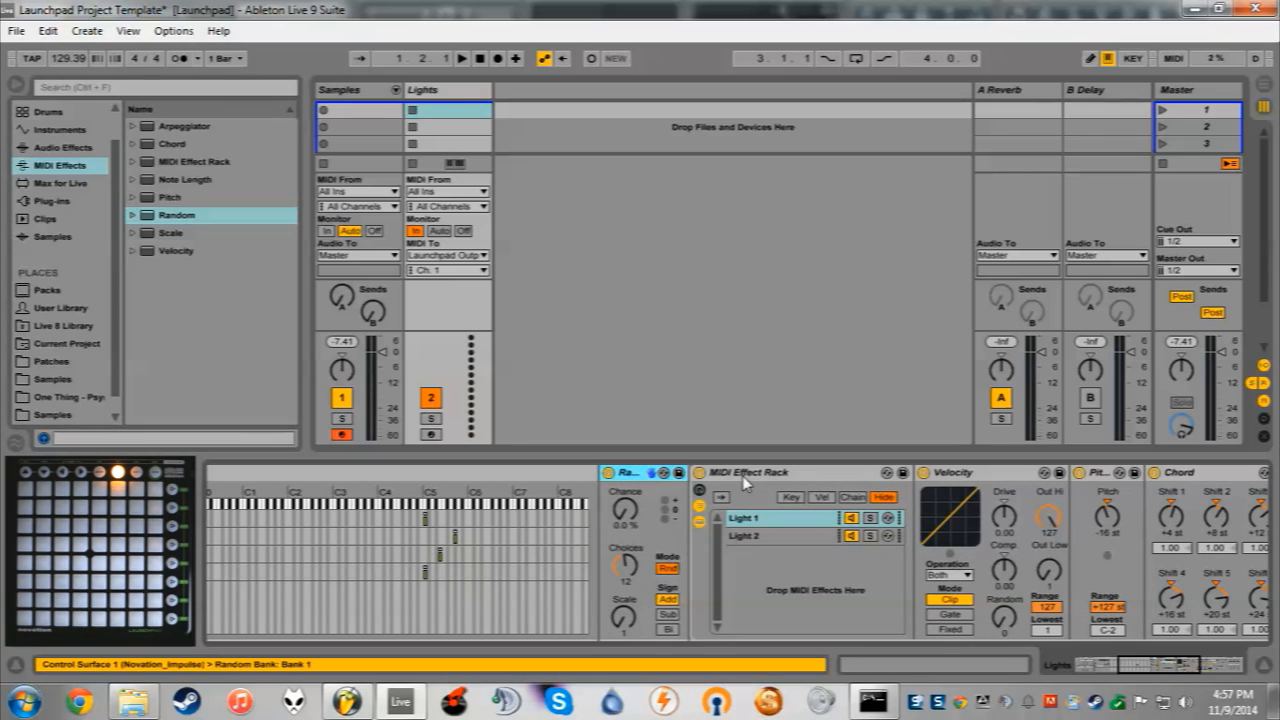
left_click_drag(624, 510, 624, 470)
left_click(668, 569)
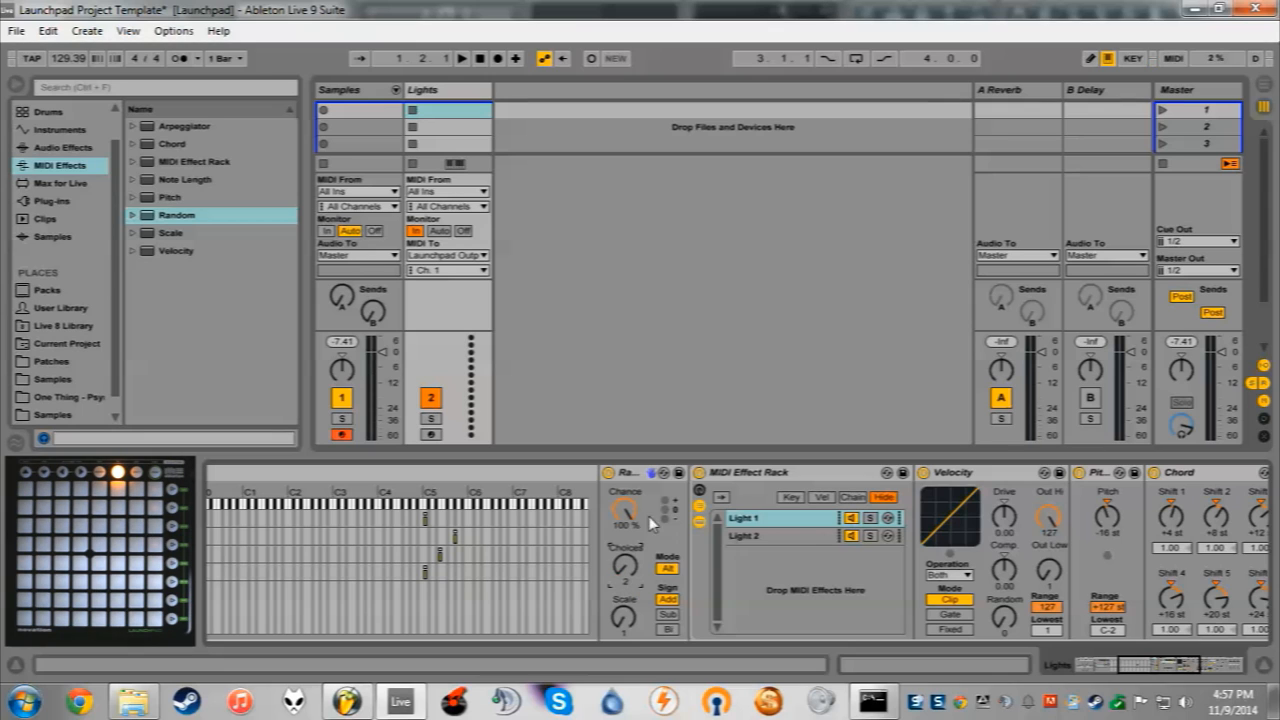
- Display the nested rack's key zones and narrow Light 1 to the single note C3 and Light 2 to C#3
left_click(816, 538)
left_click(821, 498)
left_click(820, 519)
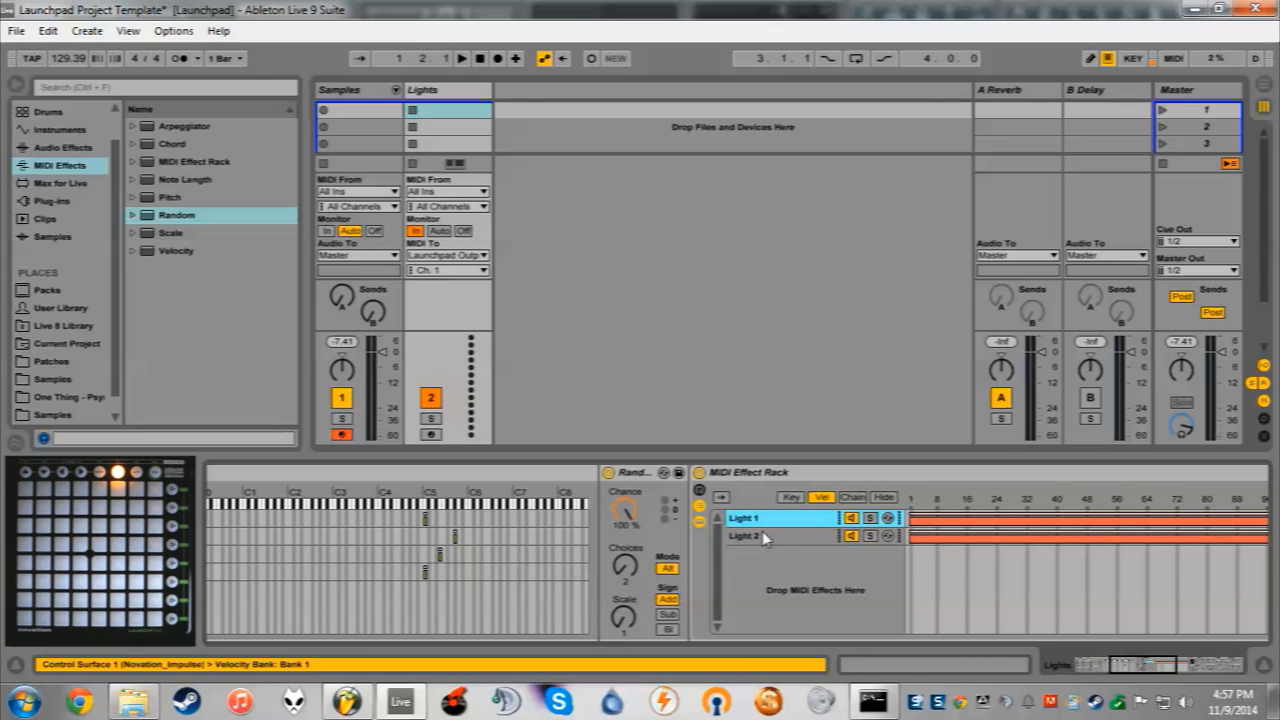
left_click(851, 497)
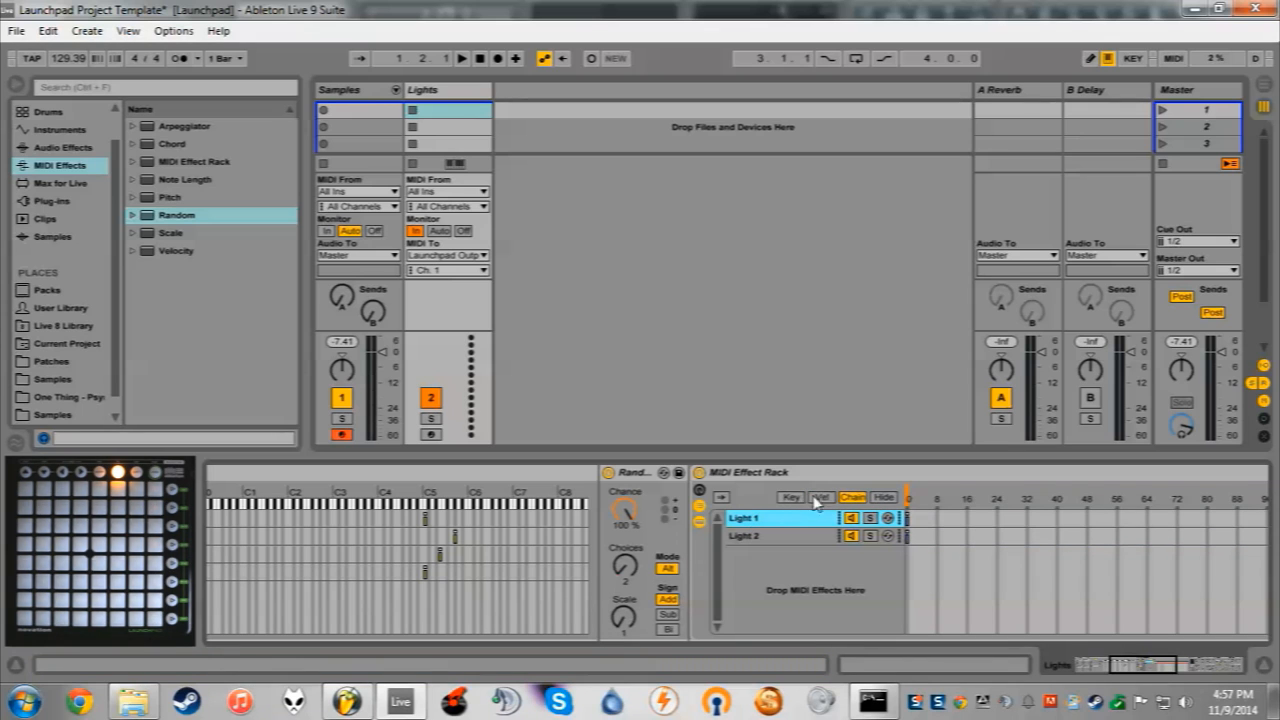
left_click(791, 497)
left_click_drag(1159, 665, 1175, 666)
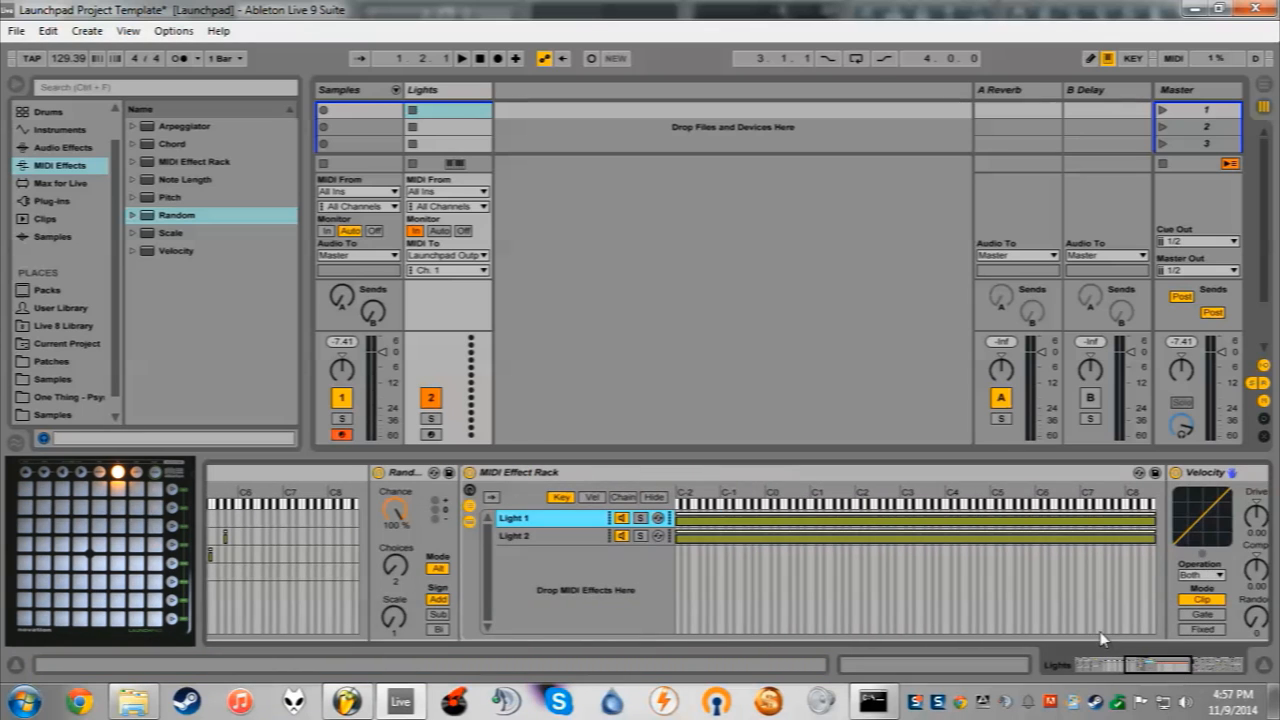
left_click_drag(677, 519, 906, 533)
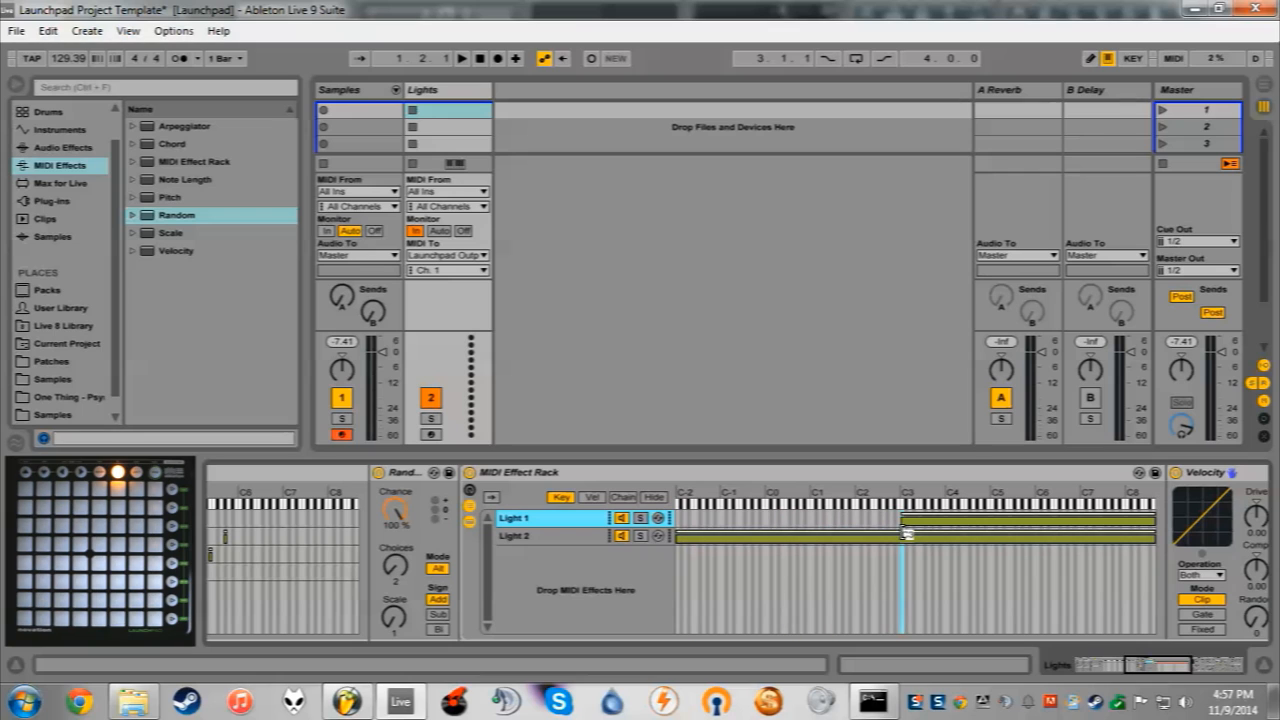
left_click_drag(1156, 518, 884, 540)
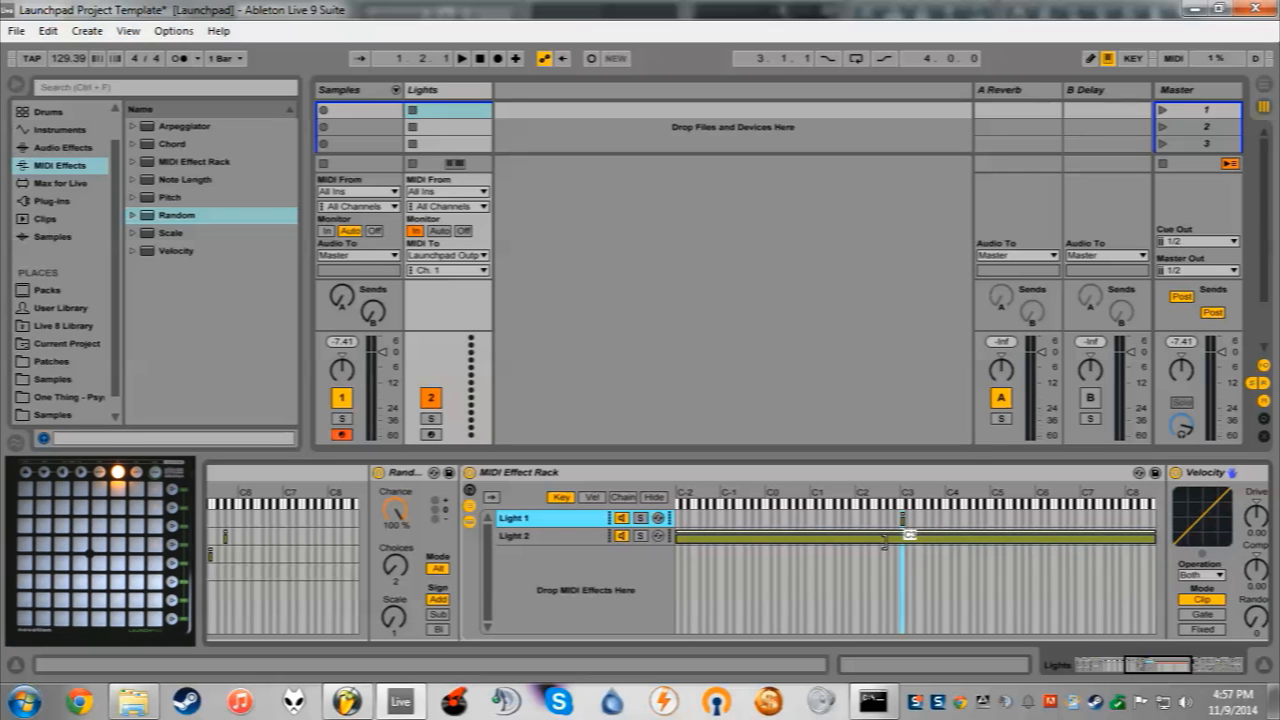
left_click_drag(676, 540, 903, 562)
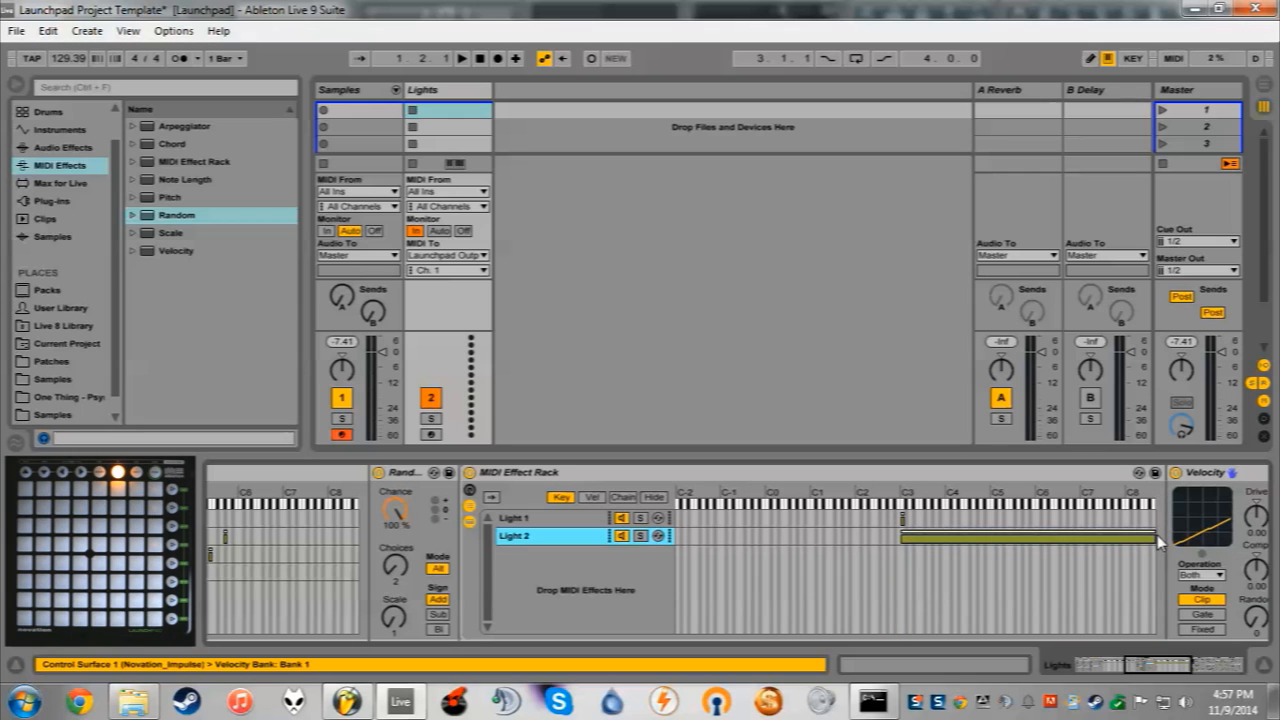
left_click_drag(1157, 540, 903, 540)
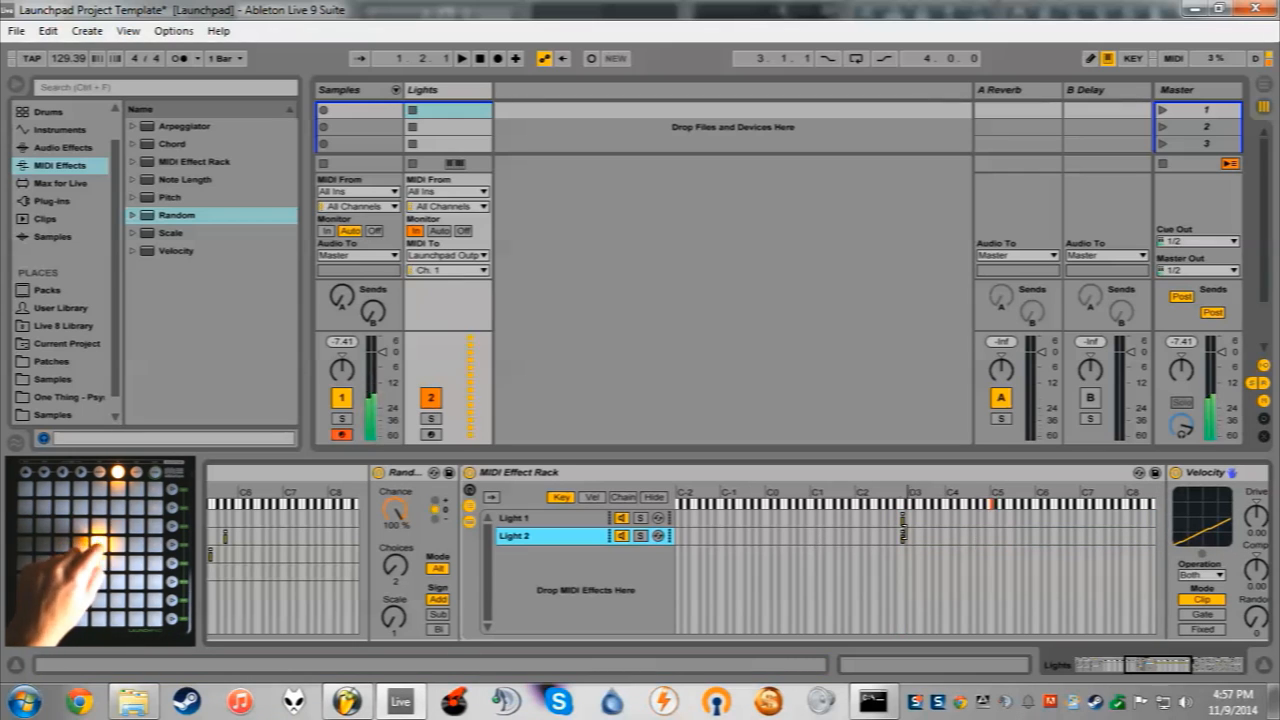
- Move Light 1's key zone to C5 and Light 2's key zone to C#5
left_click_drag(903, 518, 992, 518)
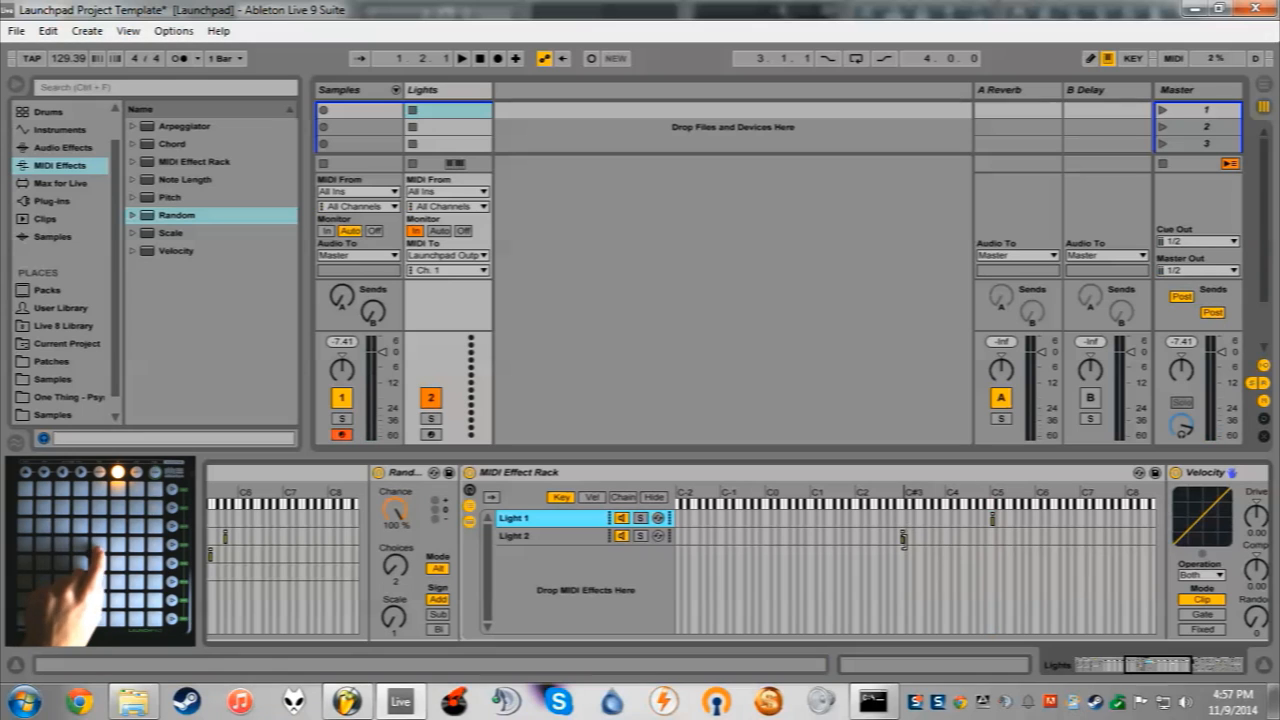
left_click_drag(903, 537, 996, 537)
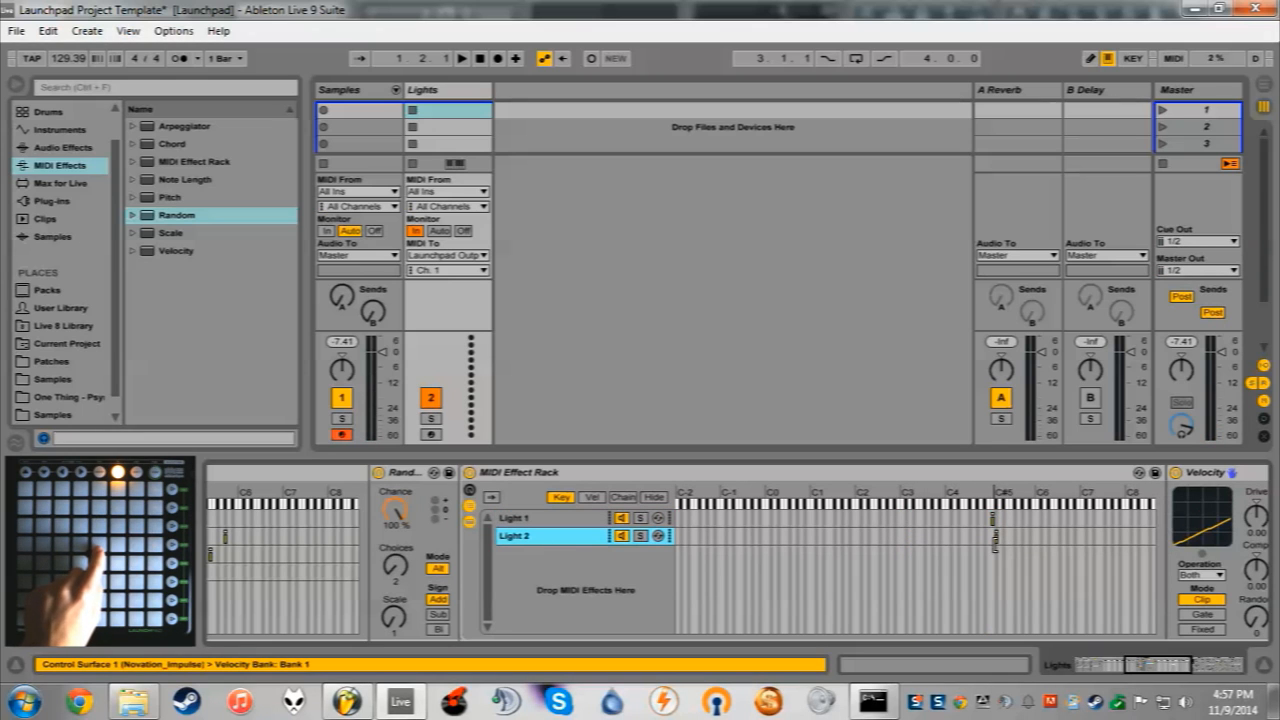
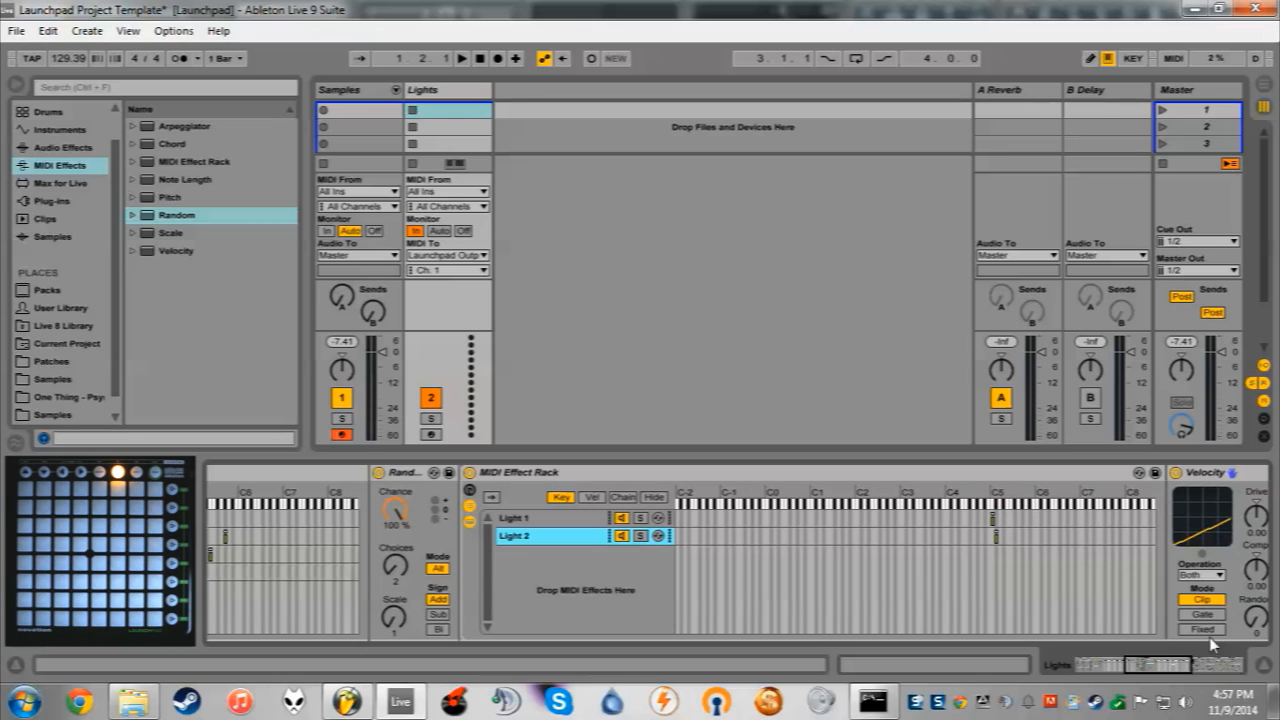
- Insert a Pitch effect before the Velocity effect in the Light 2 chain and set its Pitch to -1 st
mouse_move(1168, 675)
left_mouse_down()
mouse_move(1203, 672)
mouse_move(1186, 670)
left_mouse_up()
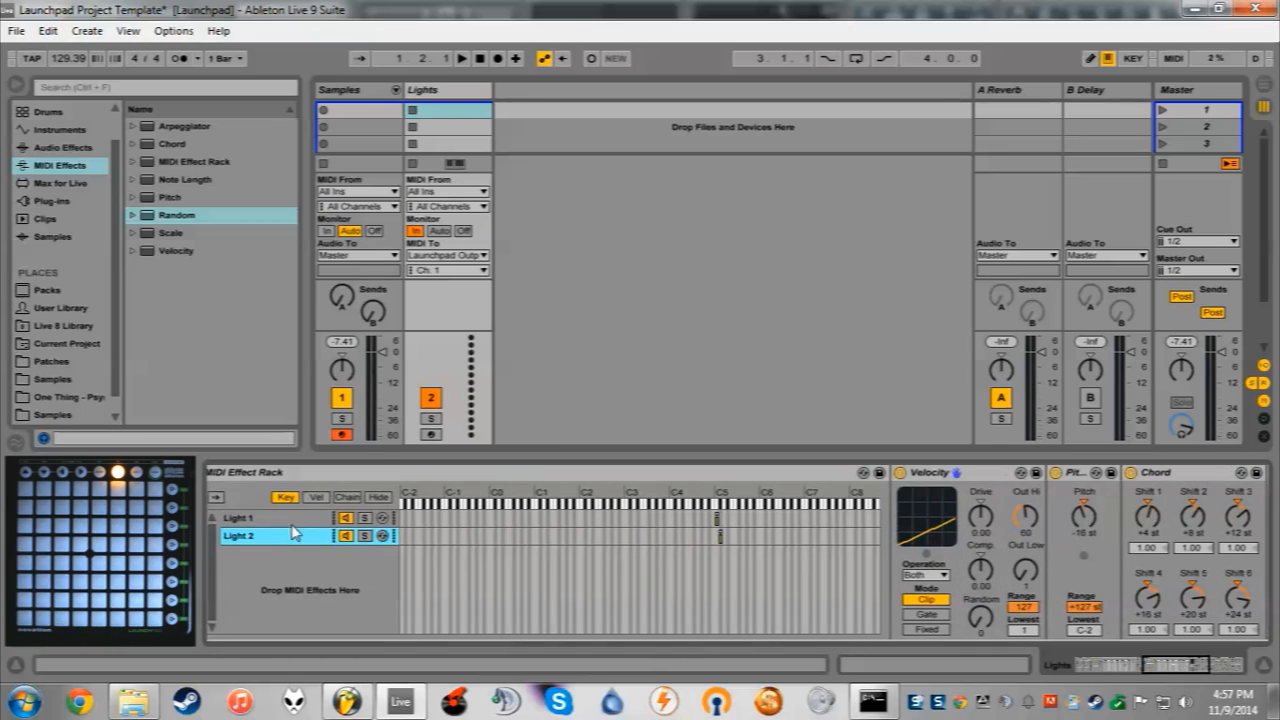
left_click(160, 198)
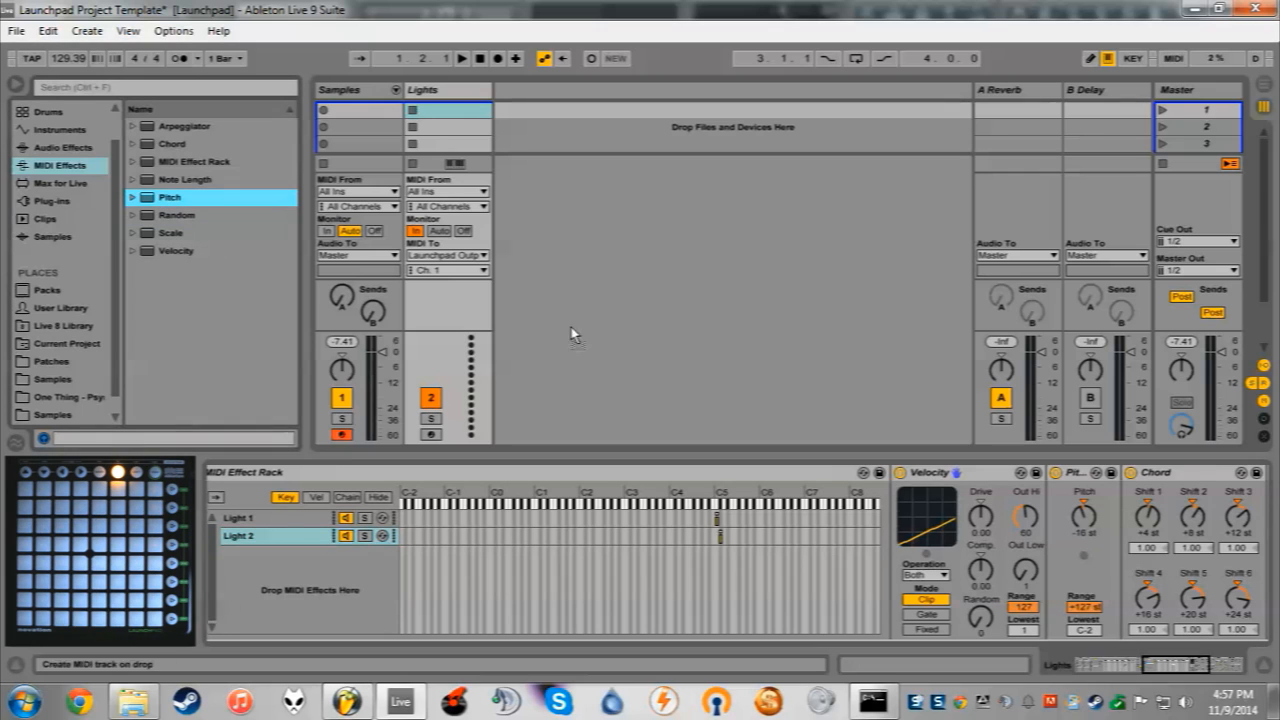
left_click(908, 555)
left_click_drag(897, 555, 931, 514)
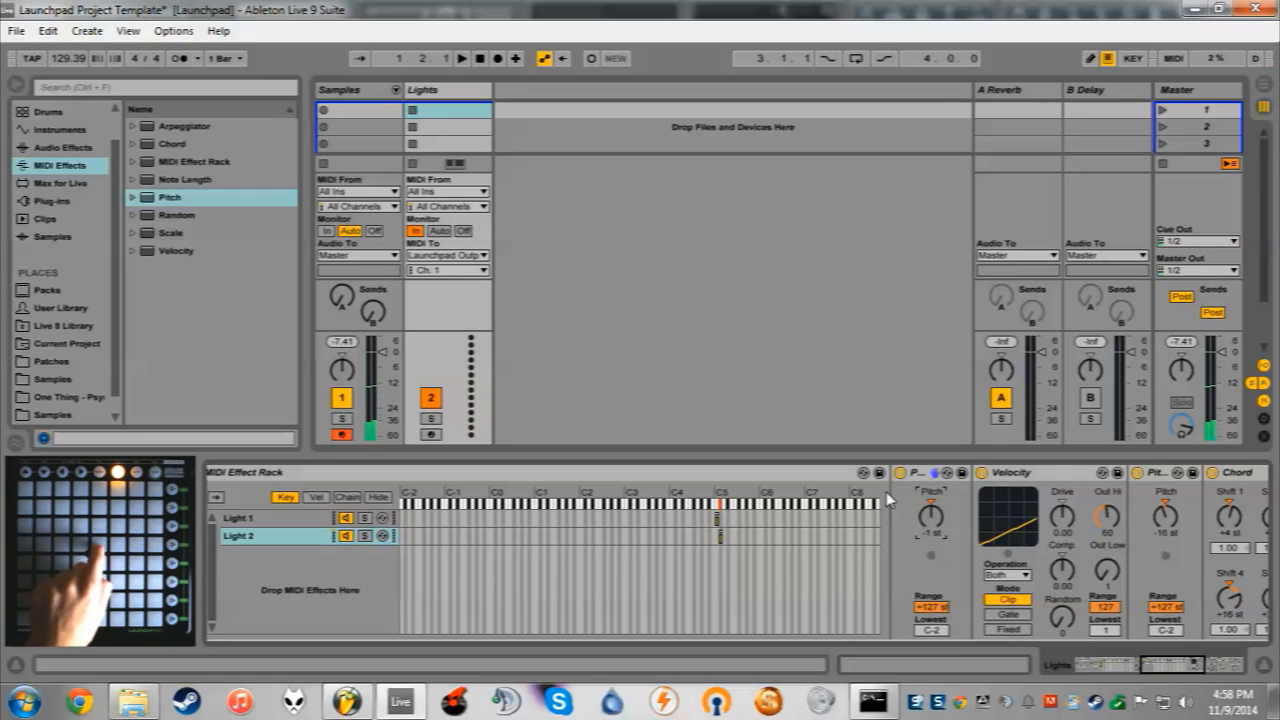
- Delete the first of the two Pad 1 chains from the outer MIDI Effect Rack on the Lights track
left_click_drag(1171, 667, 1135, 668)
left_click(715, 519)
left_click(717, 537)
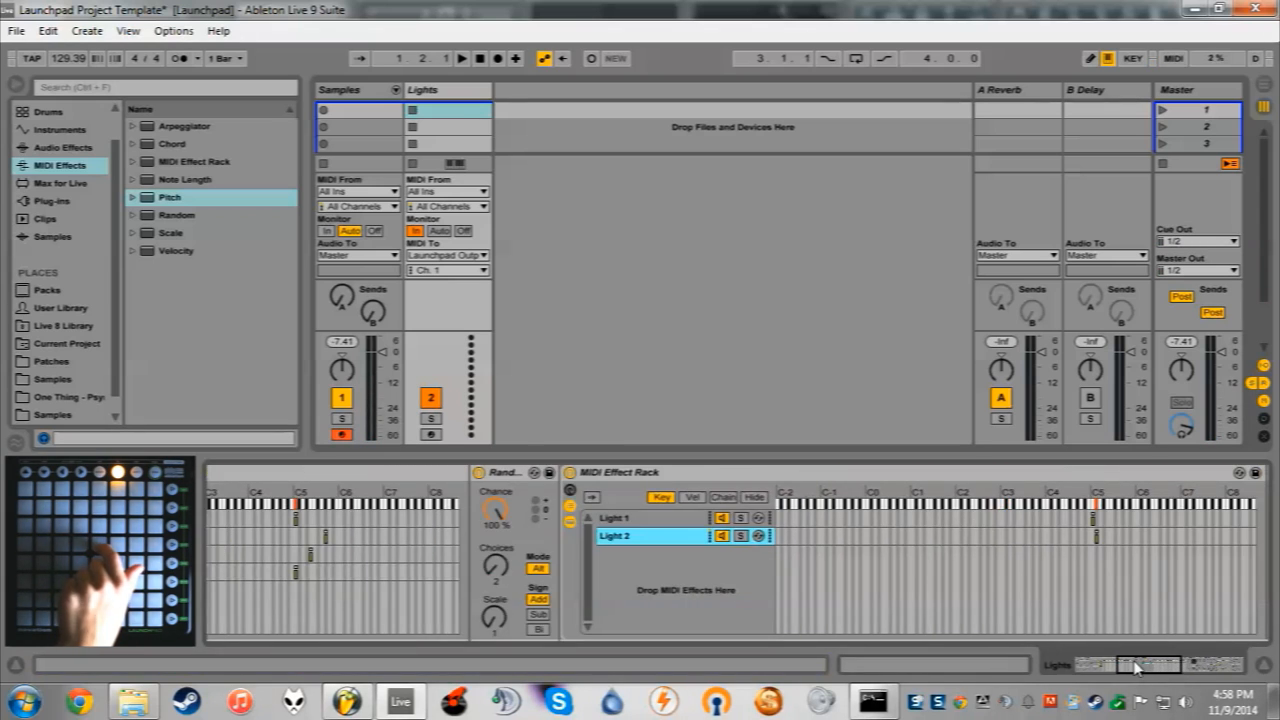
left_click(508, 480)
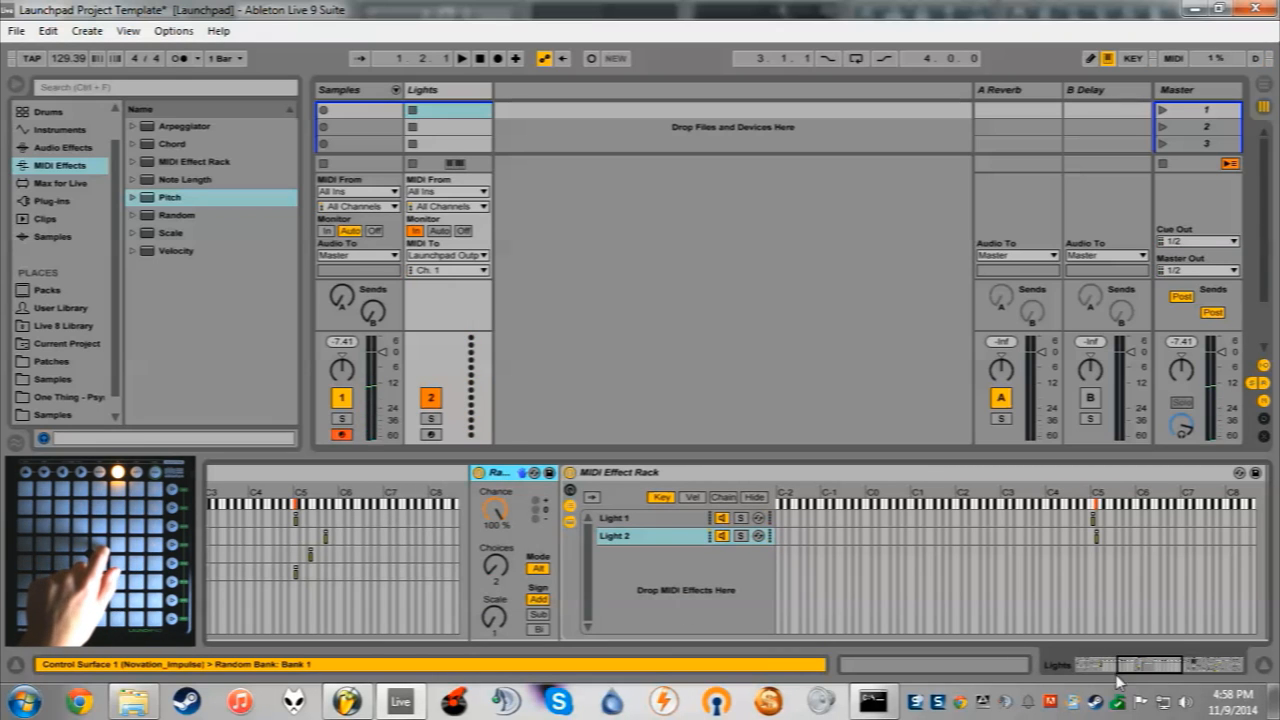
left_click_drag(1125, 666, 1036, 678)
left_click(520, 517)
right_click(518, 516)
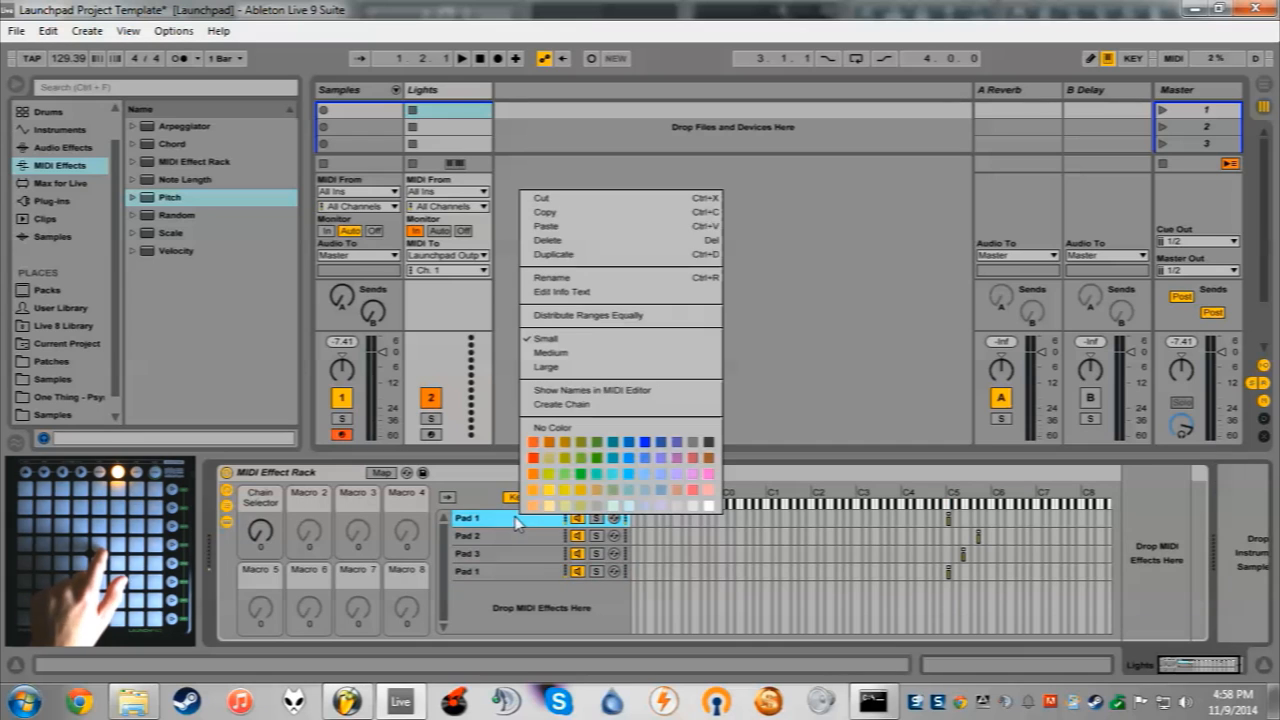
left_click(596, 240)
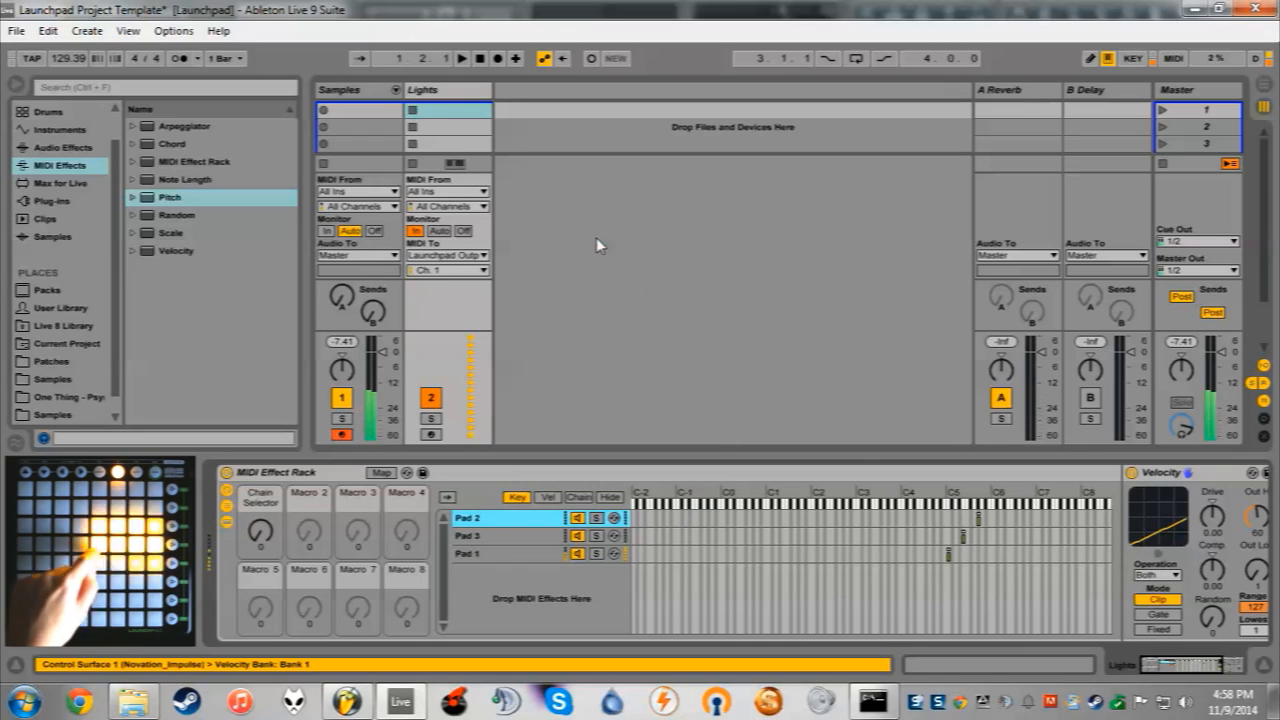
- Set the Arpeggiator style to Down in the Light 2 chain of the remaining Pad 1 chain
left_click(520, 553)
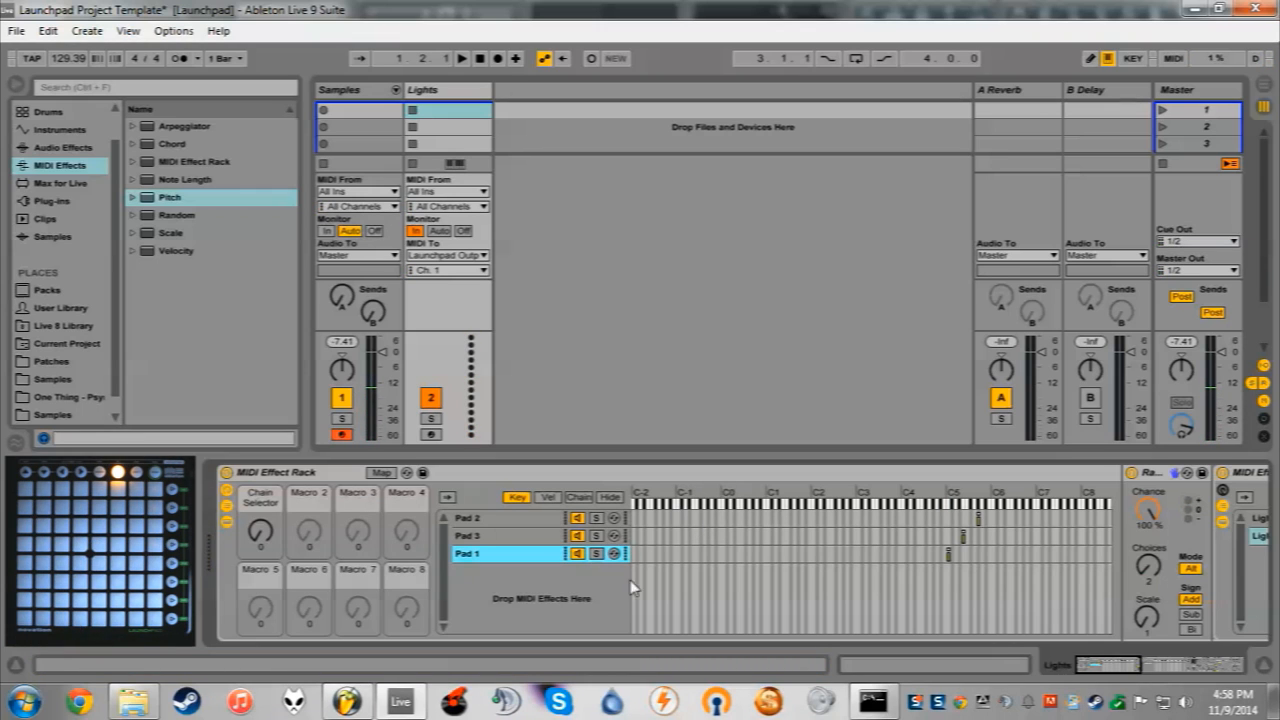
left_click_drag(1112, 662, 1186, 668)
left_click(662, 533)
left_click(878, 501)
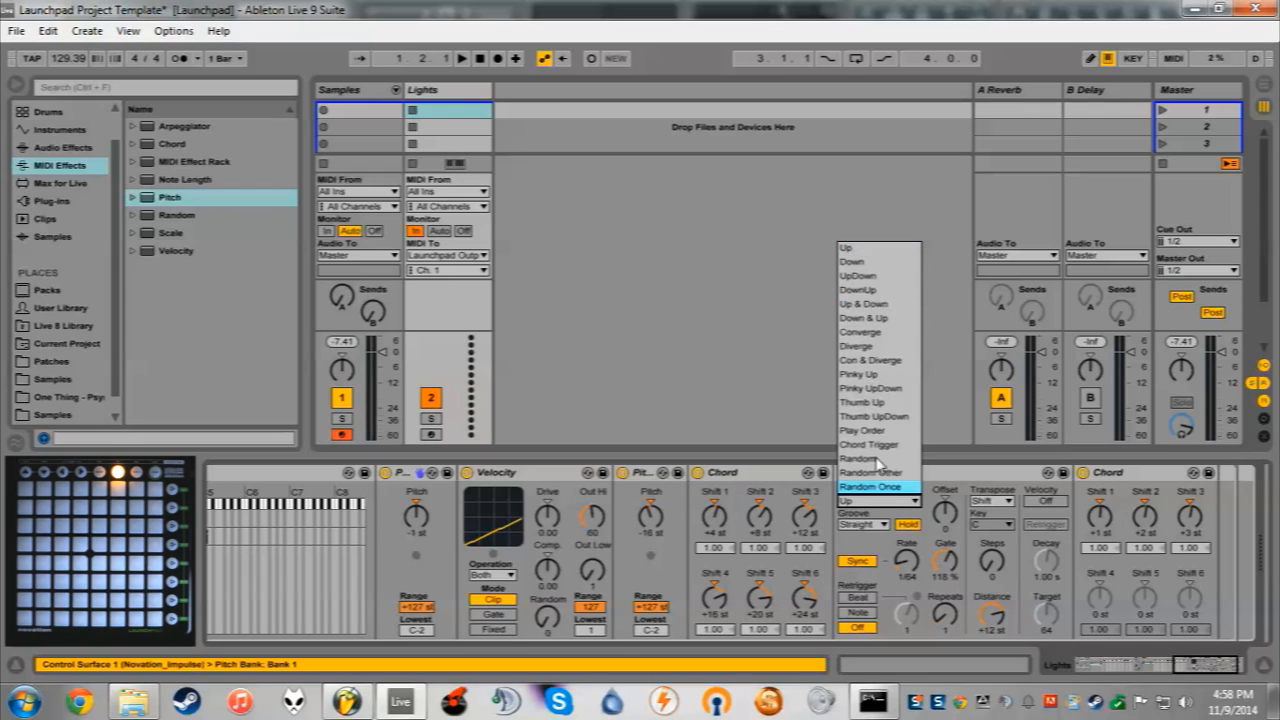
left_click(878, 264)
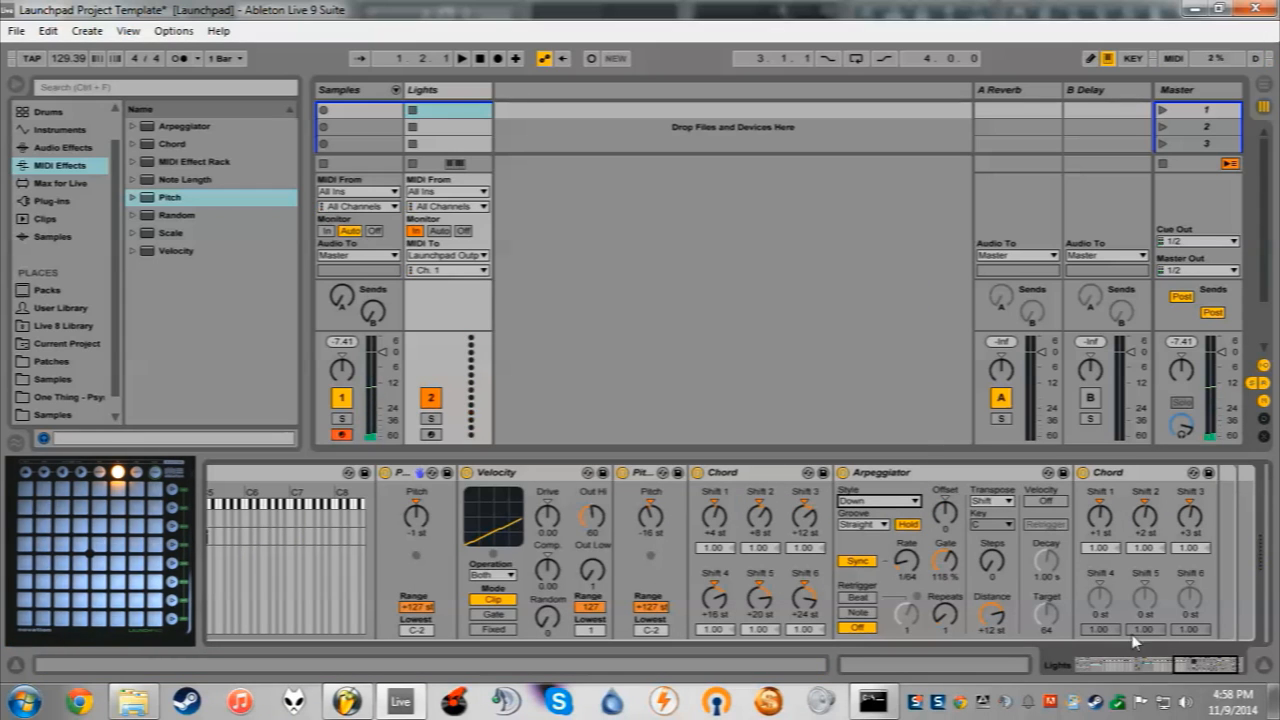
- Review the Random effect, the Light 1 and Light 2 key zones and the Pitch effect in the Light 2 chain
left_click_drag(1170, 668, 1118, 668)
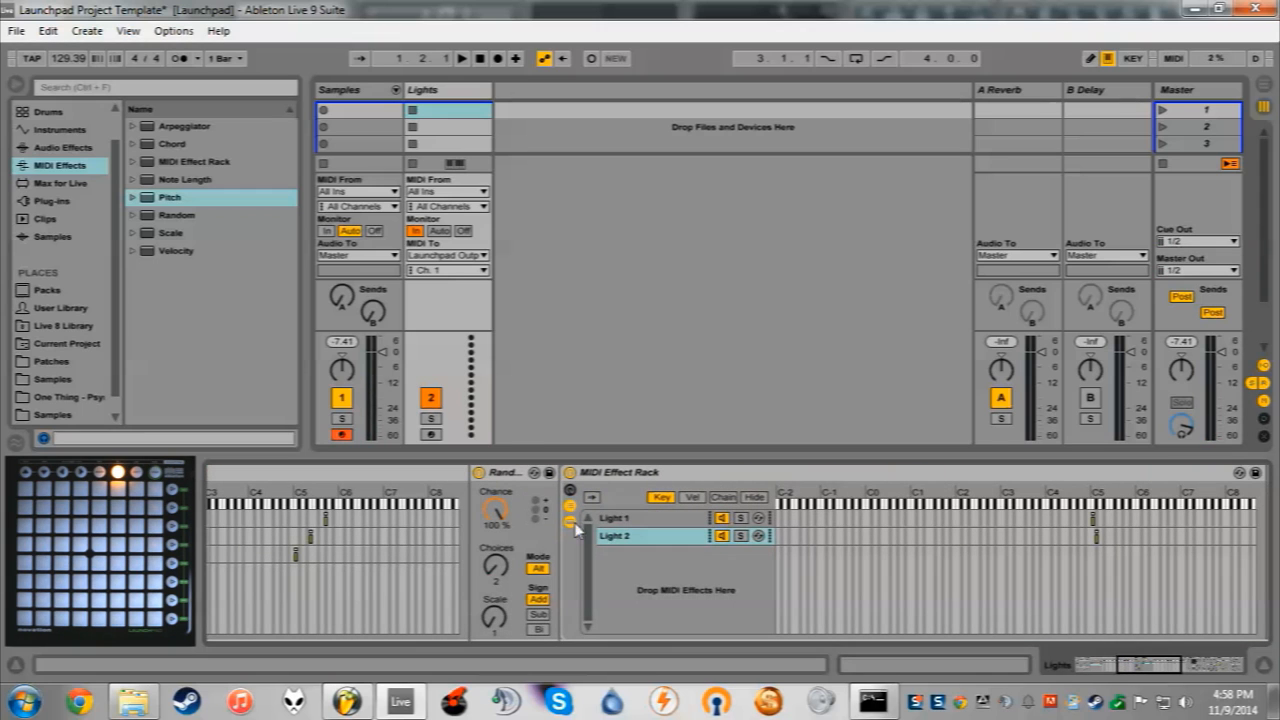
left_click(674, 537)
left_click(675, 520)
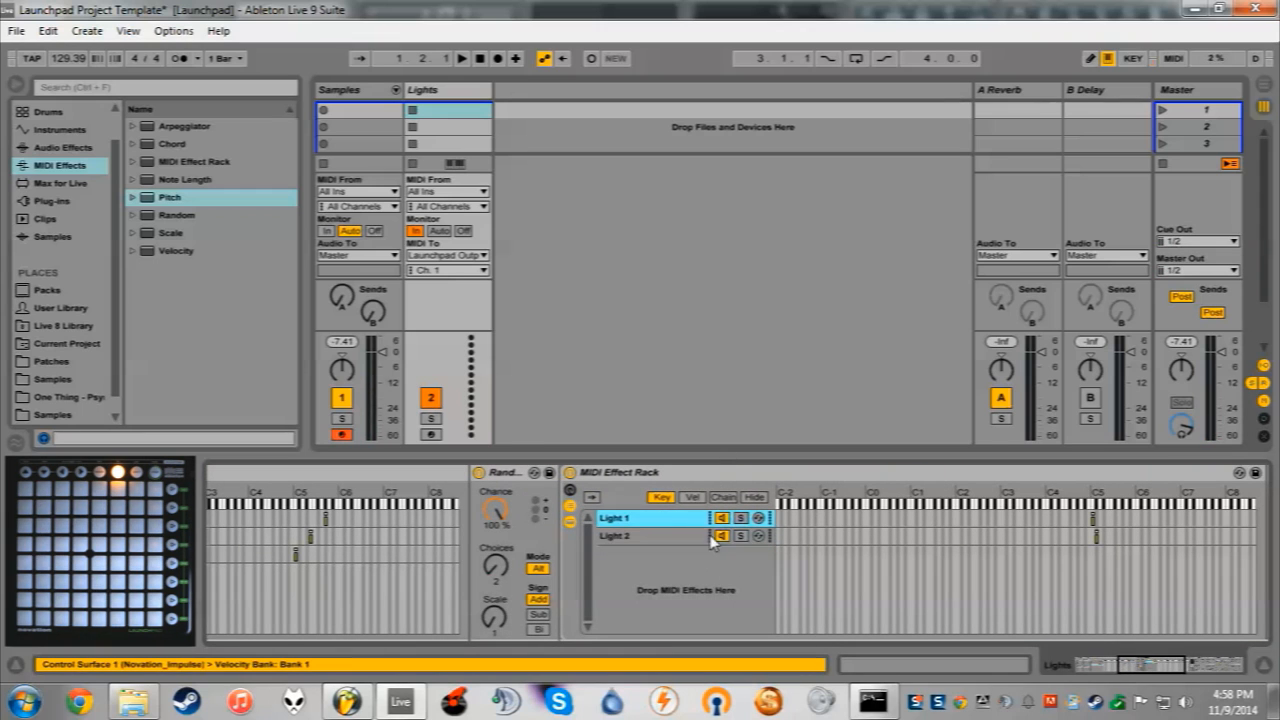
left_click(707, 536)
left_click_drag(1164, 666, 1208, 662)
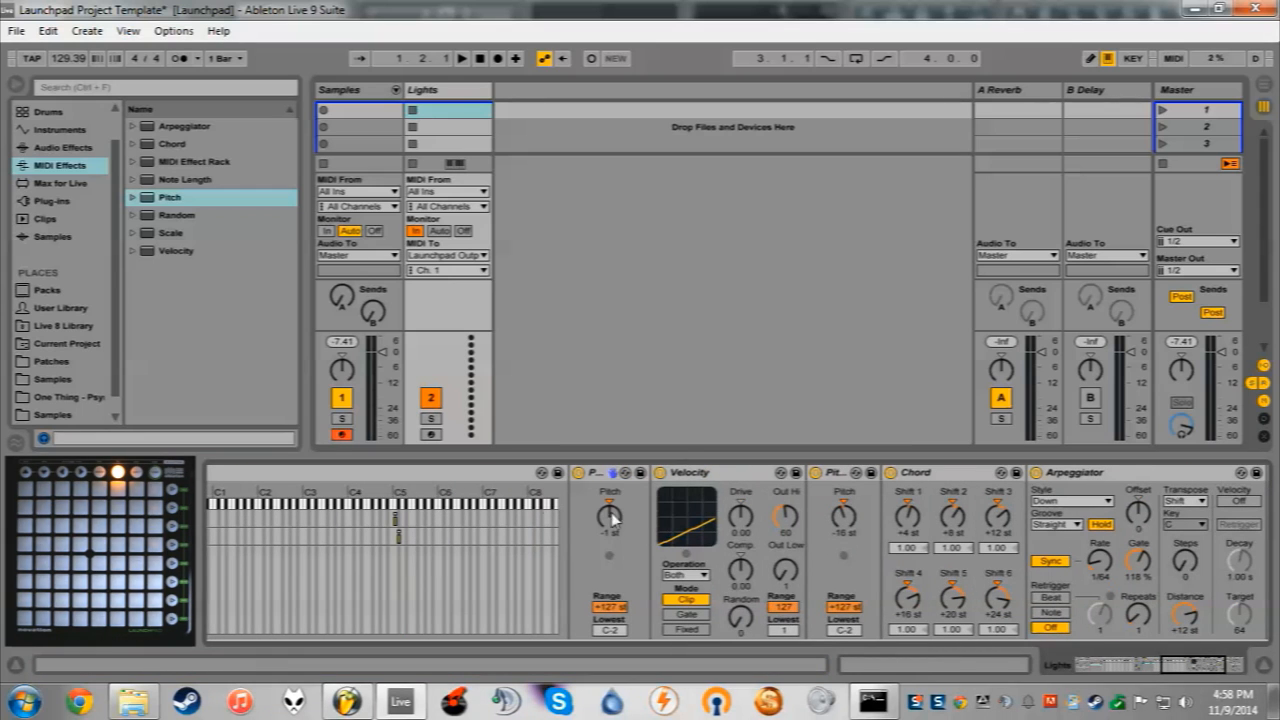
left_click_drag(398, 535, 401, 536)
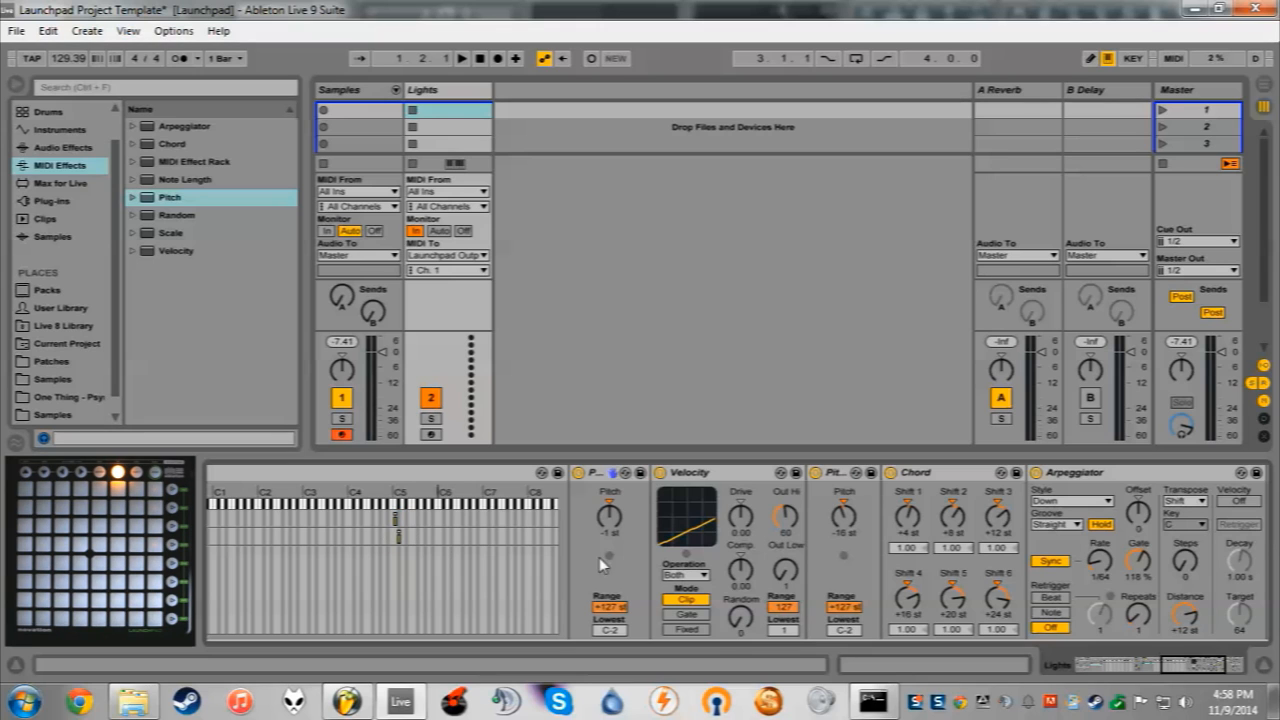
left_click_drag(1192, 665, 1107, 665)
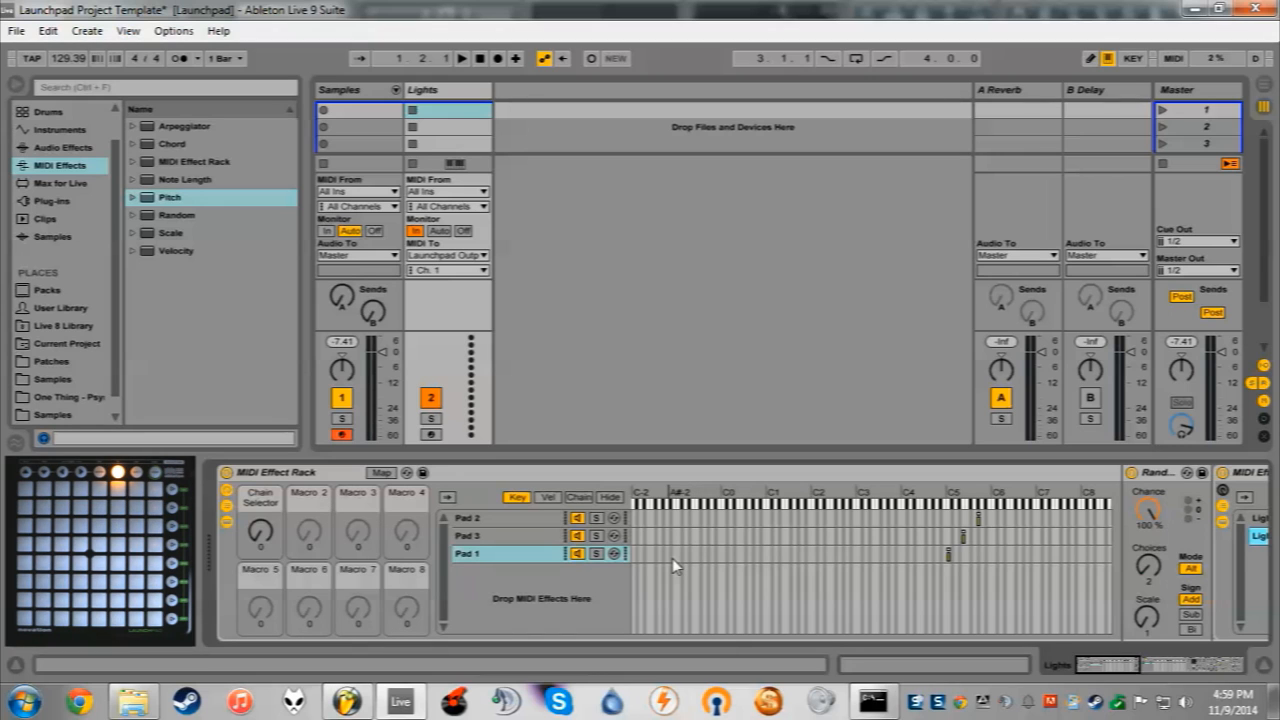
- Compare the Lights track's pad chains and key zones with the Samples track's Drum Rack and Pad 6 Instrument Rack
left_click(343, 110)
left_click(435, 92)
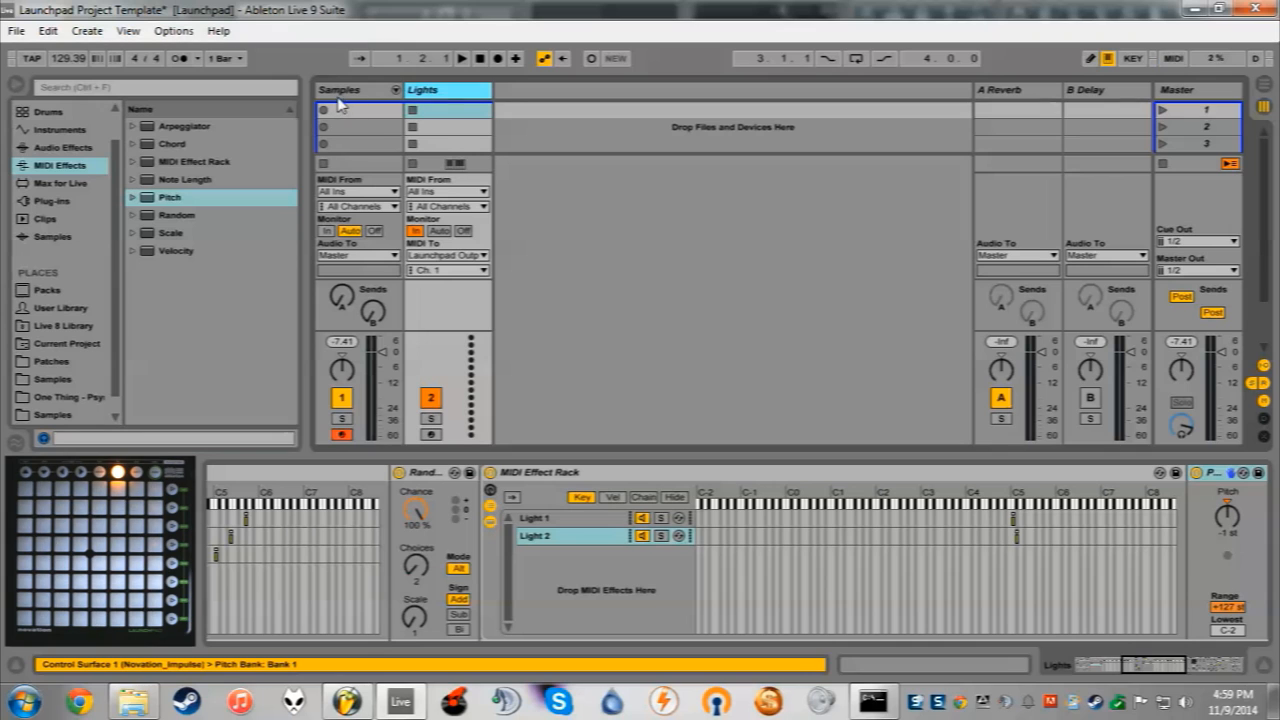
left_click_drag(1148, 665, 1104, 663)
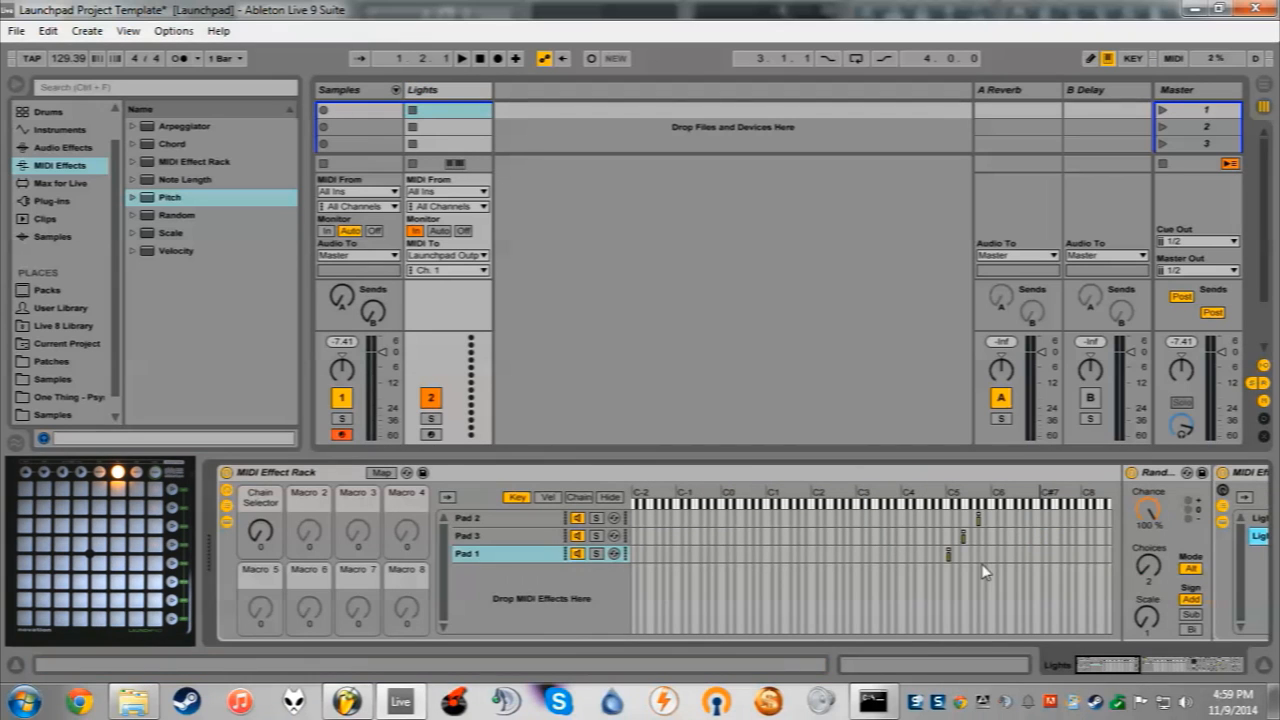
left_click(462, 94)
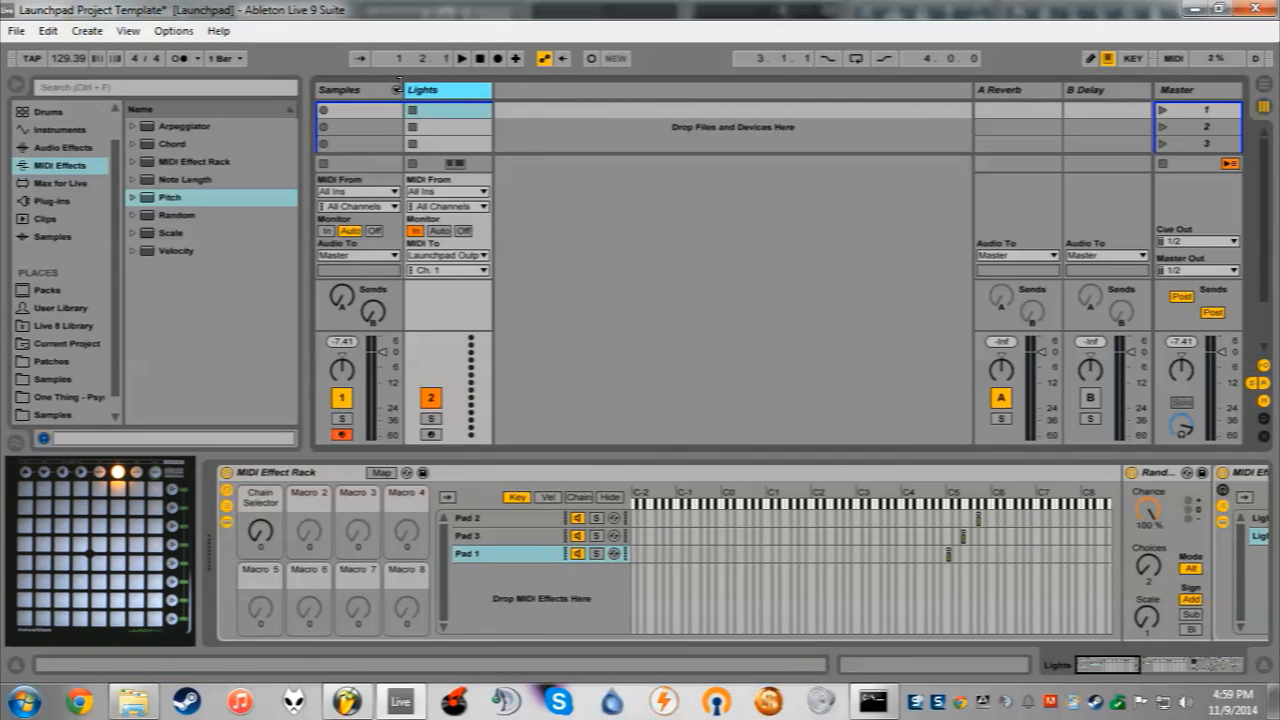
left_click(350, 89)
left_click_drag(1157, 671, 1116, 668)
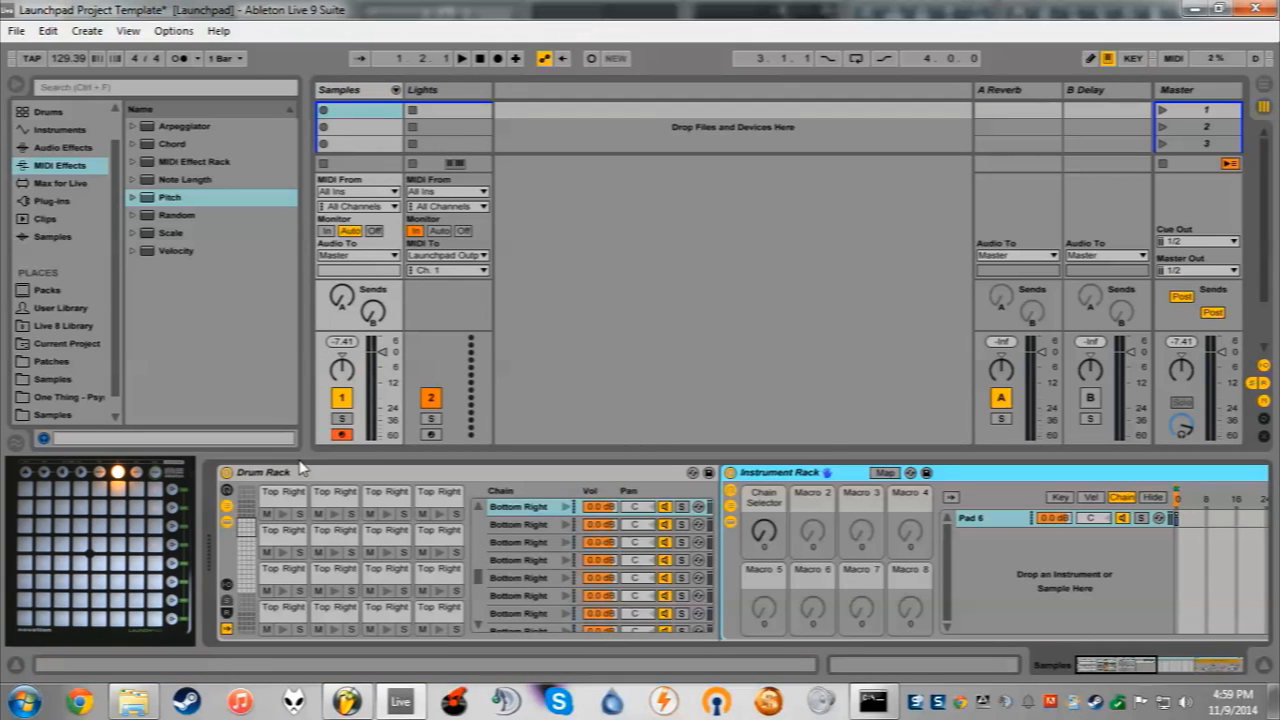
left_click(418, 90)
left_click(368, 92)
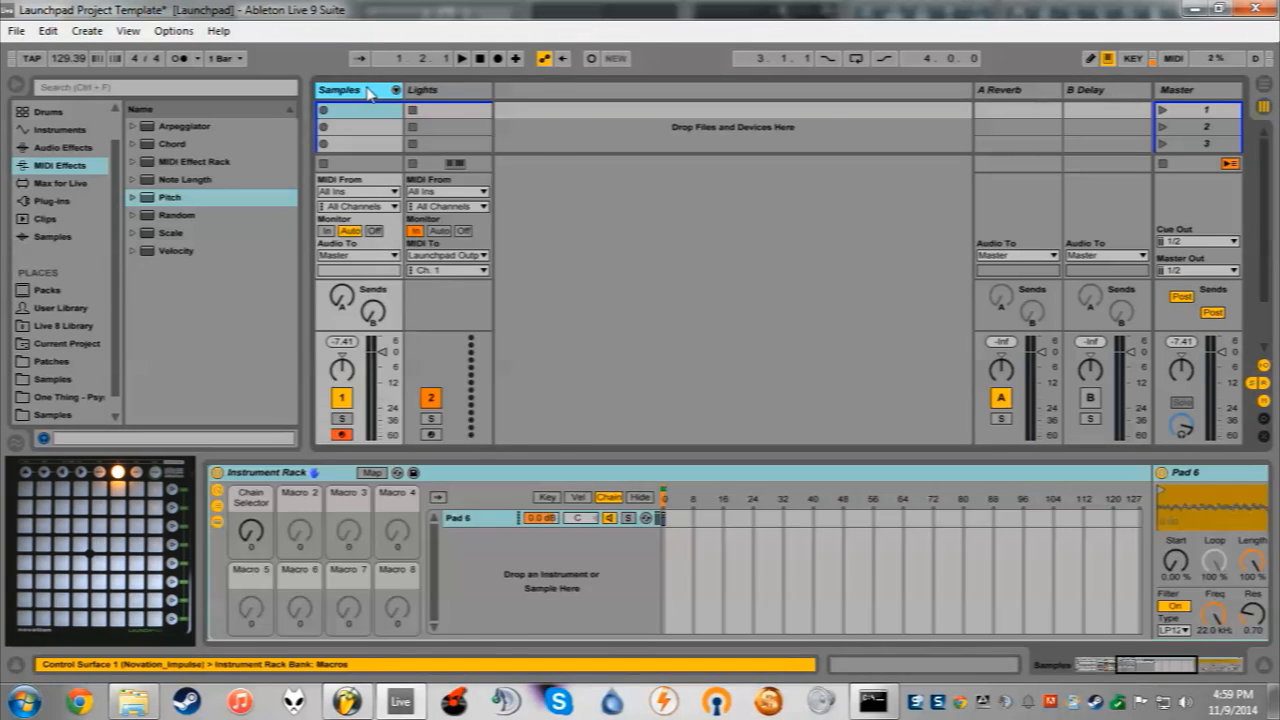
left_click_drag(1139, 670, 1078, 665)
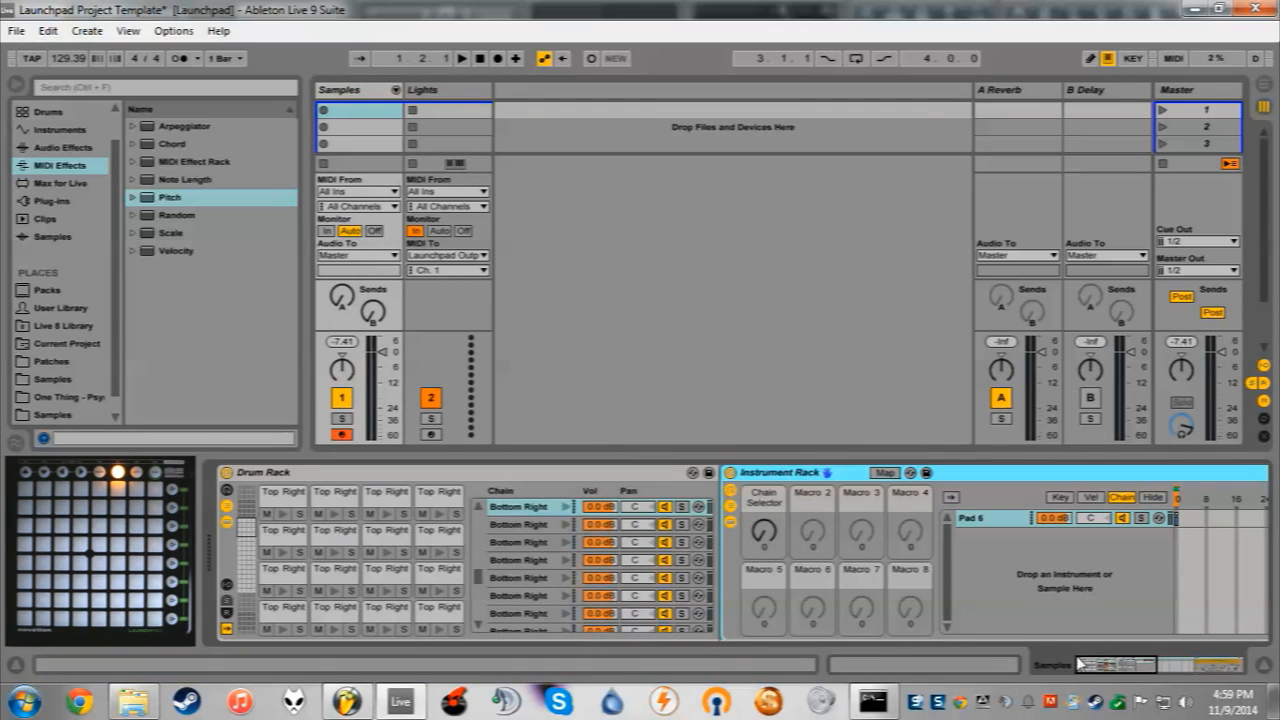